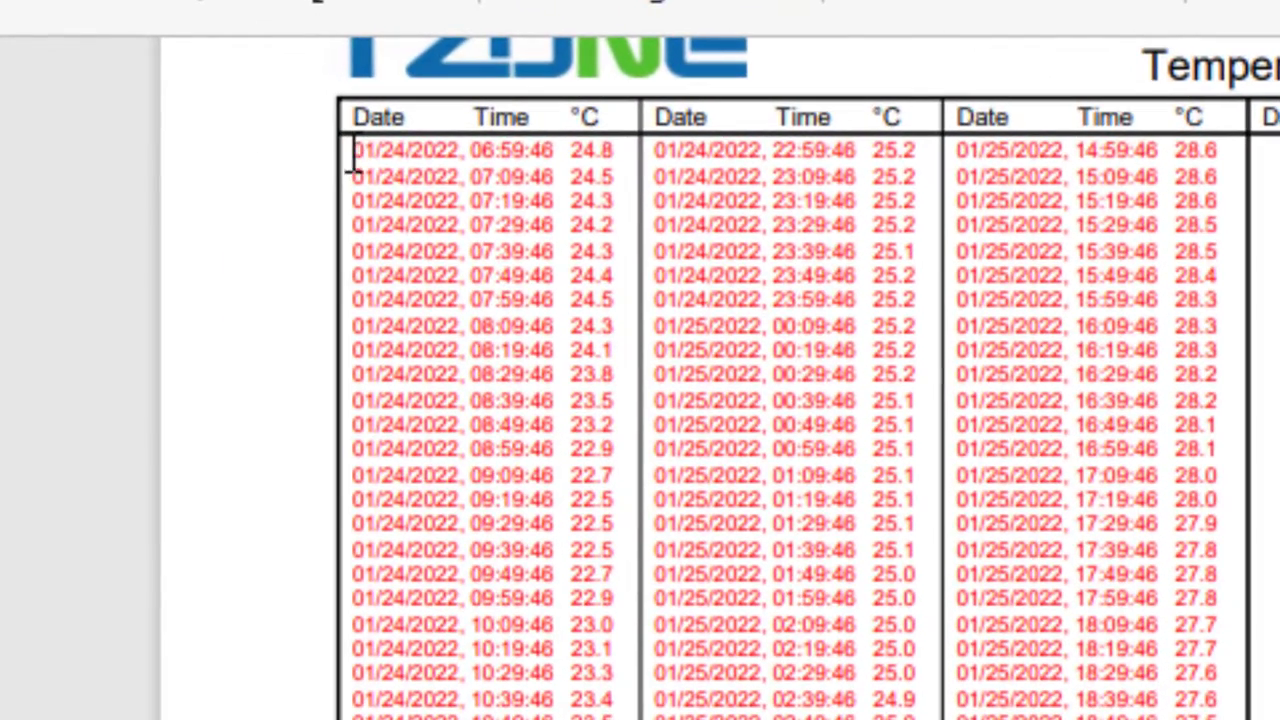
Step: Select the PDF log table from 01/24/2022 06:59:46 through the final 27.5 reading, then copy it
left_click_drag(188, 80, 229, 95)
left_click_drag(428, 178, 507, 175)
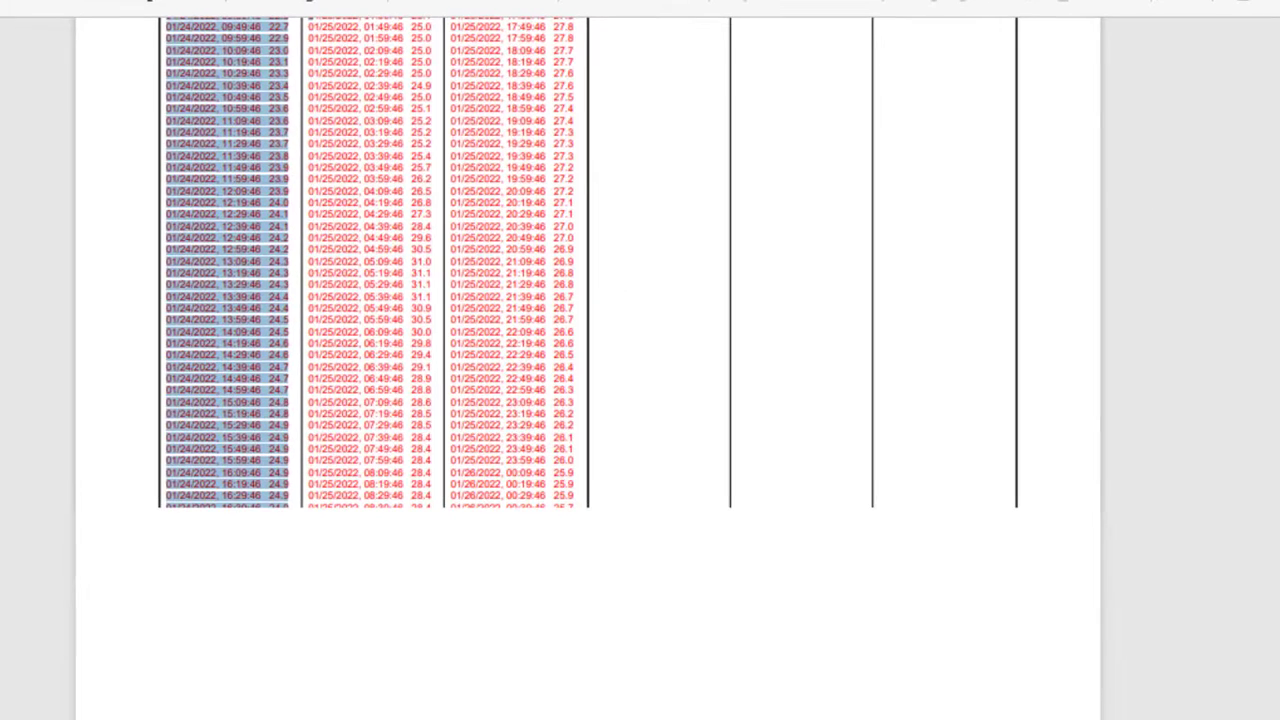
left_click_drag(430, 500, 430, 665)
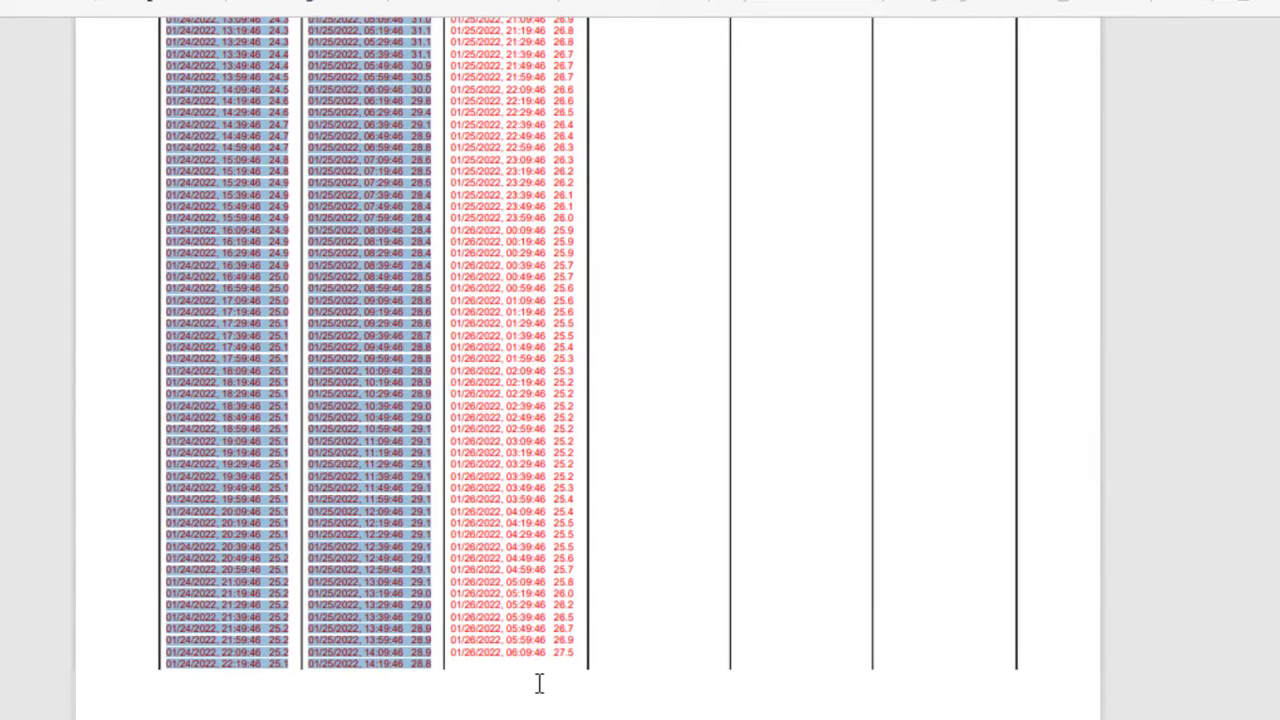
left_click_drag(541, 712, 494, 605)
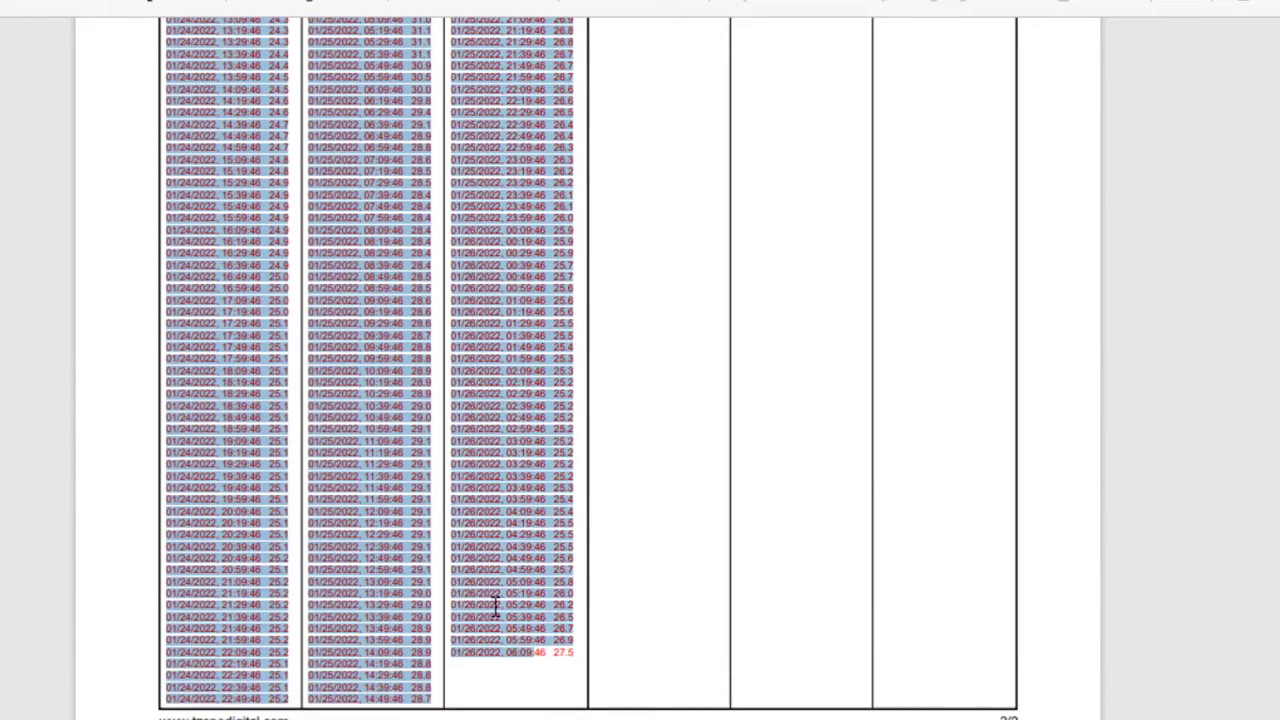
left_click_drag(567, 662, 548, 665)
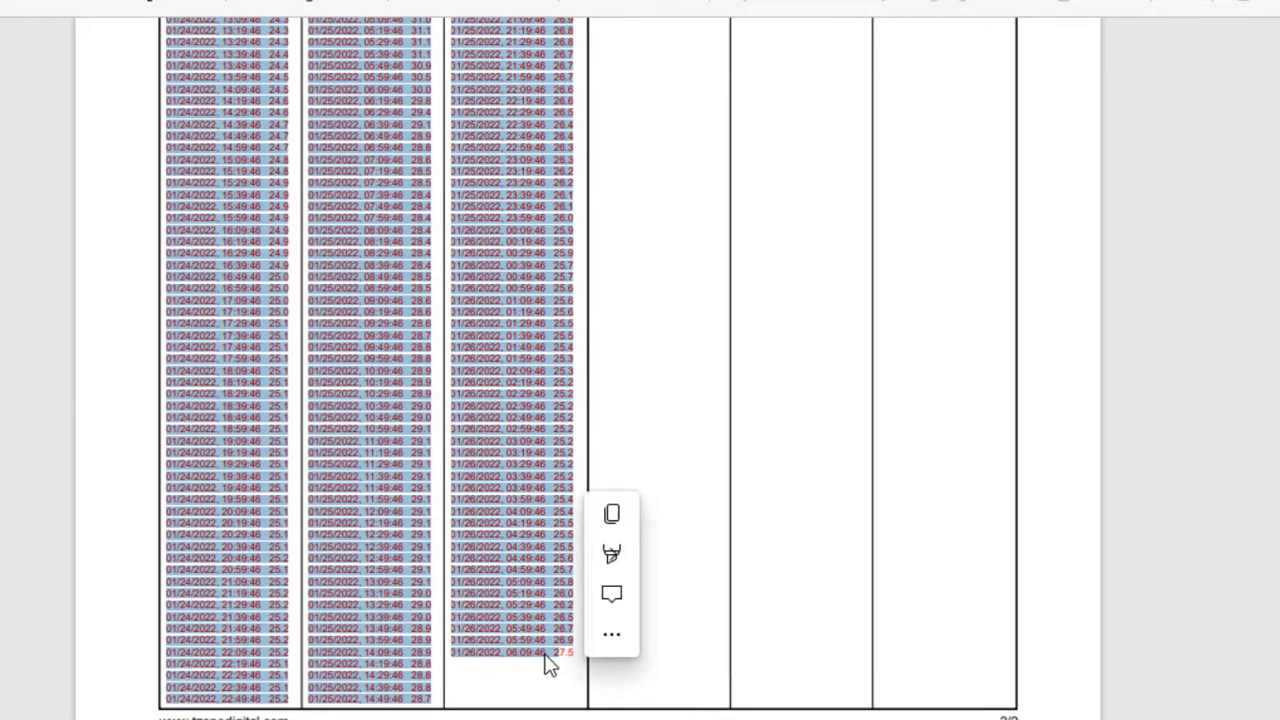
right_click(543, 663)
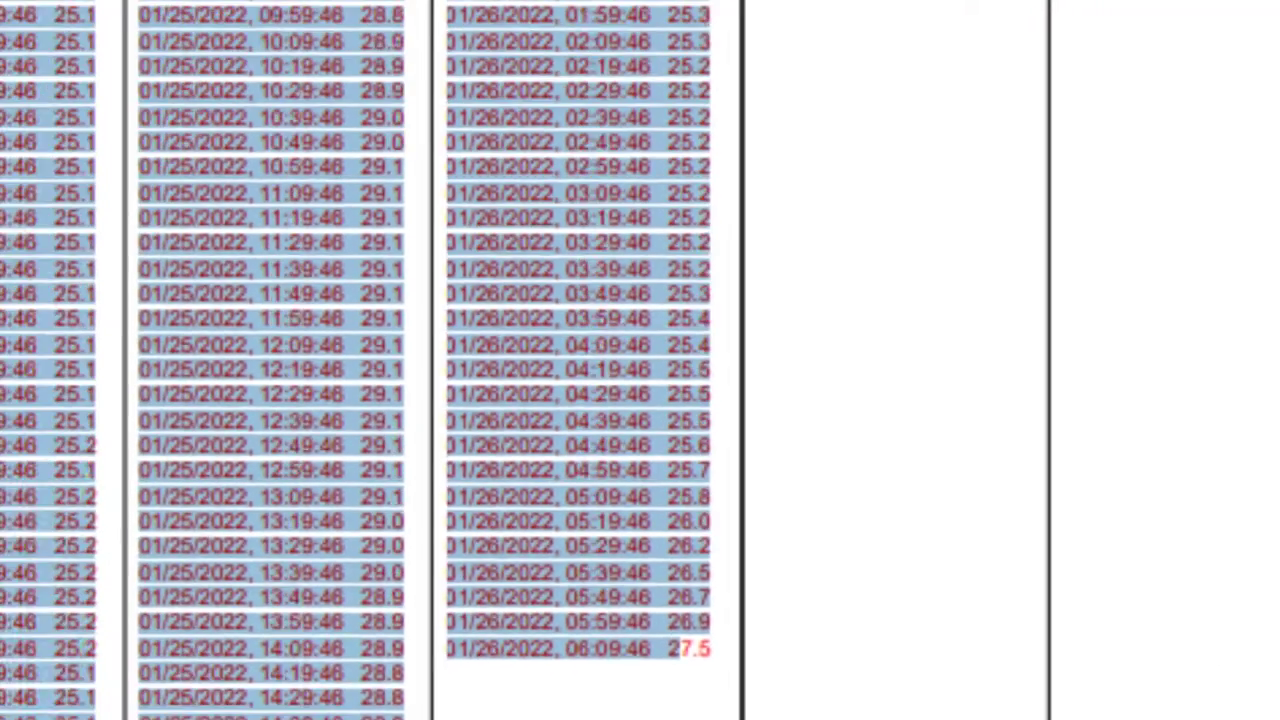
Step: Paste the log rows into RAW DATA.txt and correct the last reading to 27.5
right_click(100, 116)
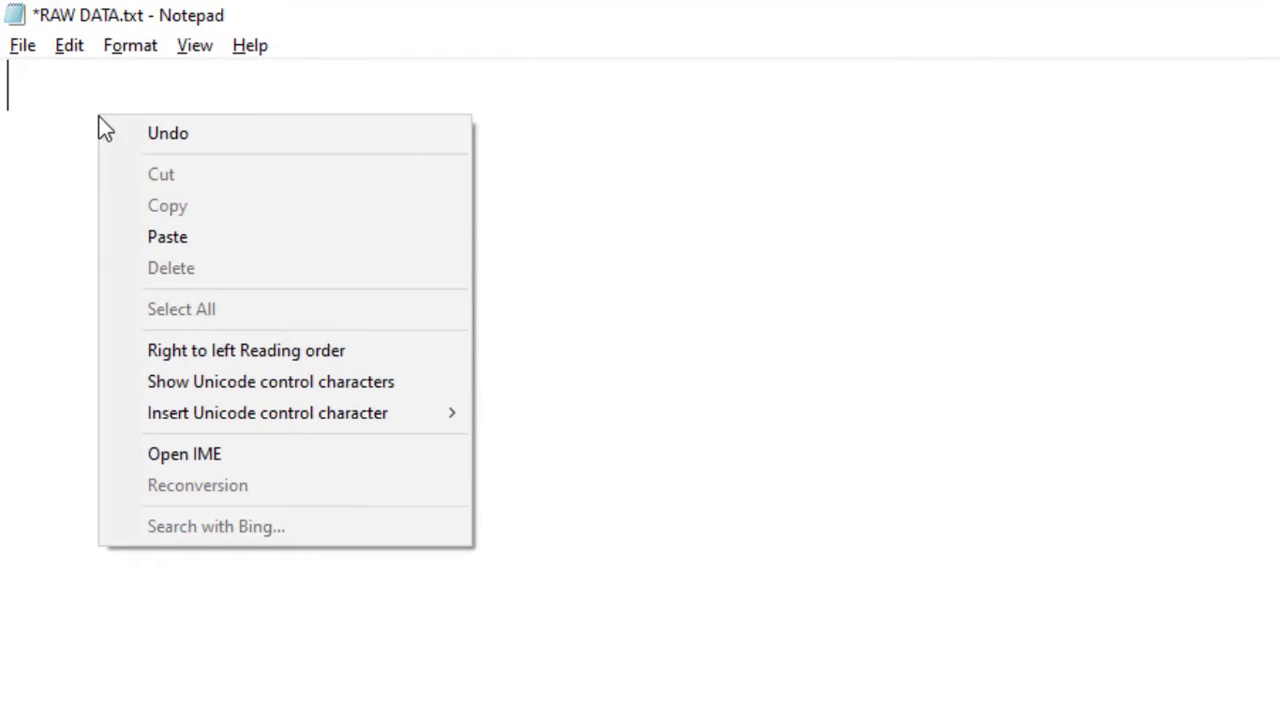
left_click(205, 244)
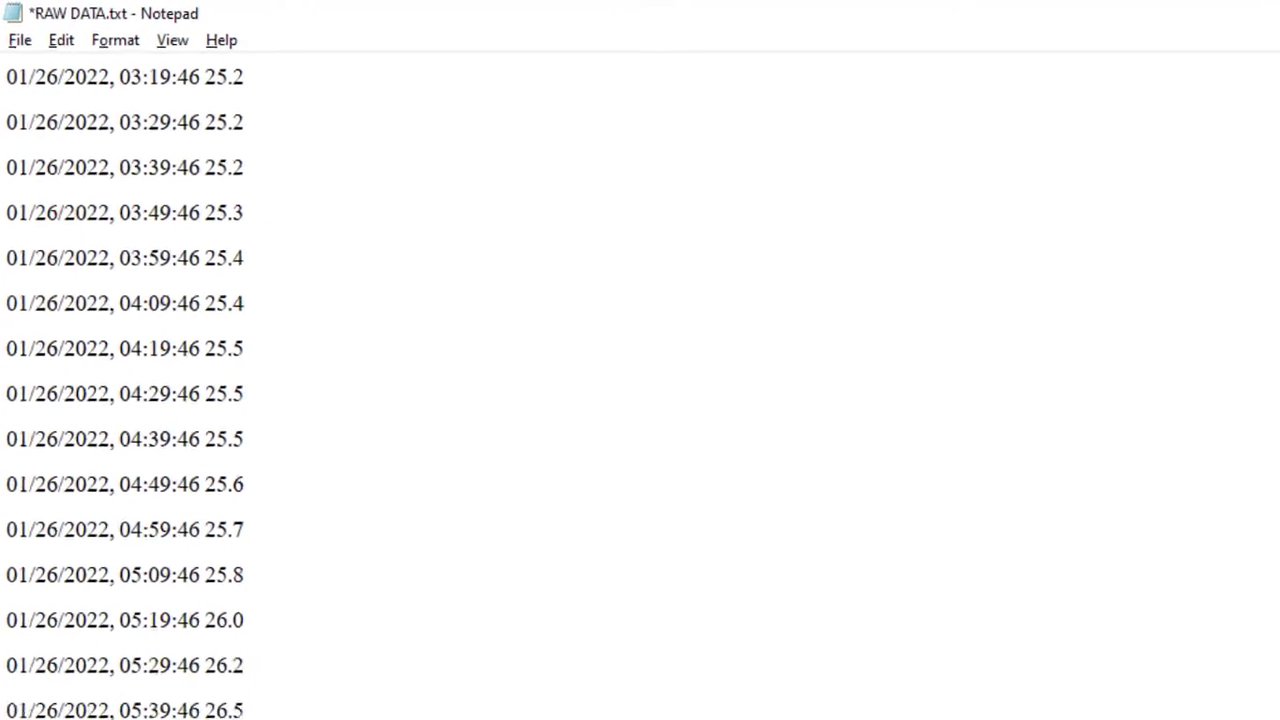
type("7")
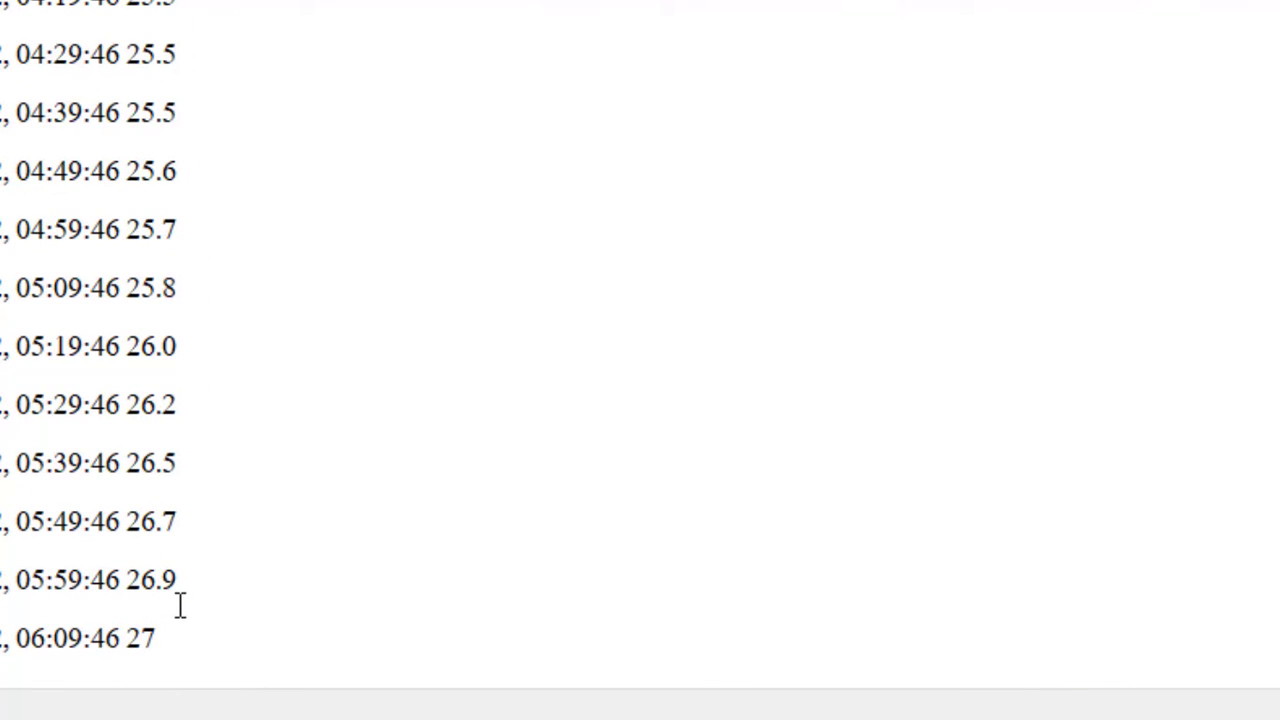
type(".5")
Step: Copy the entire contents of RAW DATA.txt
key("ctrl+a")
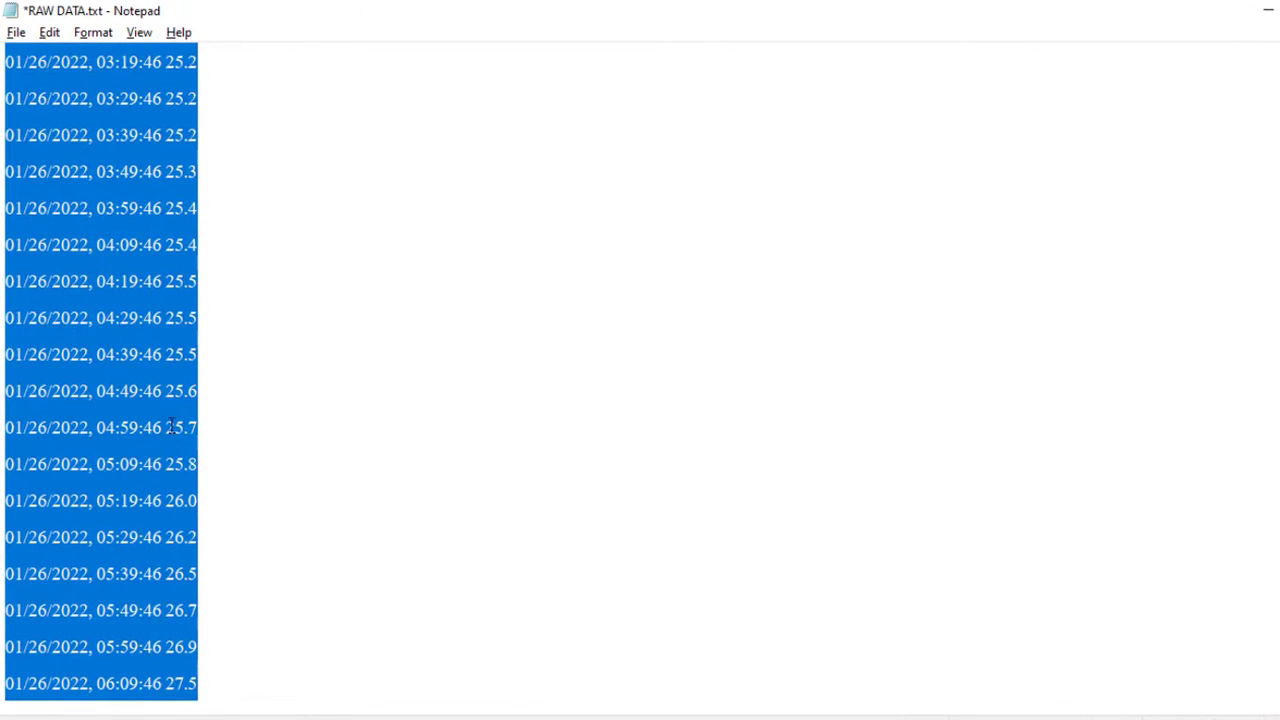
right_click(191, 396)
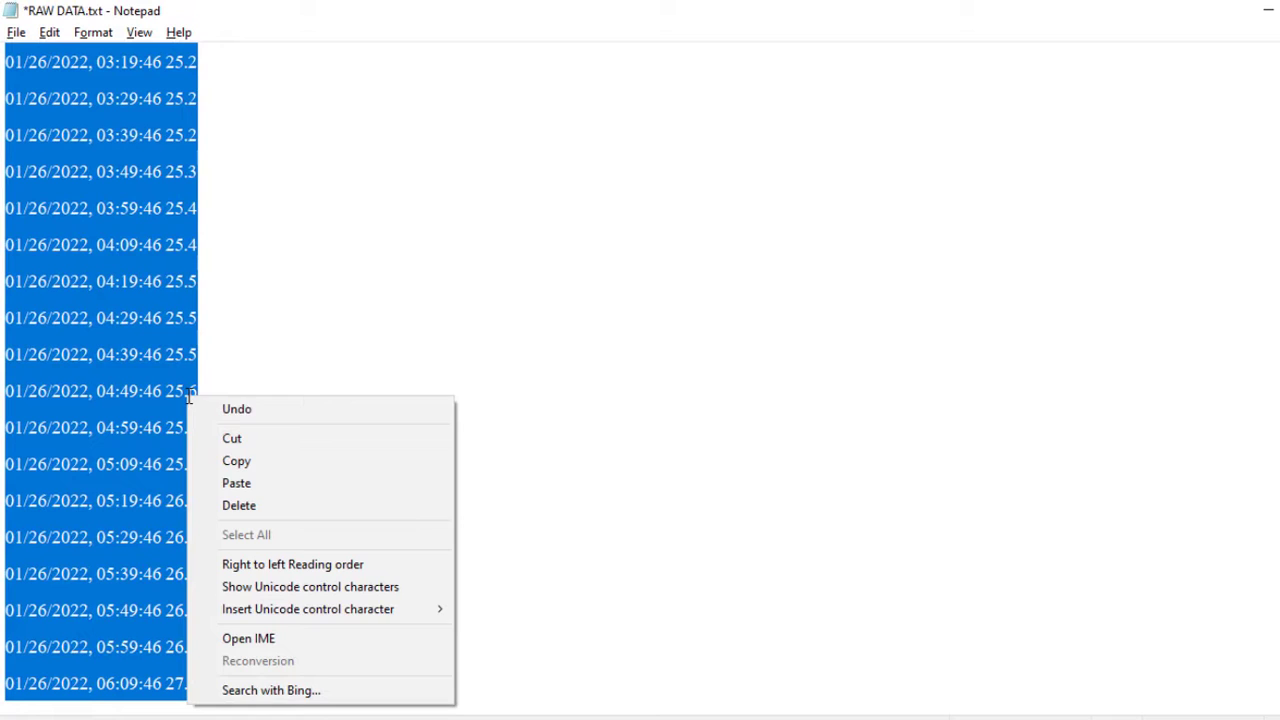
left_click(277, 459)
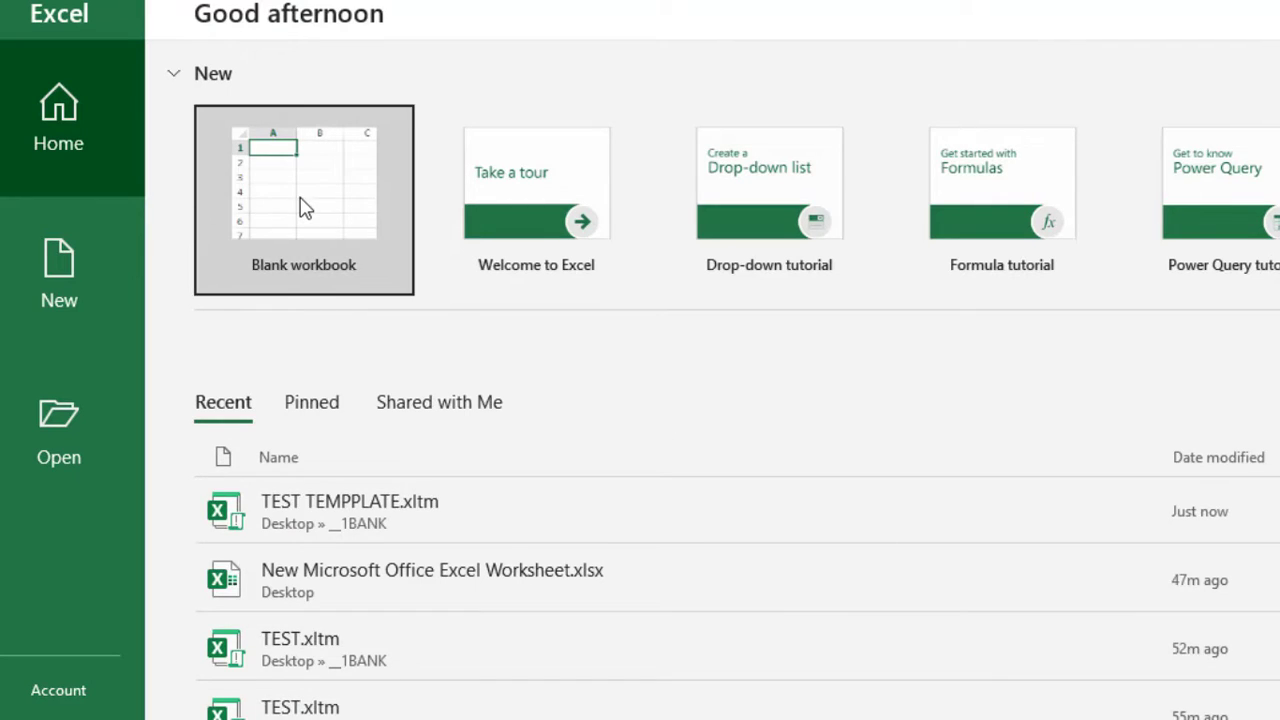
Step: Paste the log rows into A1 of a new blank workbook and widen column A
left_click(305, 208)
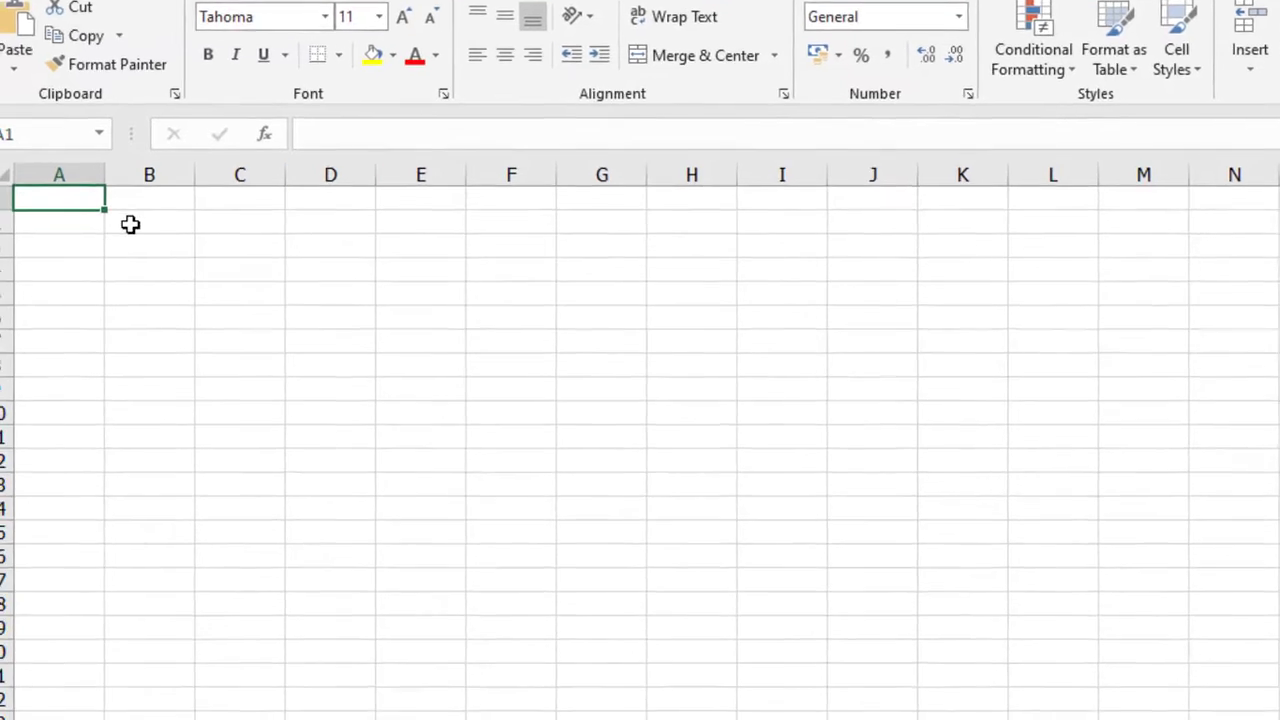
left_click(128, 236)
left_click(98, 204)
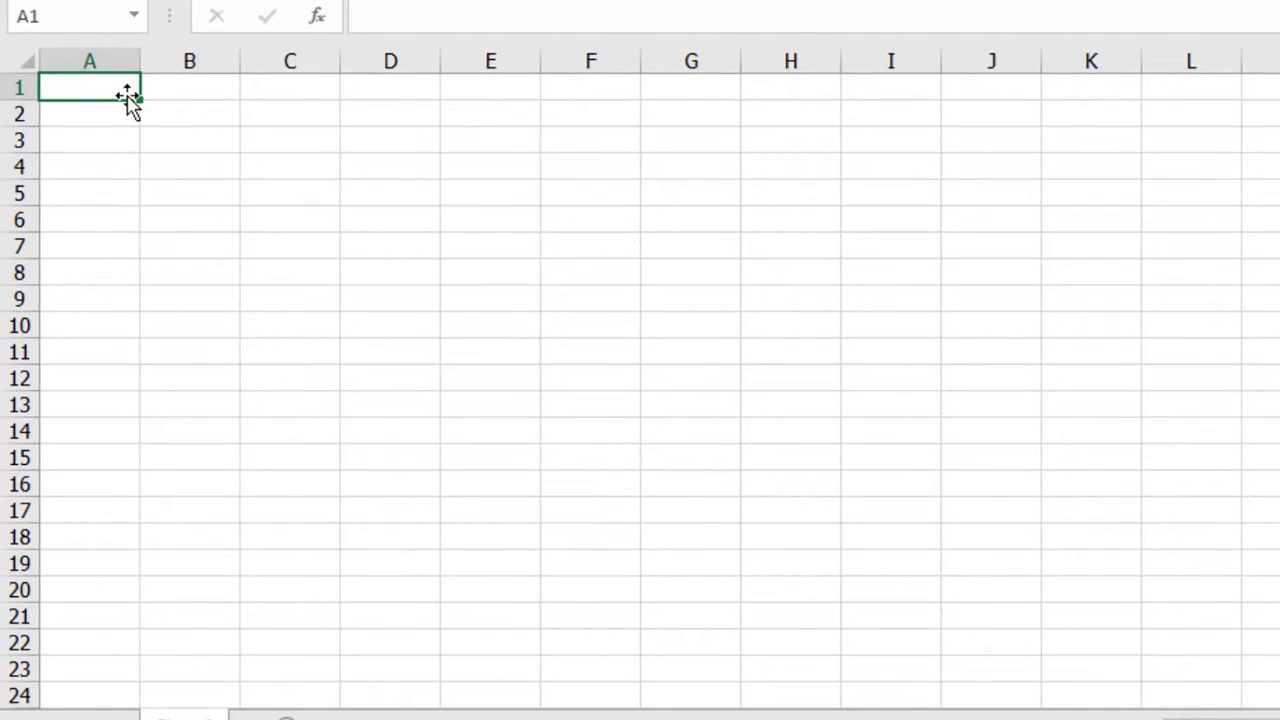
right_click(130, 95)
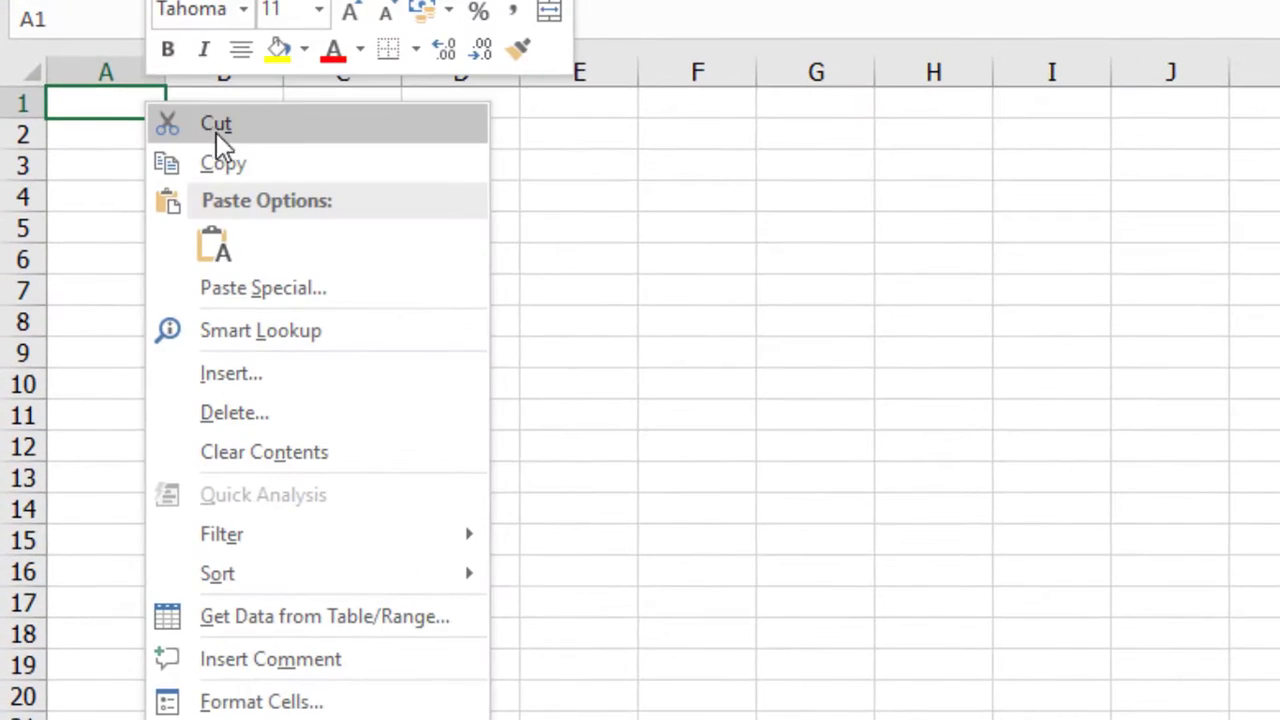
left_click(228, 247)
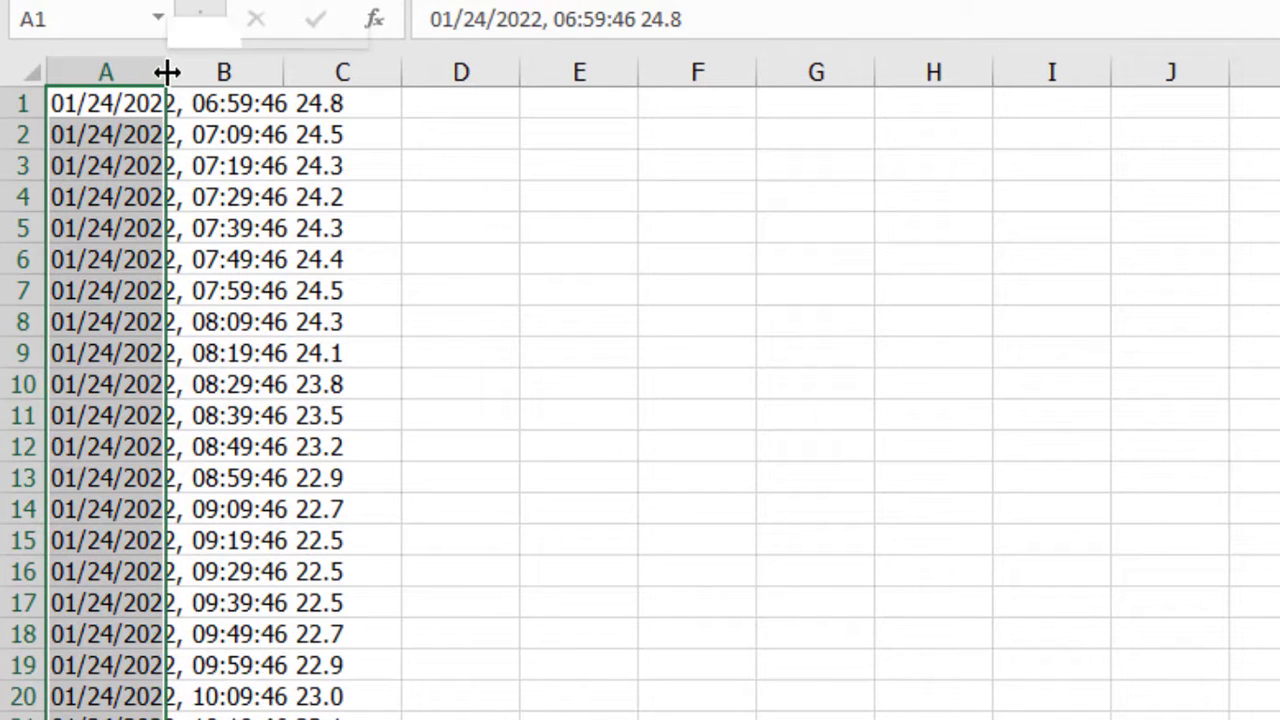
left_click_drag(166, 72, 381, 88)
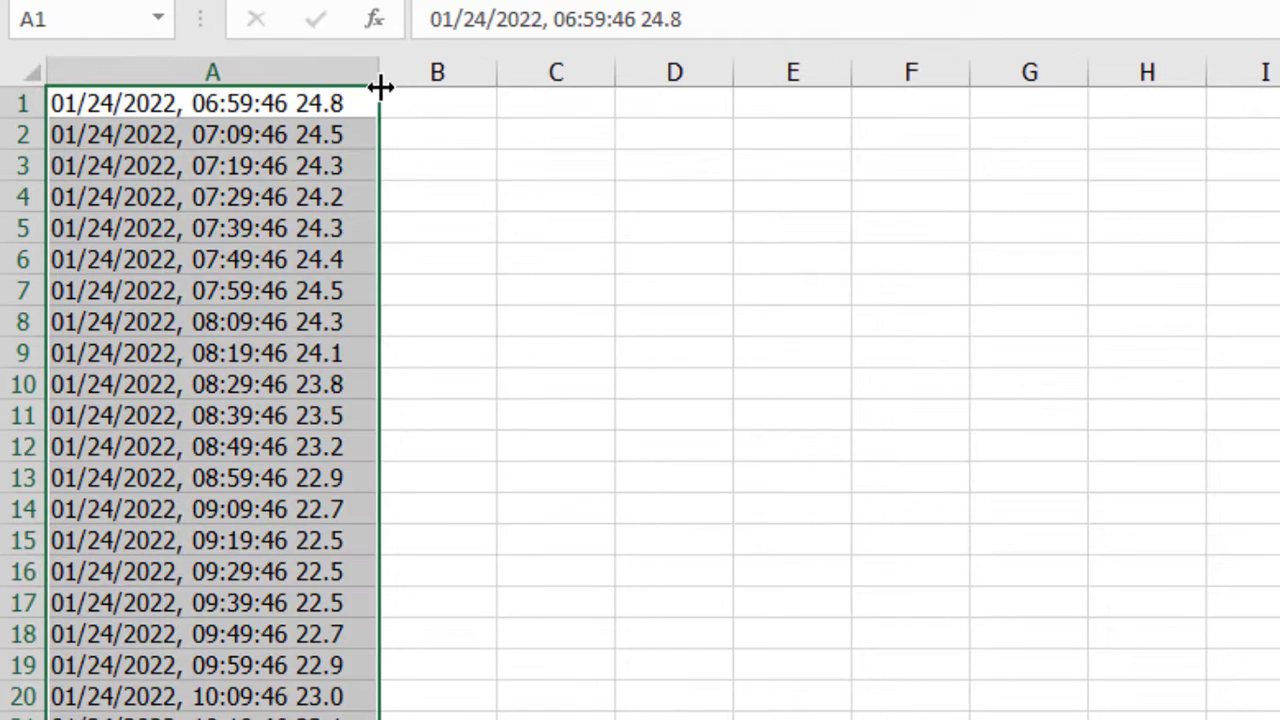
left_click(430, 195)
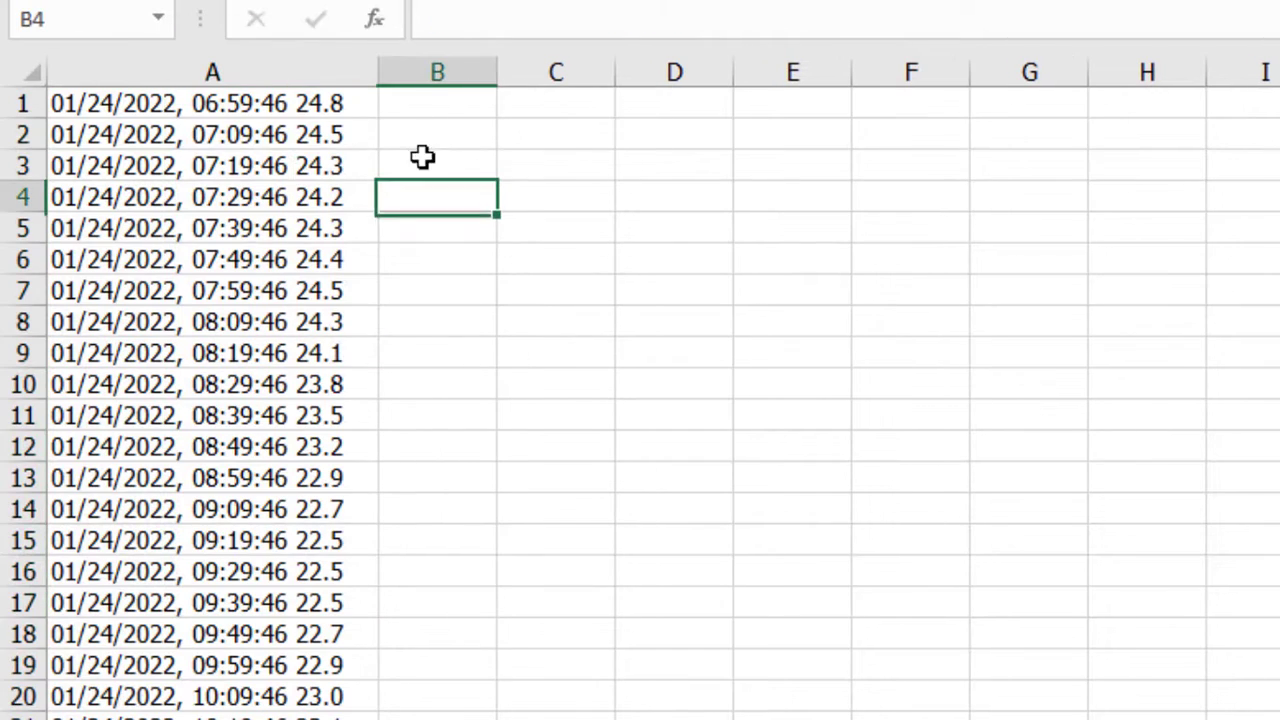
Step: Write 'User want new format' in D10 and the GMT+7 (thailand) time-zone line in D11
left_click(690, 390)
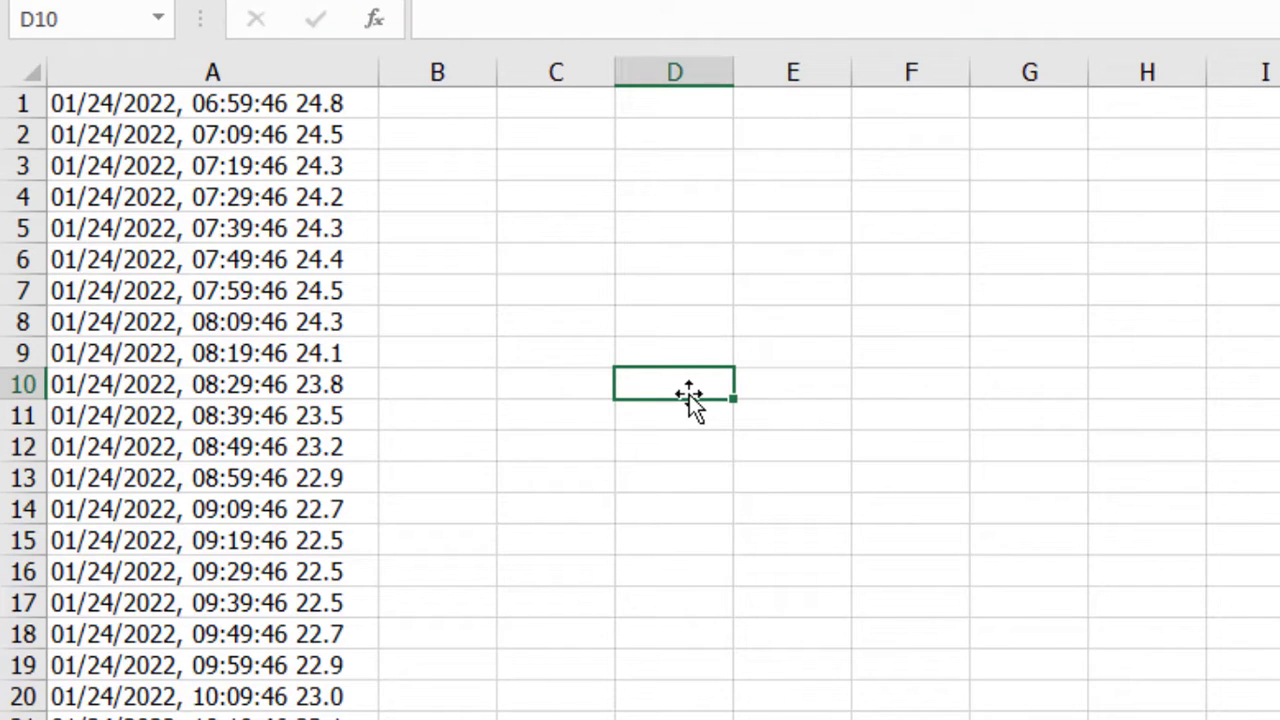
type("User want")
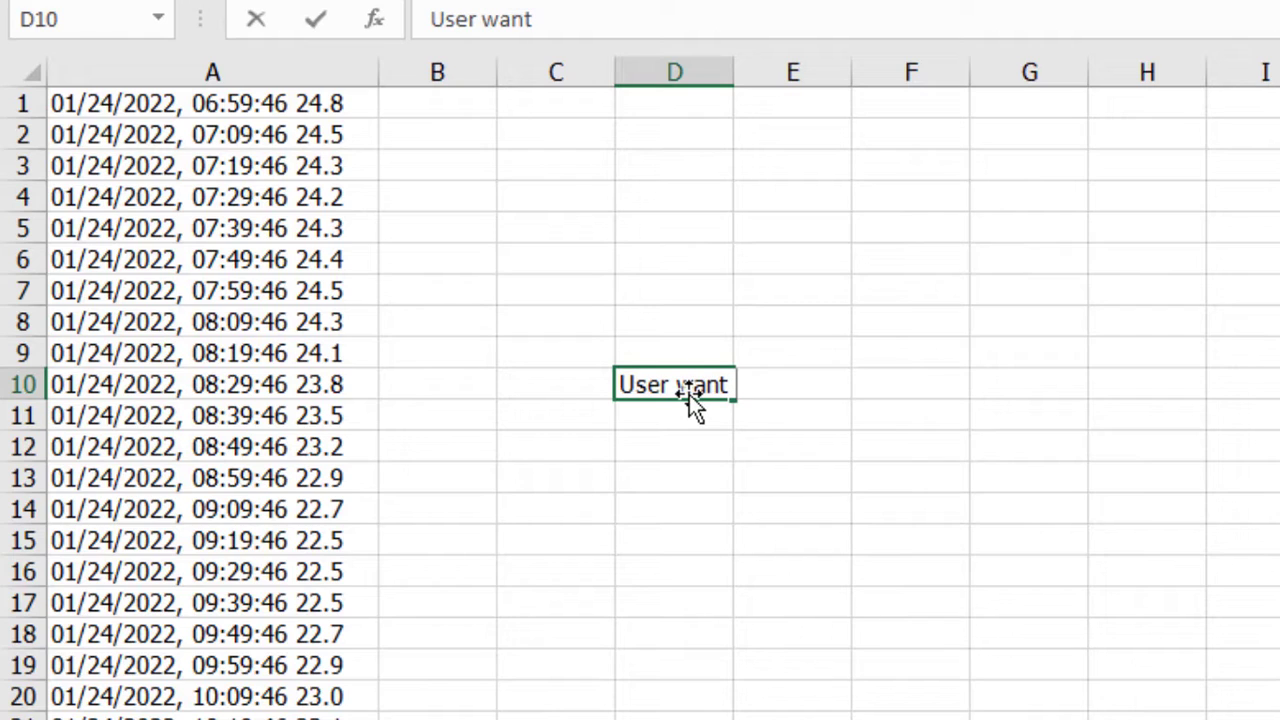
type(" new format")
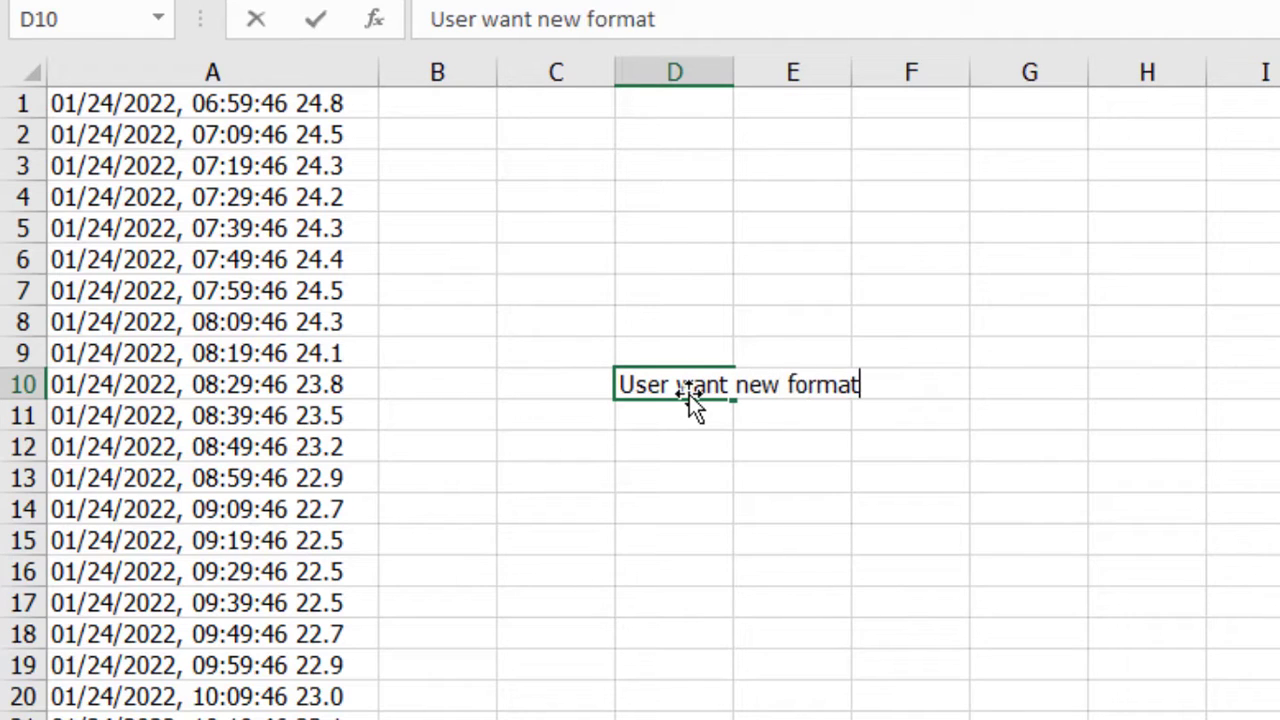
key("ctrl+Return")
key("Return")
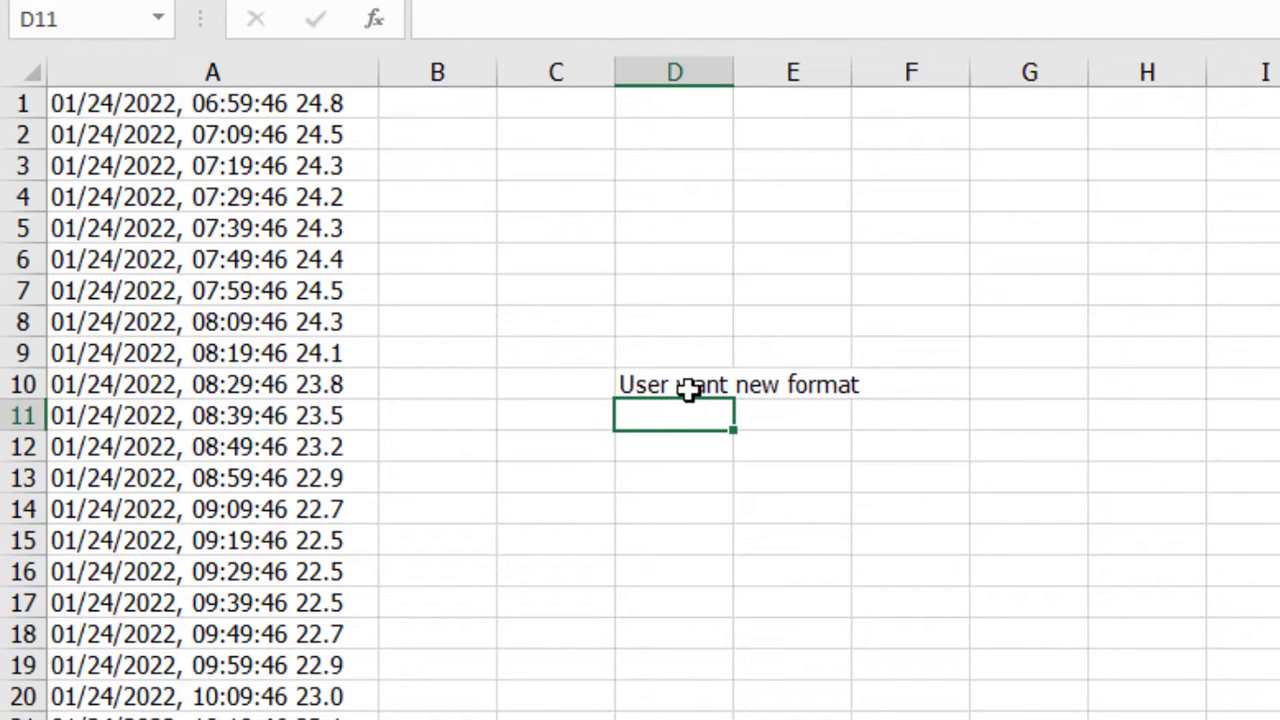
type("and time")
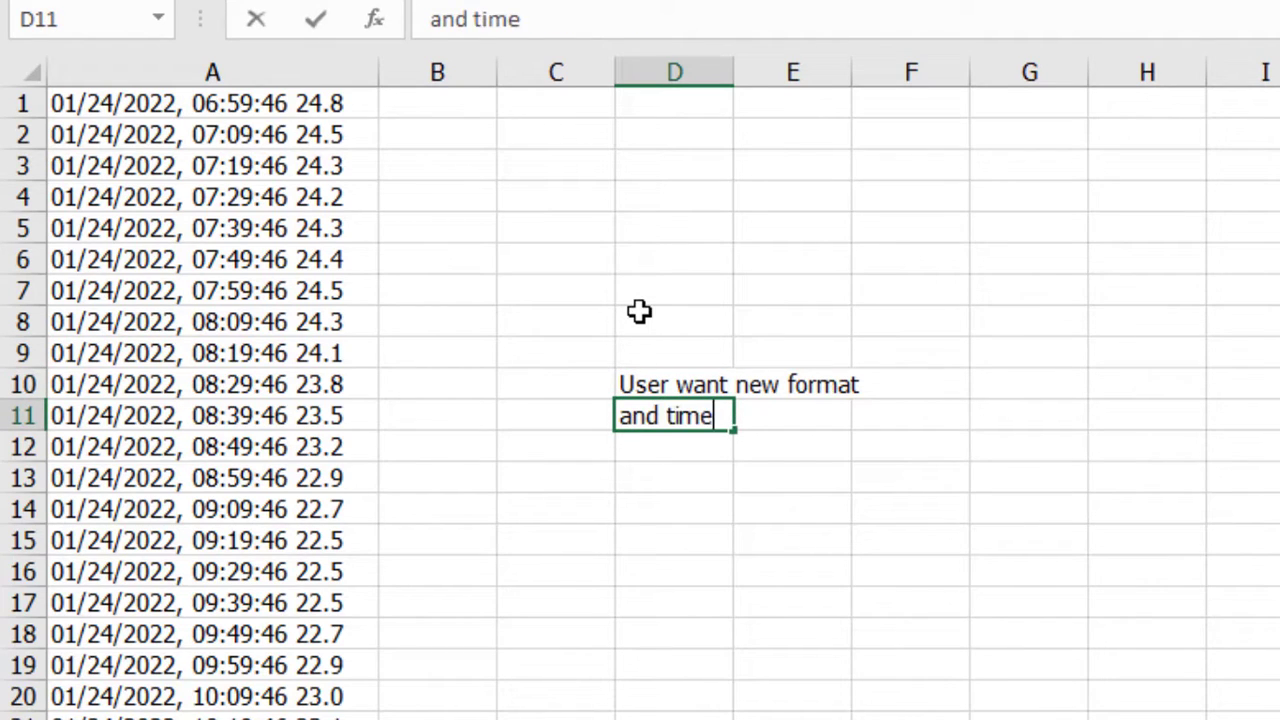
type(" zone ")
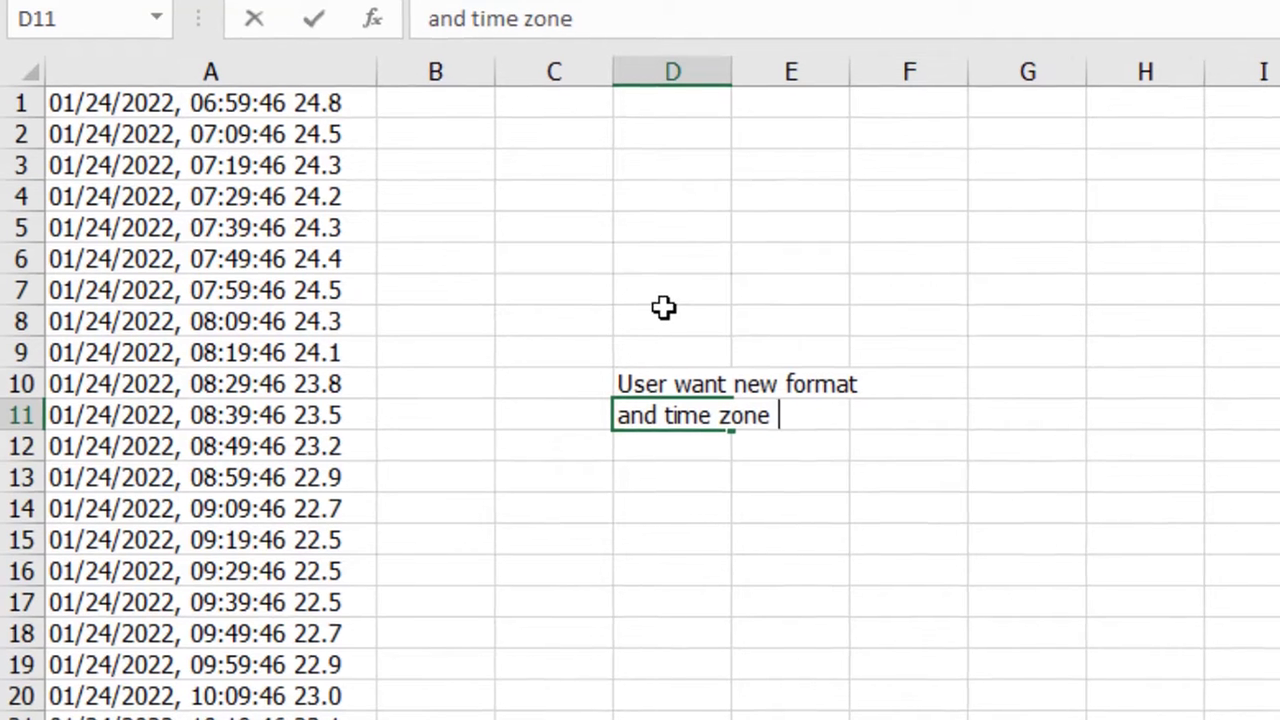
type("GMT")
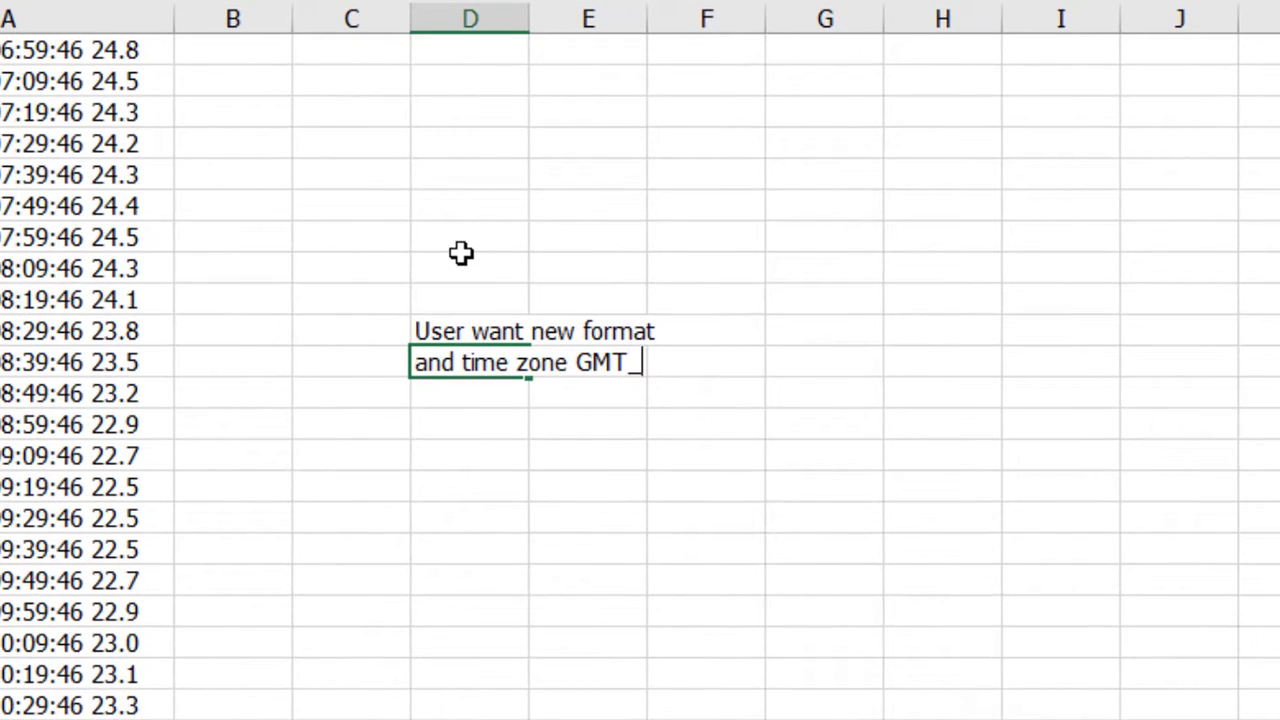
type("+7 (t")
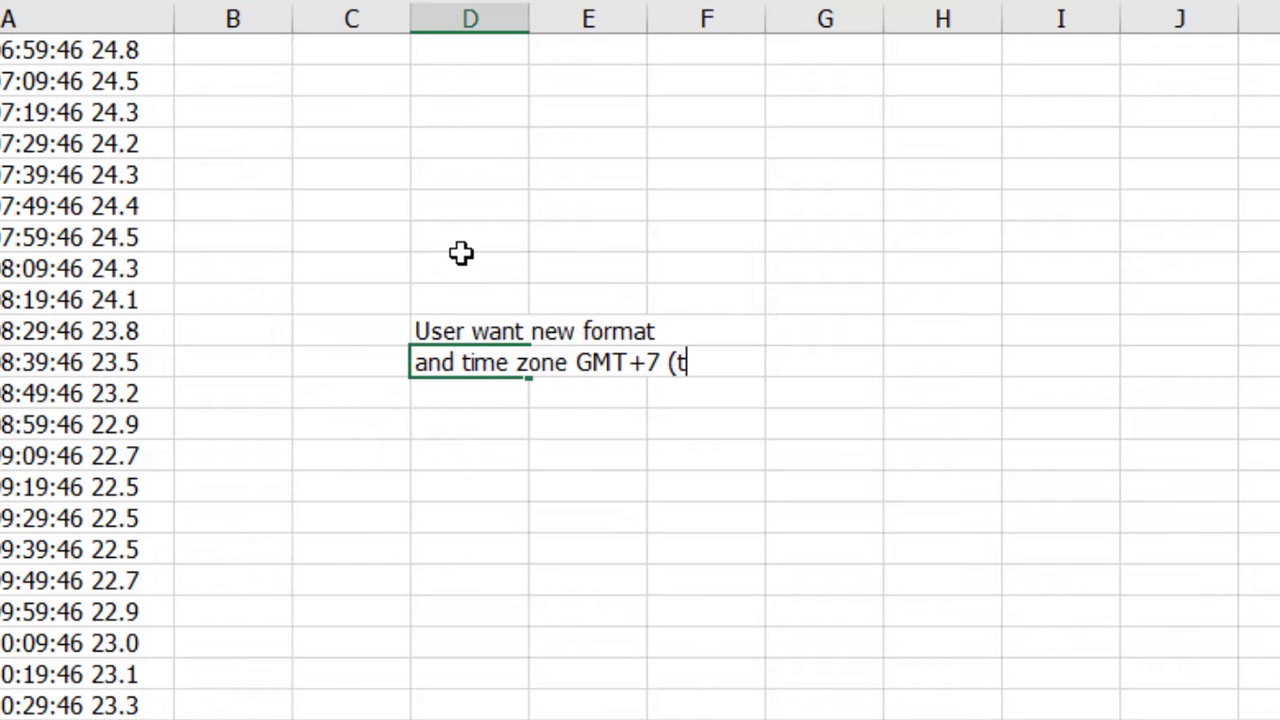
type("hank")
type("land")
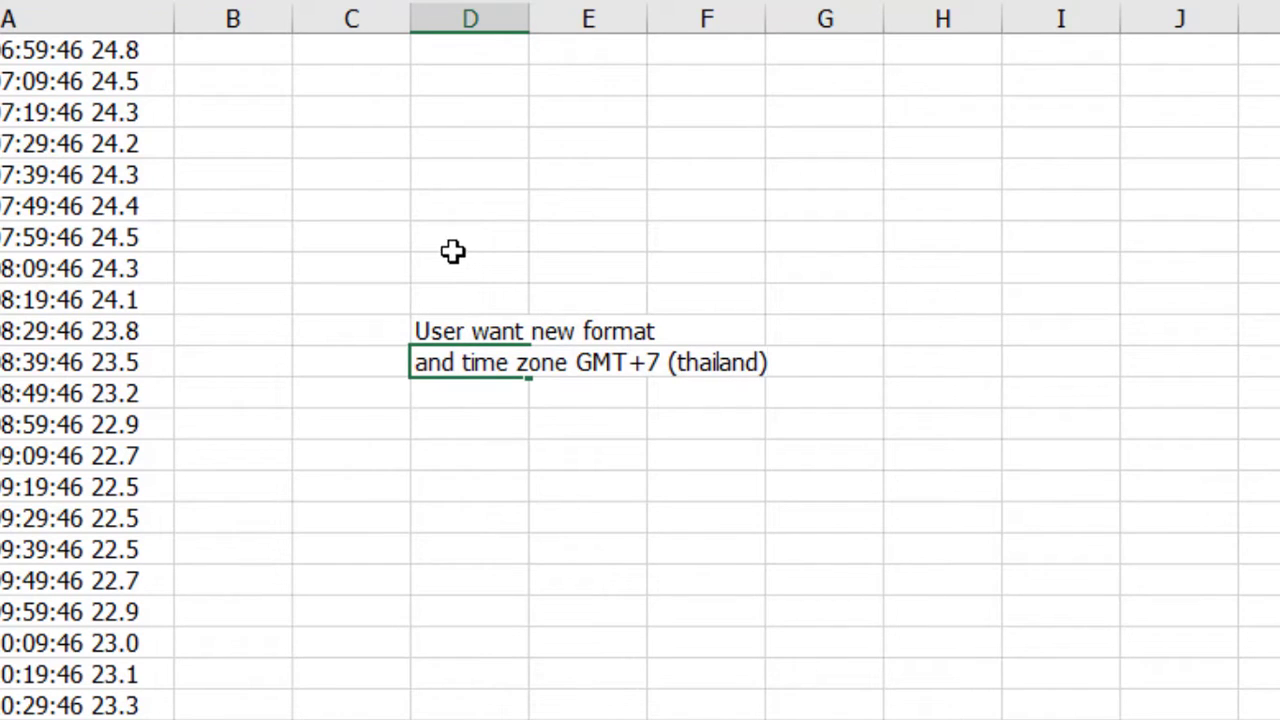
left_click(491, 429)
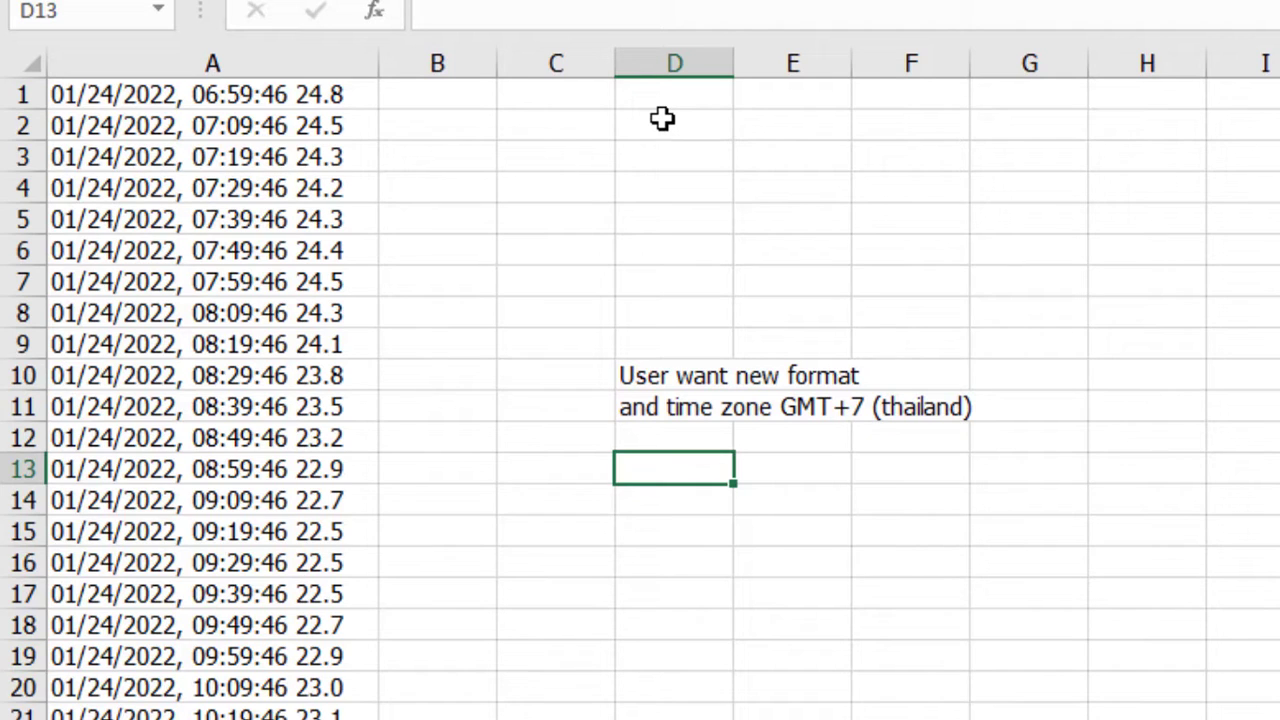
Step: Copy the first log entry from A1 into D13
type("01")
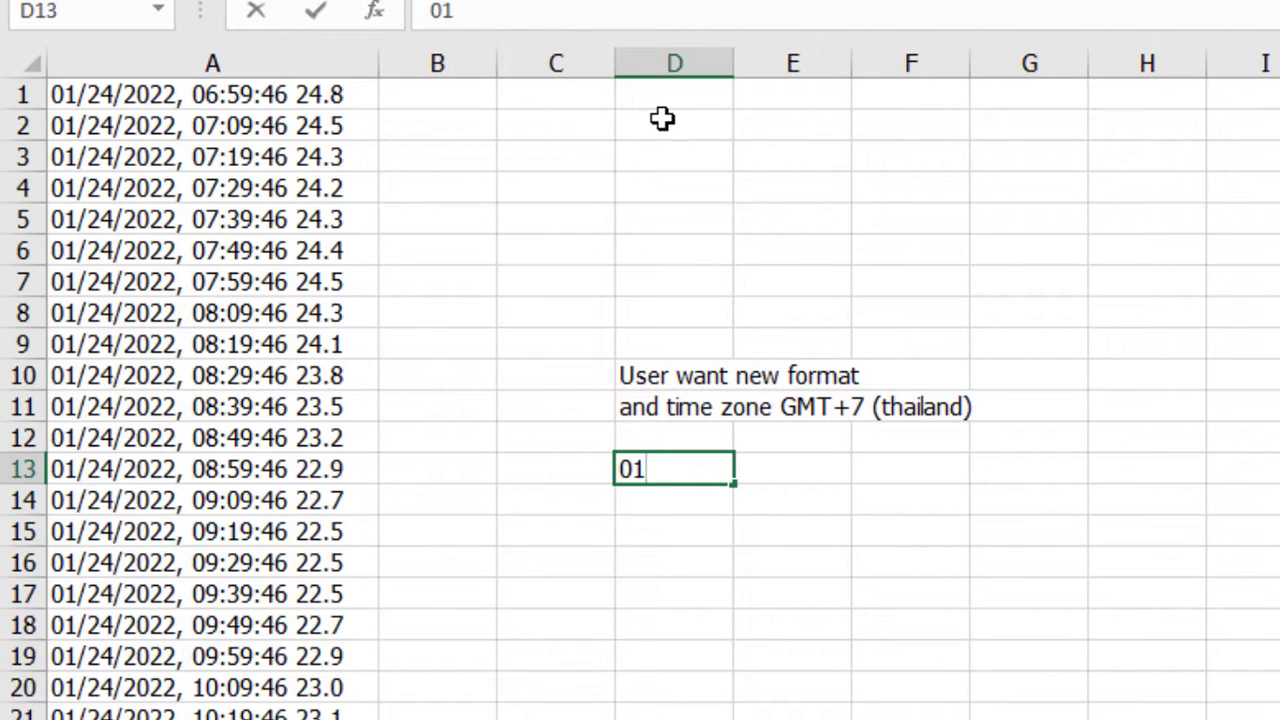
type("/")
key("BackSpace")
key("BackSpace")
key("BackSpace")
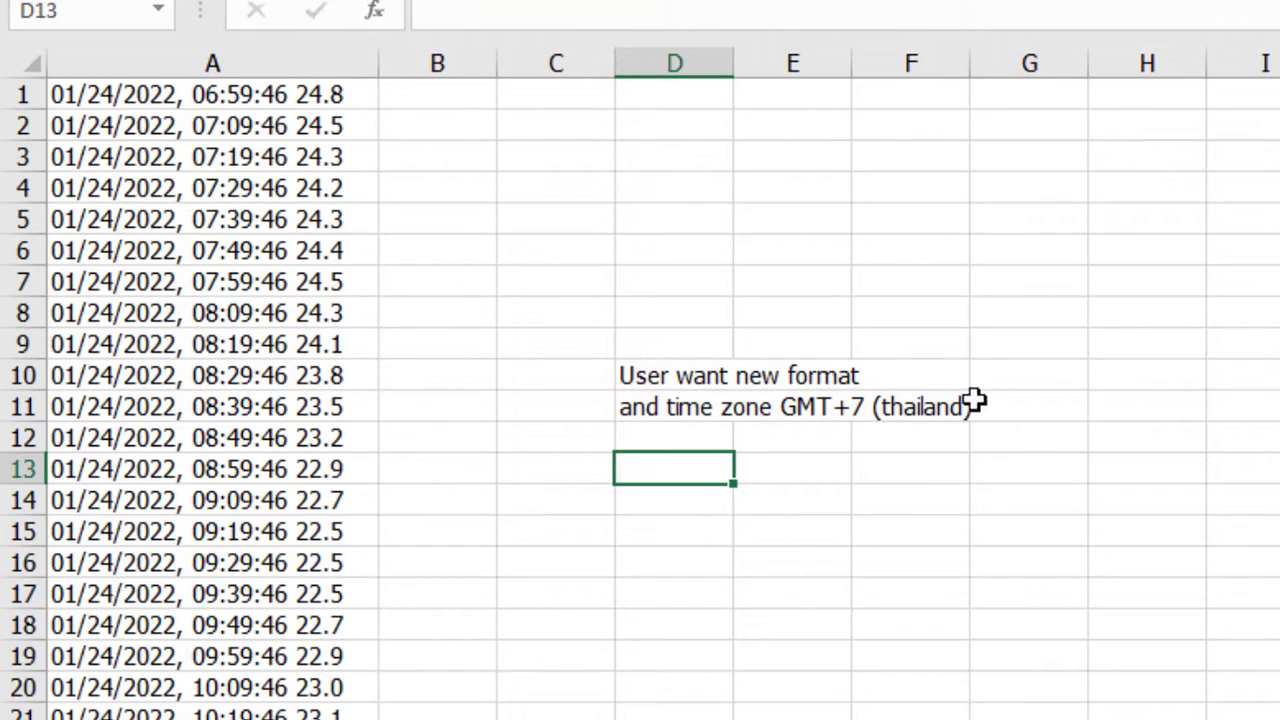
left_click(932, 403)
left_click(672, 468)
left_click(66, 96)
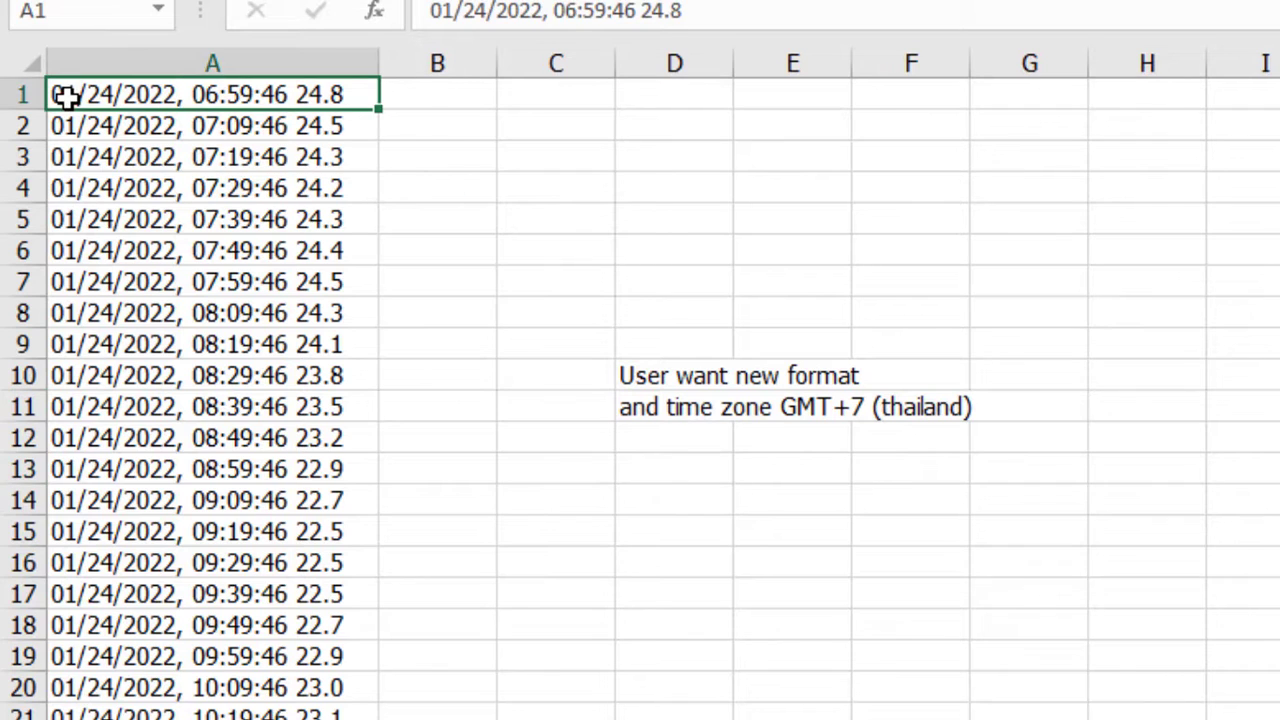
key("ctrl+c")
left_click(700, 468)
key("ctrl+v")
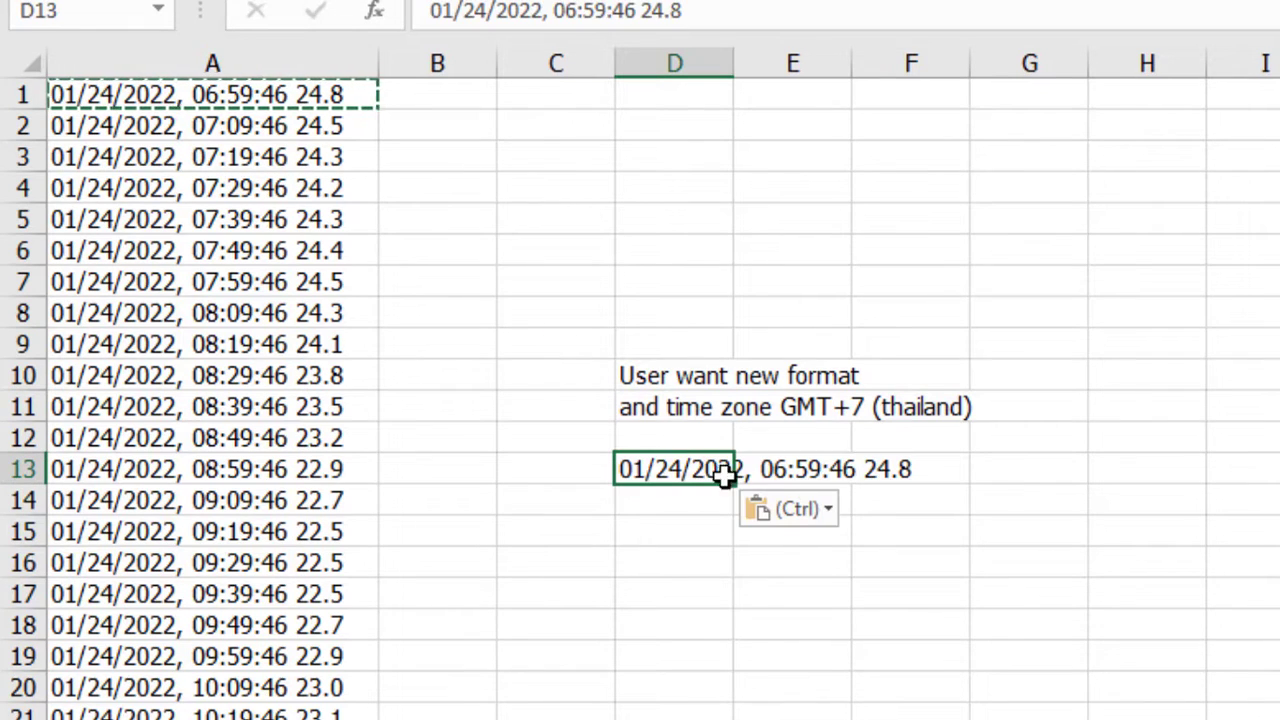
Step: Label C13 'old' and C14 'new'
left_click(606, 591)
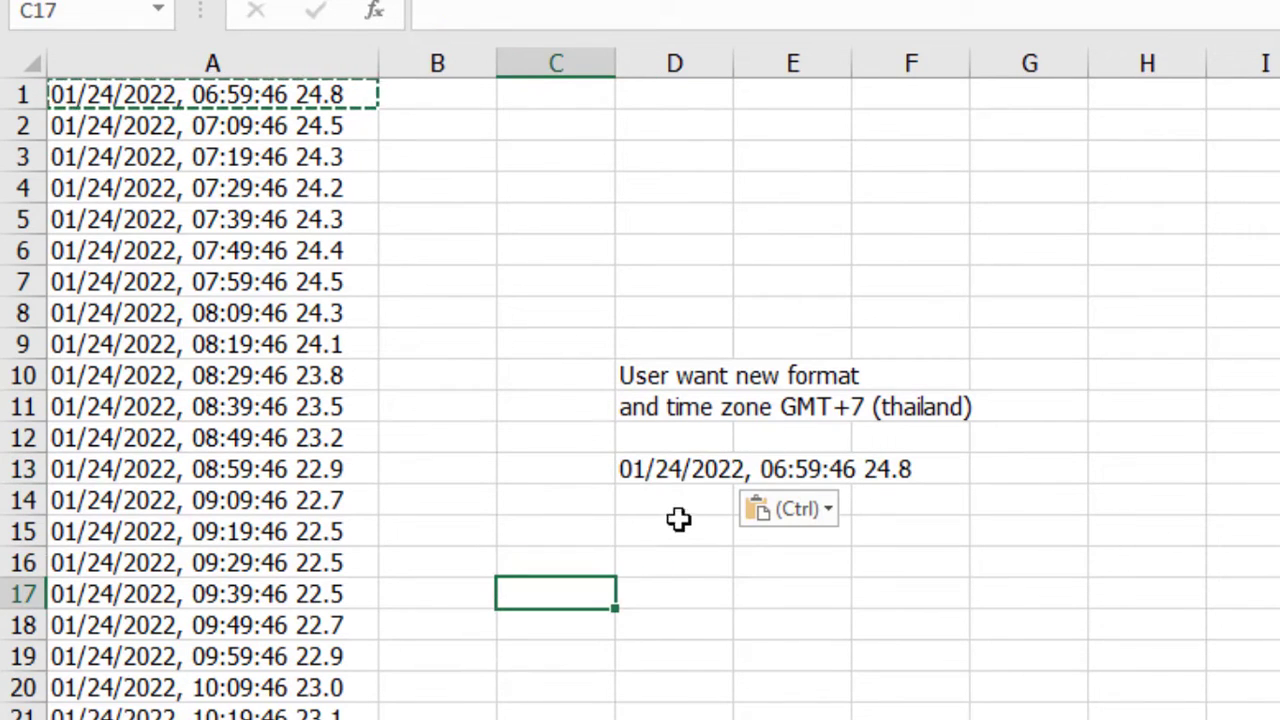
left_click(578, 487)
left_click(577, 474)
type("odl")
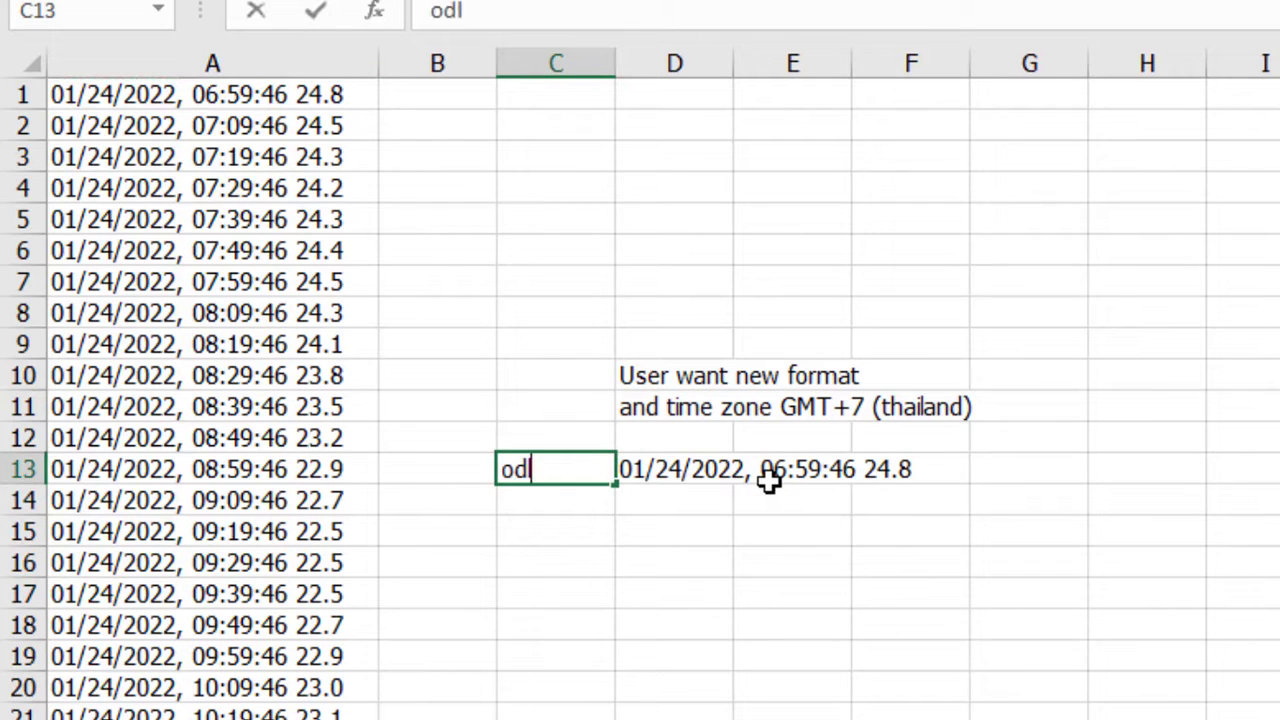
key("BackSpace")
key("BackSpace")
type("ld")
key("Return")
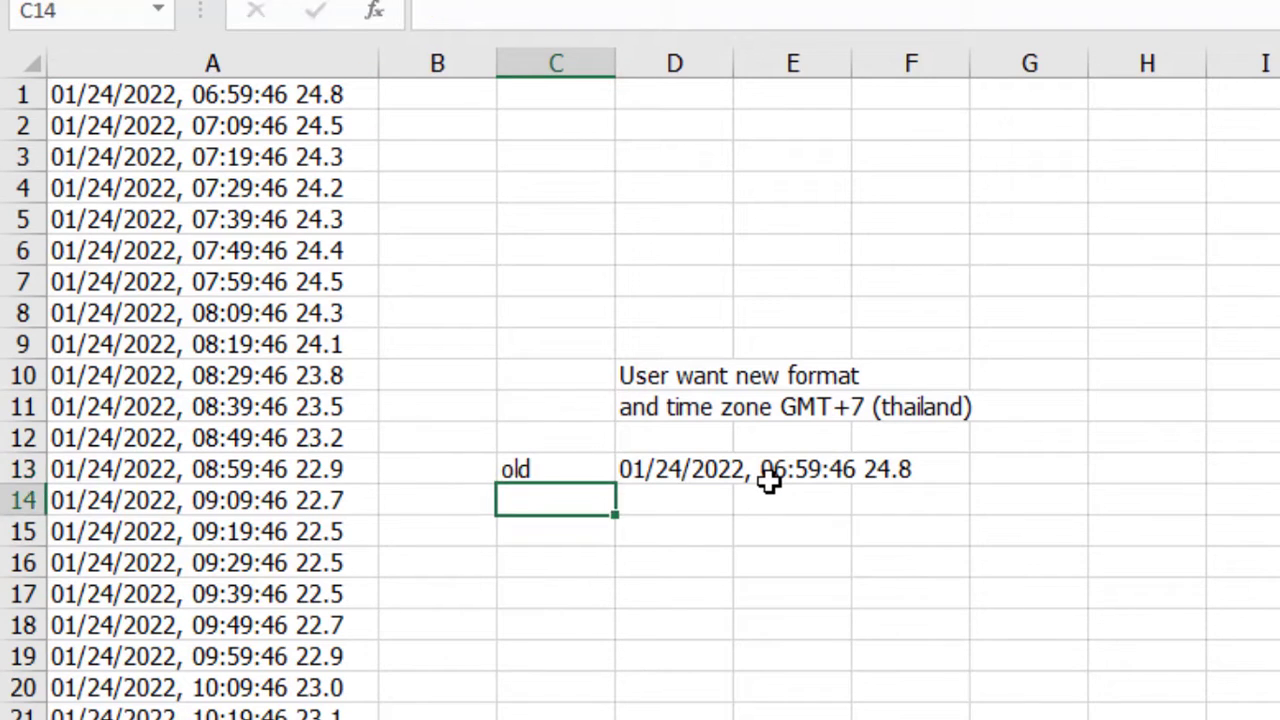
type("new")
key("Return")
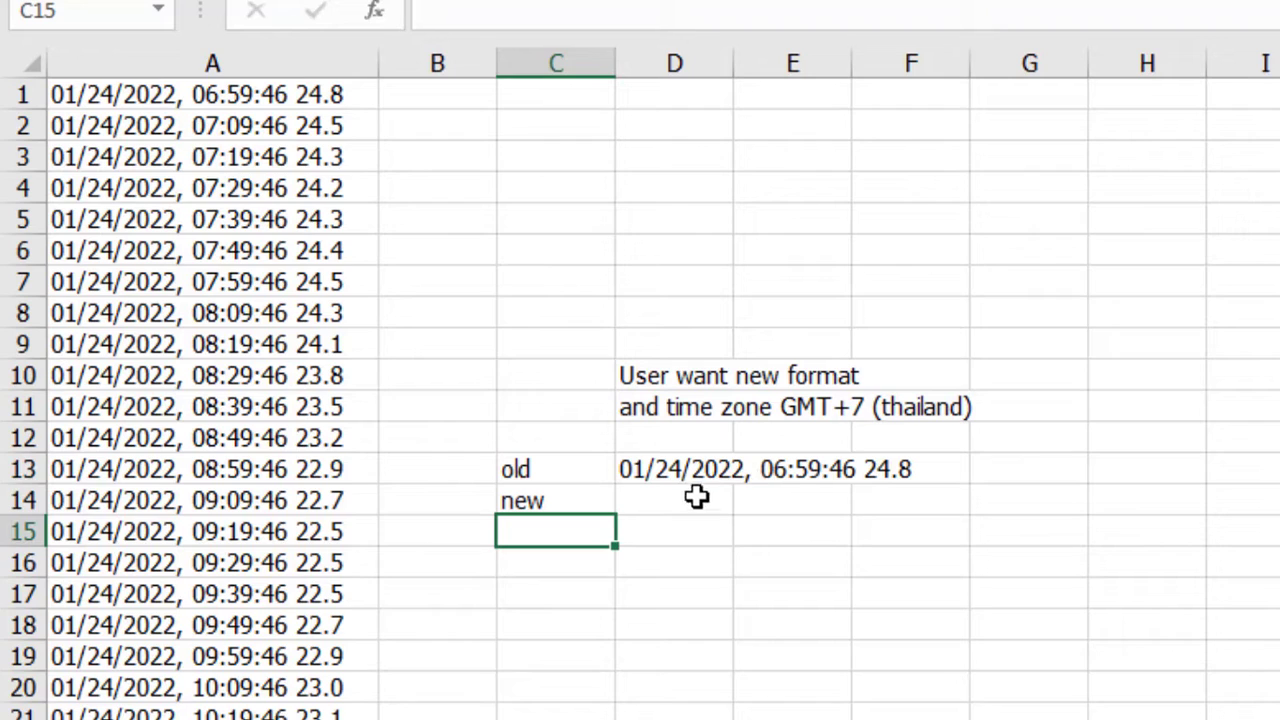
Step: Enter the reformatted example 24/01/2022 06:59:46 24.8 in D14
left_click(694, 502)
type("2")
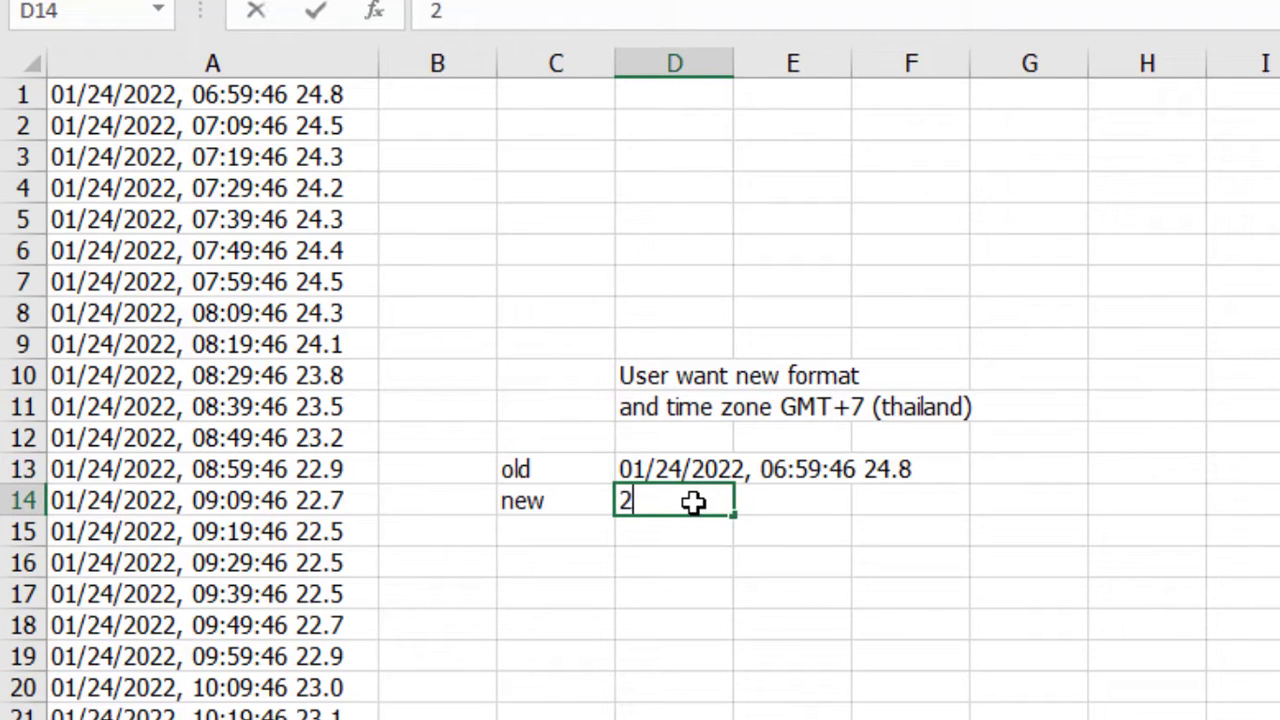
type("4/01/")
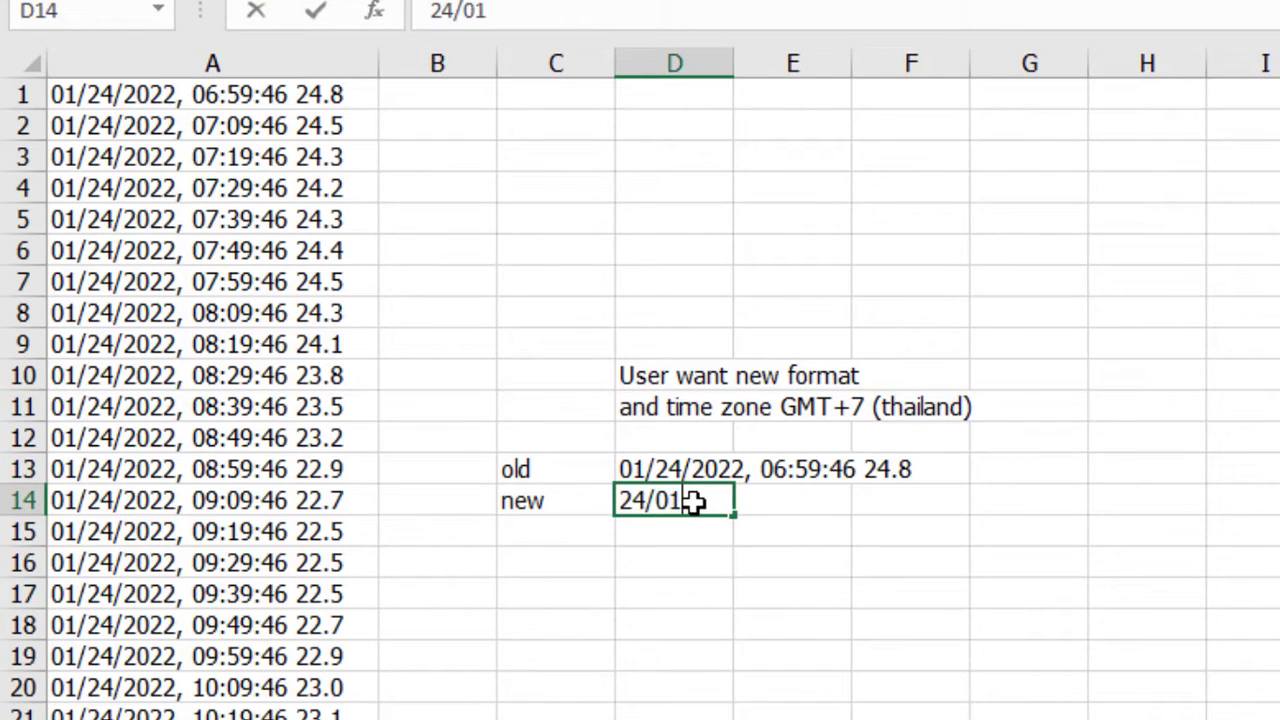
type("2022 ")
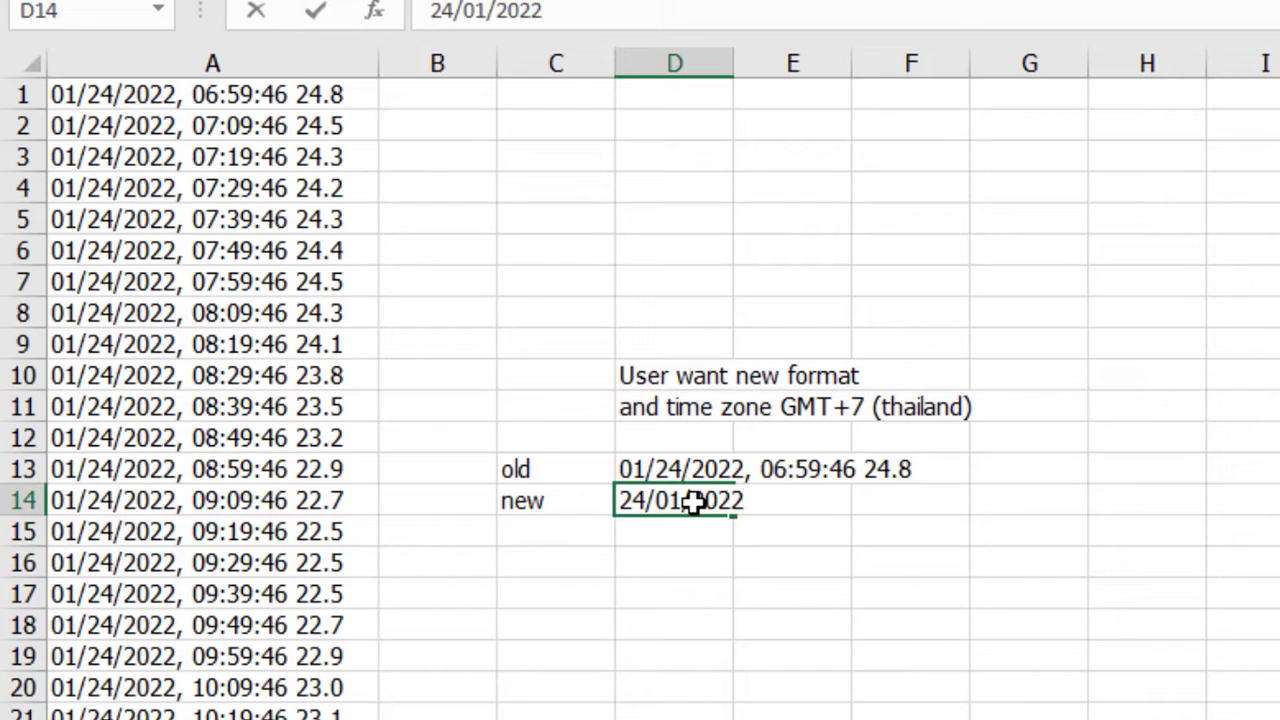
type("06")
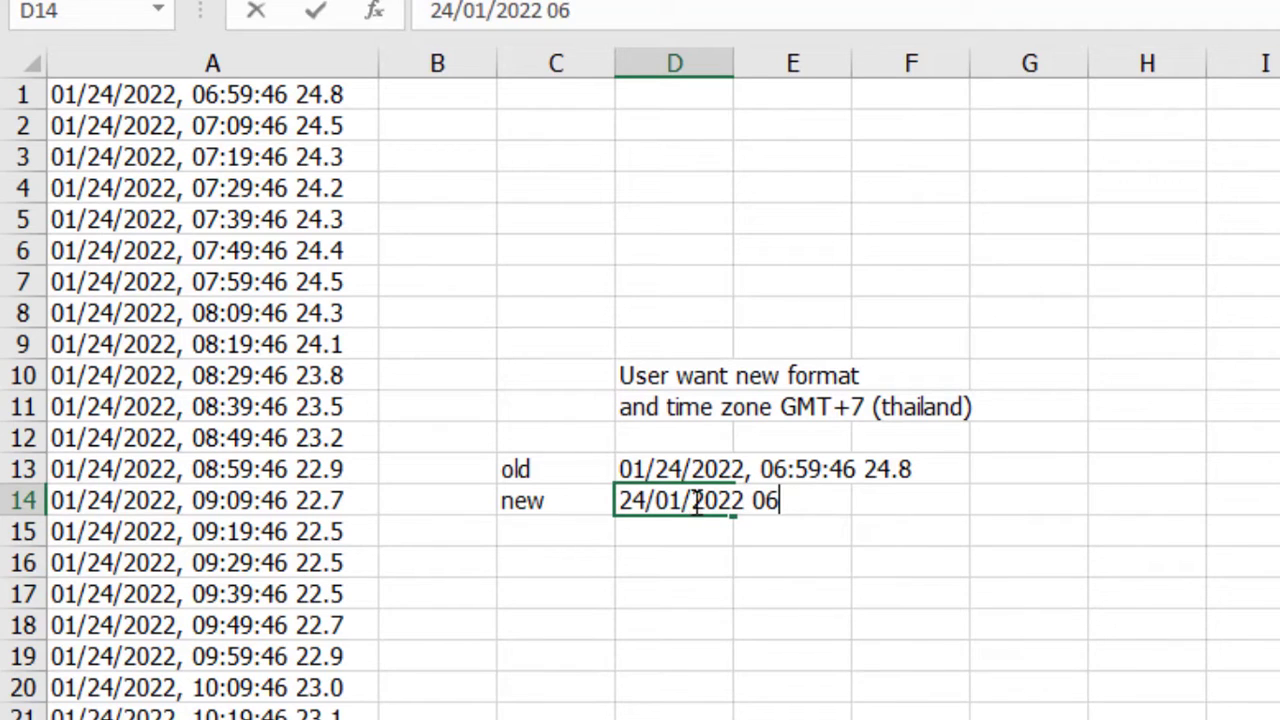
type(":5")
type("9:46")
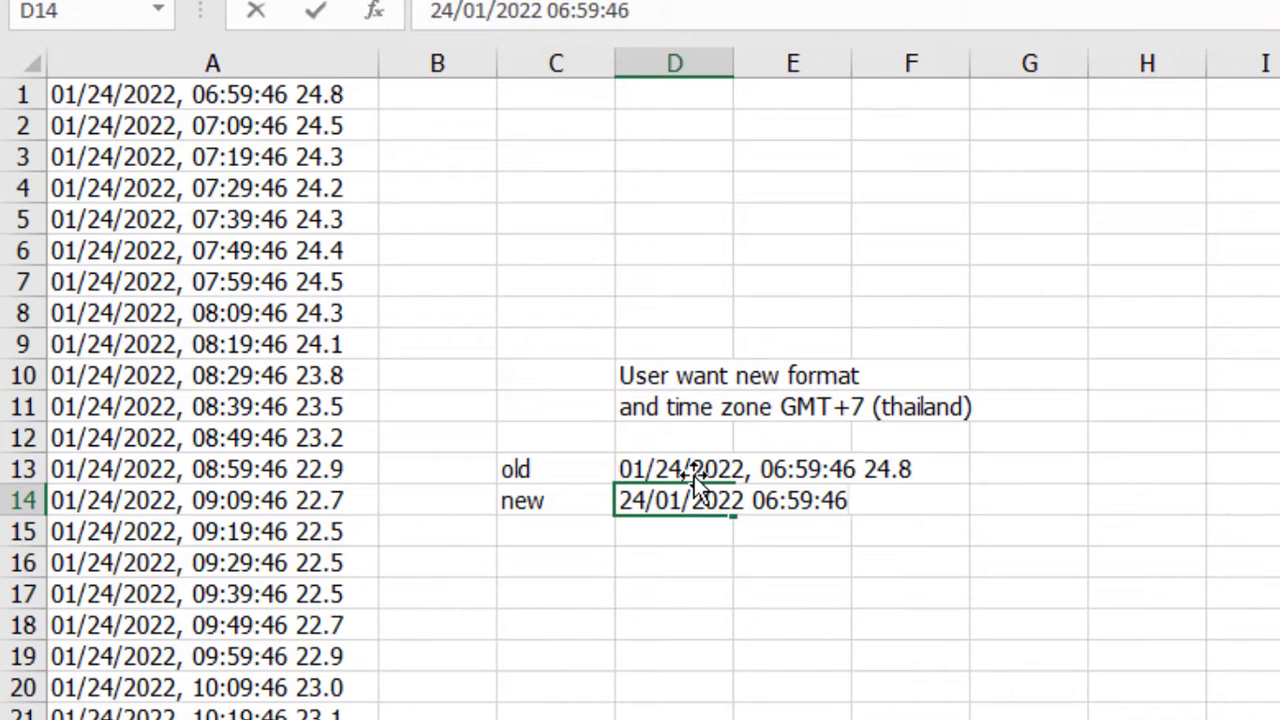
type(" 24.8")
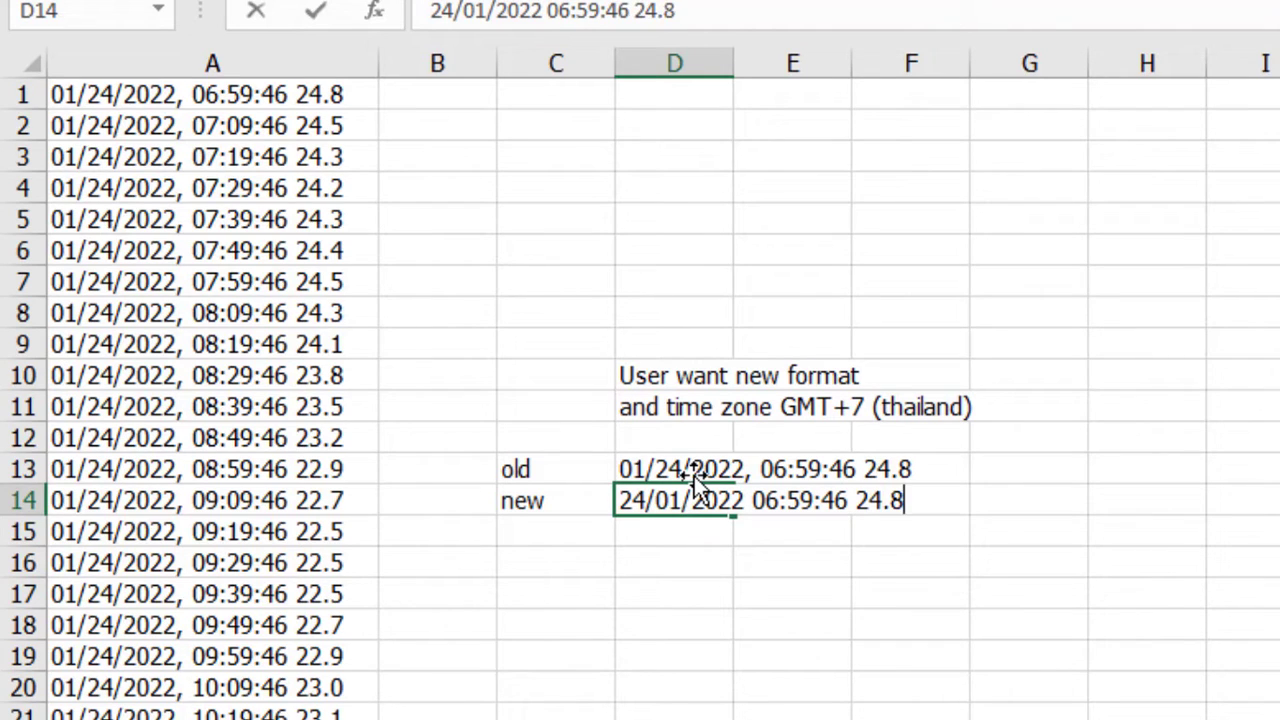
key("Return")
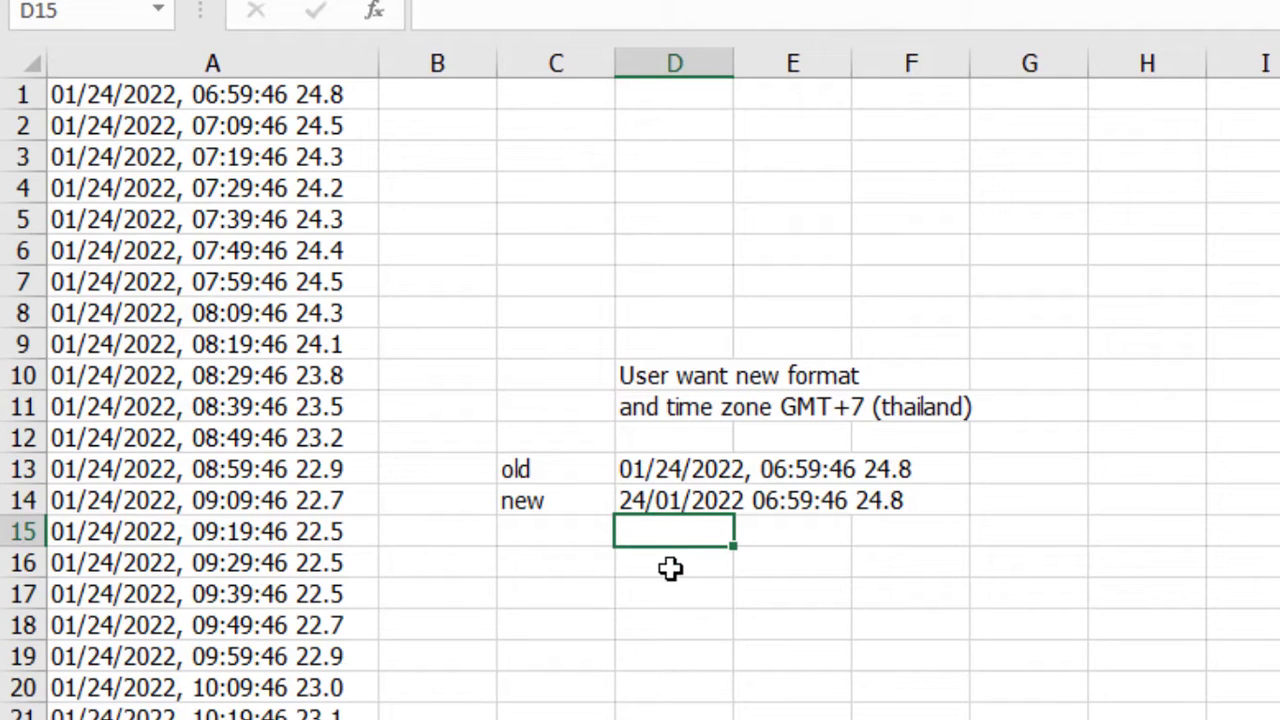
Step: Type 'and want to template for eazy to use' into D16
left_click(669, 567)
type("and ")
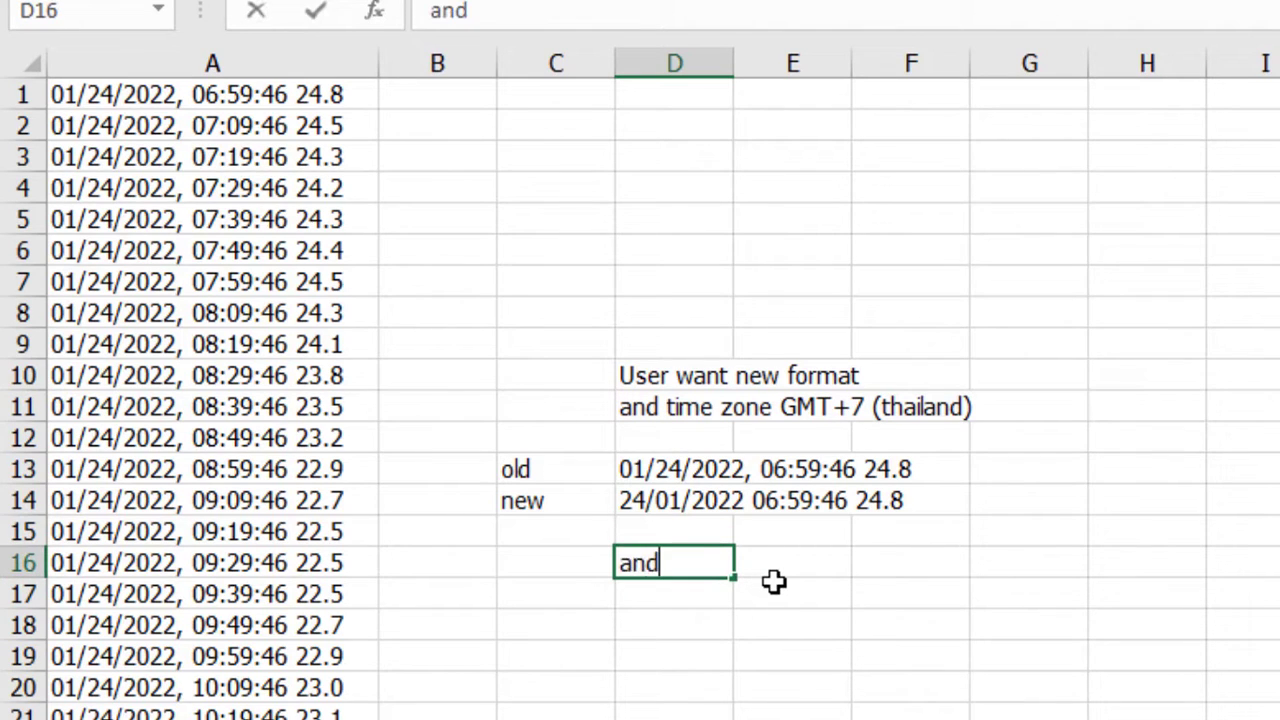
type("wan")
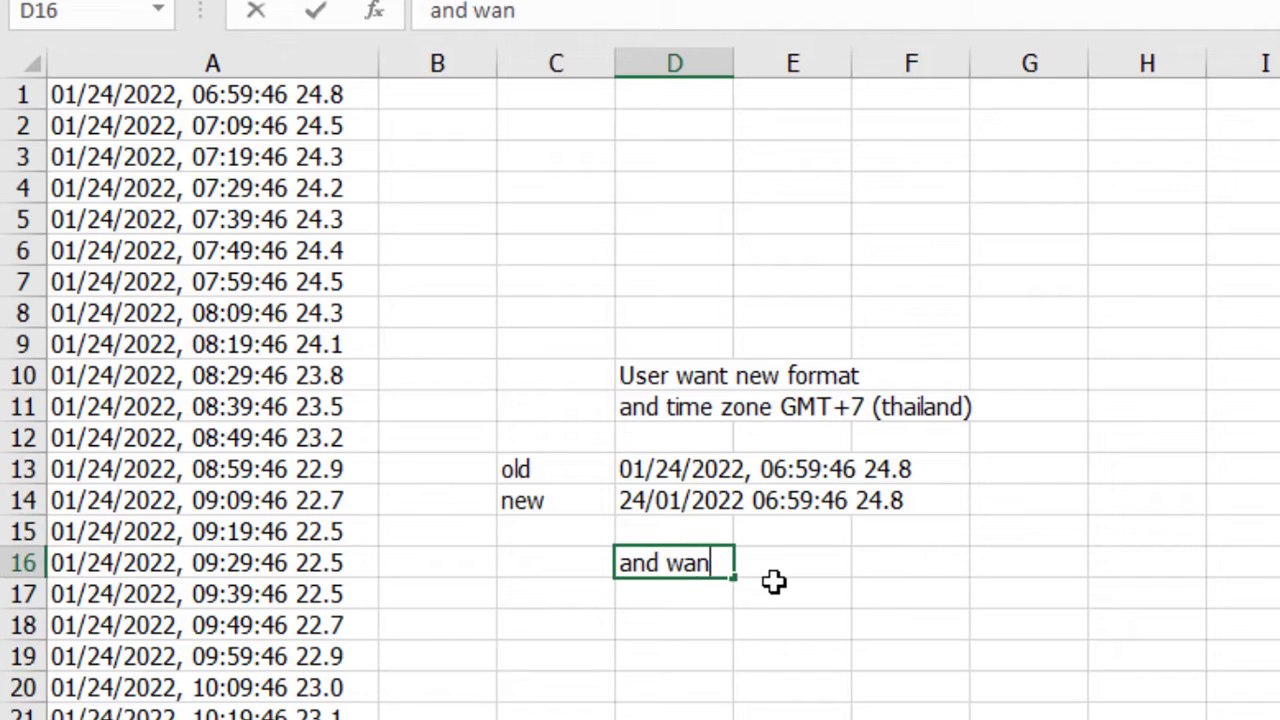
type("t to")
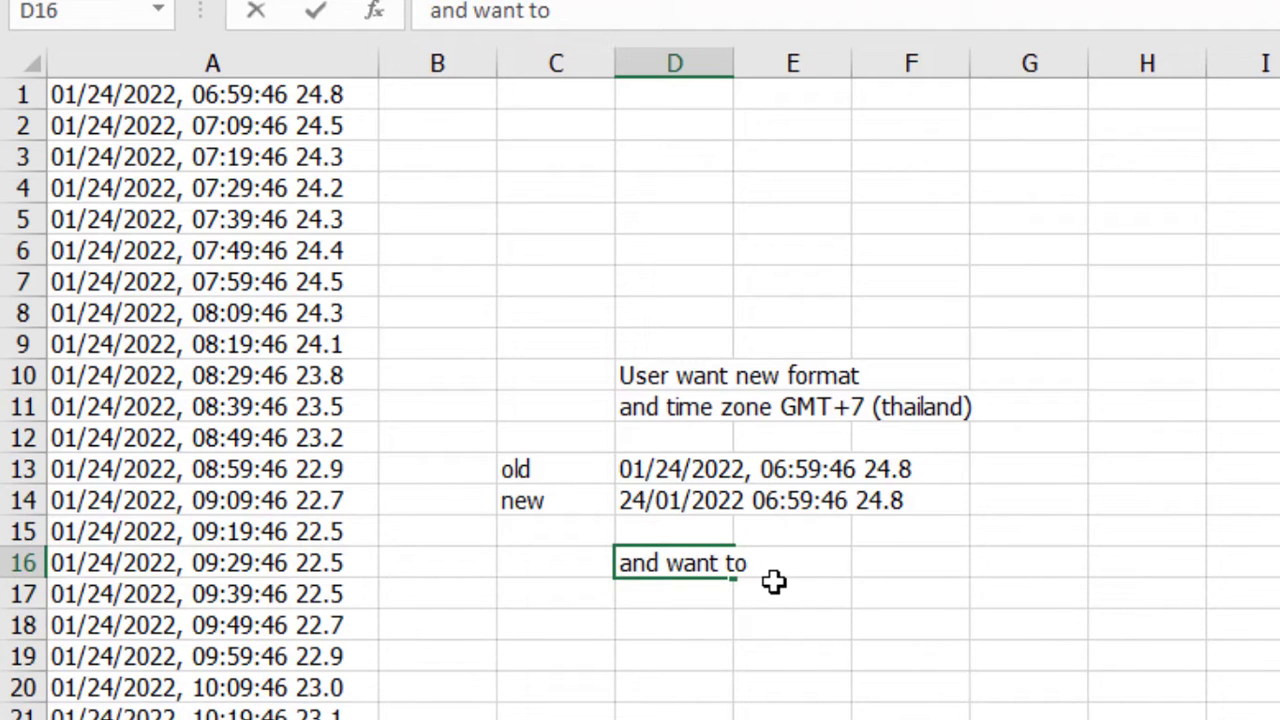
type(" templ")
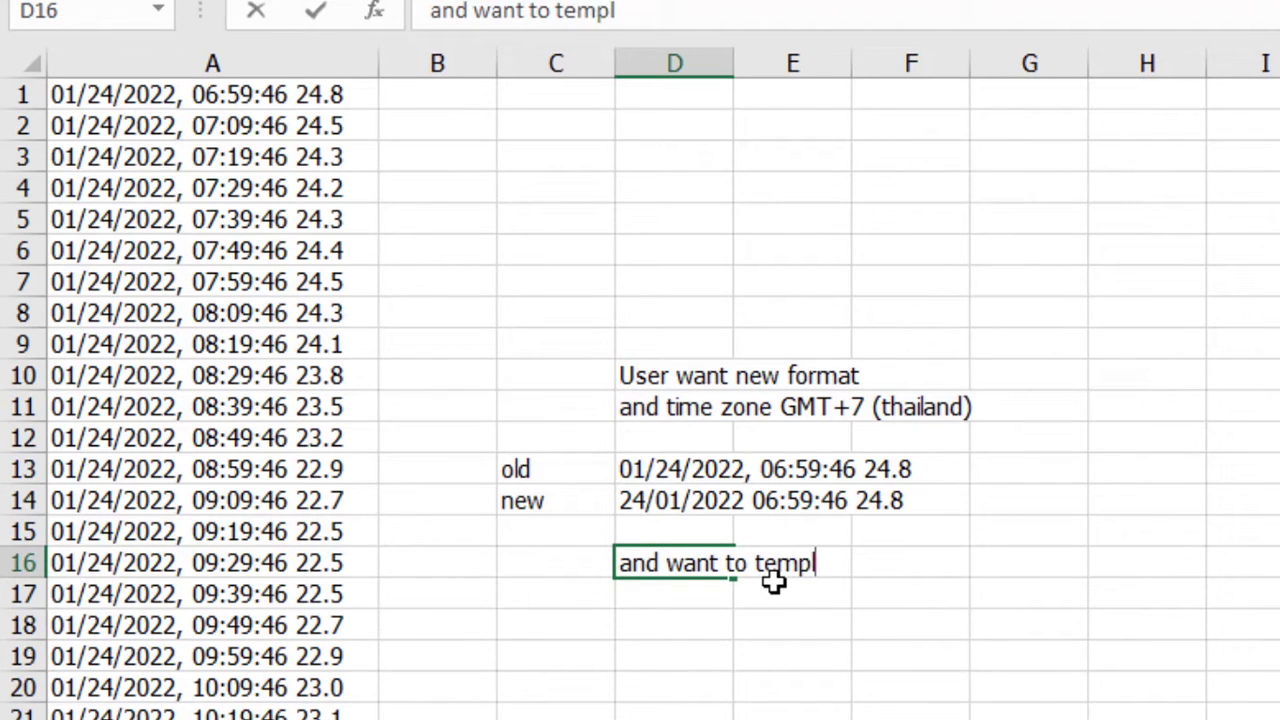
type("ate for")
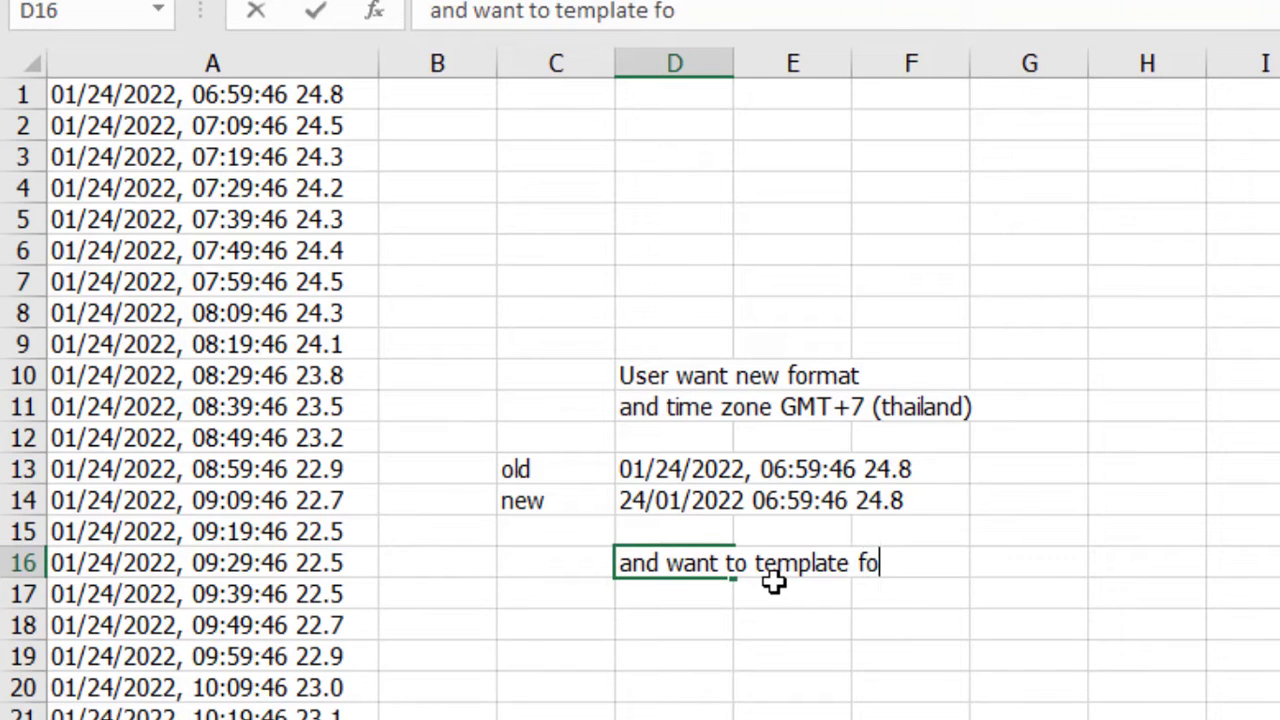
type(" e")
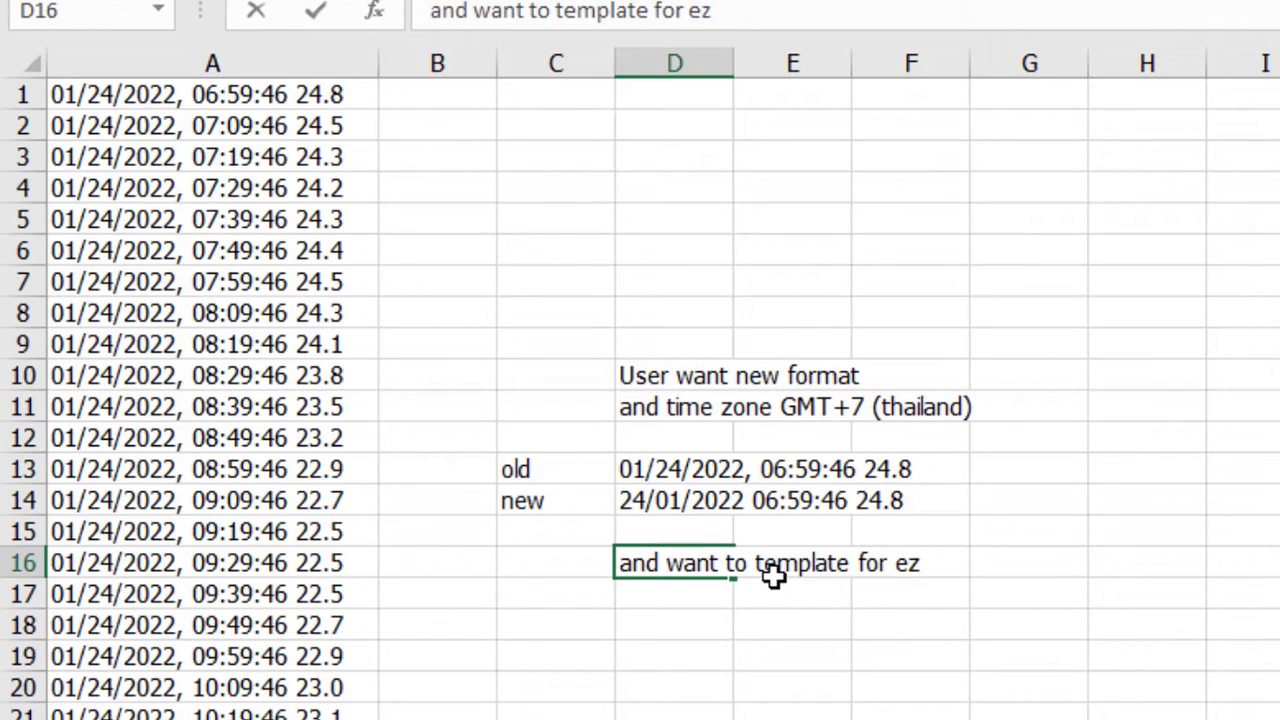
type("azy ")
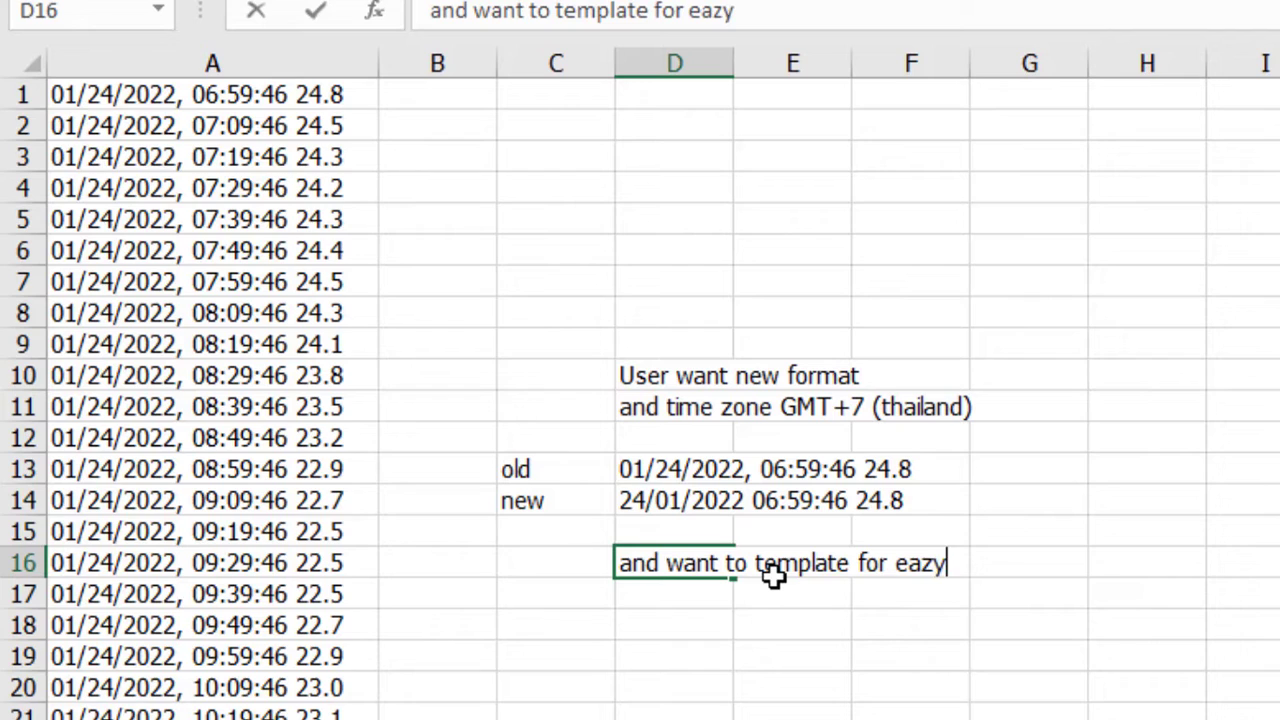
type("to use")
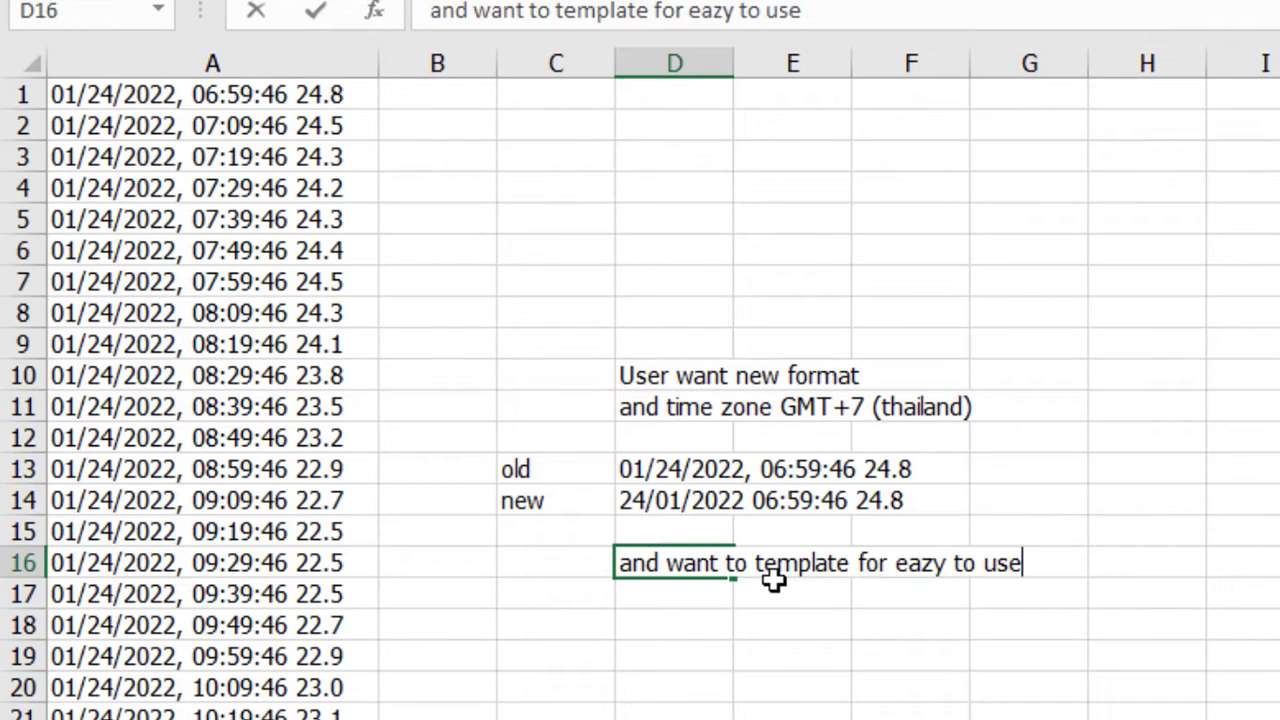
key("Return")
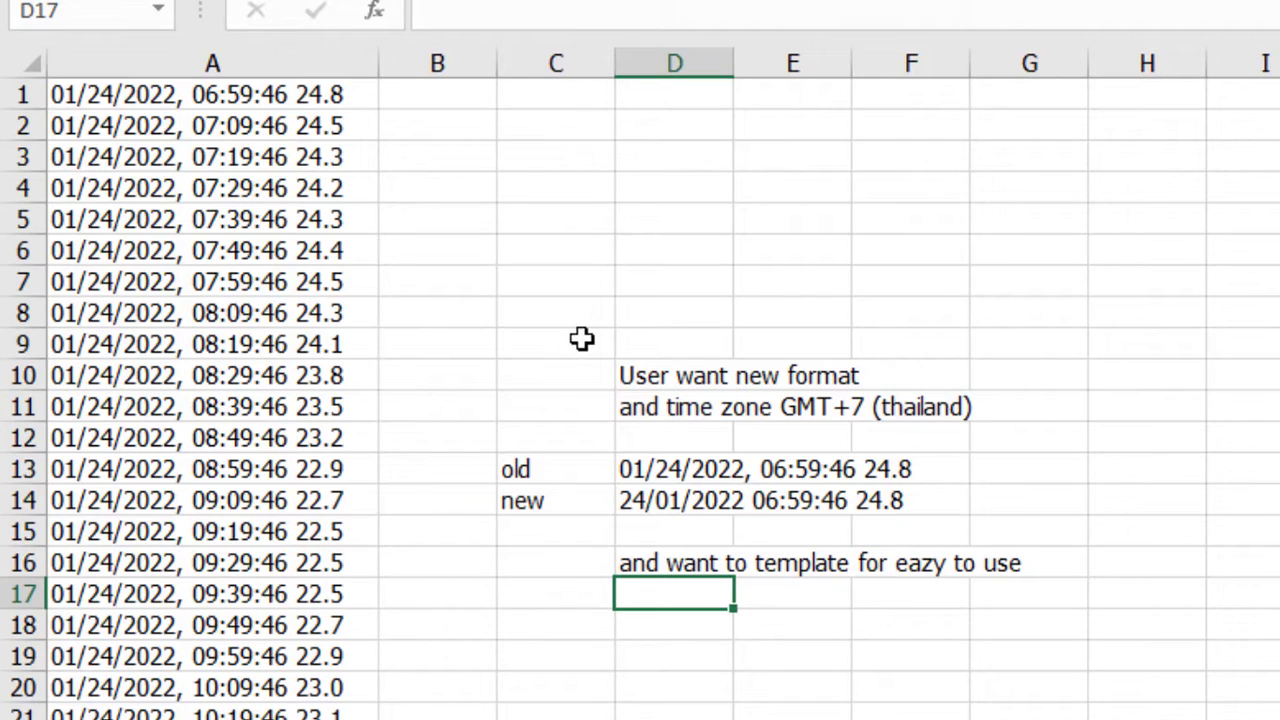
Step: Clear the block of notes and the old/new example from the sheet
left_click_drag(555, 340, 940, 505)
left_click_drag(978, 550, 1094, 642)
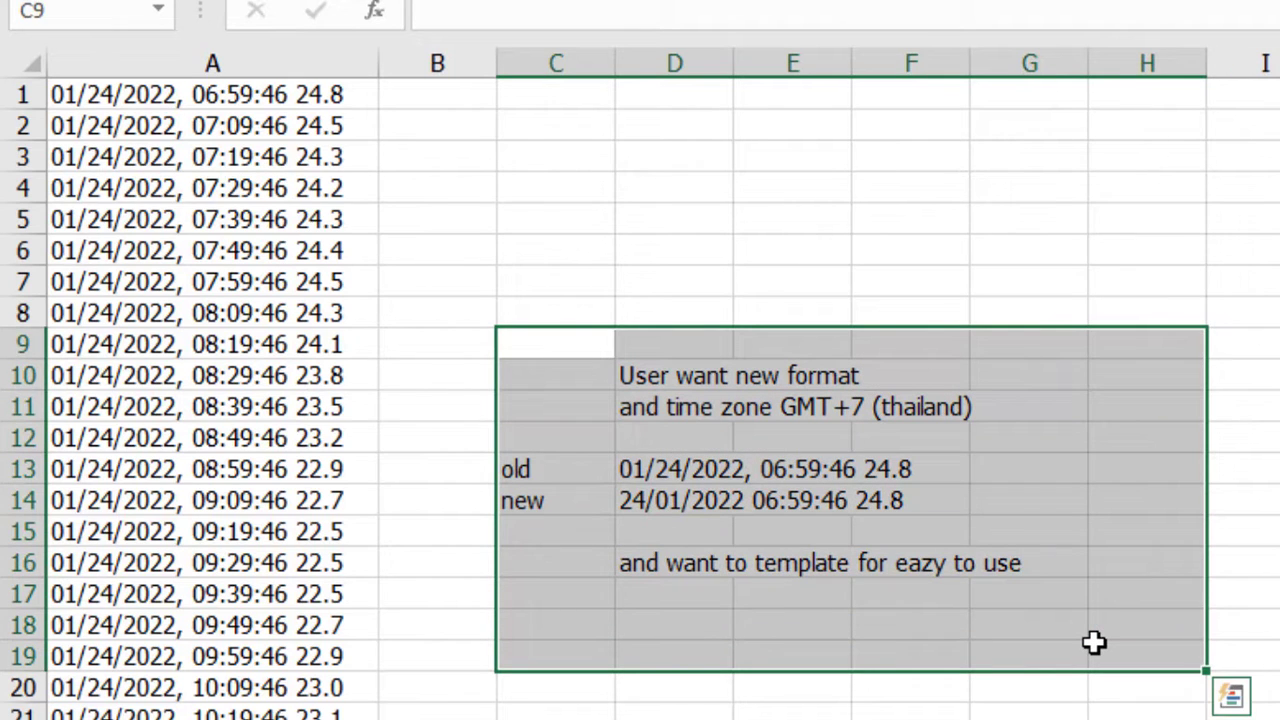
key("Delete")
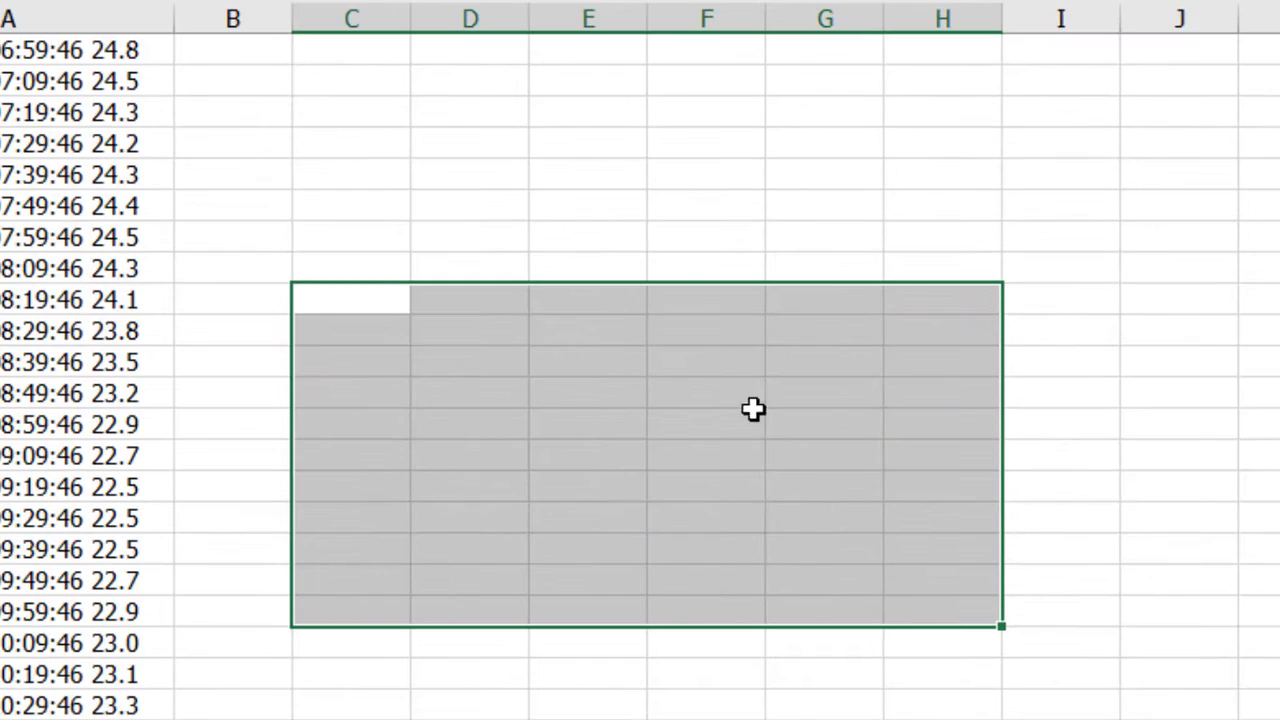
left_click(845, 250)
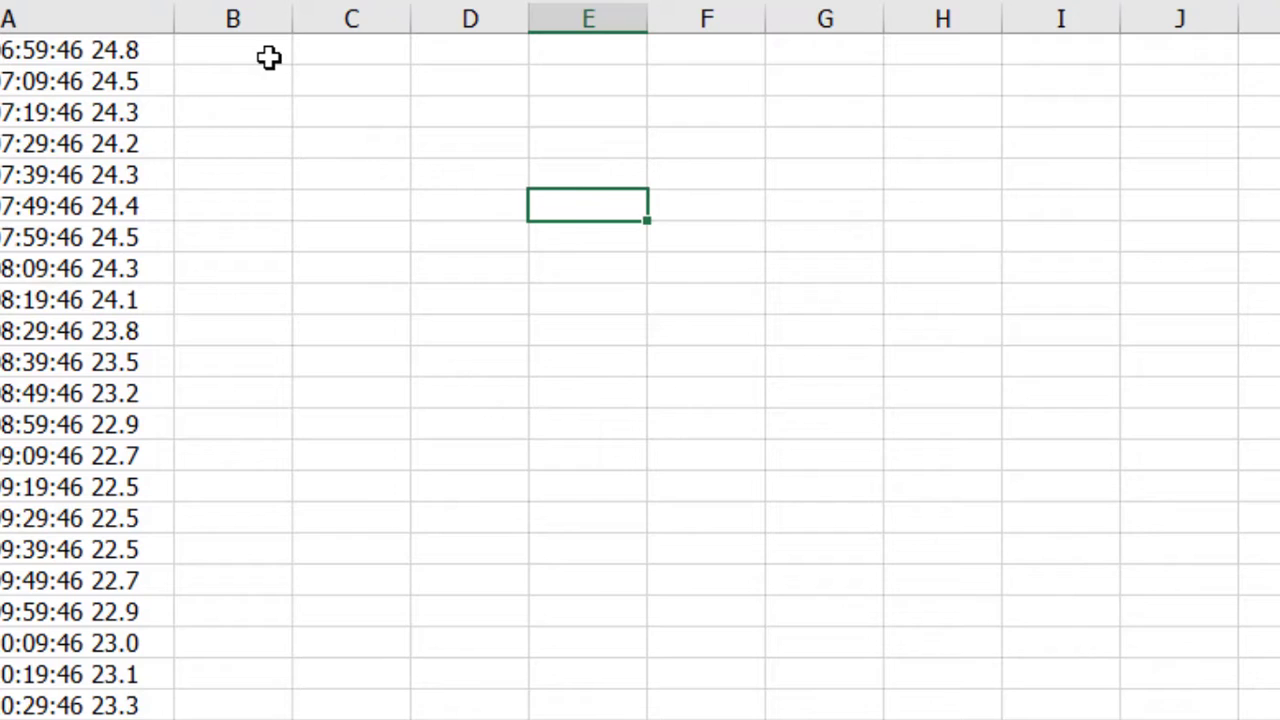
left_click(266, 54)
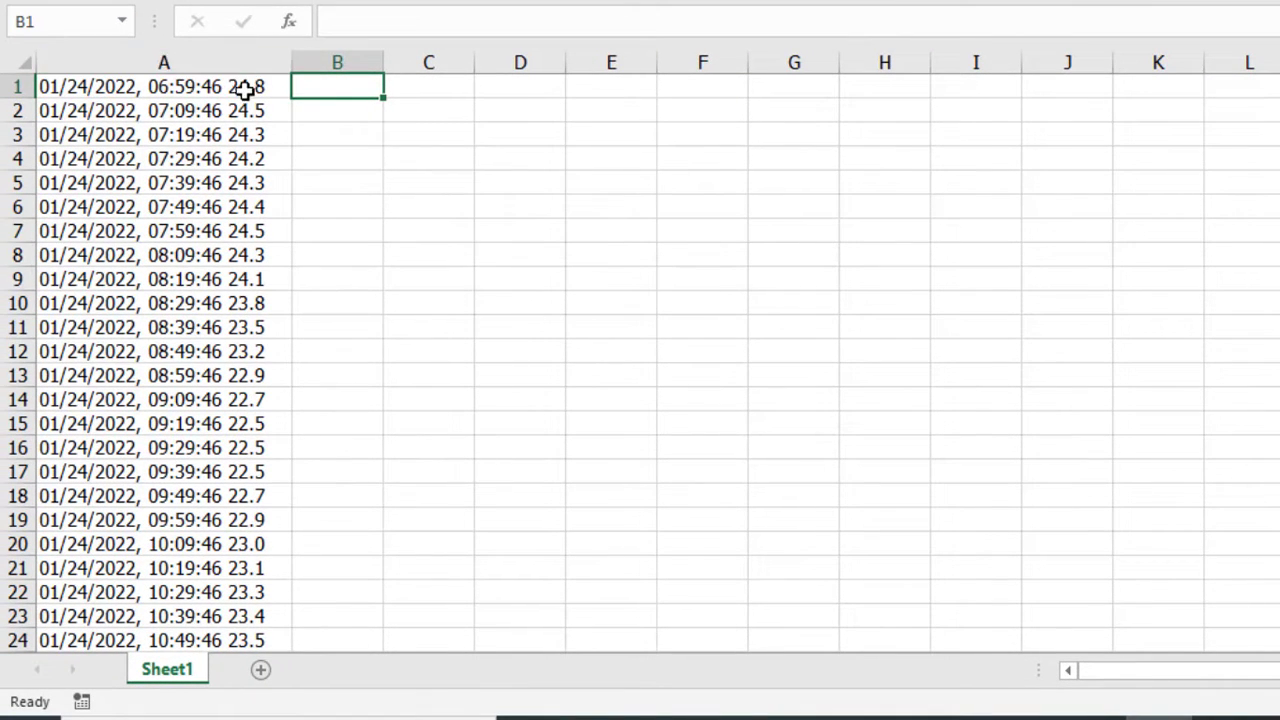
left_click_drag(245, 88, 246, 110)
left_click(405, 109)
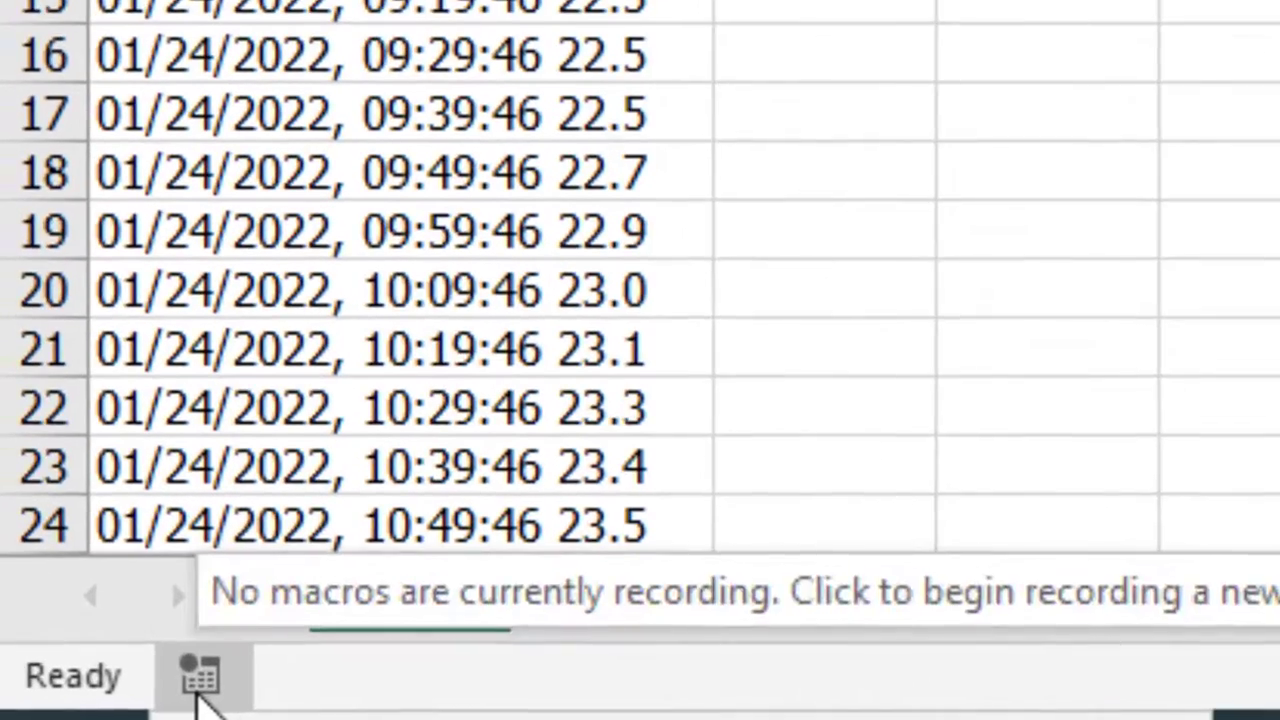
Step: Start recording Macro1 with Ctrl+q as its shortcut
left_click(84, 703)
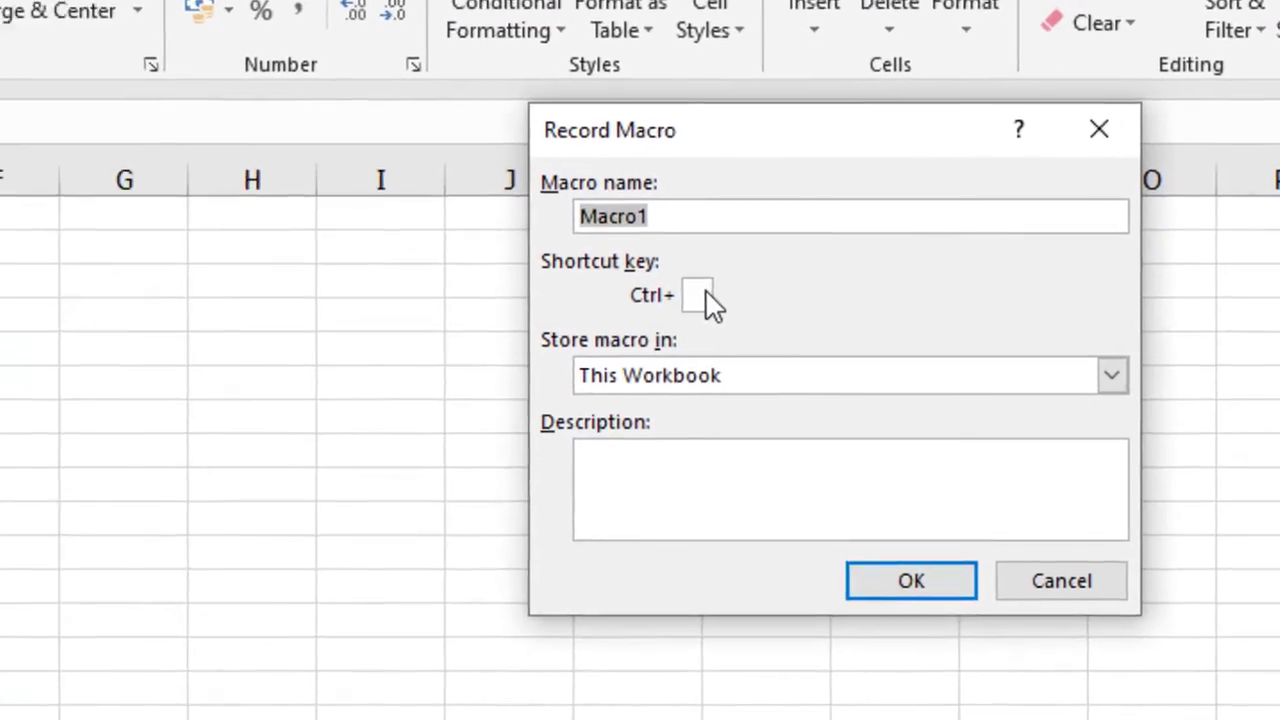
left_click(698, 296)
type("q")
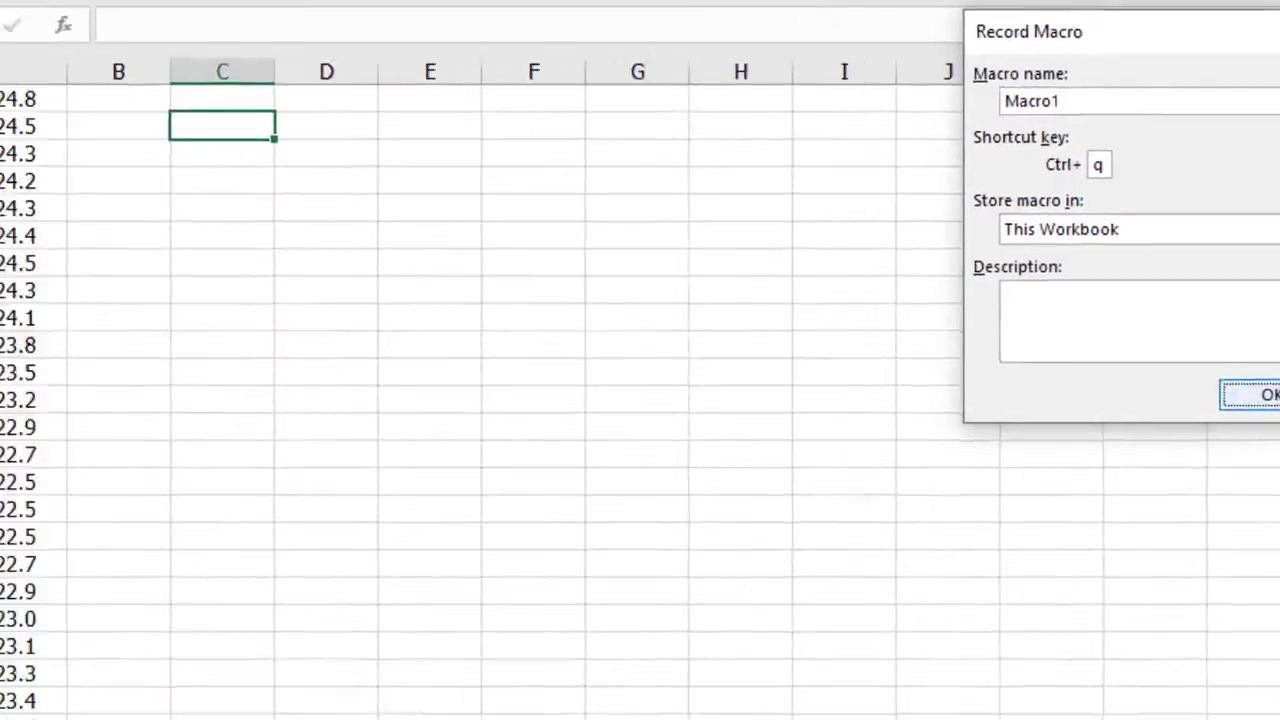
key("Return")
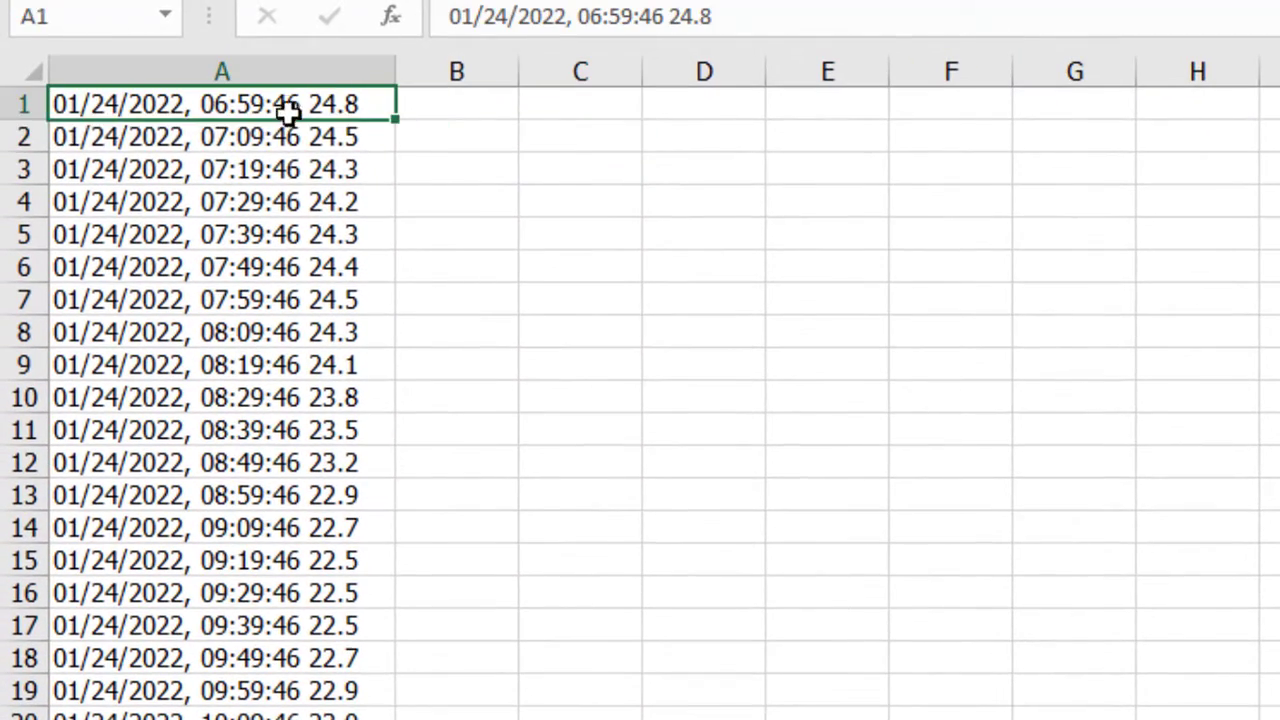
Step: Select the whole log and choose a Delimited split in Text to Columns
left_click_drag(288, 113, 291, 136)
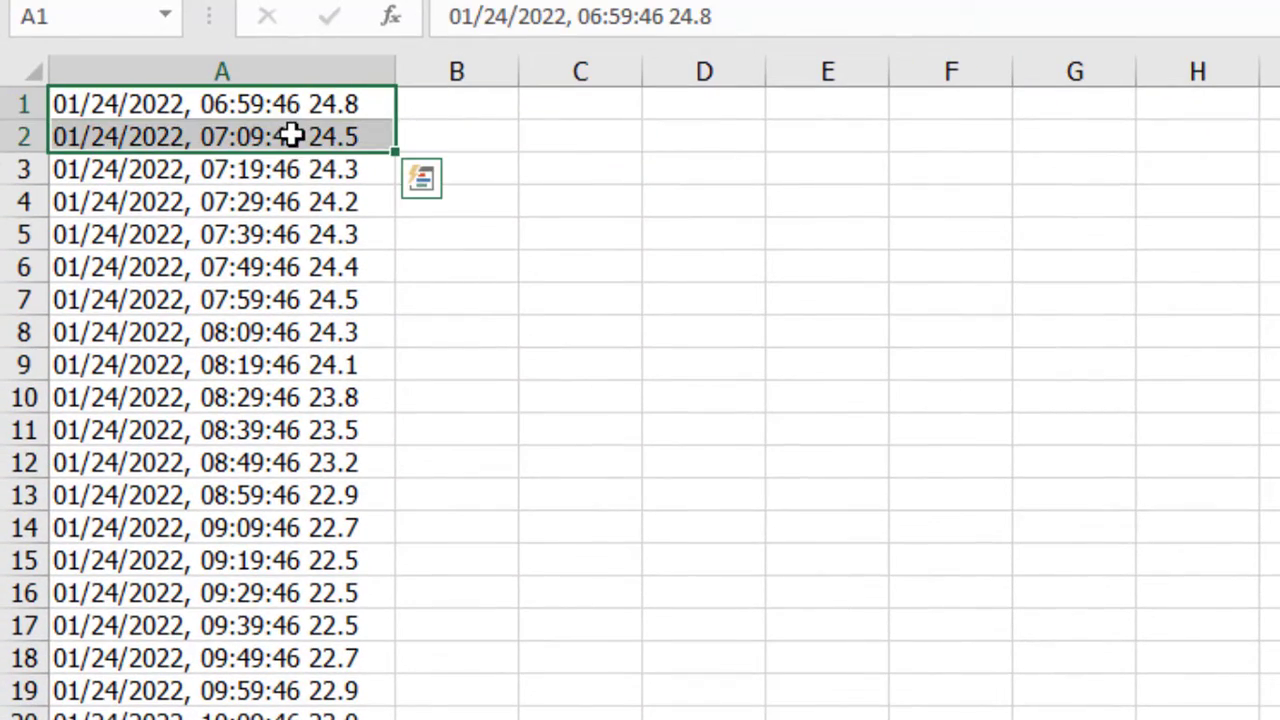
key("ctrl+shift+Down")
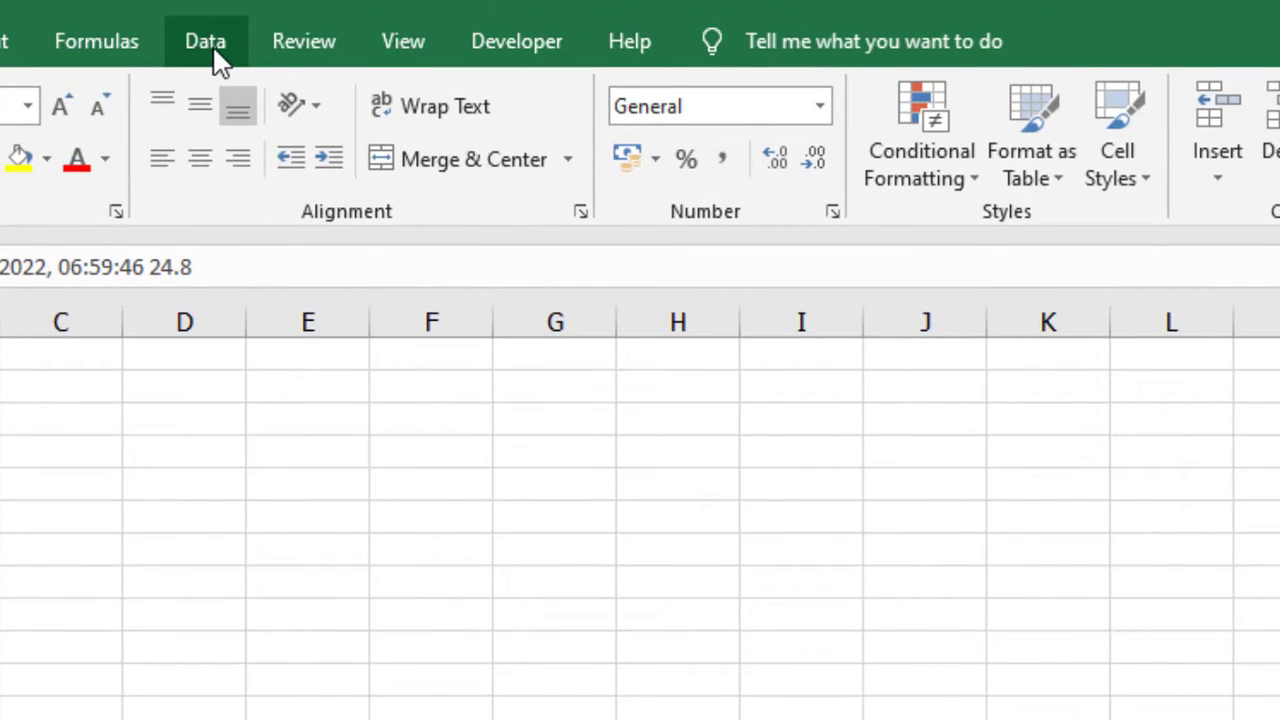
left_click(212, 48)
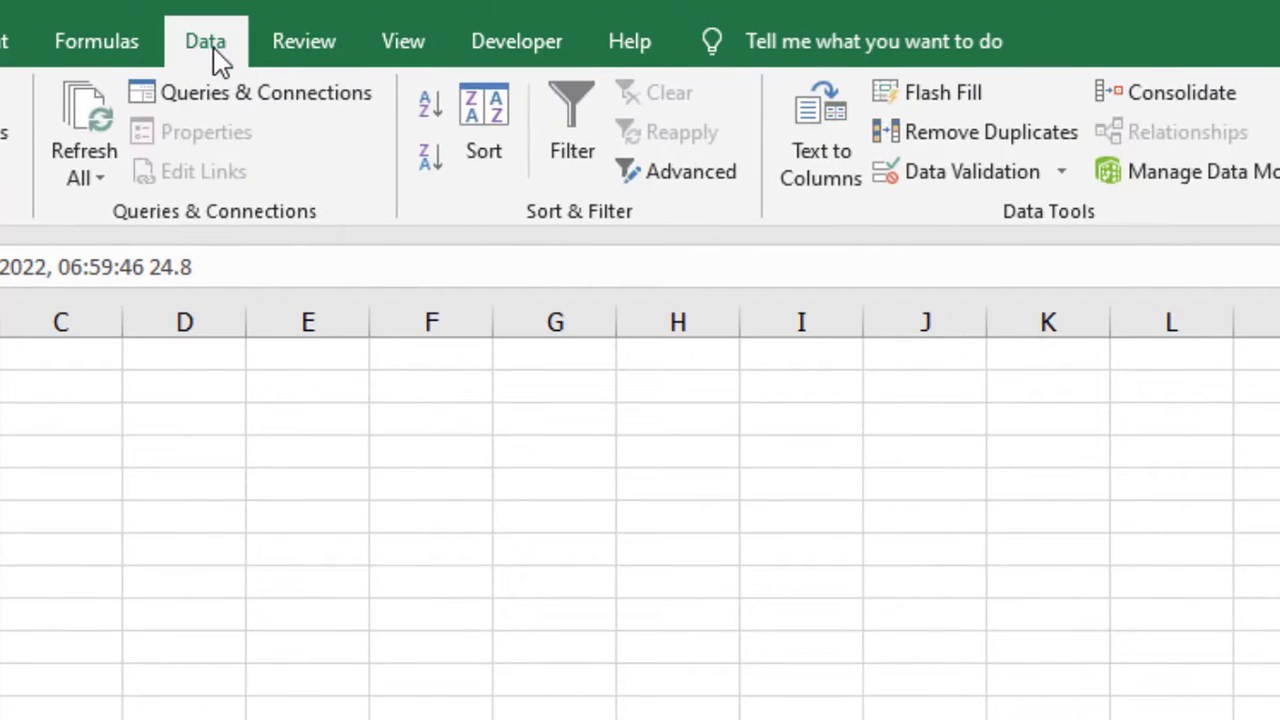
left_click(802, 190)
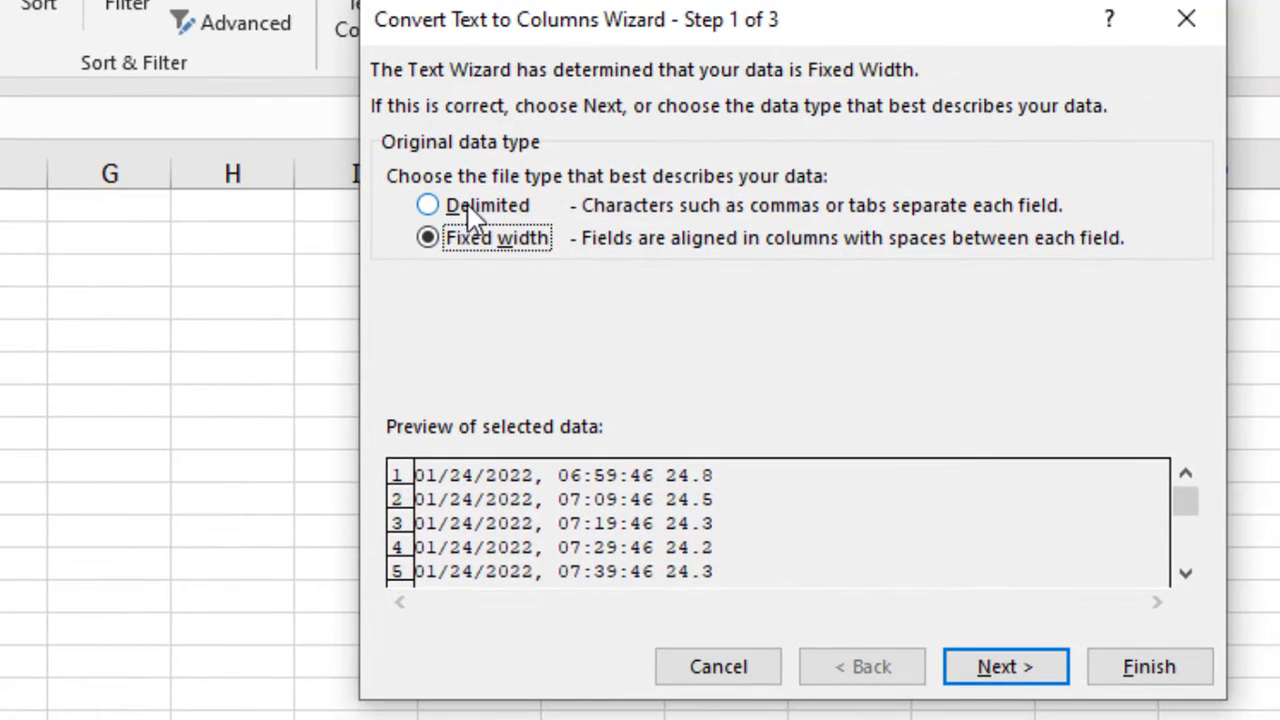
left_click(510, 212)
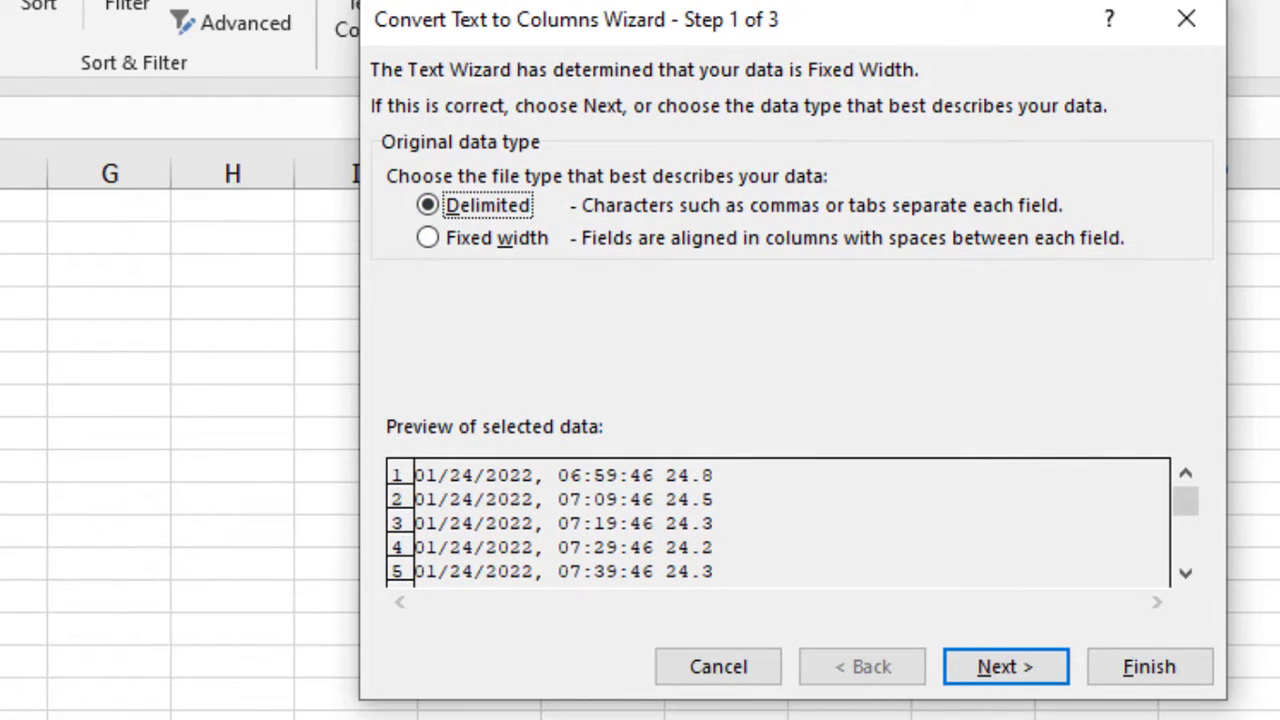
left_click(1015, 672)
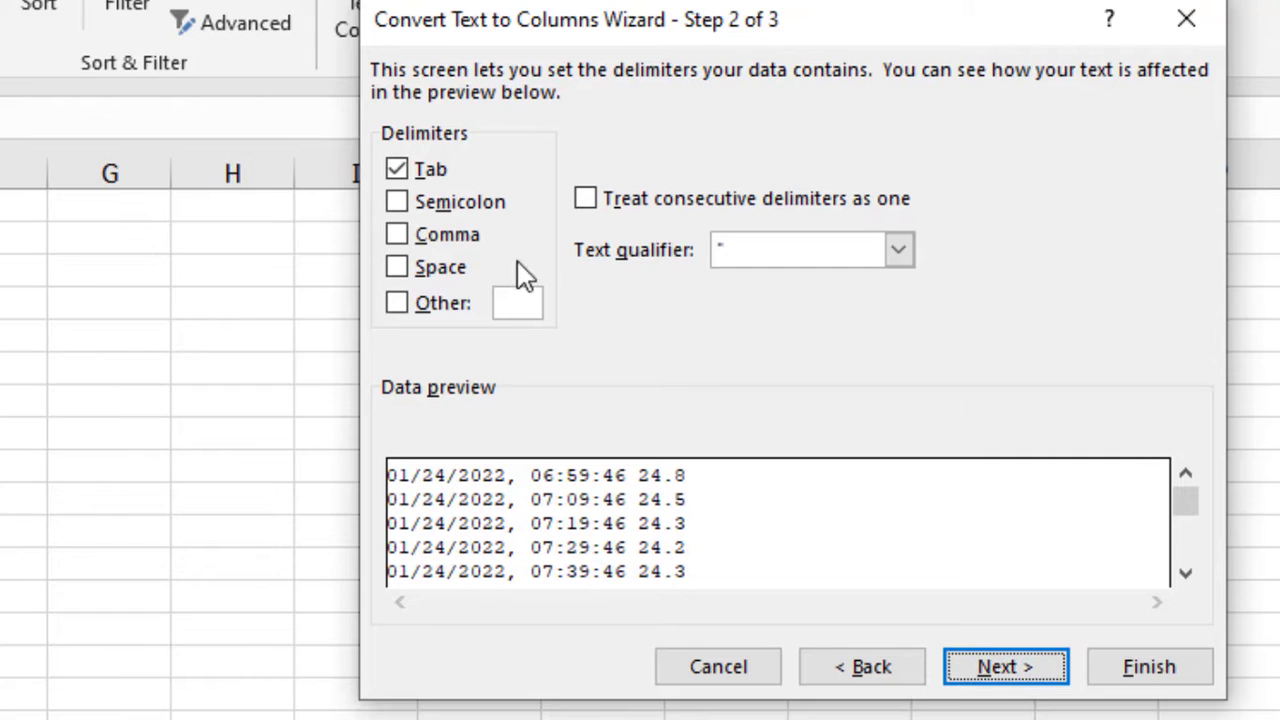
Step: Use Comma, Space and Other '/' as the split delimiters
left_click(451, 214)
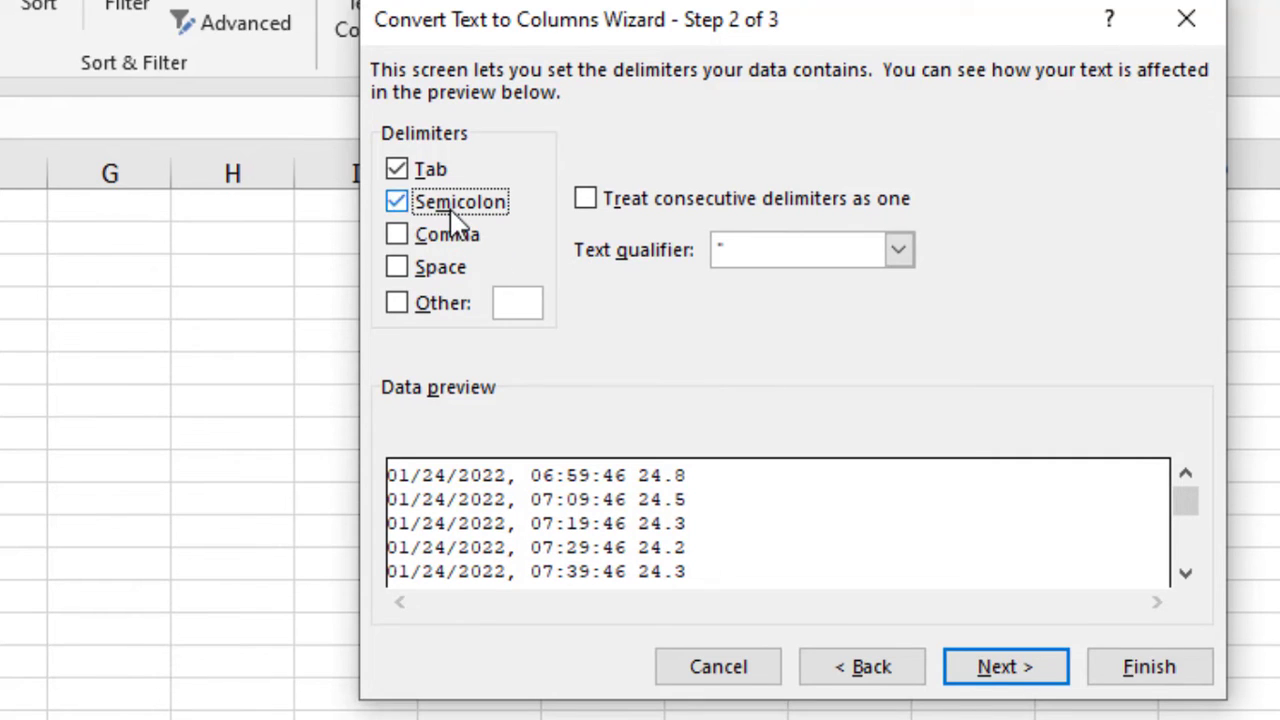
left_click(448, 236)
left_click(455, 248)
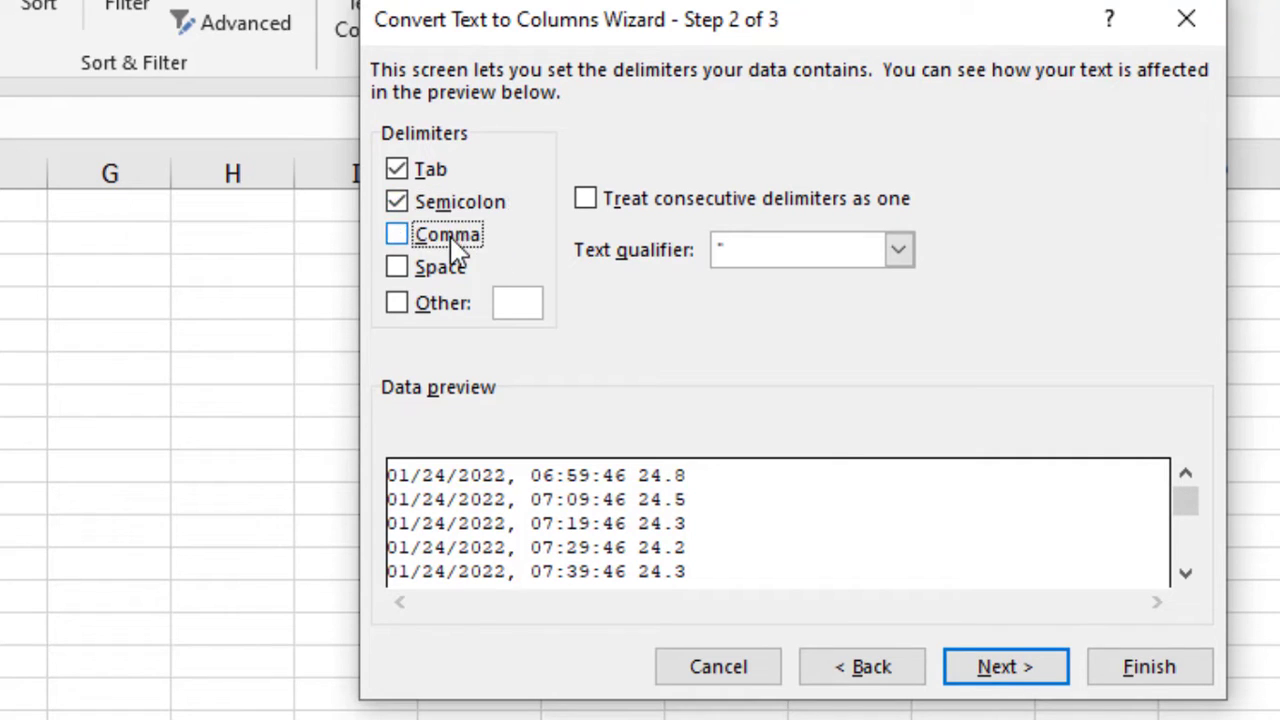
left_click(450, 240)
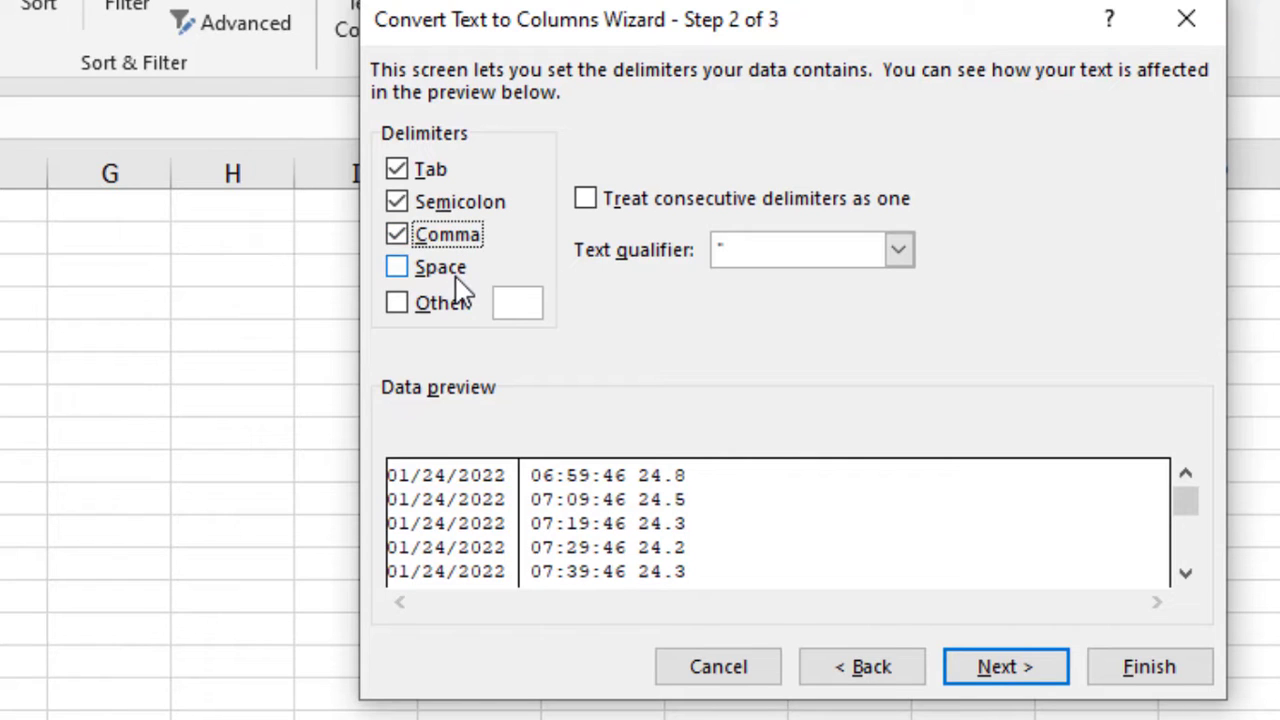
left_click(455, 272)
left_click(455, 276)
left_click(455, 276)
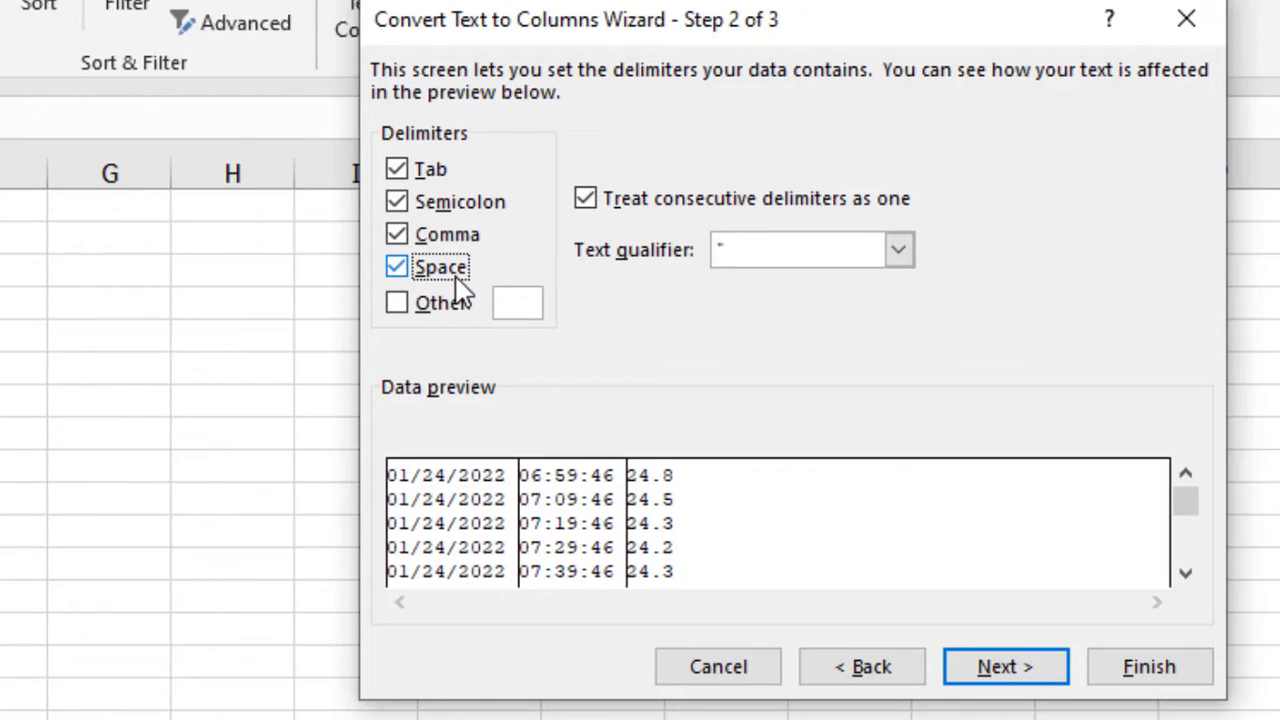
left_click(454, 305)
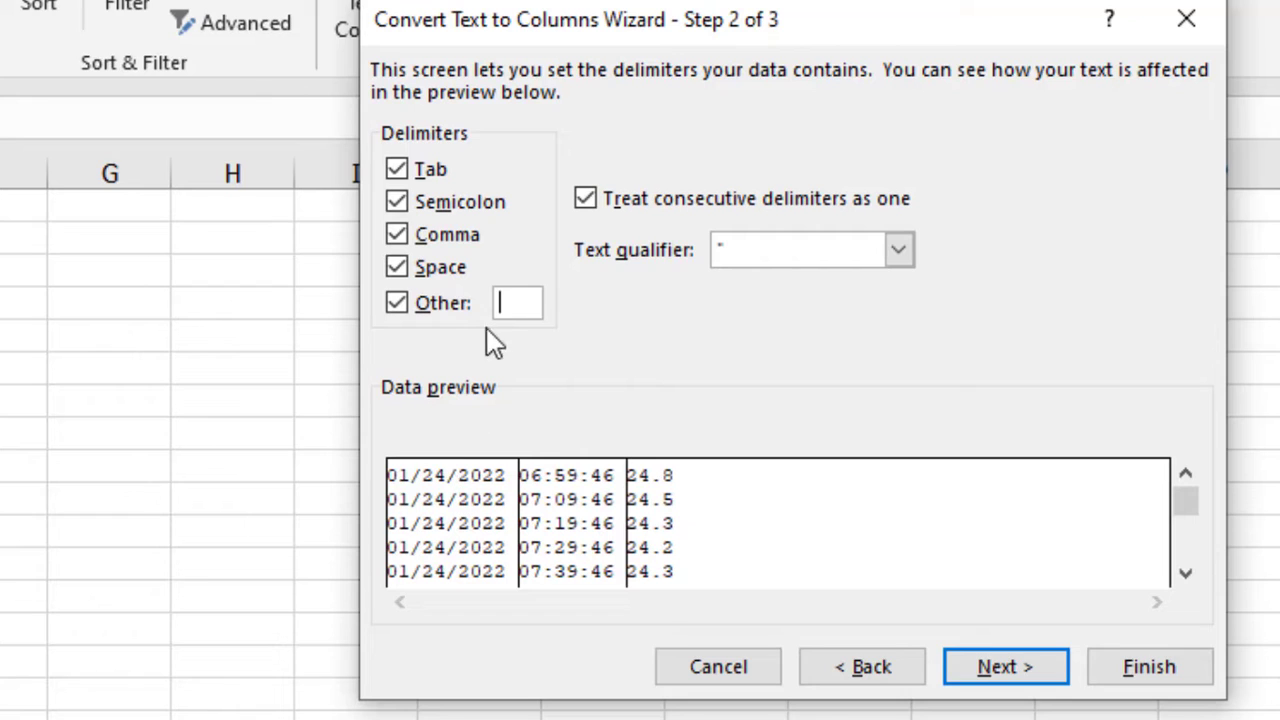
type("/")
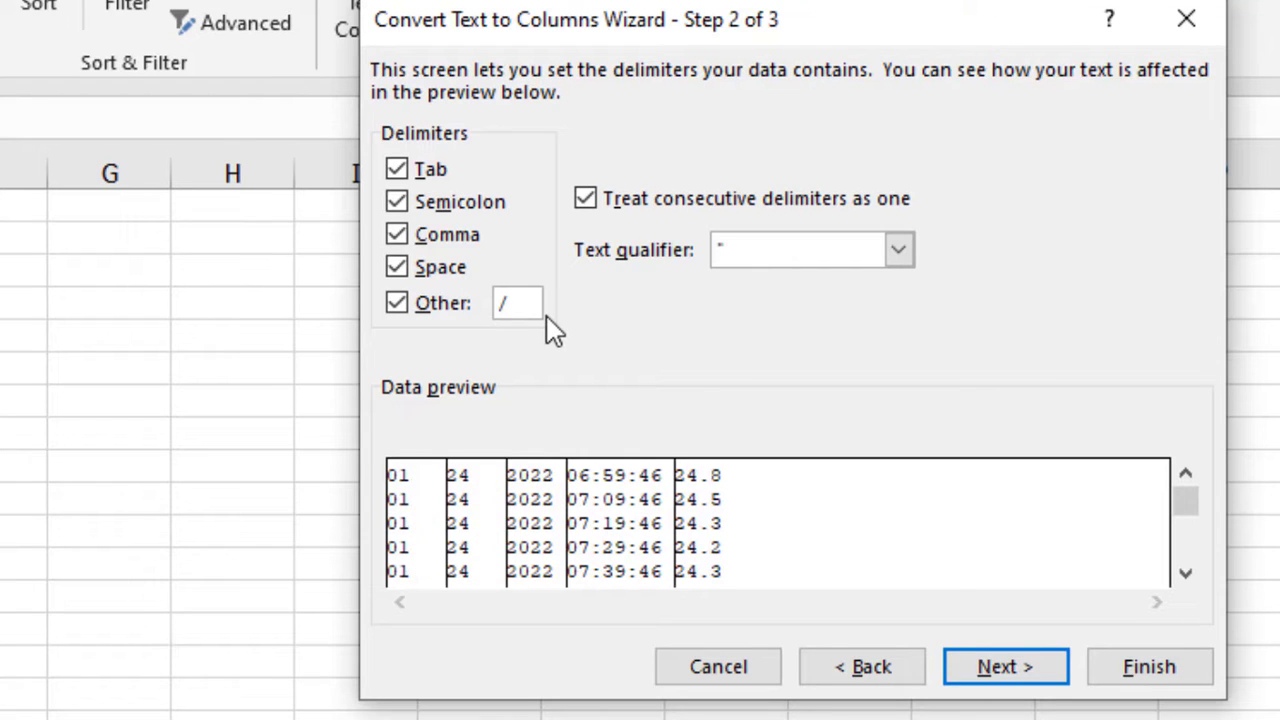
Step: Set the split destination to C1 and finish the split
left_click(987, 666)
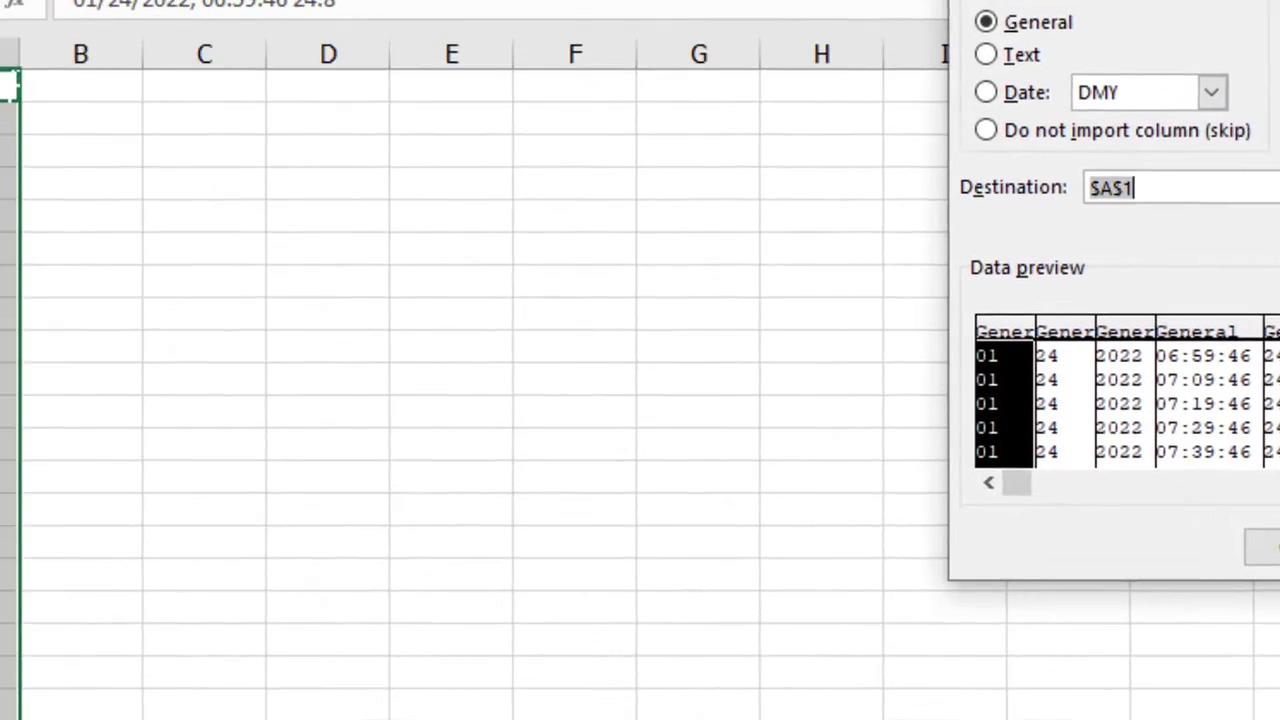
key("Return")
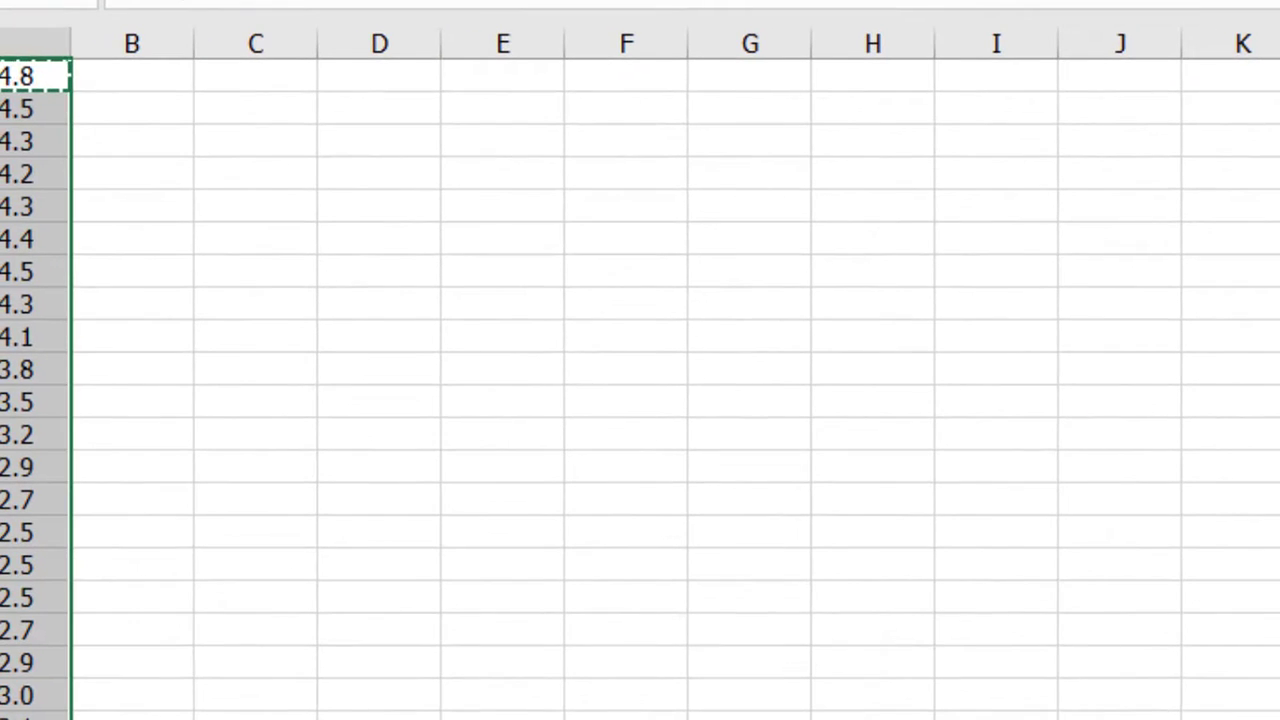
left_click(241, 79)
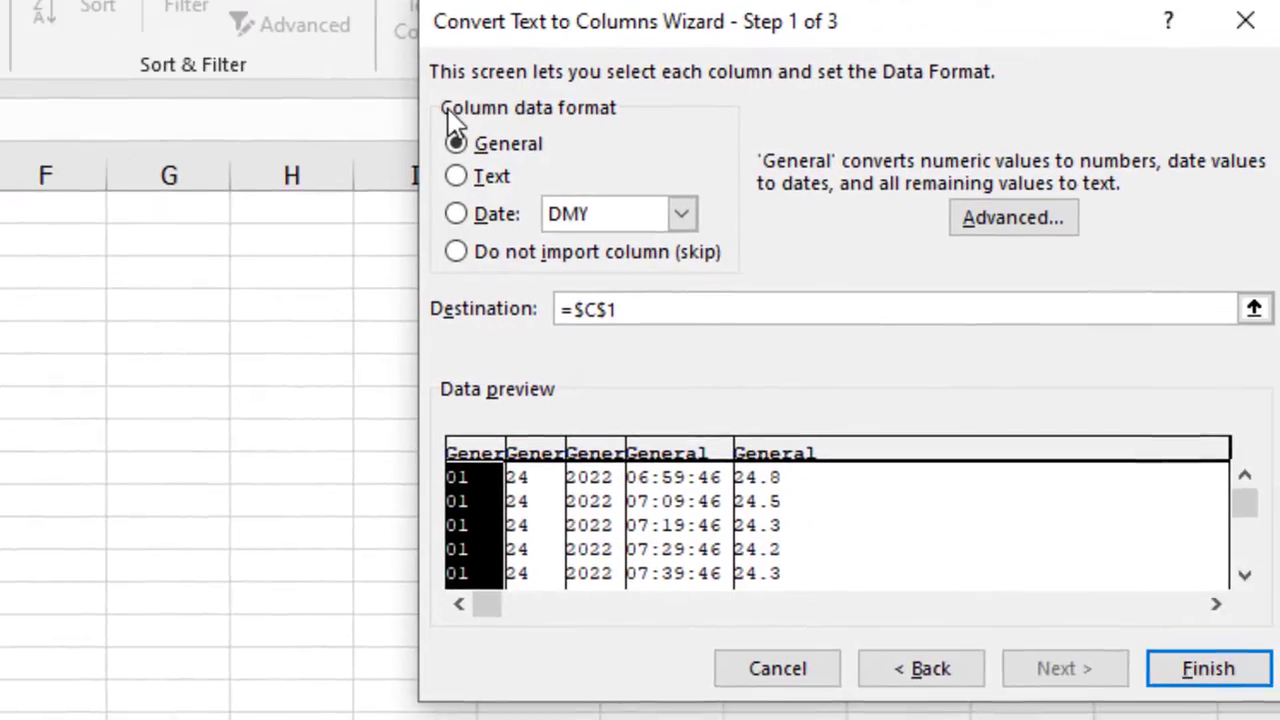
left_click(1189, 672)
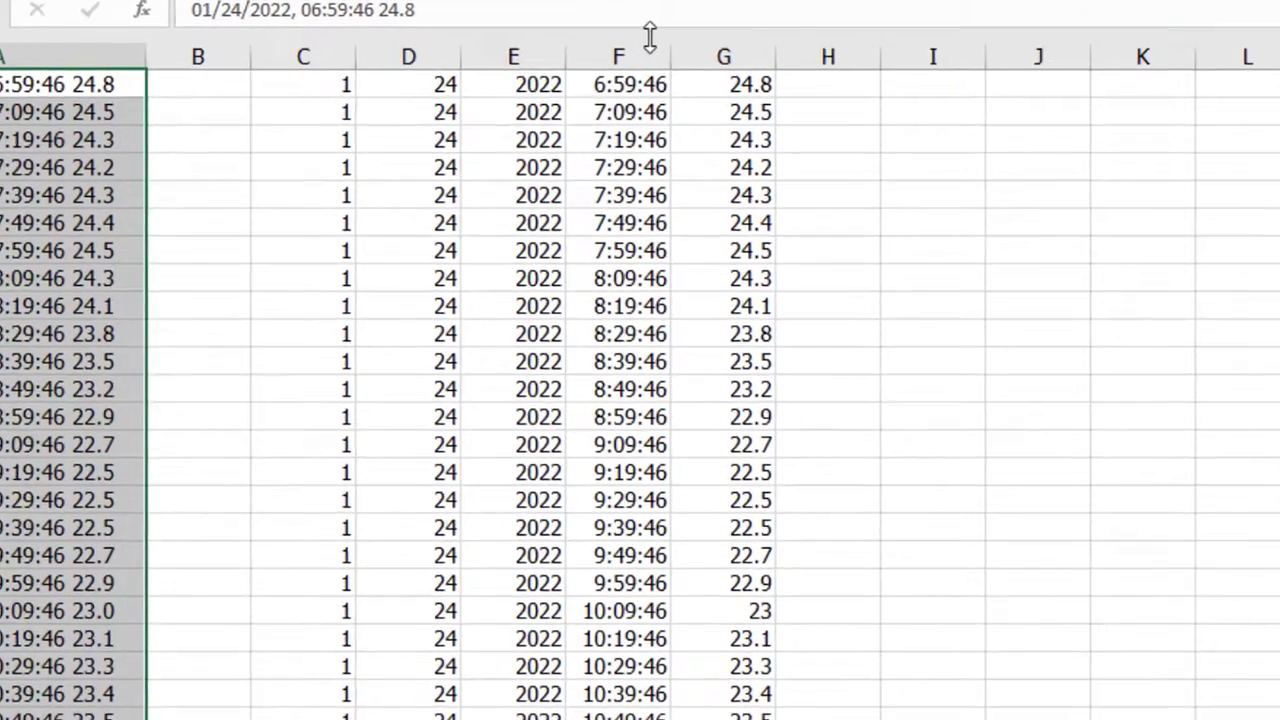
Step: Insert an empty column G before the temperature column
left_click(735, 56)
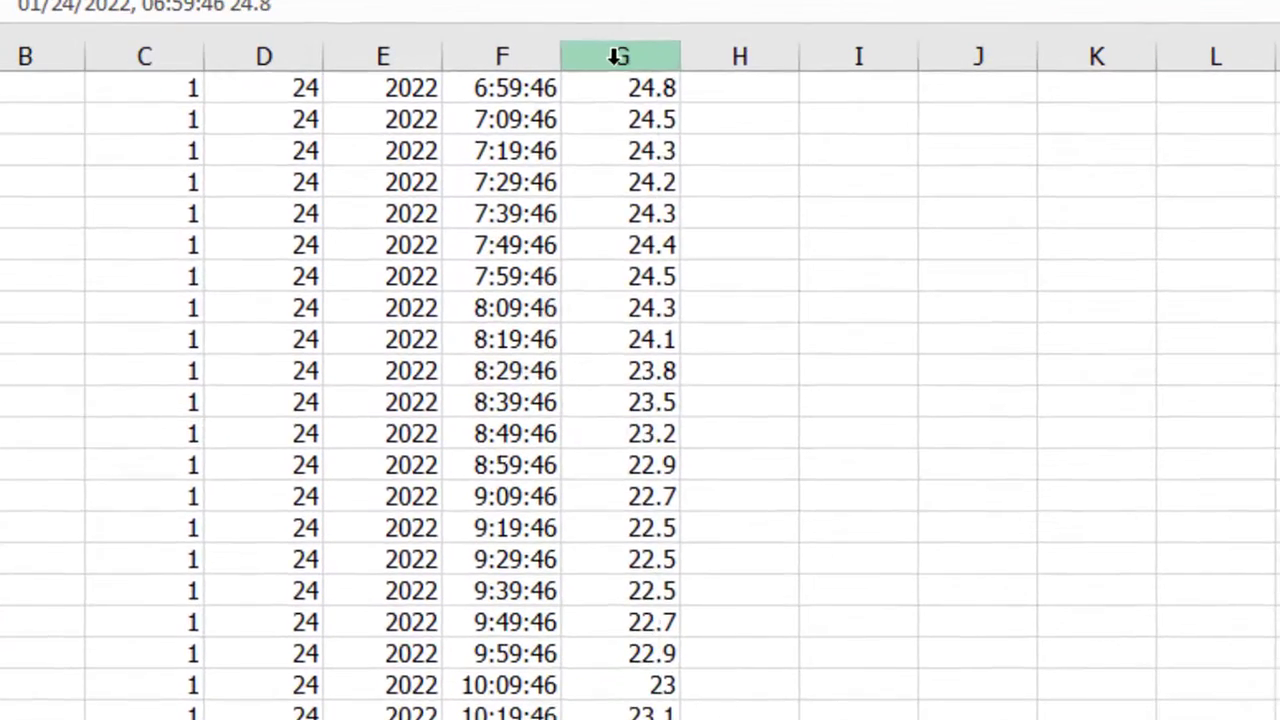
right_click(720, 57)
left_click(735, 294)
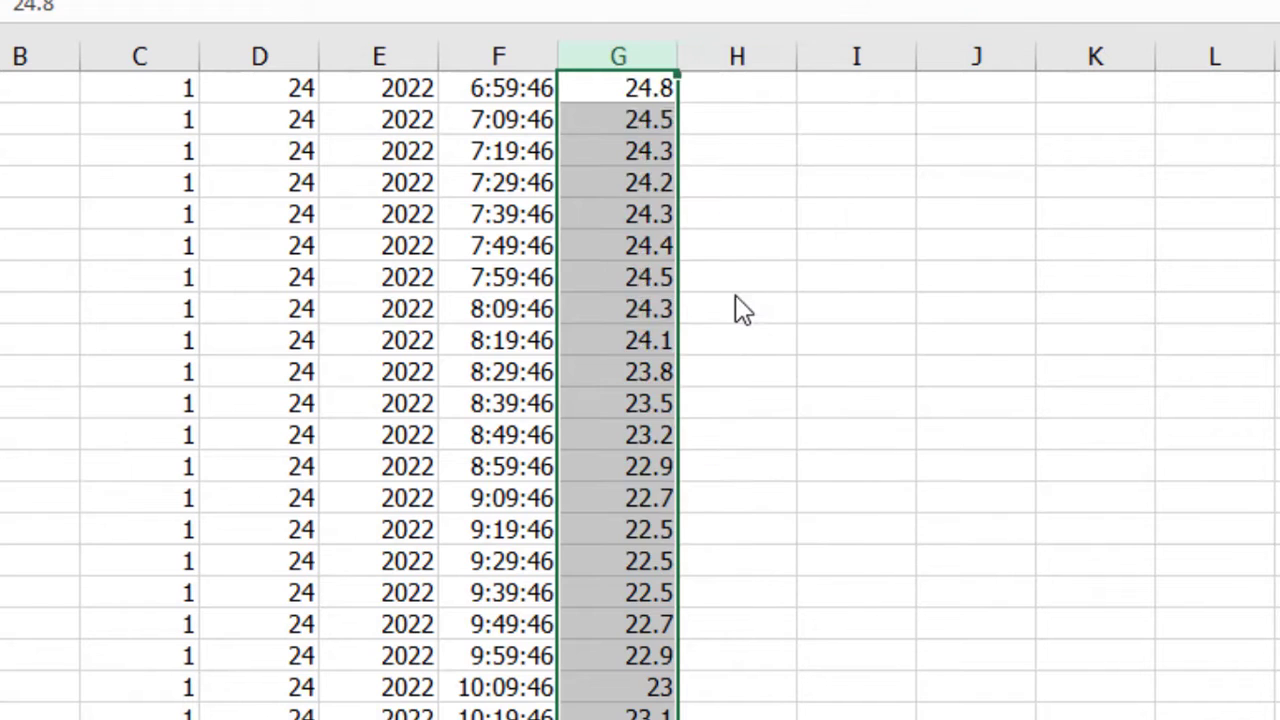
left_click(960, 237)
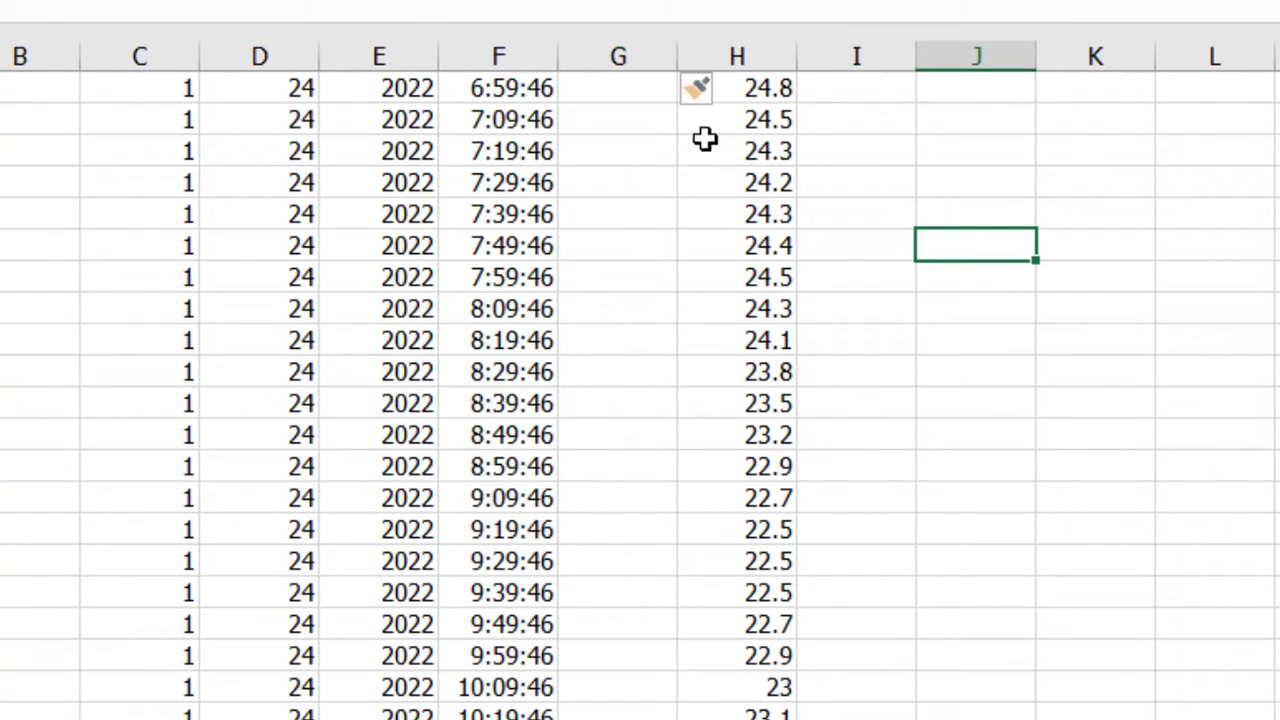
Step: Give column G the custom number format dd/mm/yyyy hh:mm:ss
left_click(641, 55)
right_click(645, 57)
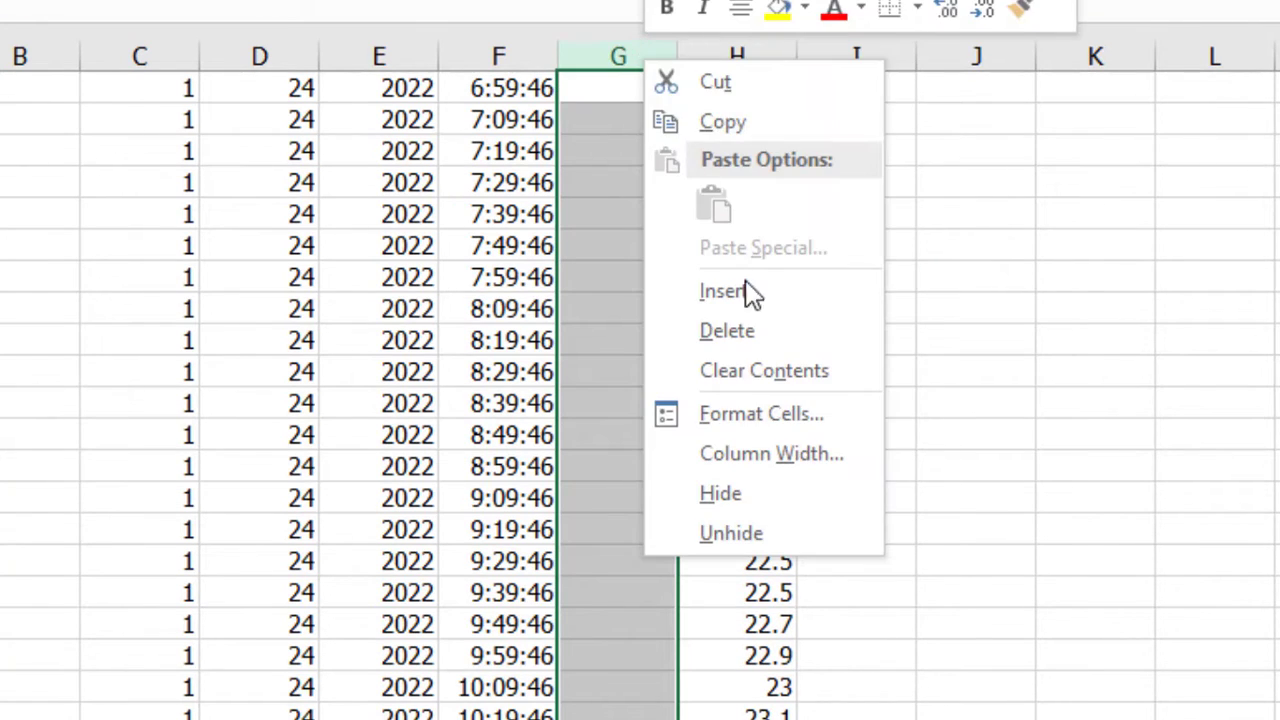
left_click(790, 413)
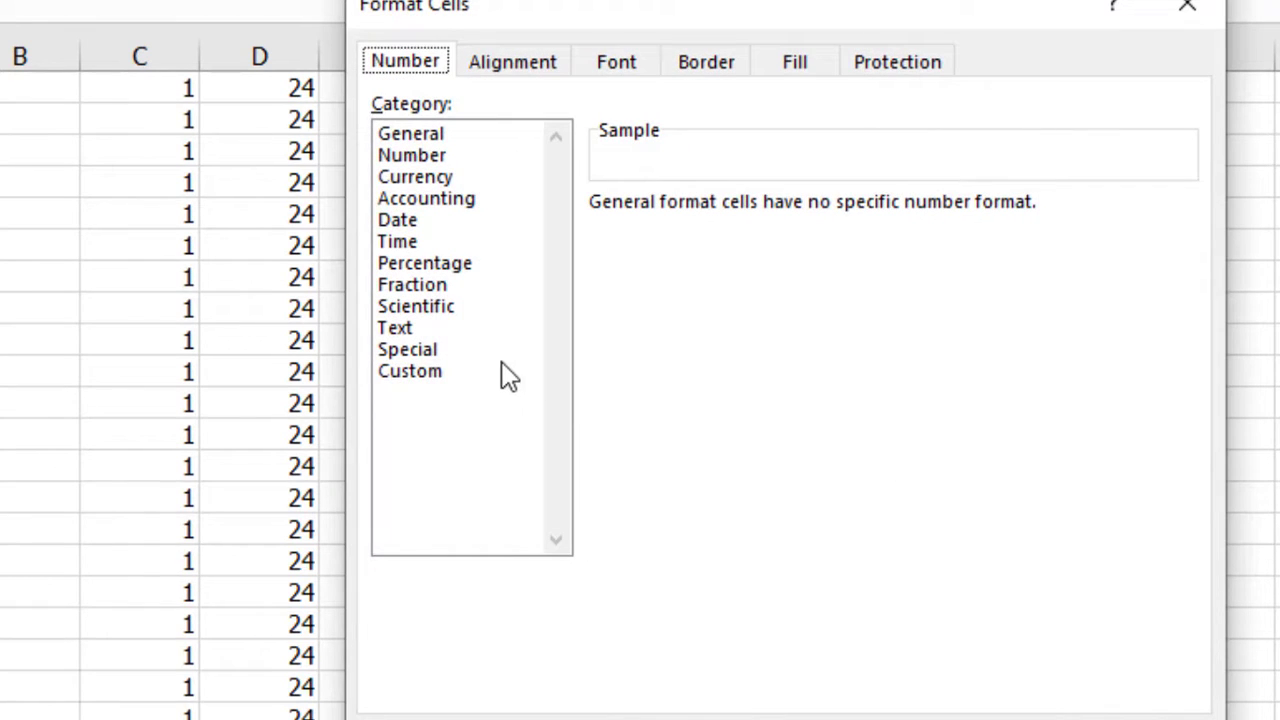
left_click(508, 374)
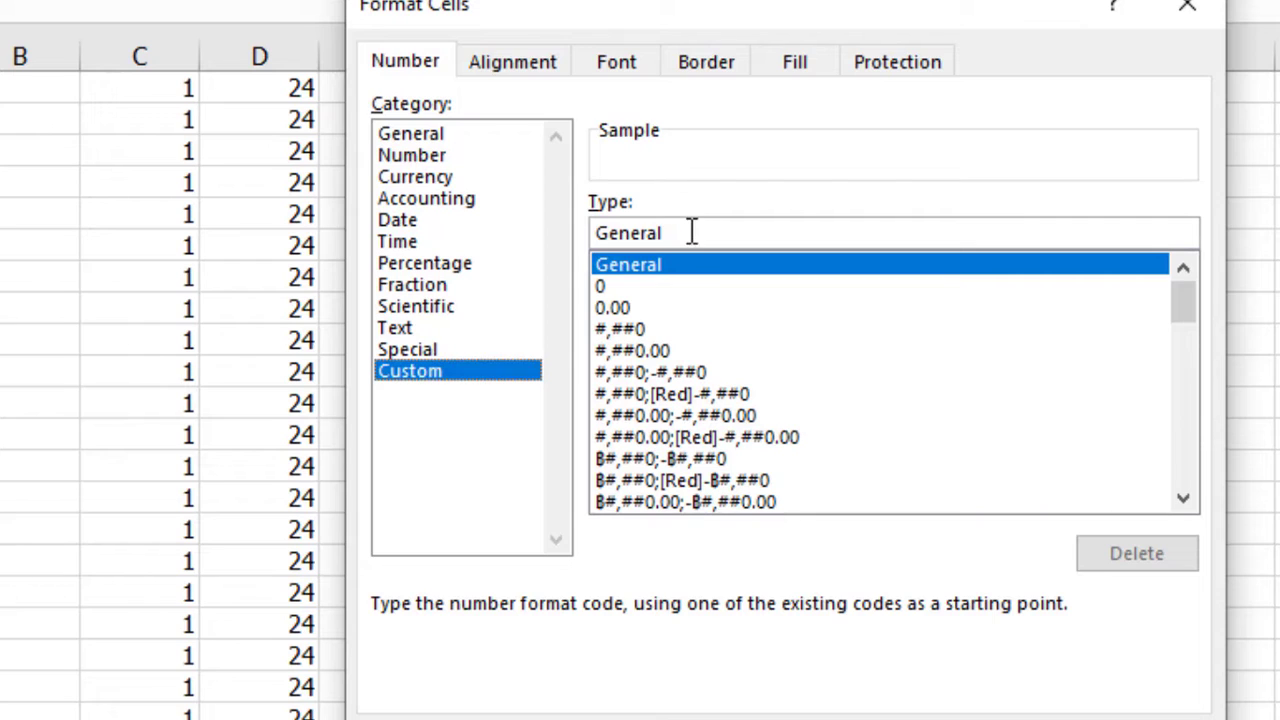
left_click_drag(700, 232, 593, 232)
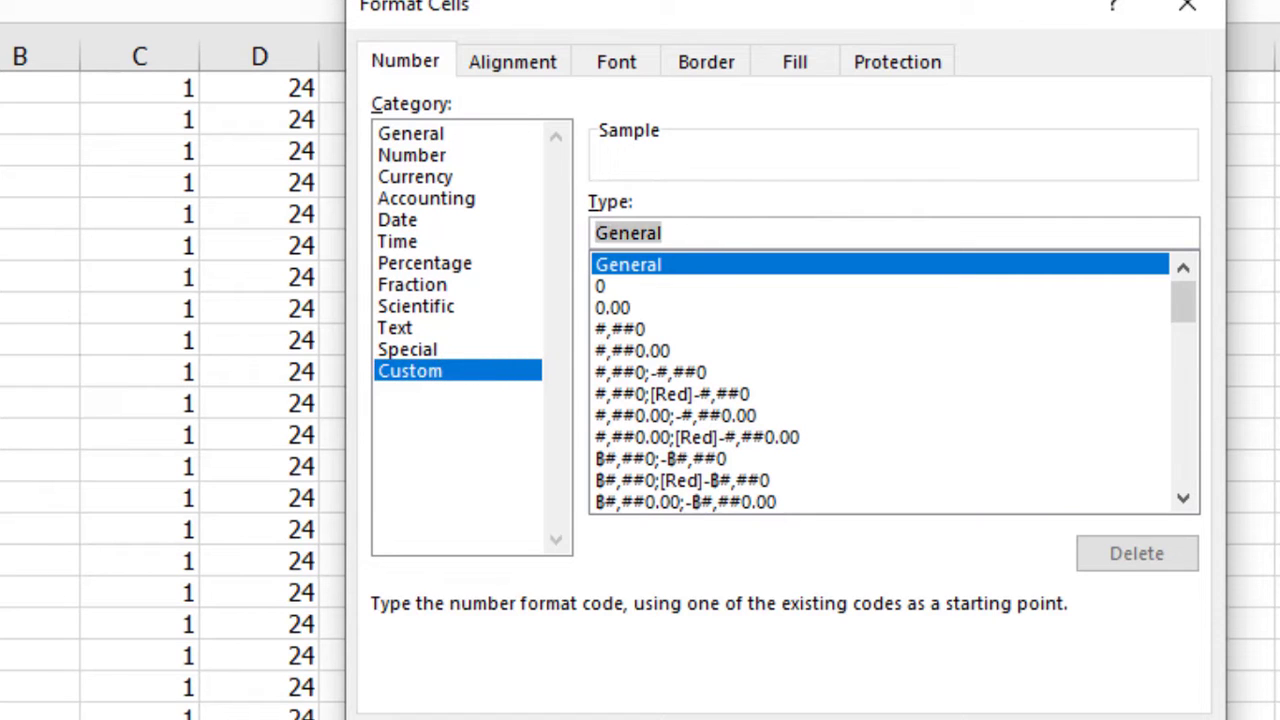
type("dd/")
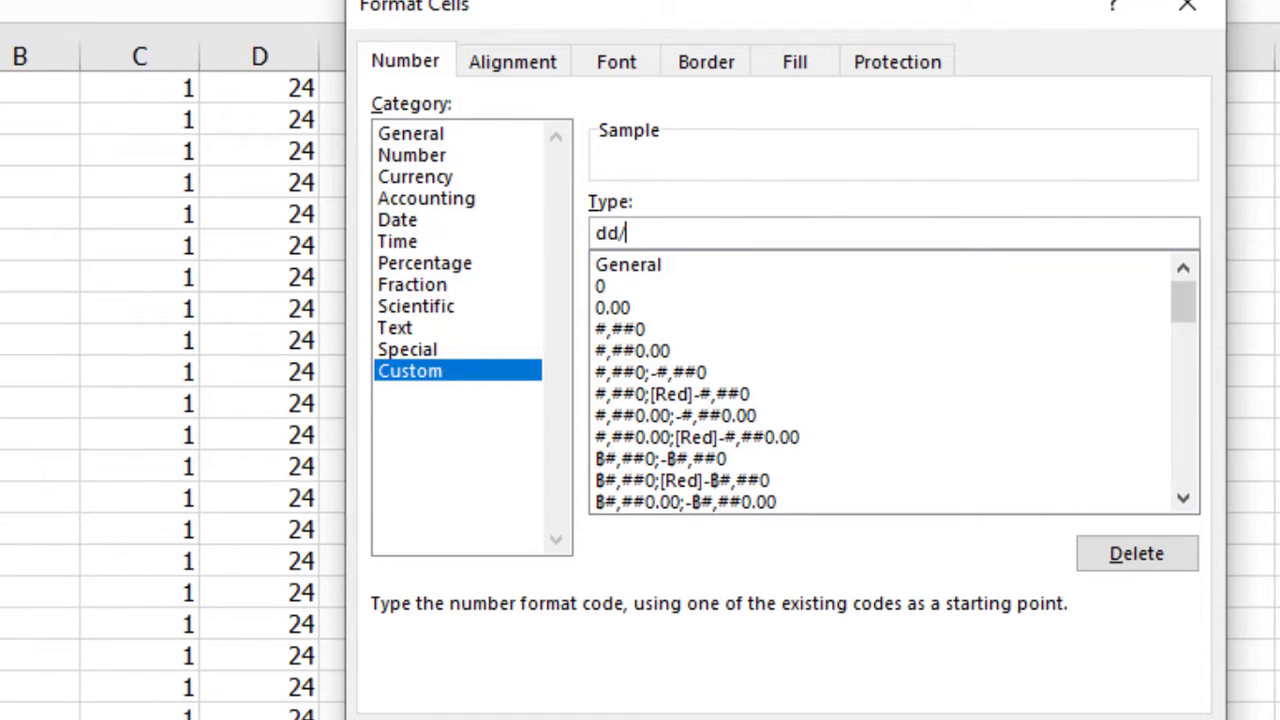
type("mm")
type("/yyyy hh:mm:ss")
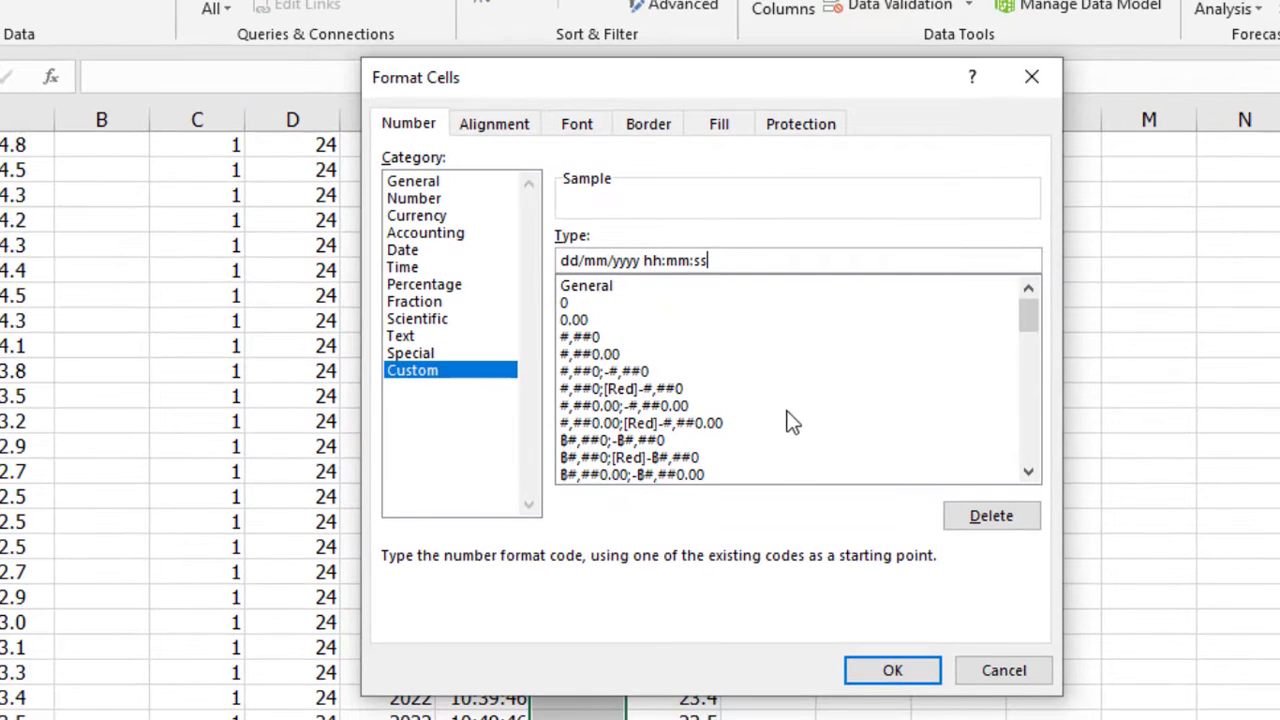
left_click(899, 668)
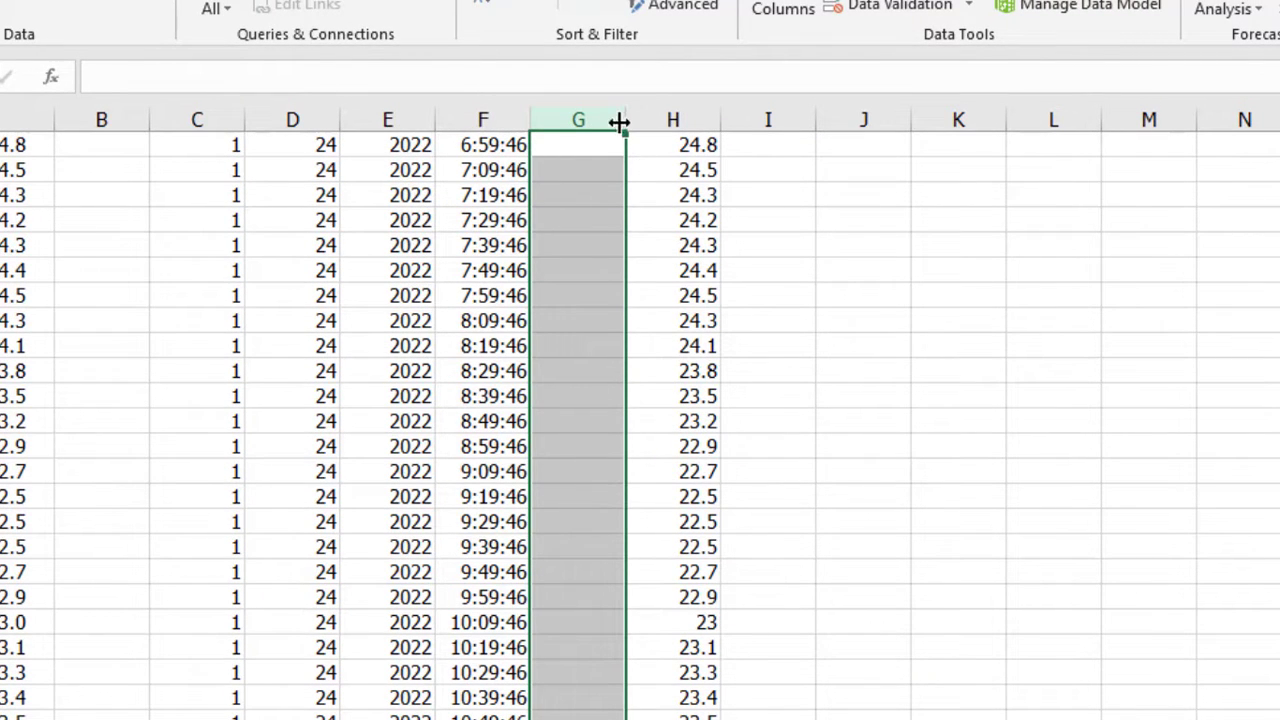
Step: Begin G1's formula with =DATE(E1,C1,D1) using the year, month and day columns
left_click_drag(626, 118, 694, 121)
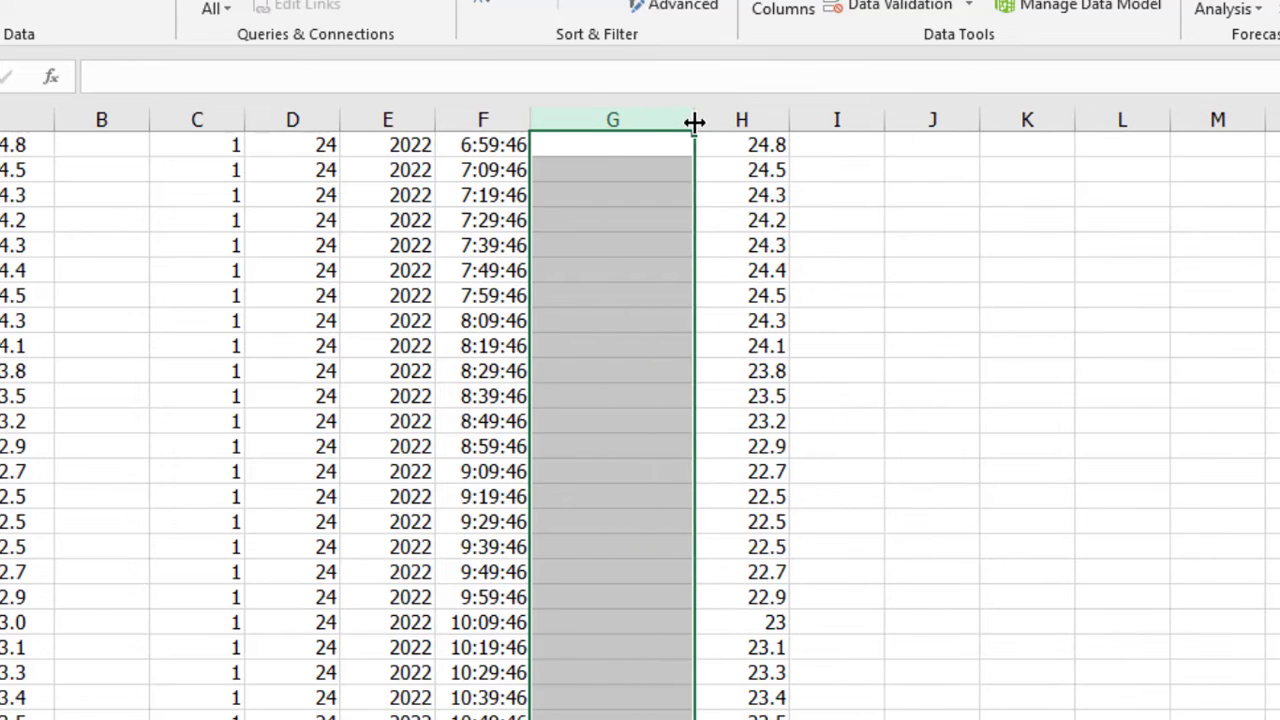
left_click(665, 173)
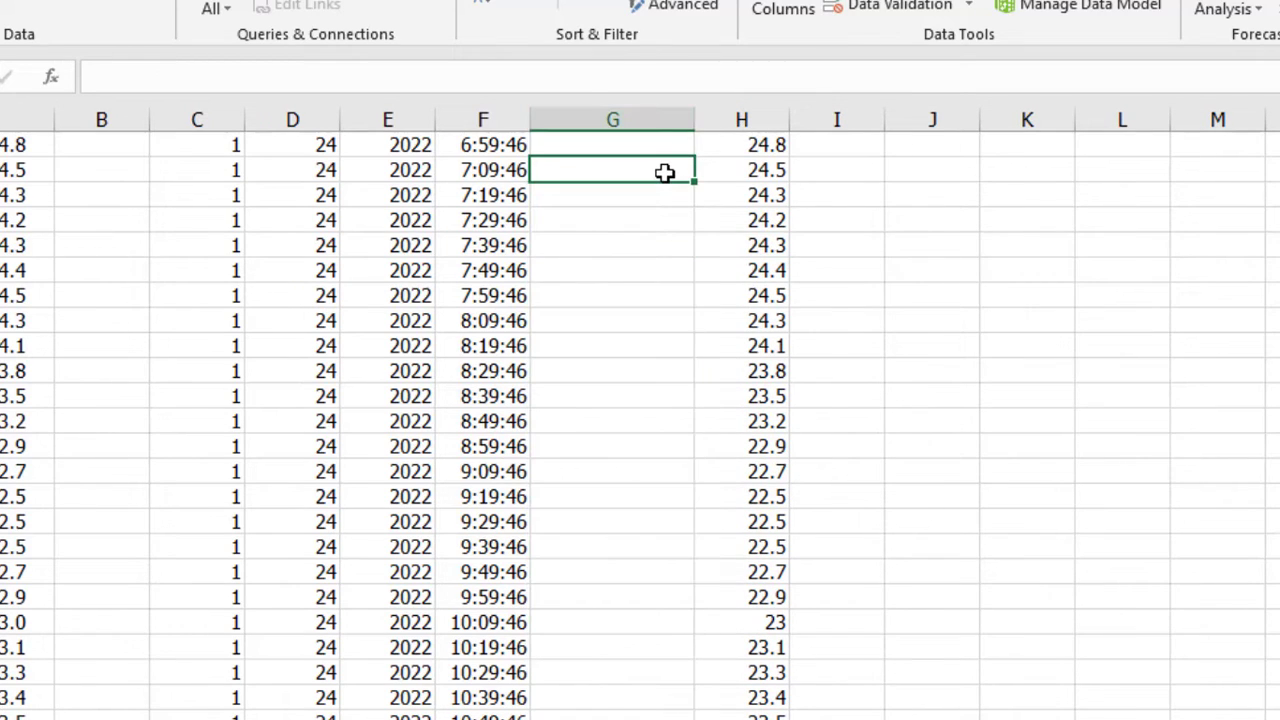
left_click(659, 147)
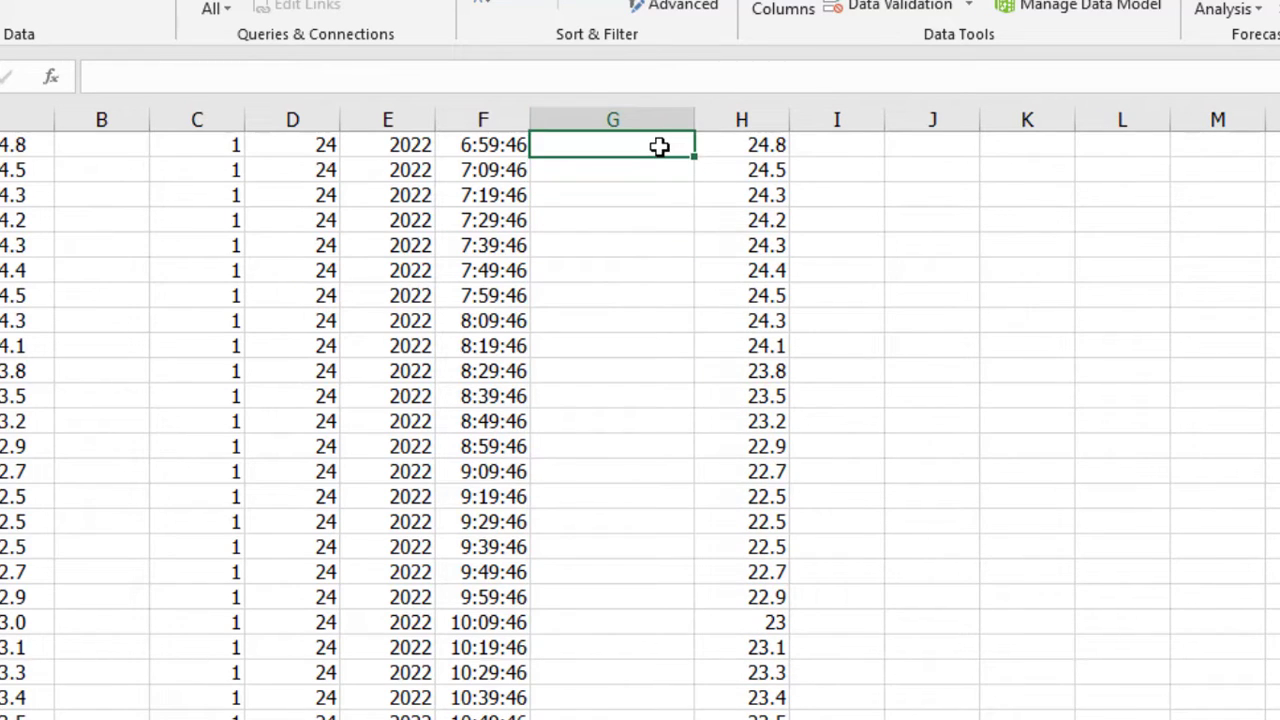
type("=da")
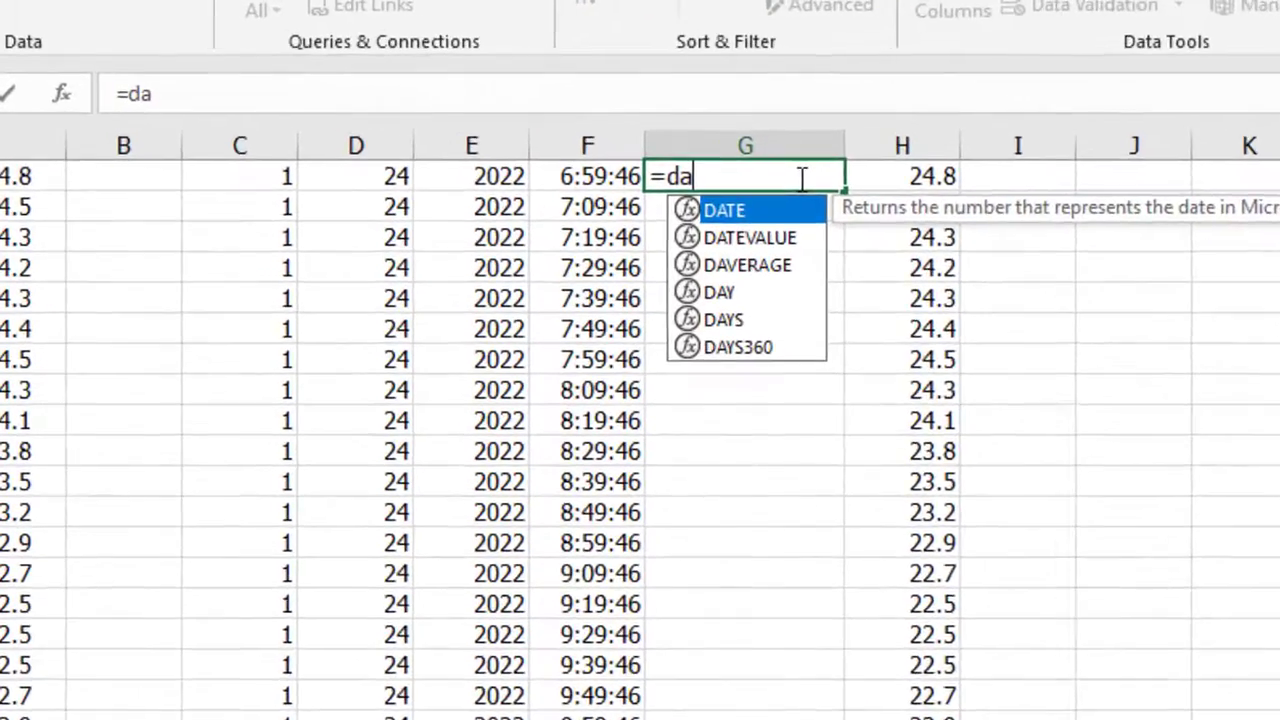
key("Tab")
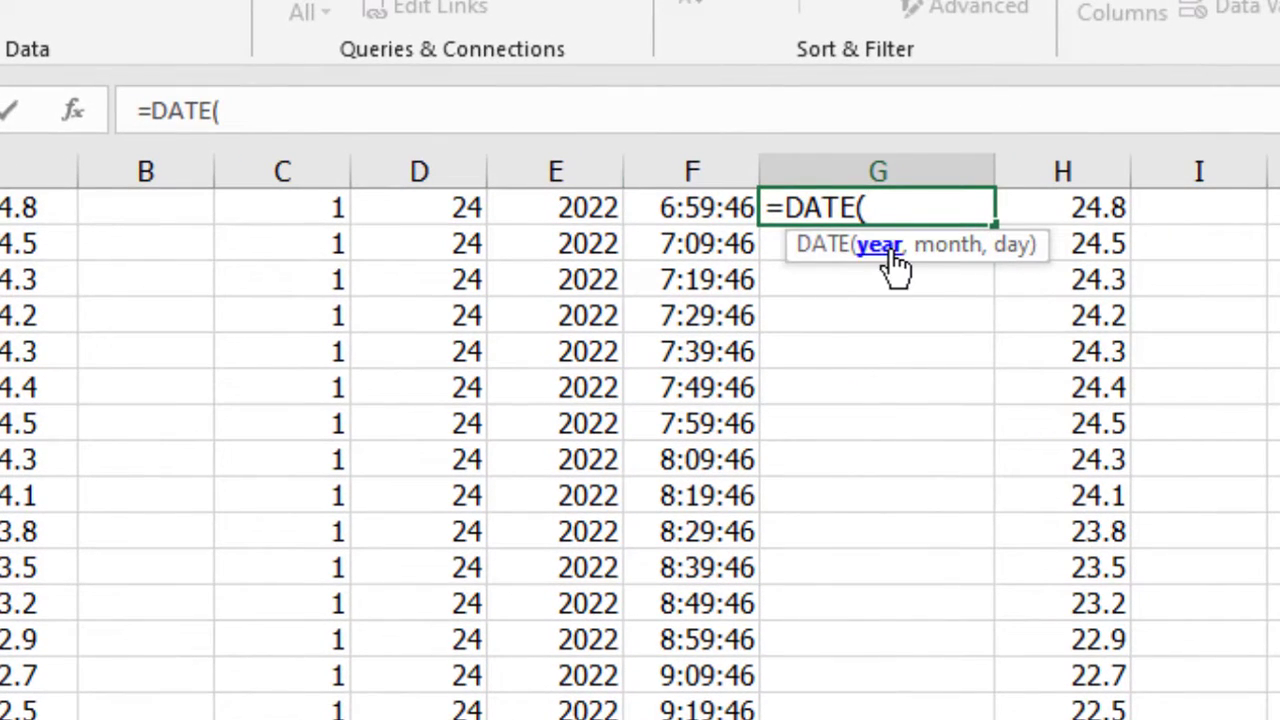
left_click(614, 207)
type(",")
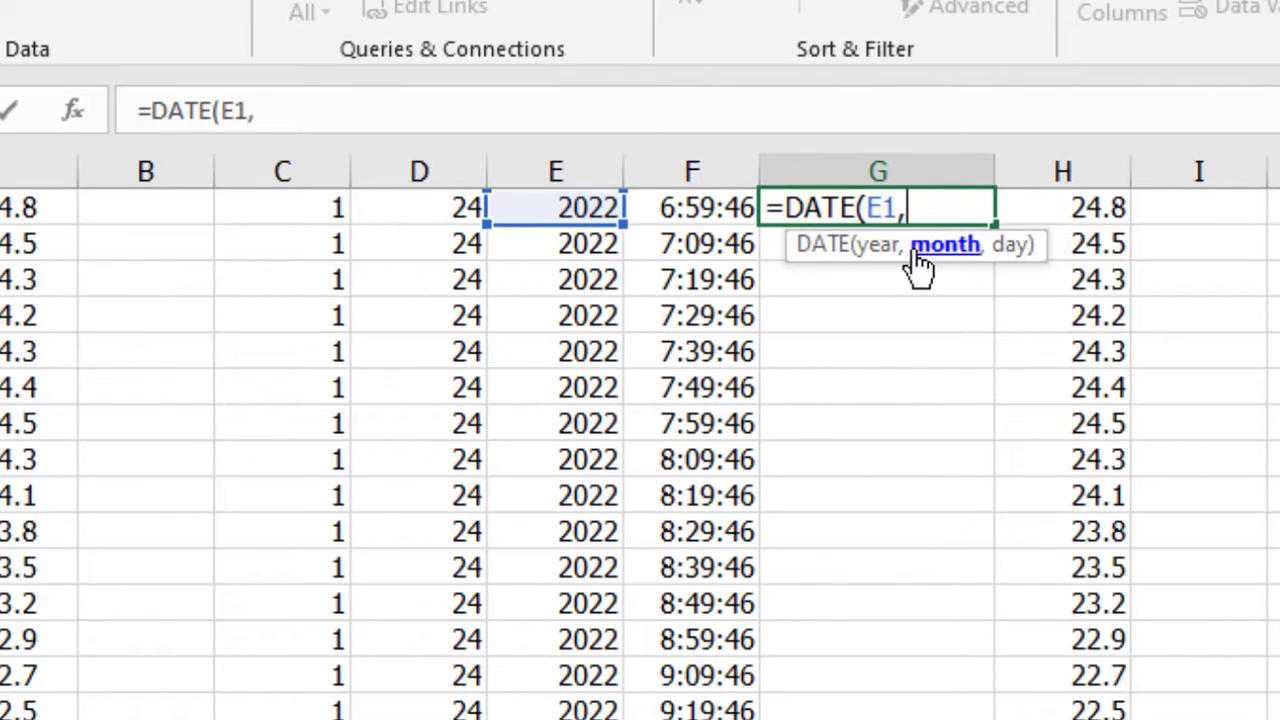
left_click(313, 212)
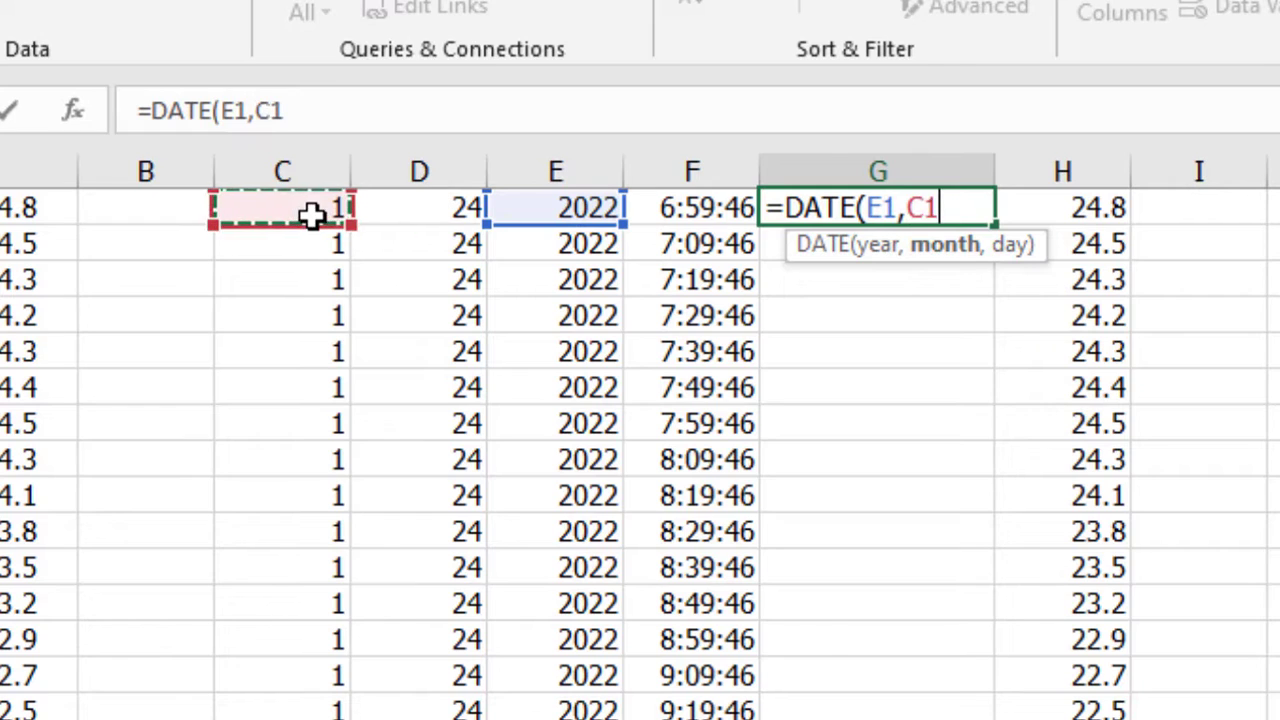
type(",")
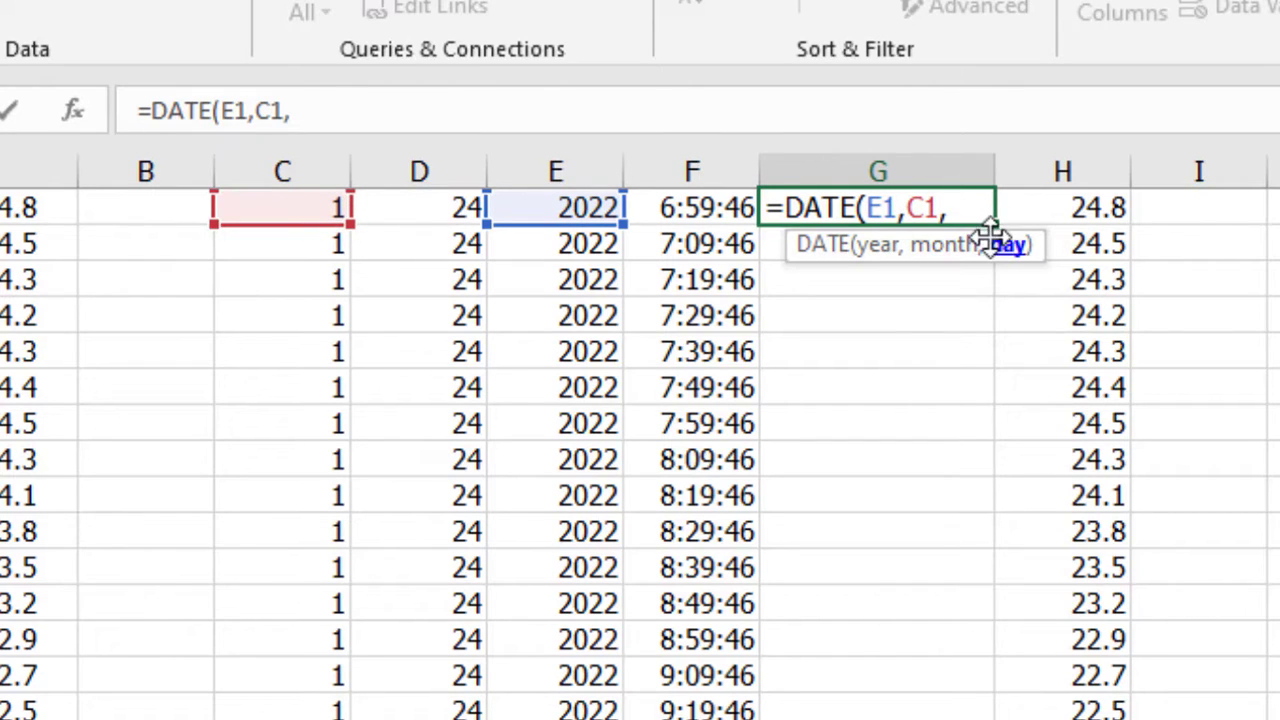
left_click(465, 208)
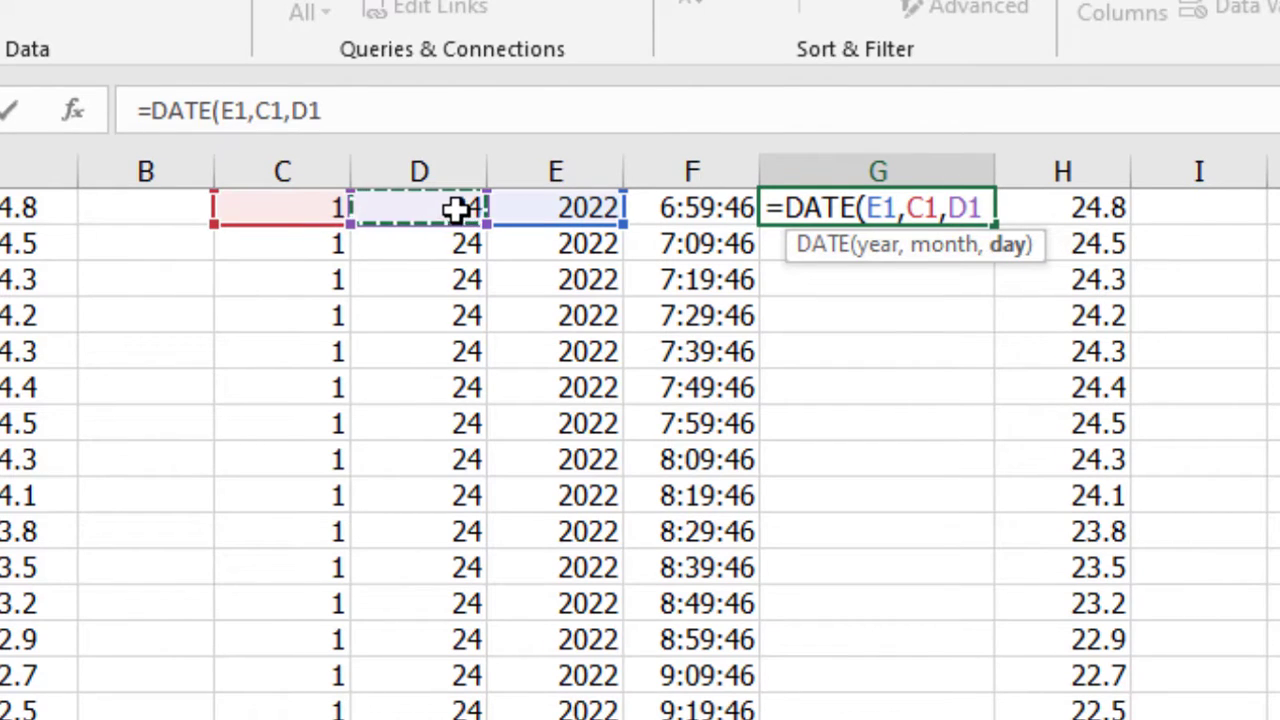
type(")+")
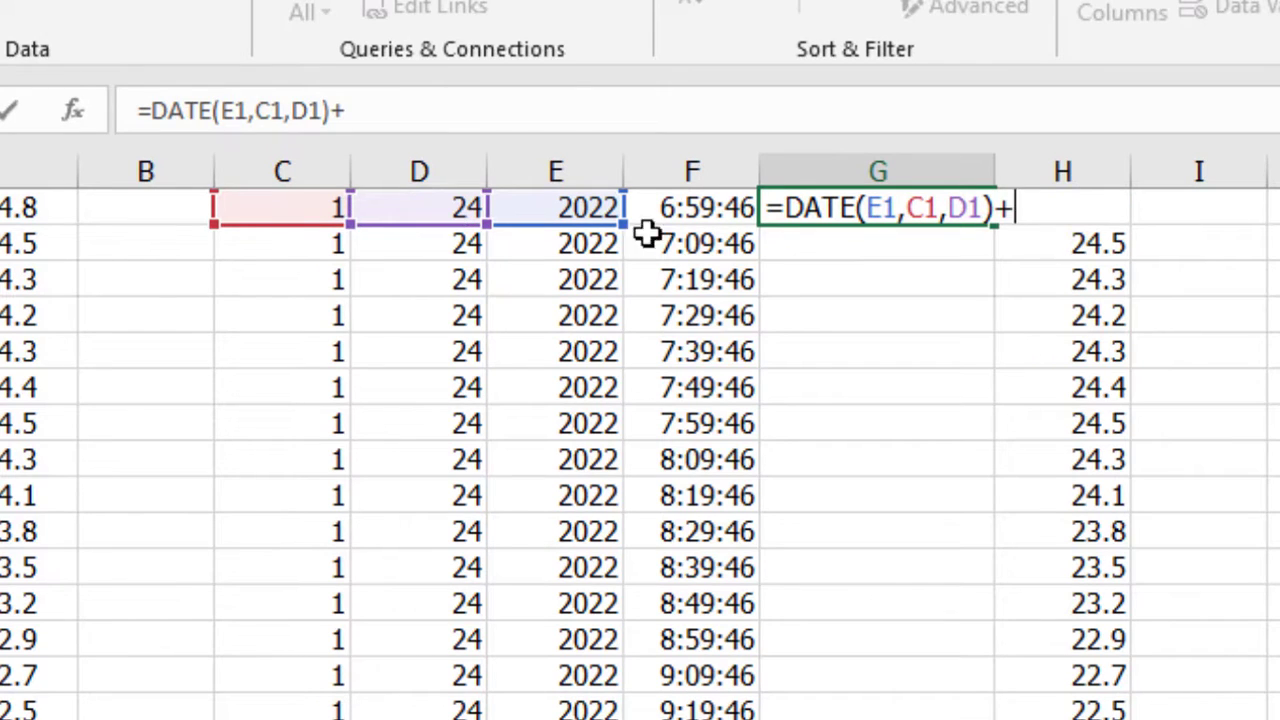
Step: Complete G1 as +F1+TIME(7,0,0) and widen column G to show 24/01/2022 13:59:46
left_click(700, 208)
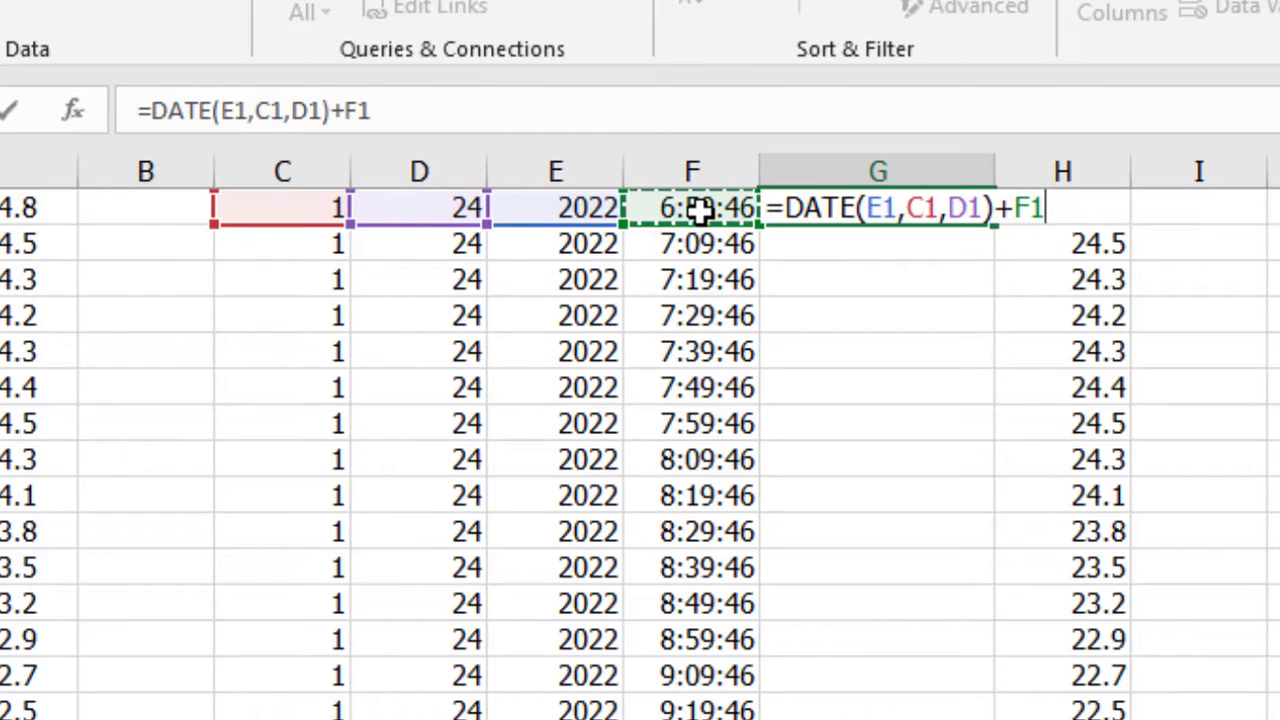
type("+t")
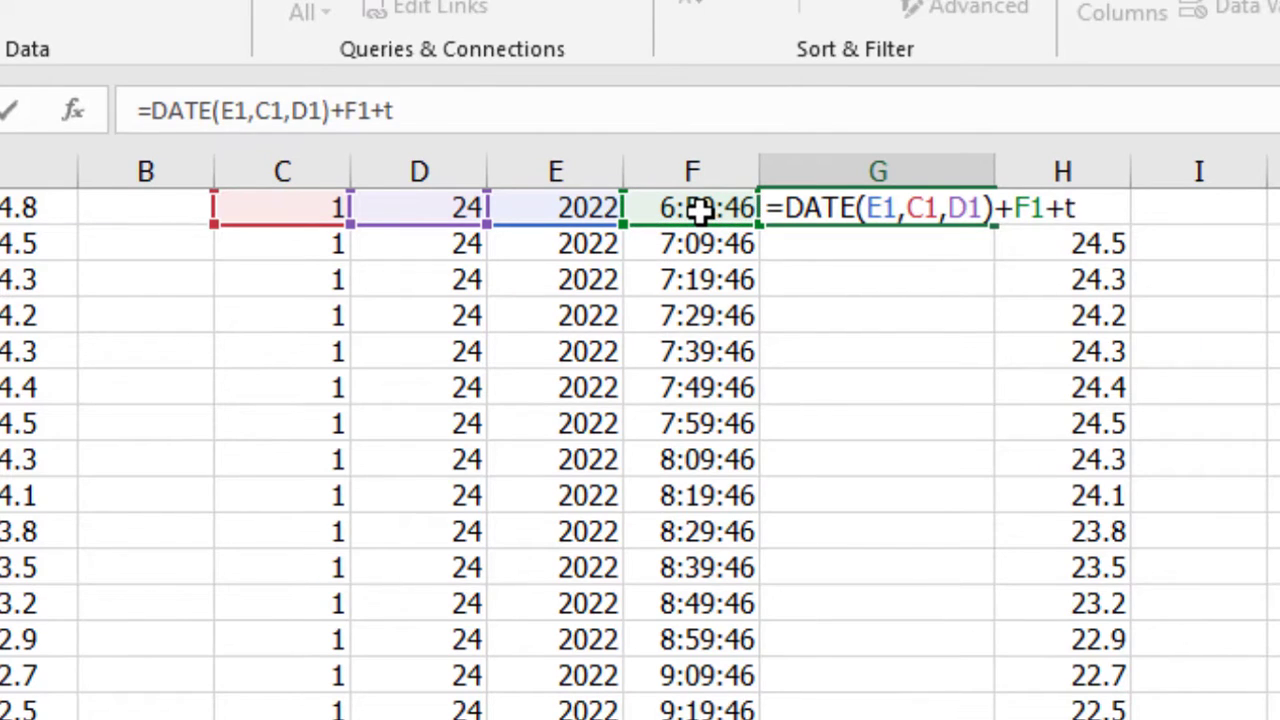
type("me")
key("BackSpace")
type("i")
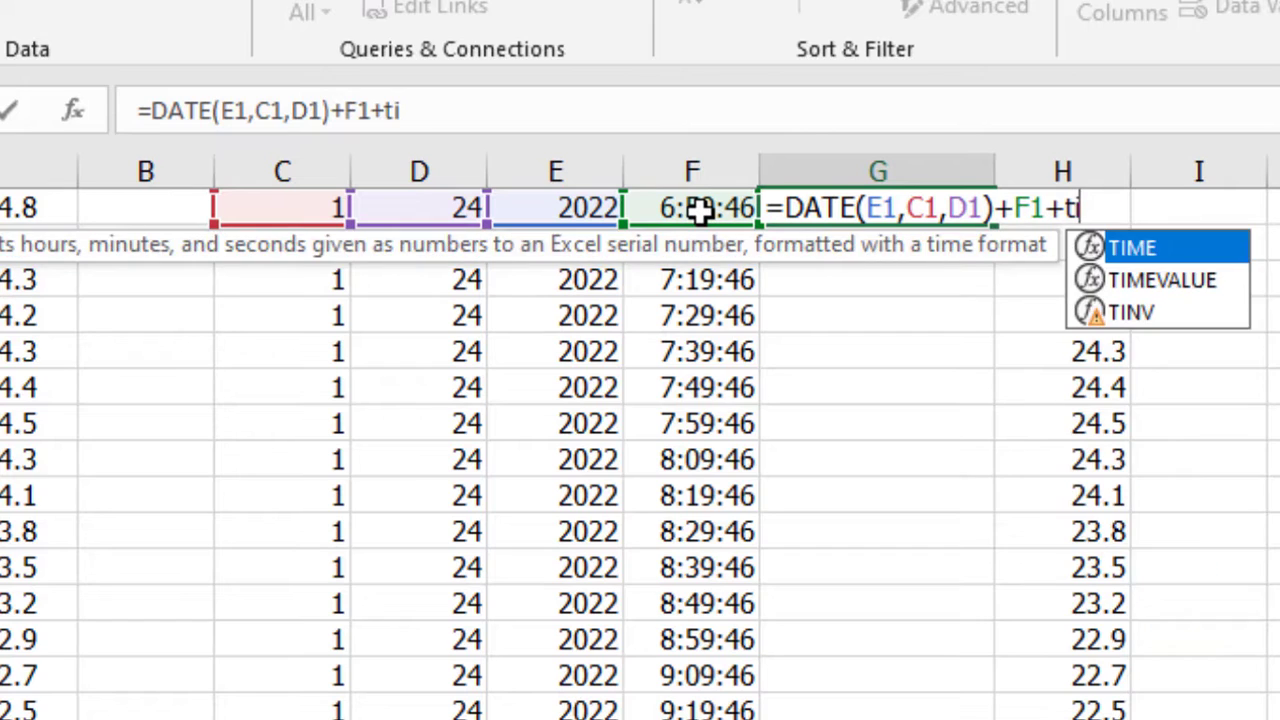
key("Tab")
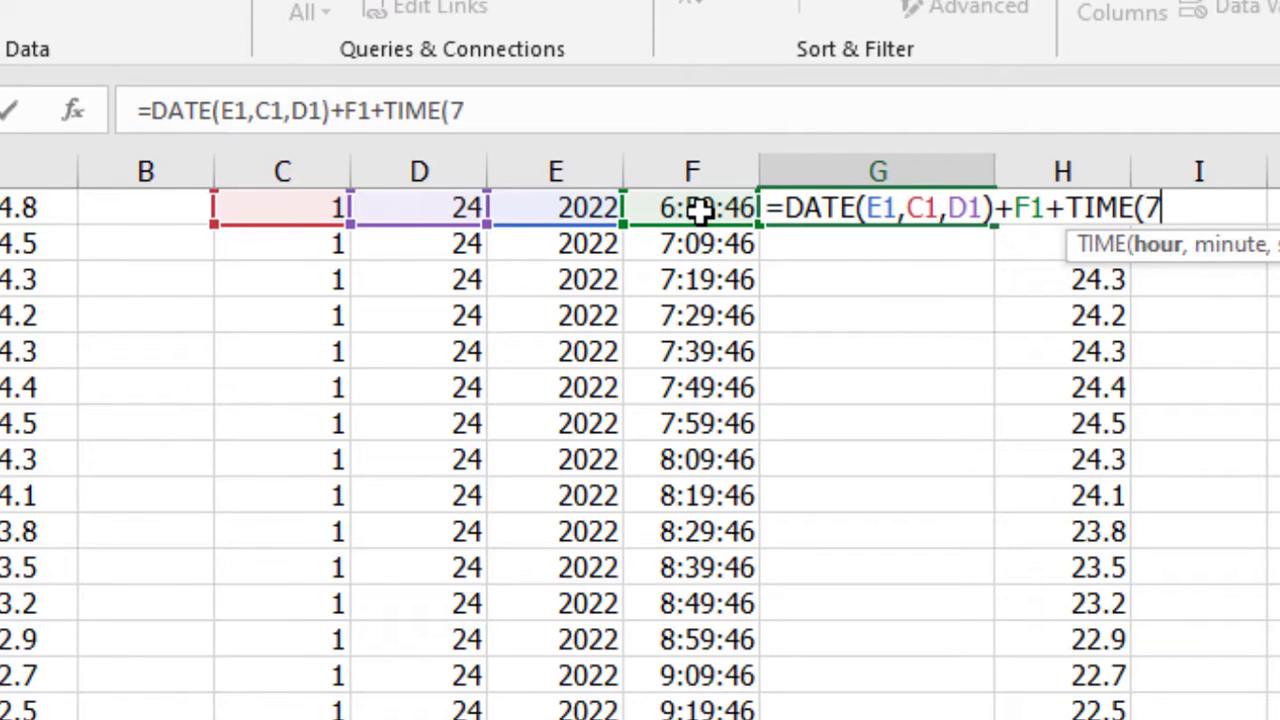
type(",0")
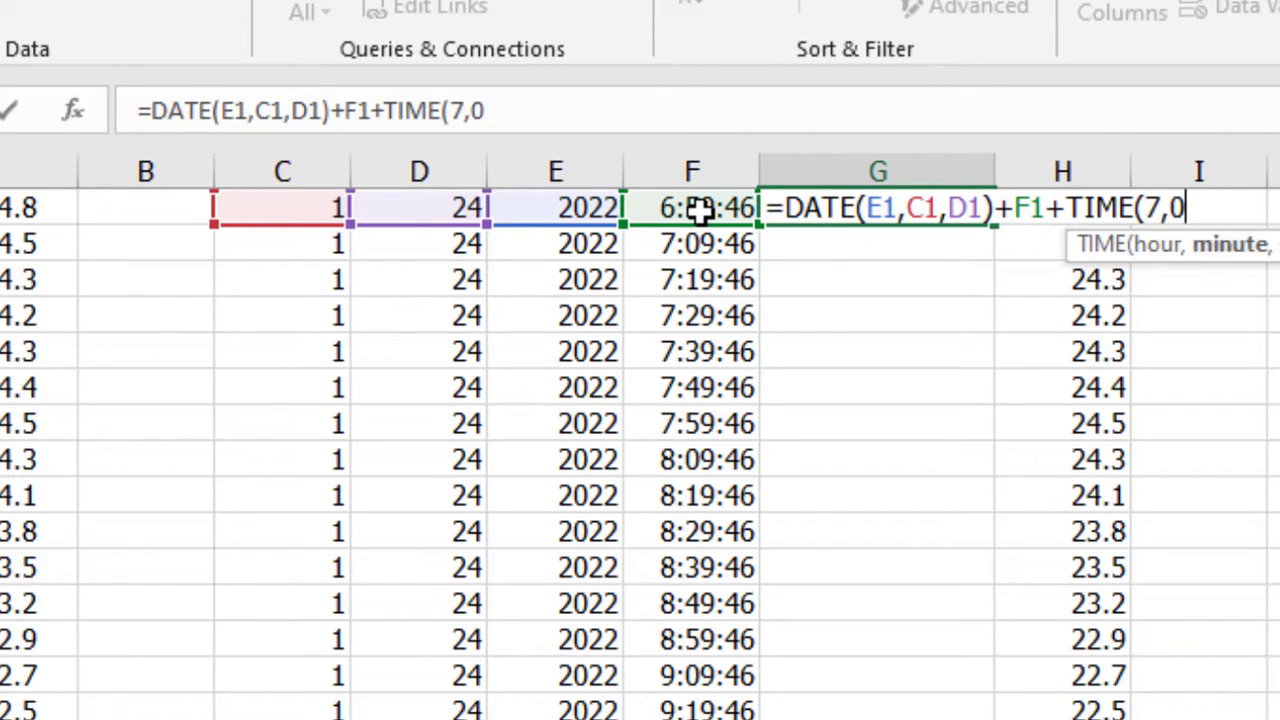
type(",0)")
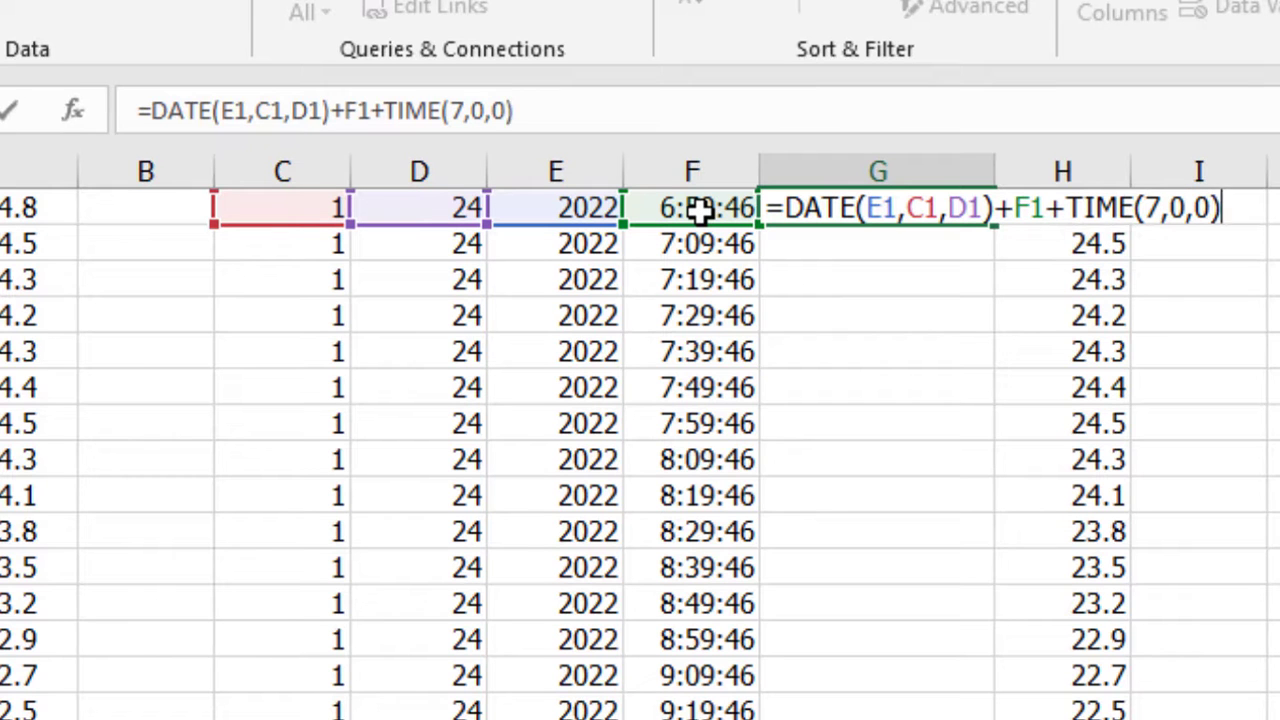
key("Return")
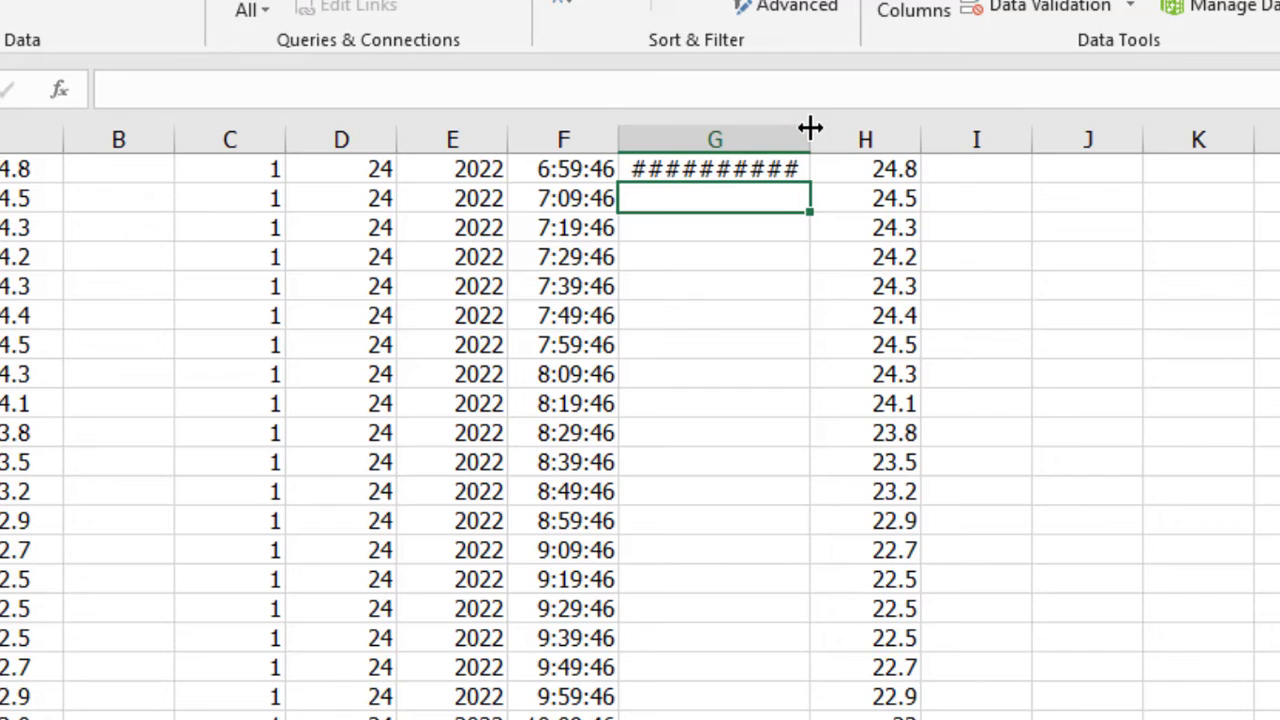
left_click_drag(810, 127, 860, 132)
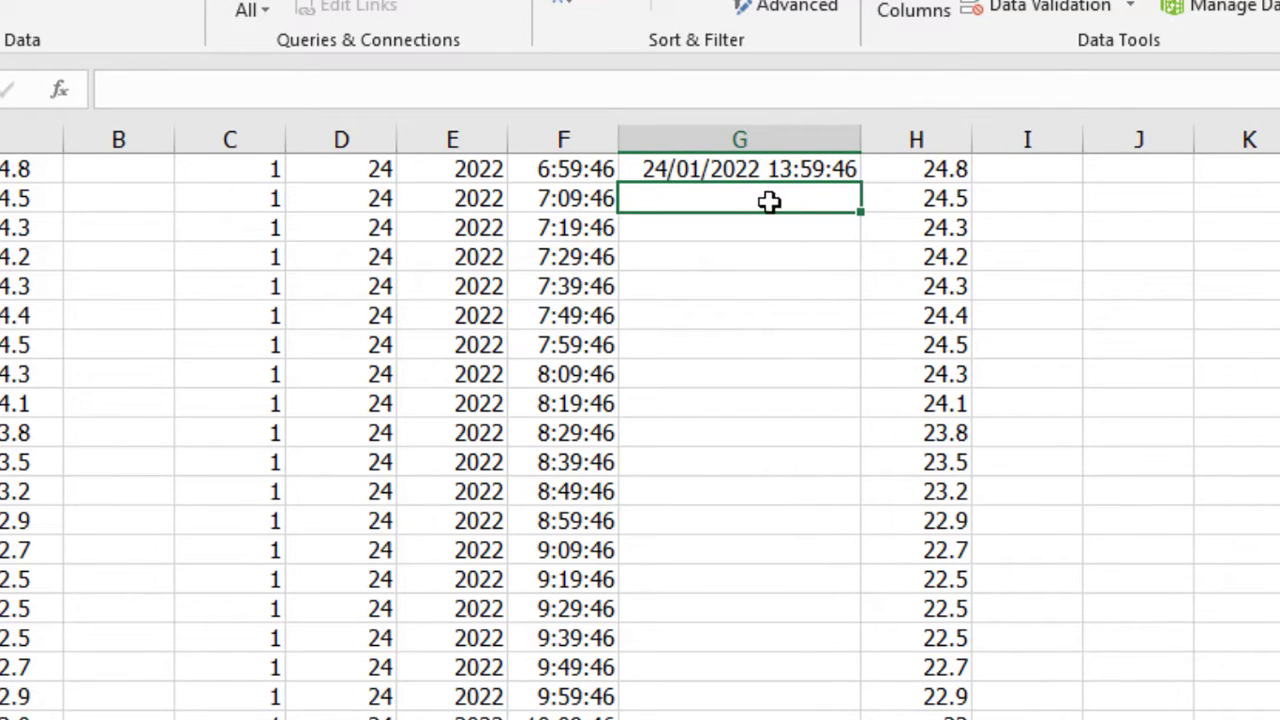
left_click(829, 170)
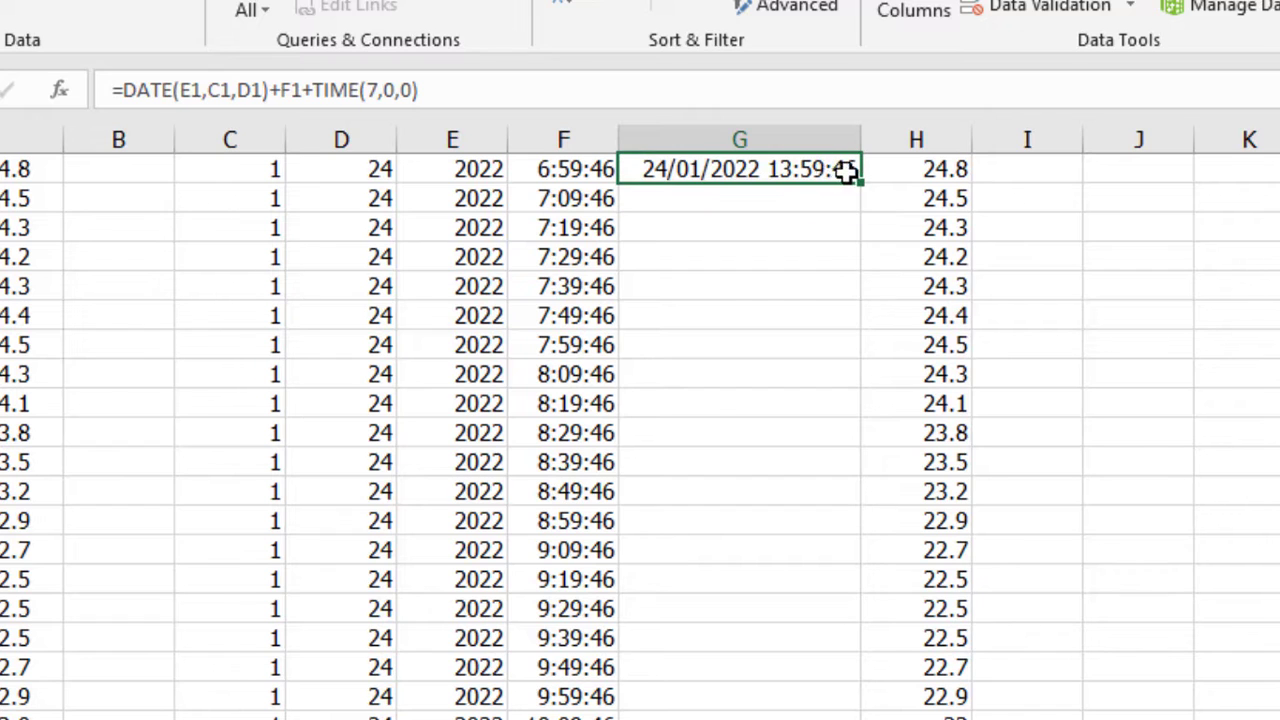
Step: Fill G1's date-time formula down column G and insert a blank column H
double_click(861, 182)
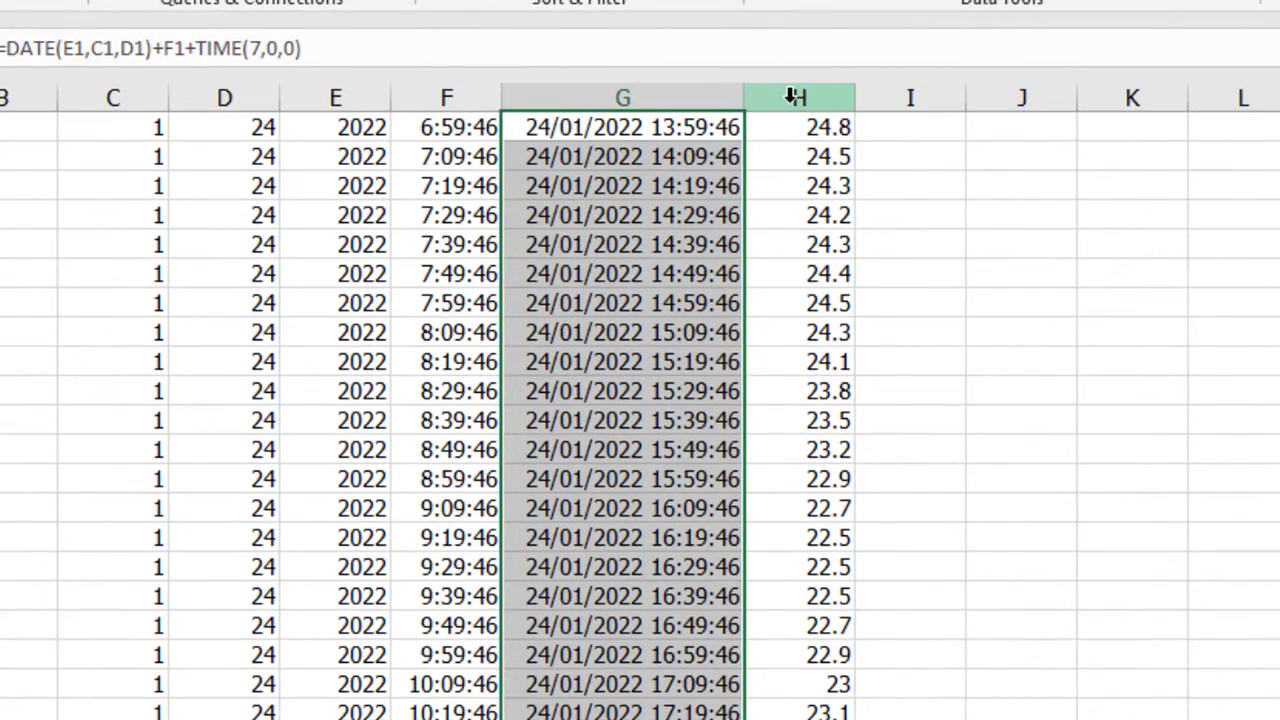
right_click(795, 97)
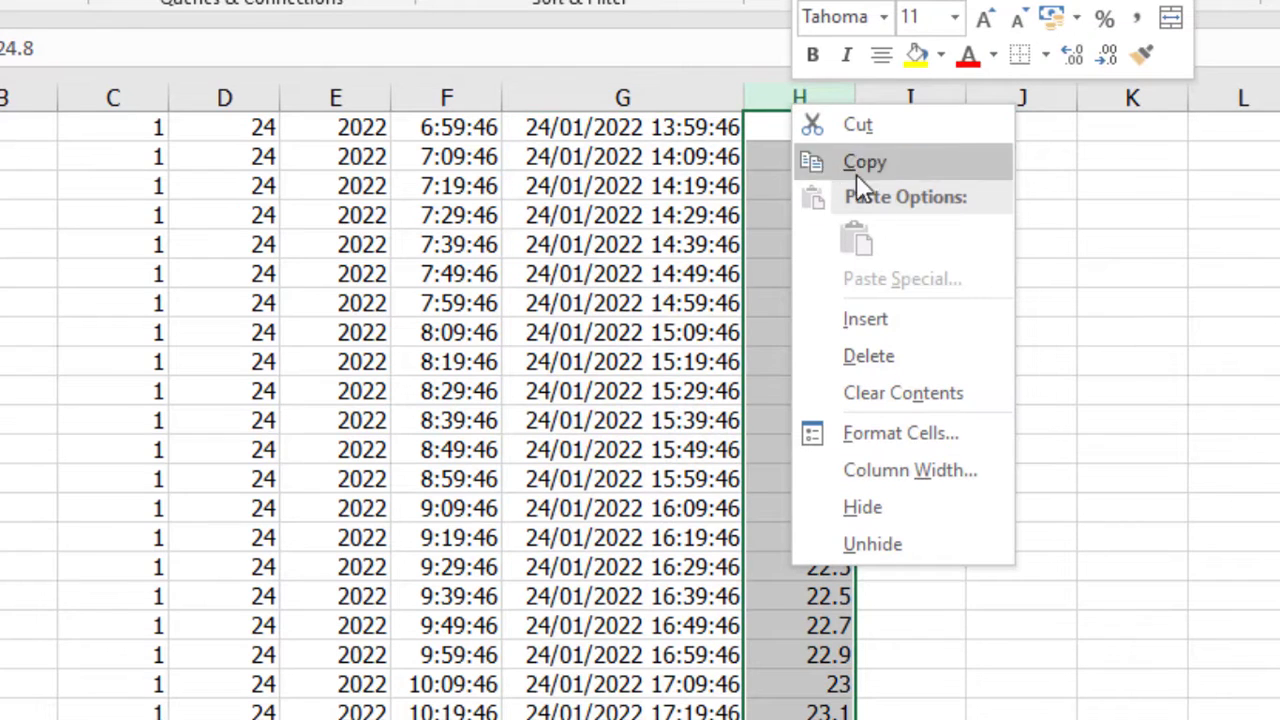
left_click(944, 316)
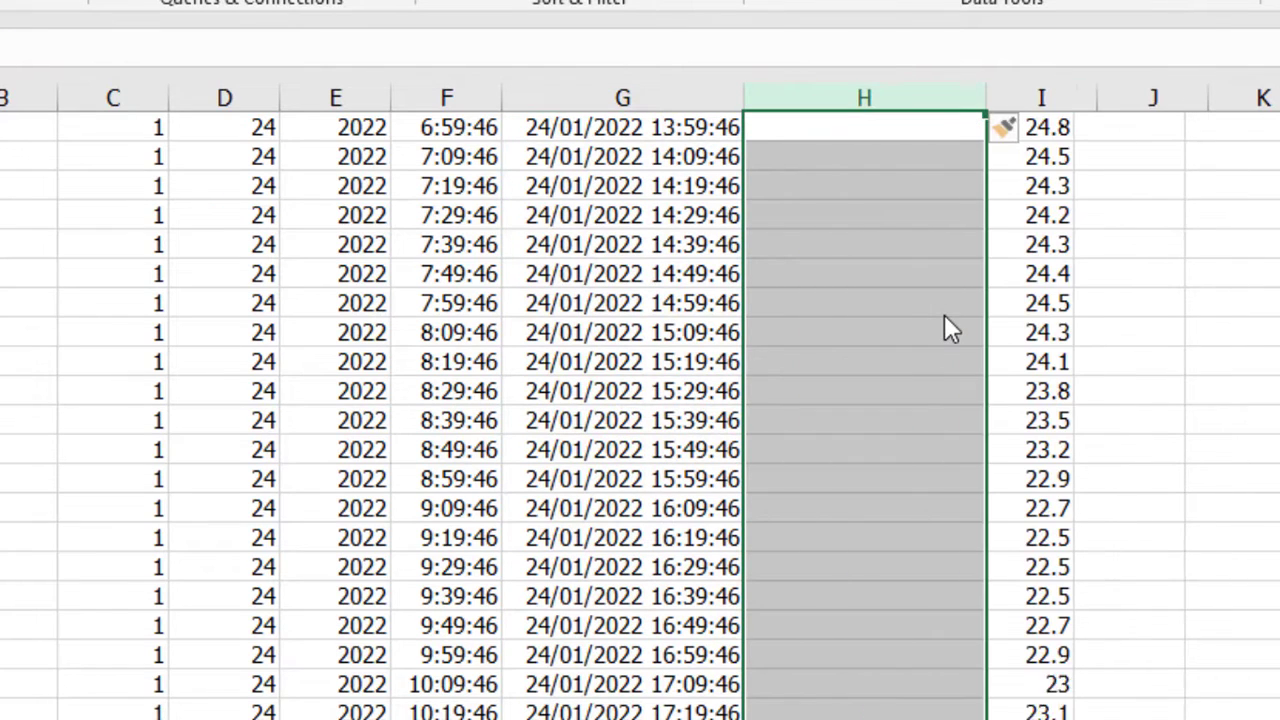
Step: Select the column G date-times from G1 down to the last log row
left_click(703, 126)
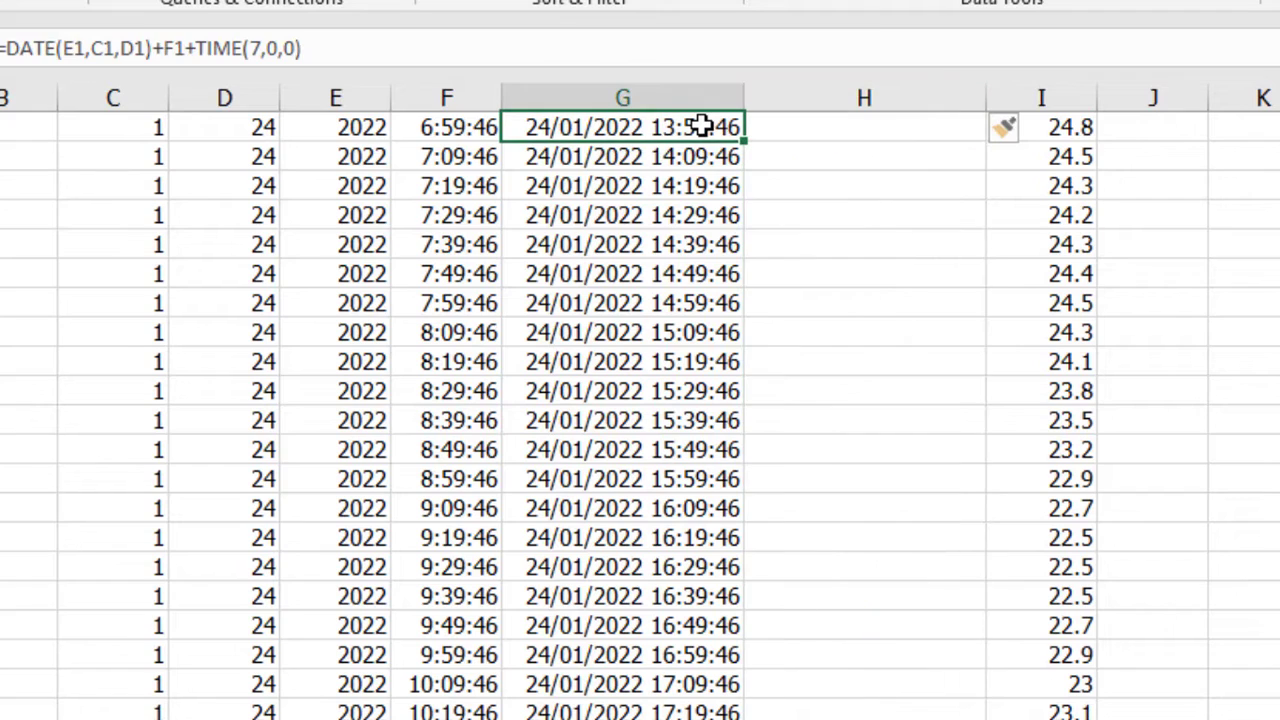
left_click_drag(697, 126, 697, 150)
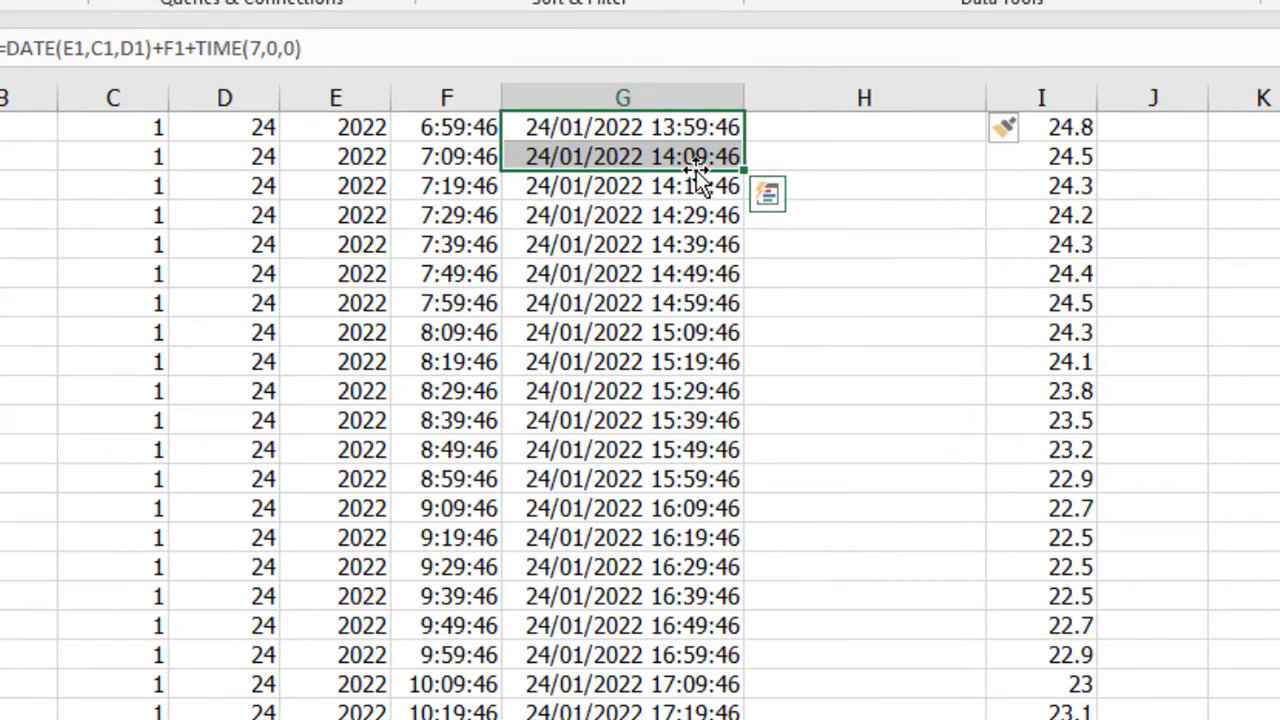
key("ctrl+shift+Down")
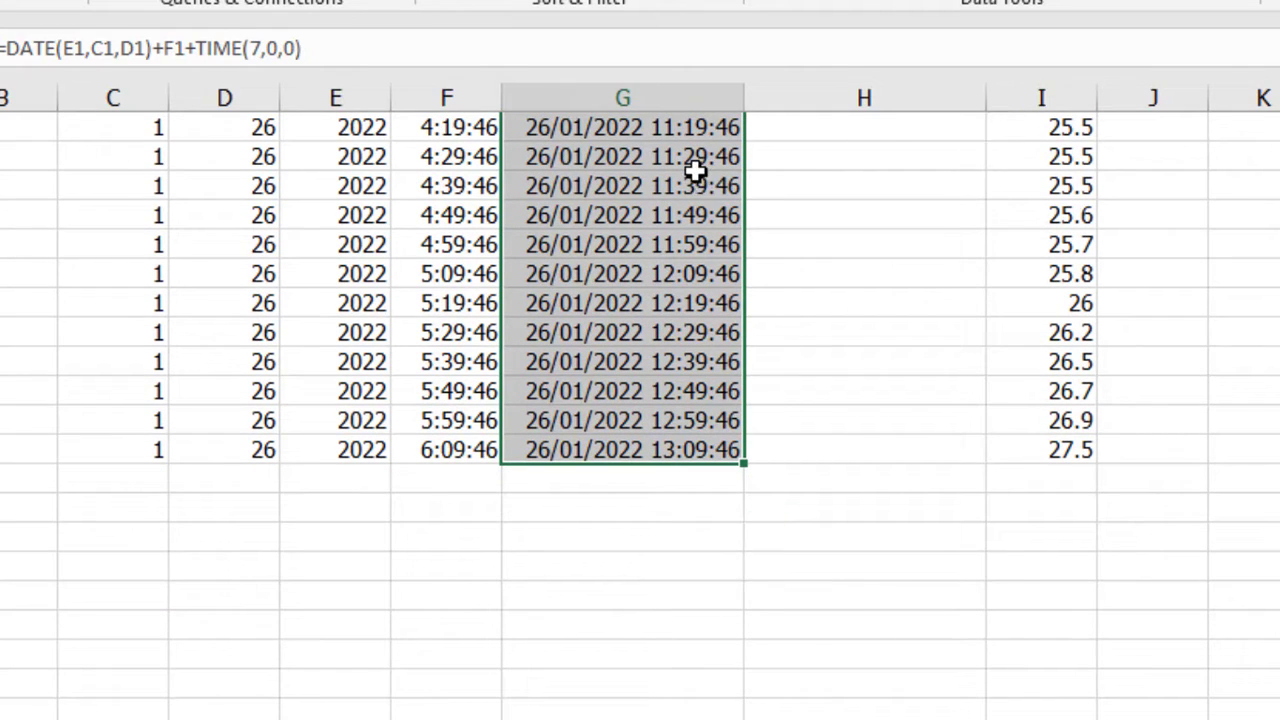
right_click(695, 173)
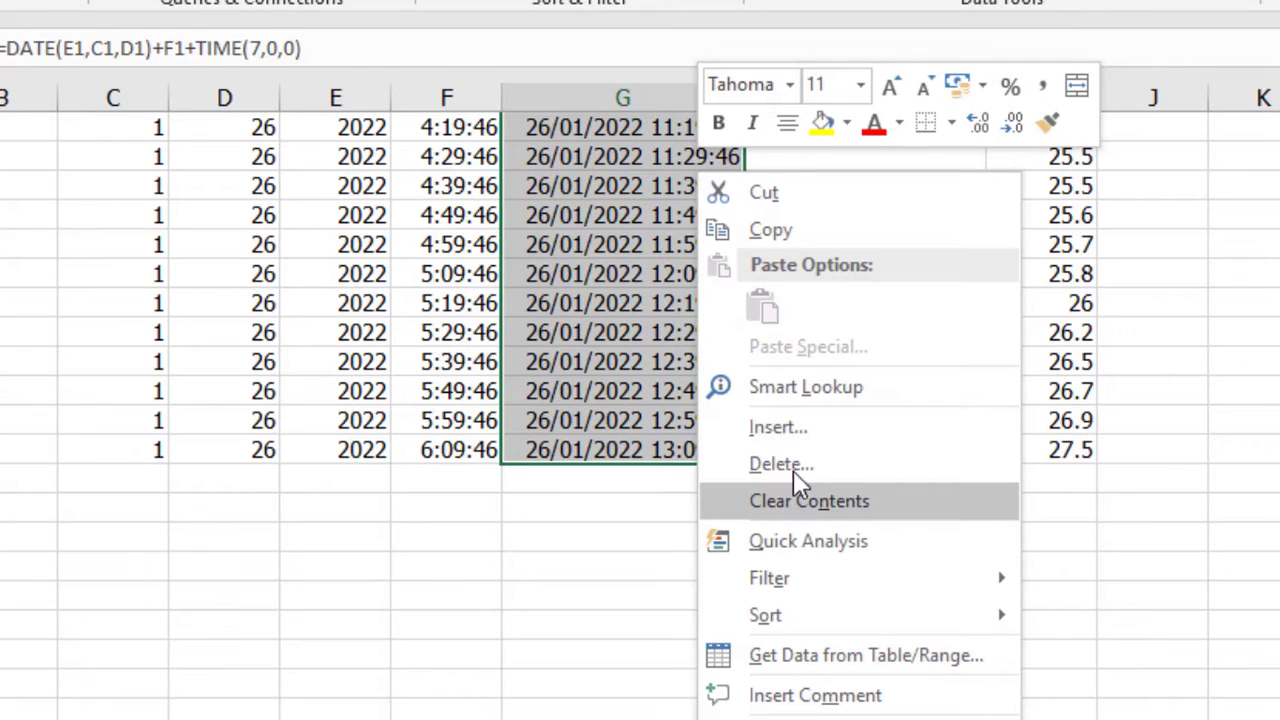
Step: Copy the G column date-times and paste them into H1 as values only
left_click(790, 234)
scroll(789, 246, "up", 20)
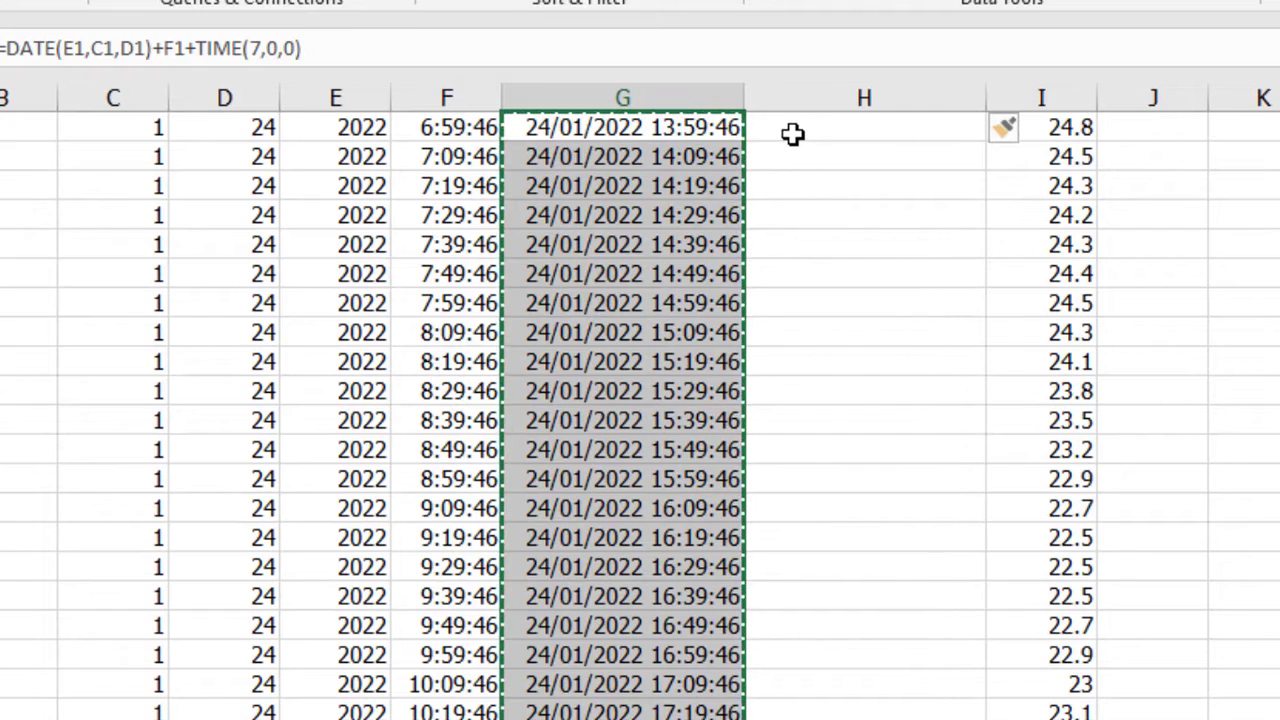
left_click(791, 129)
right_click(791, 129)
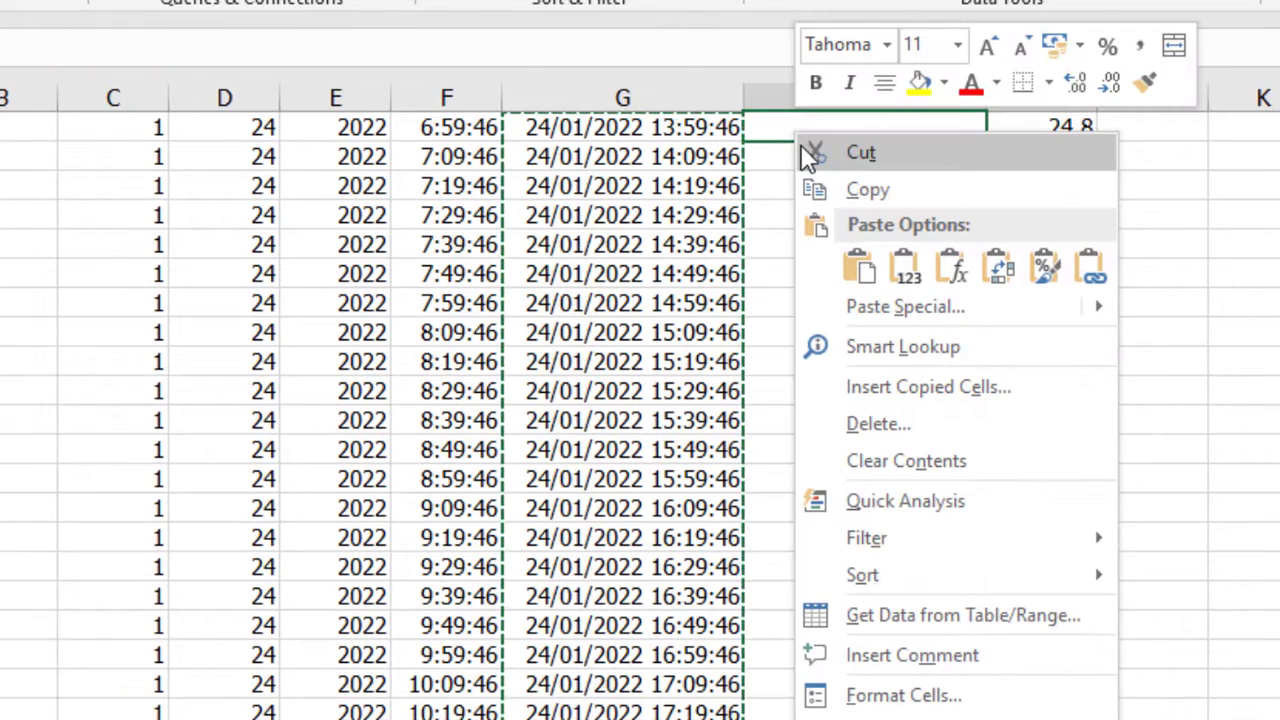
left_click(902, 273)
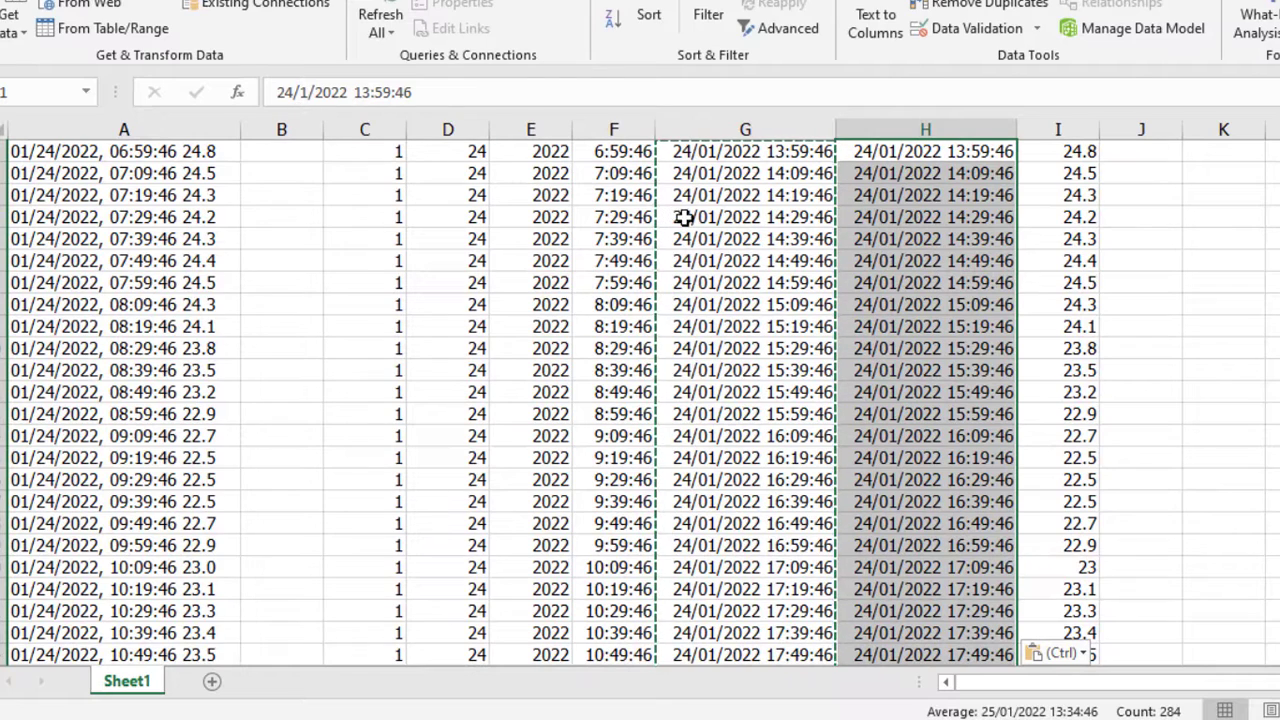
left_click(754, 131)
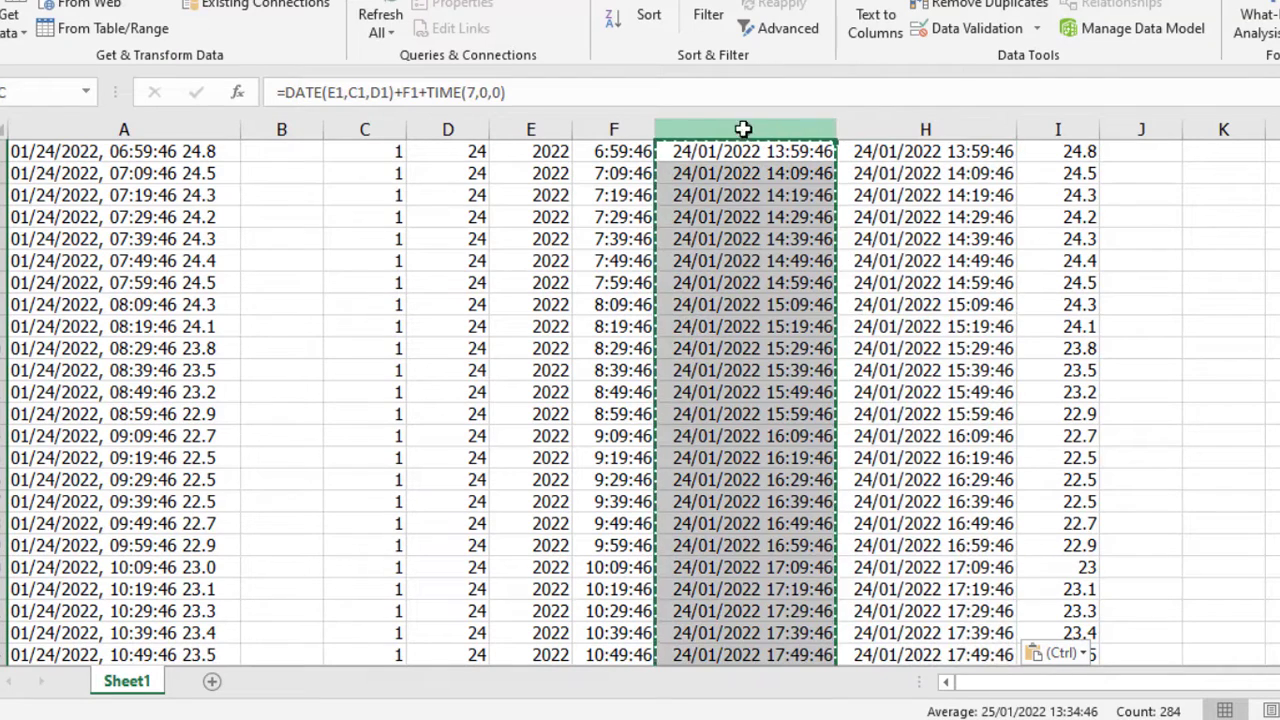
Step: Delete helper columns C to G so the date-time values move into column C, then narrow column B
left_click_drag(754, 131, 367, 121)
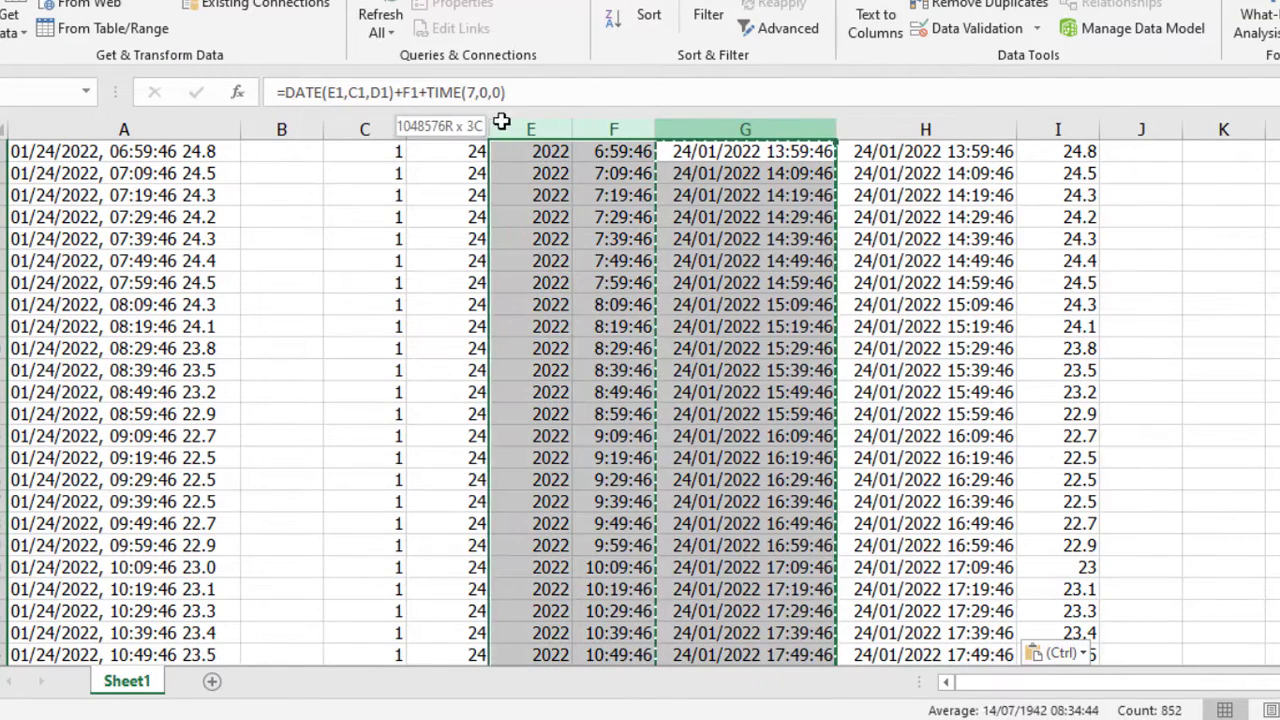
right_click(366, 123)
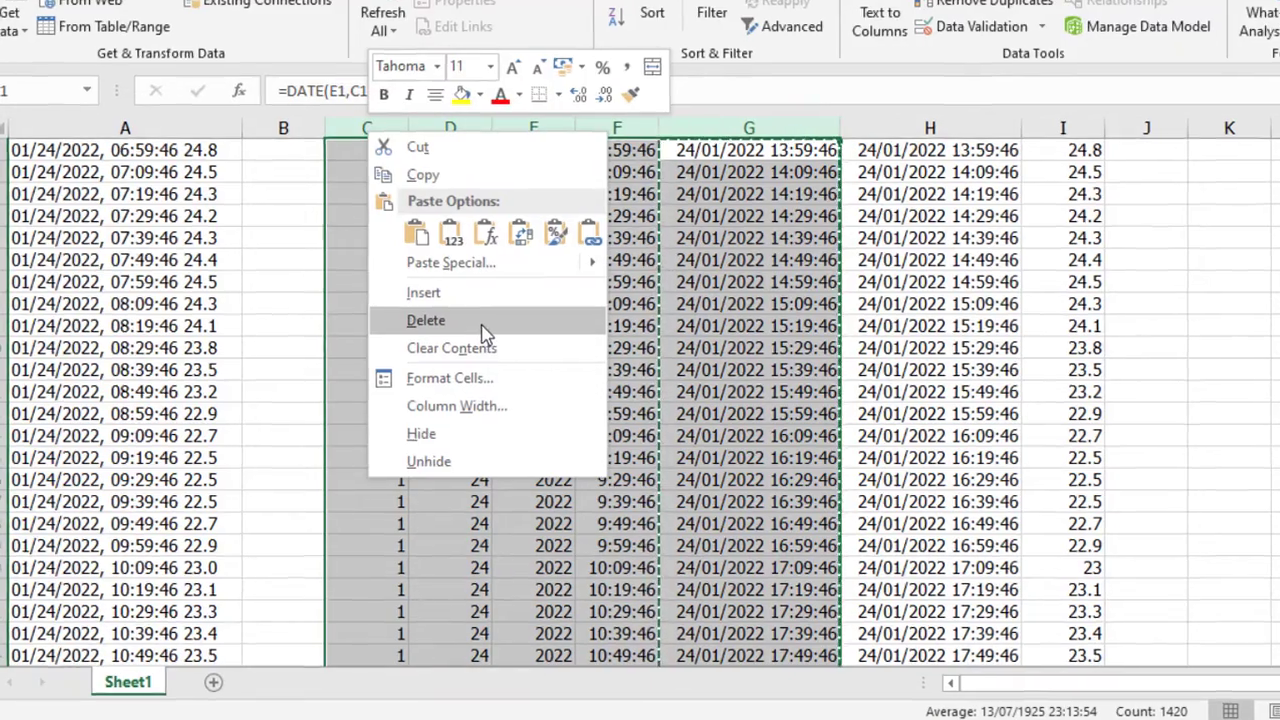
left_click(480, 322)
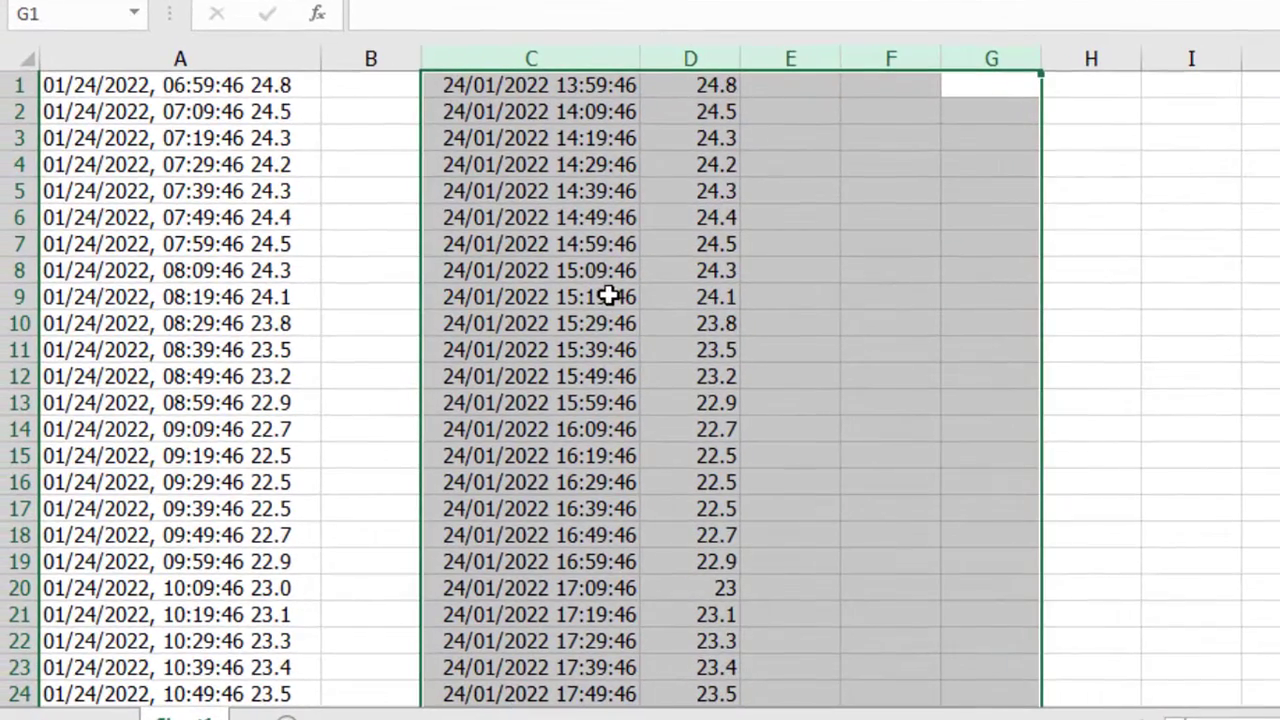
left_click(528, 203)
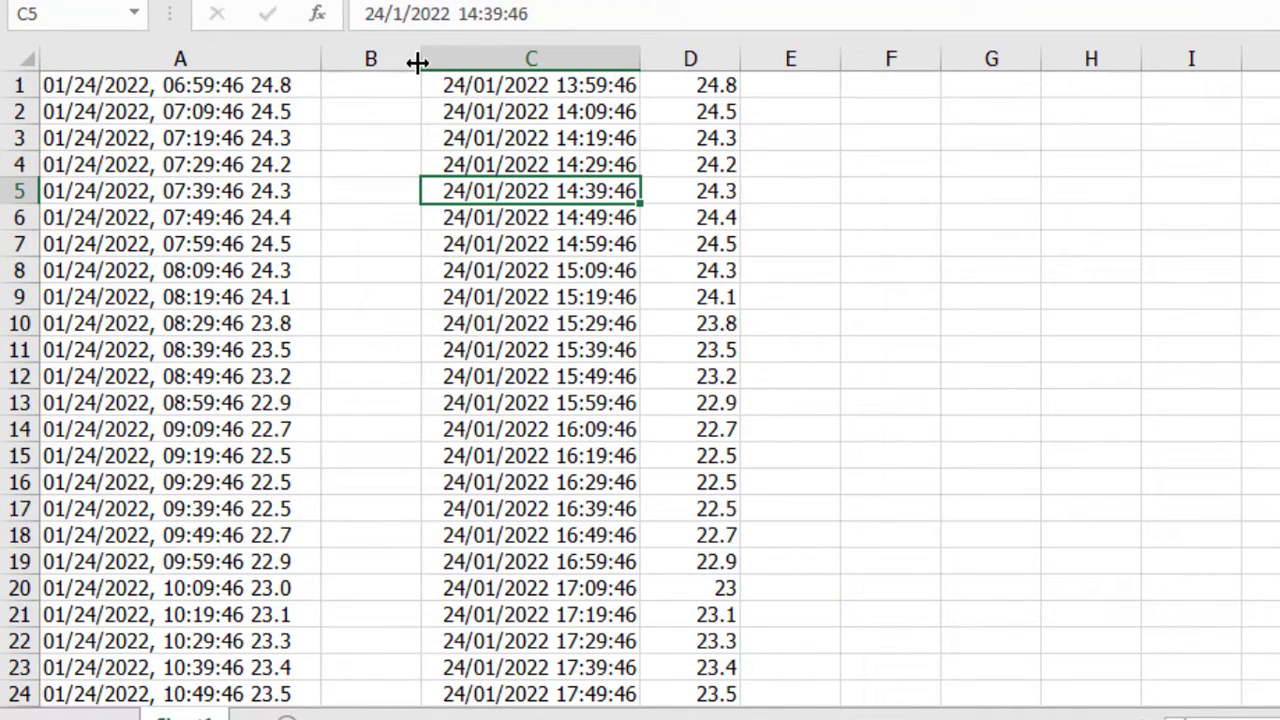
left_click_drag(417, 62, 345, 54)
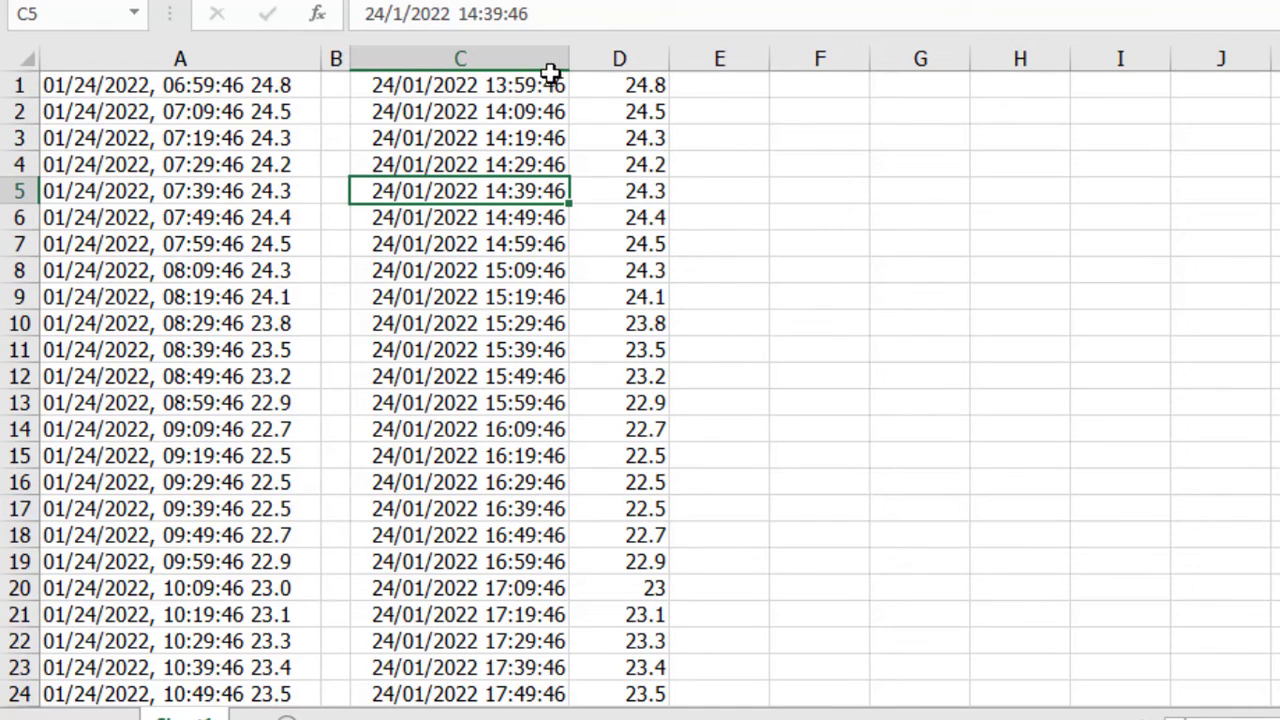
Step: Format temperature column D as Number with 1 decimal place, so 23 shows as 23.0
left_click(599, 61)
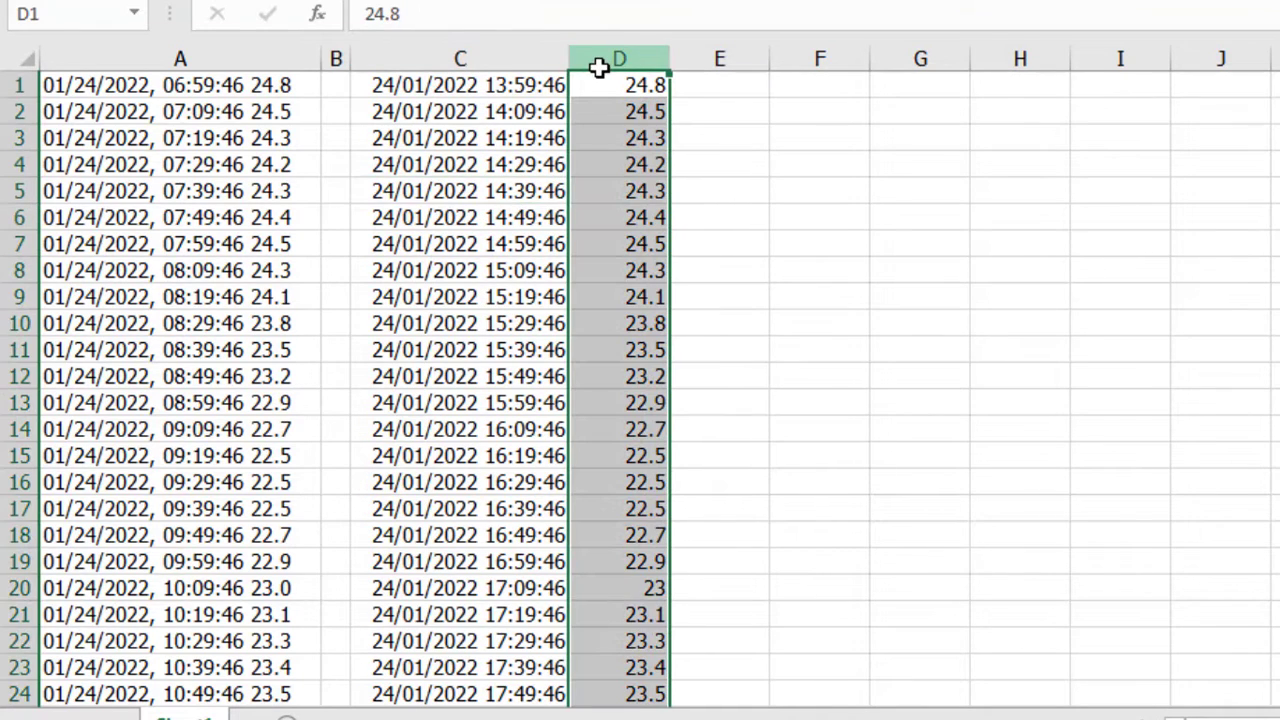
right_click(599, 61)
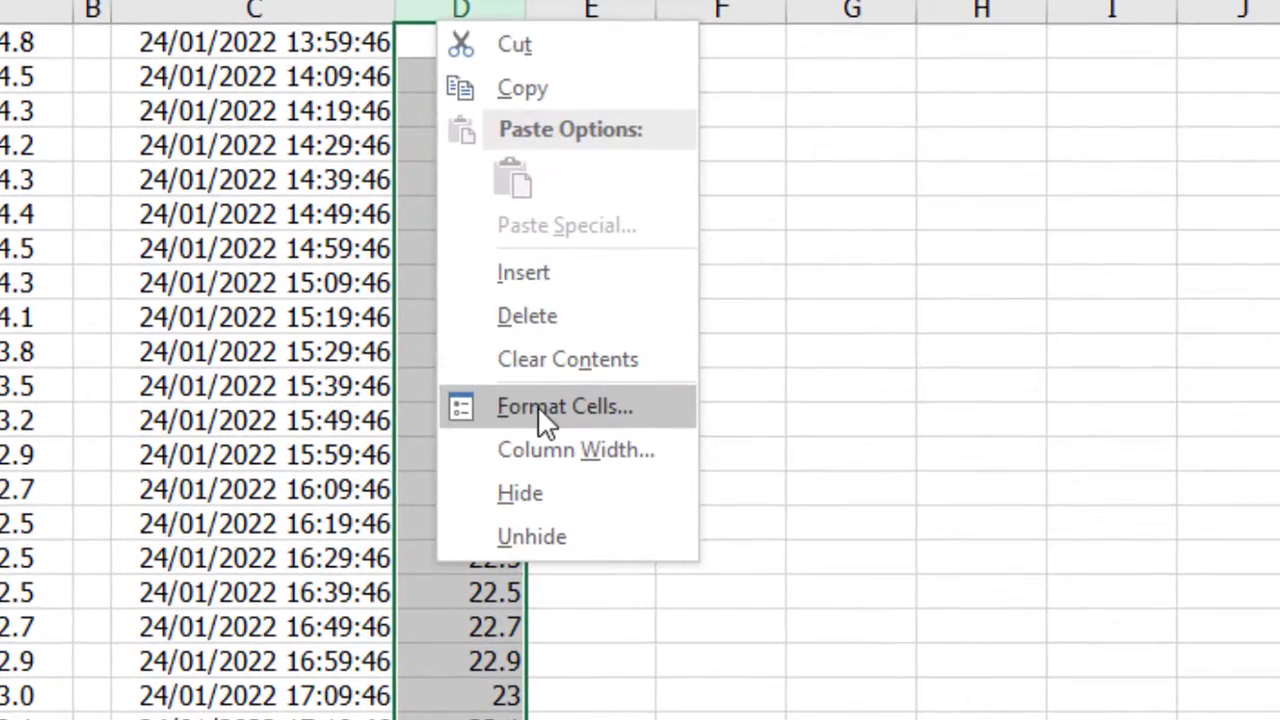
left_click(628, 368)
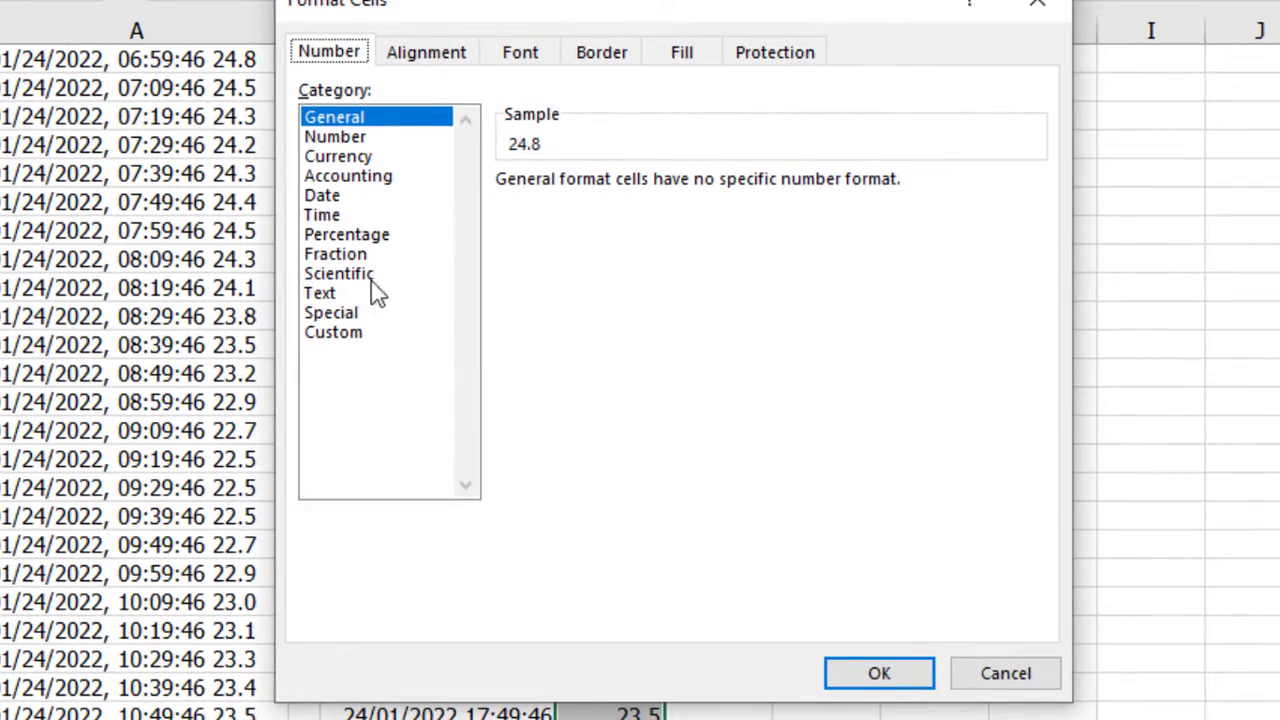
left_click(338, 137)
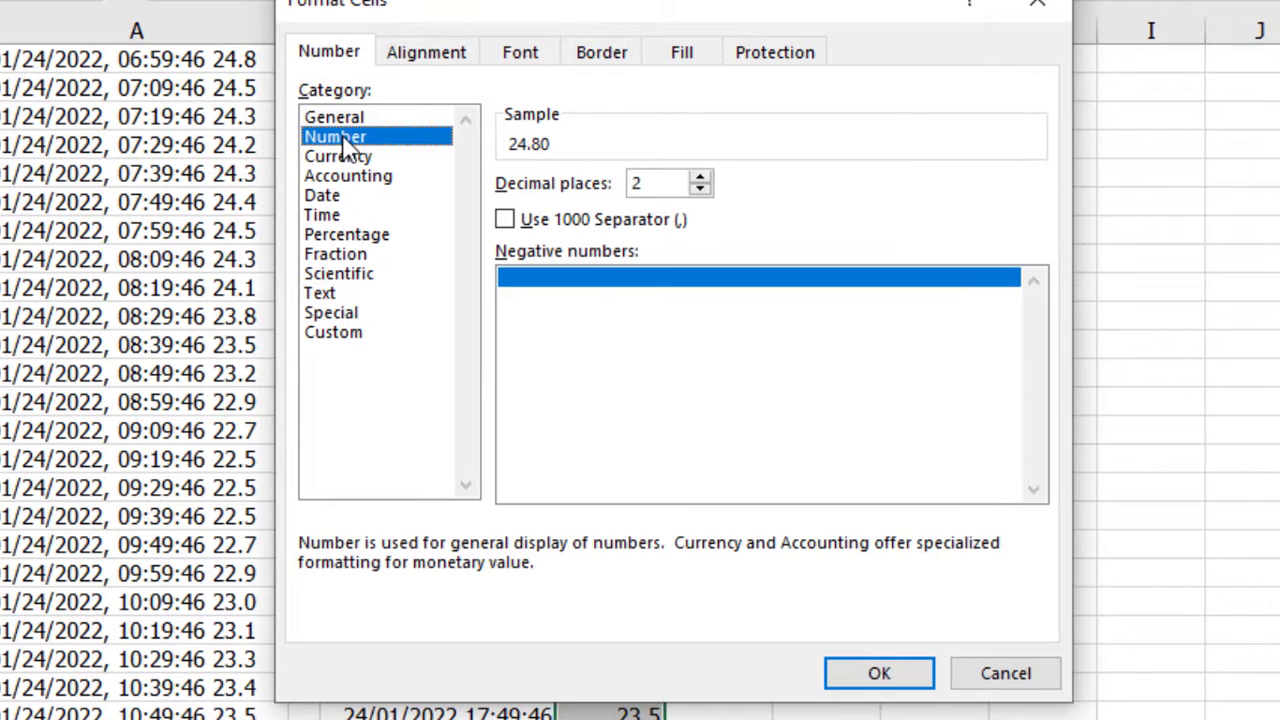
left_click(700, 189)
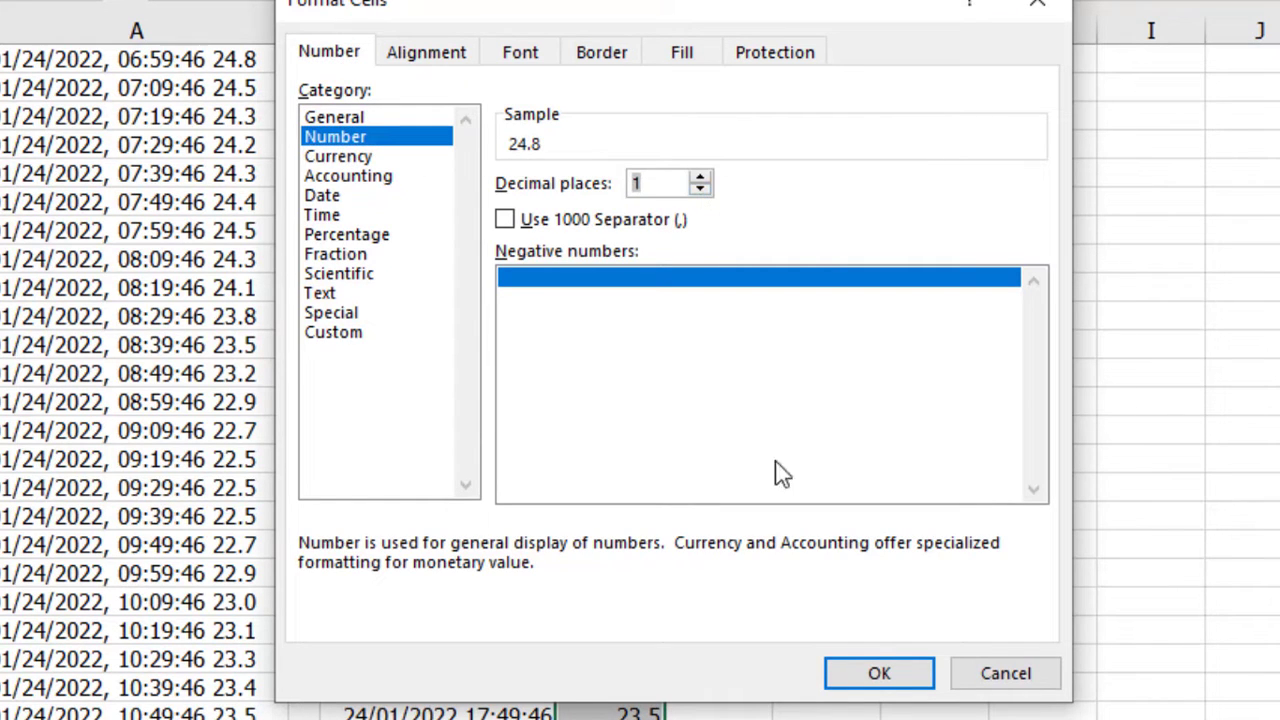
left_click(870, 672)
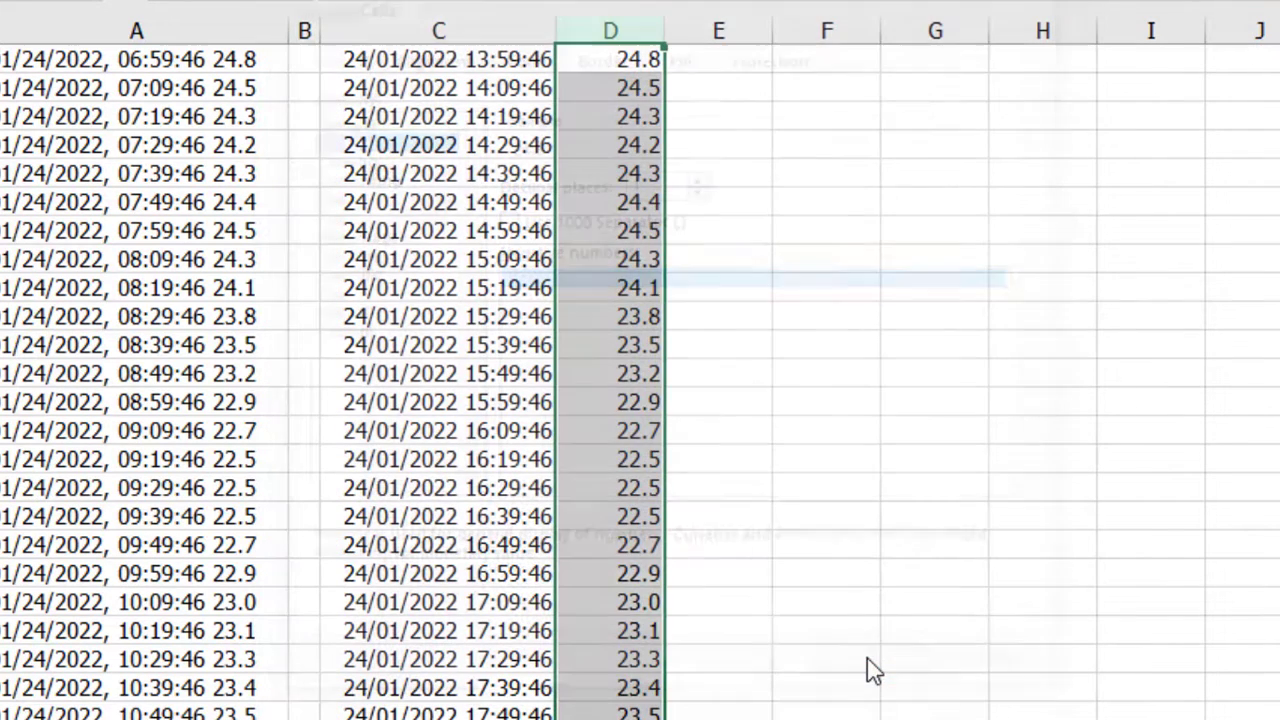
left_click(645, 606)
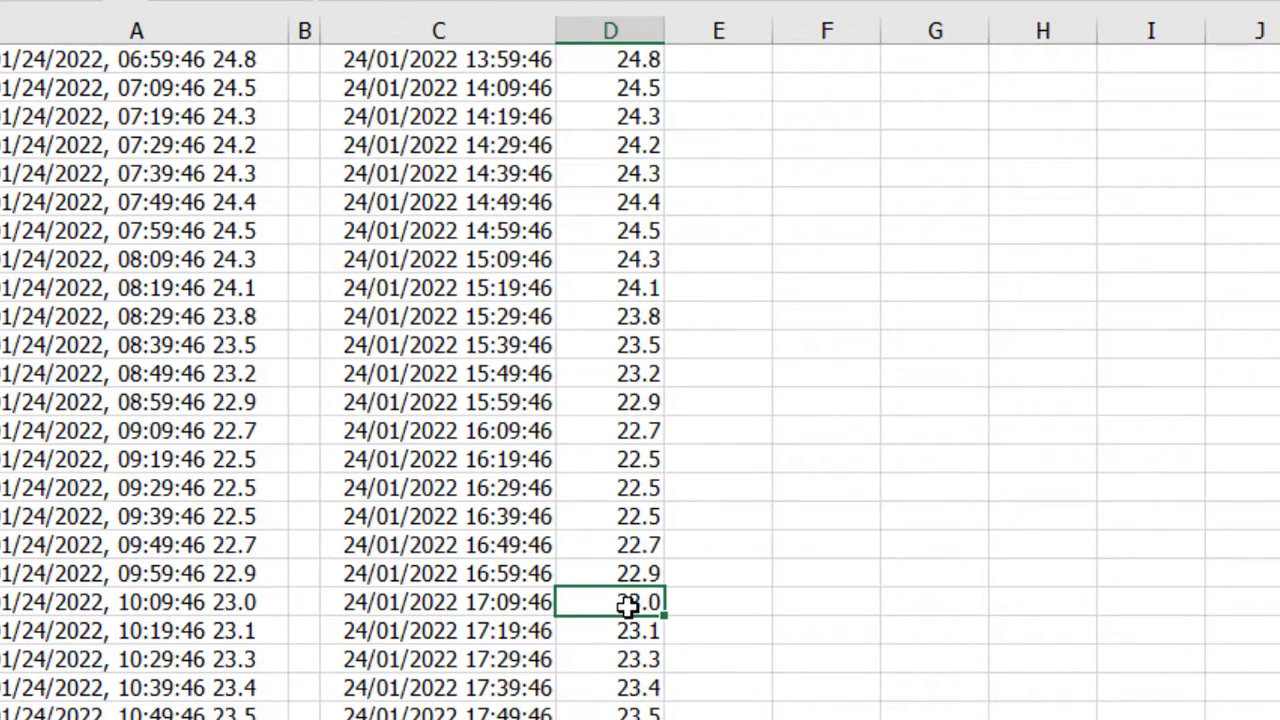
Step: Scroll down through the converted rows and mark row 61, where the date rolls over
scroll(628, 604, "down", 3)
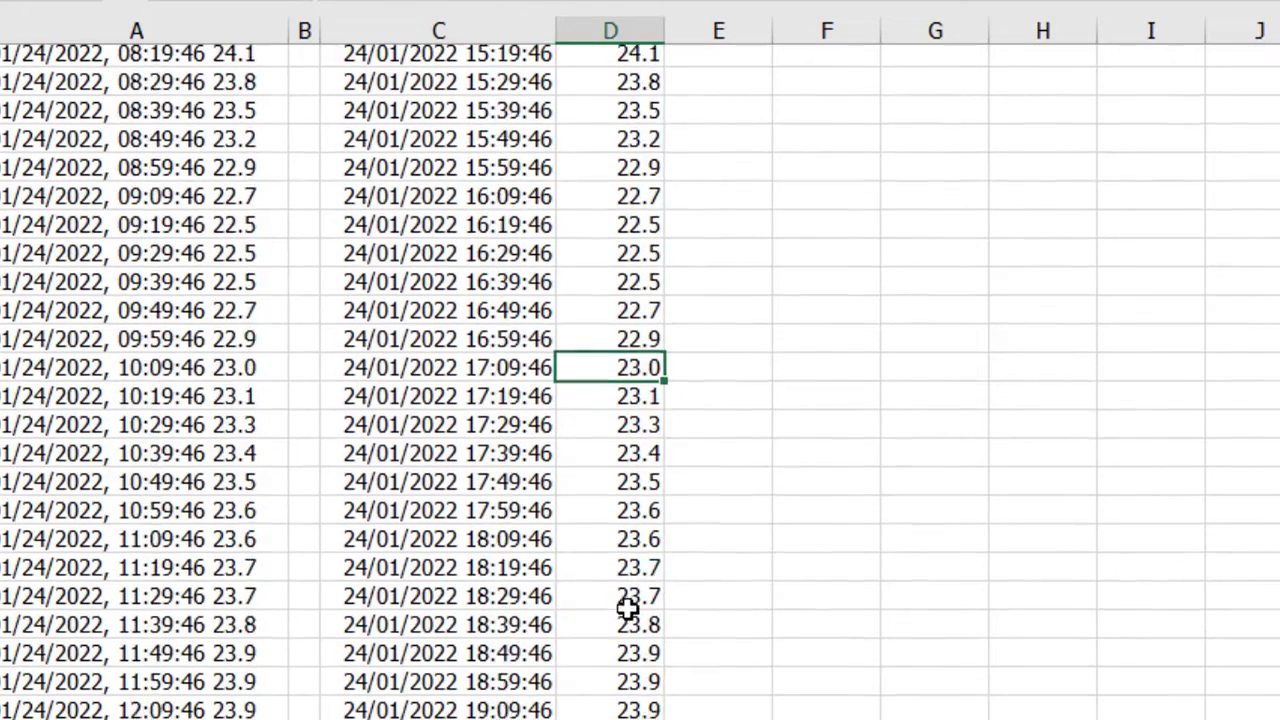
scroll(628, 606, "down", 1)
scroll(505, 415, "down", 1)
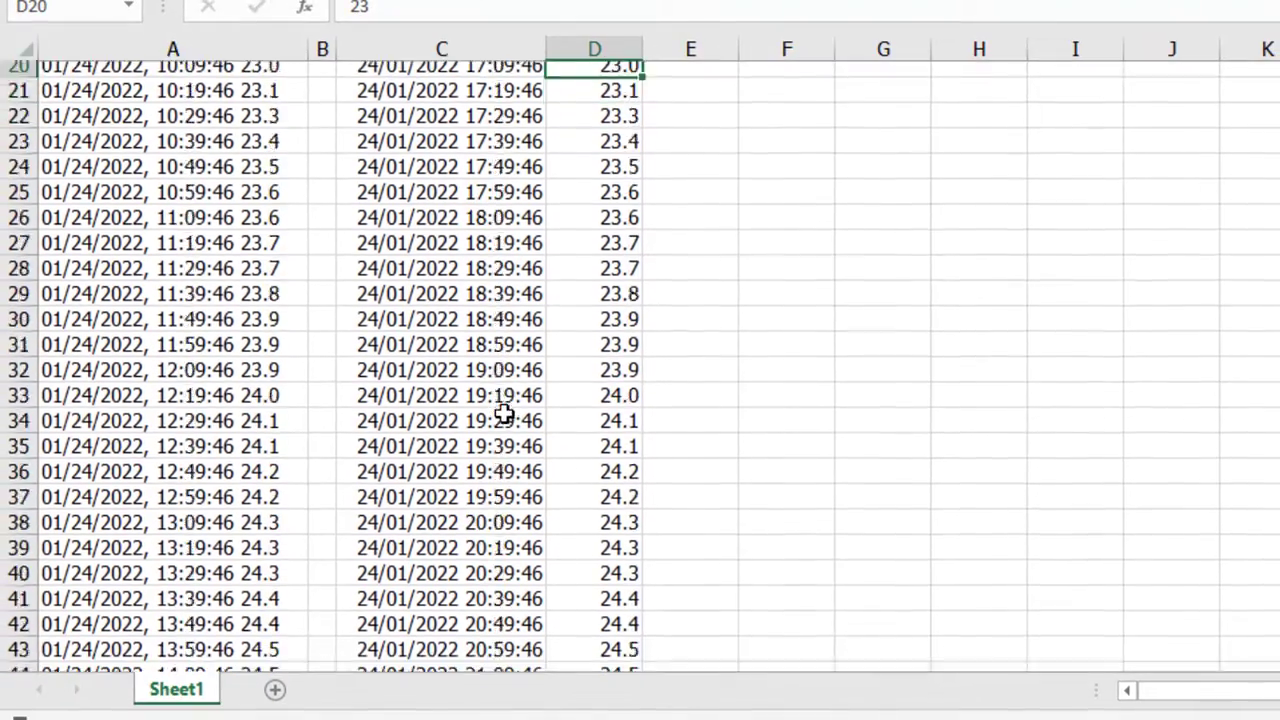
scroll(505, 415, "down", 2)
scroll(505, 418, "down", 3)
scroll(503, 422, "down", 1)
scroll(503, 420, "down", 1)
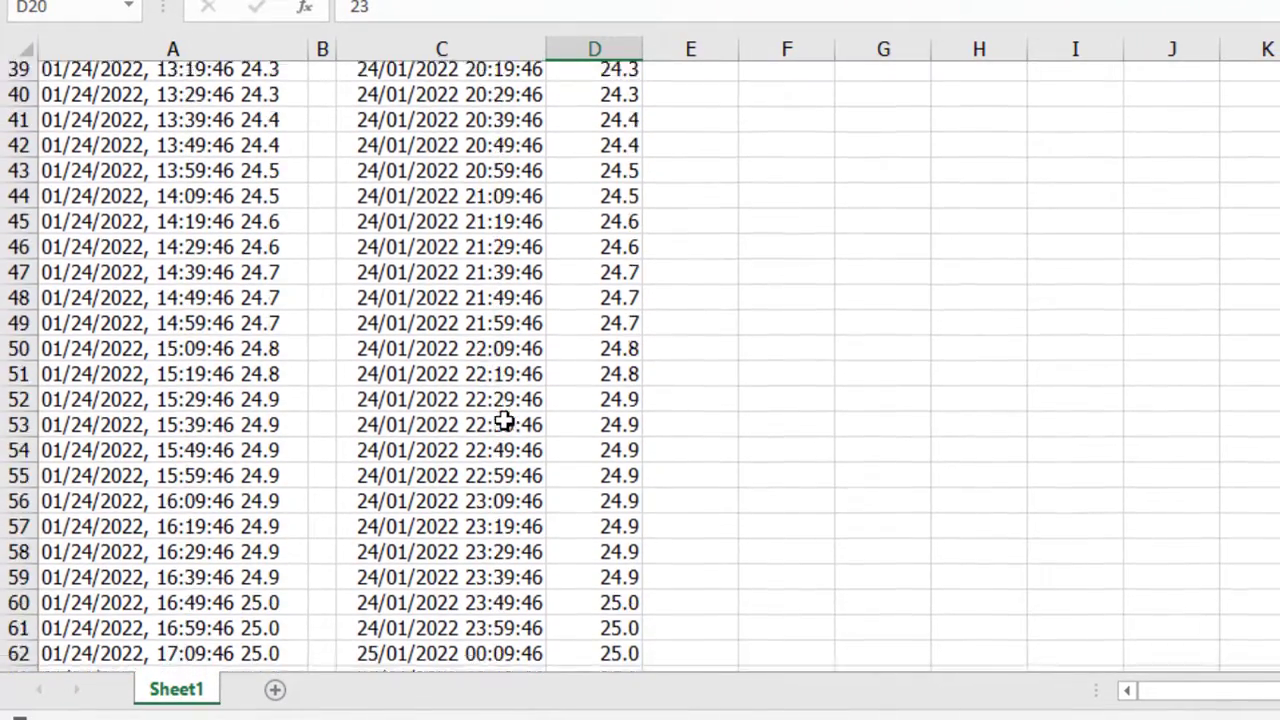
scroll(503, 460, "down", 2)
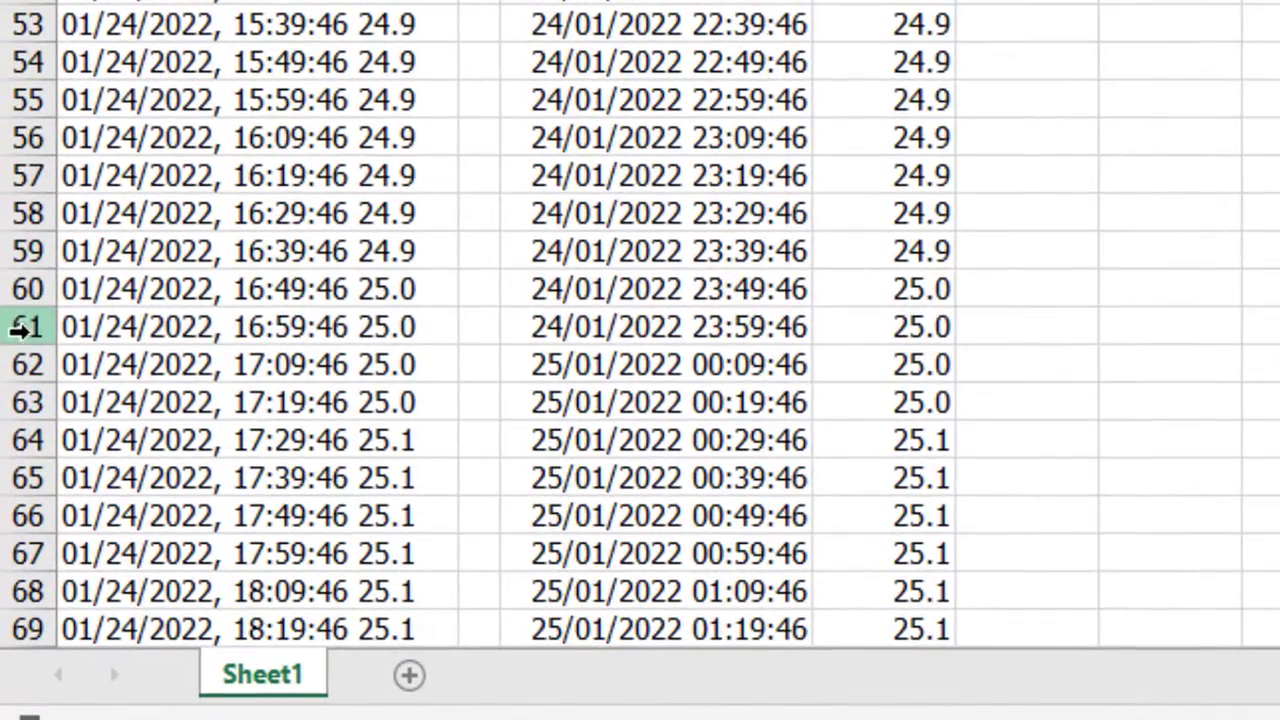
left_click(20, 448)
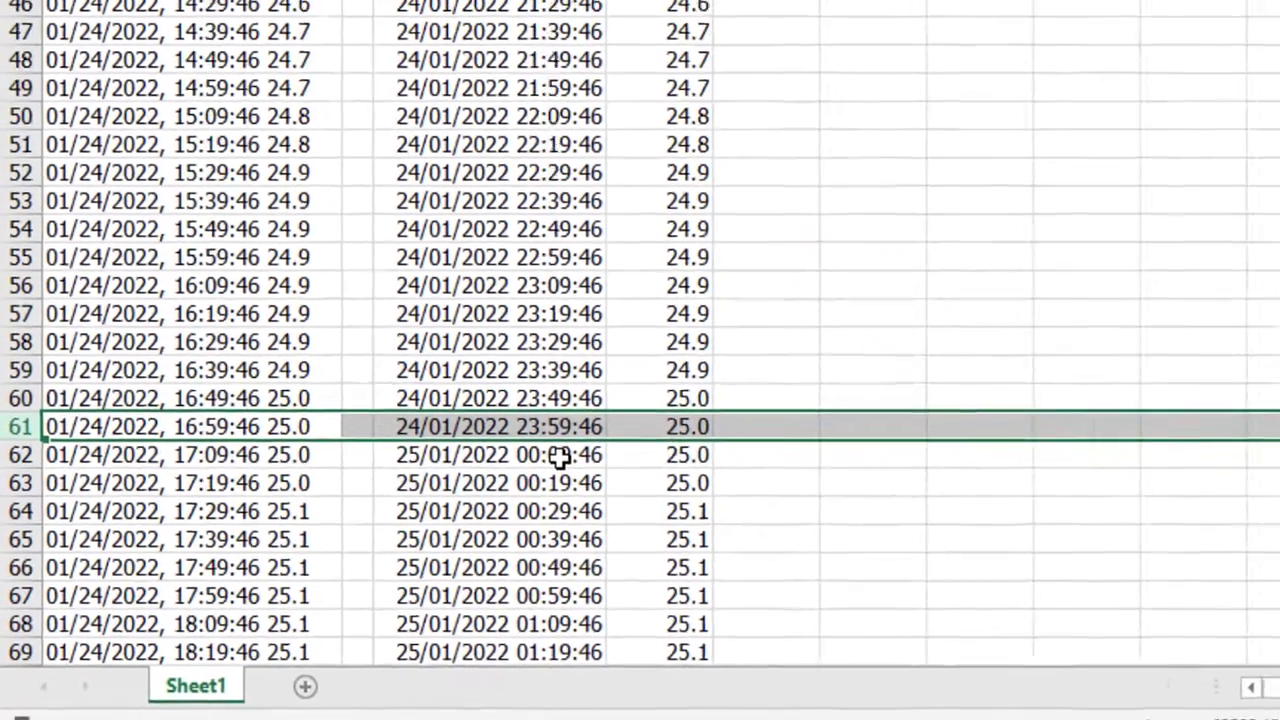
Step: Select the date-time and temperature data in C1:D284
scroll(527, 472, "up", 9)
scroll(527, 472, "up", 6)
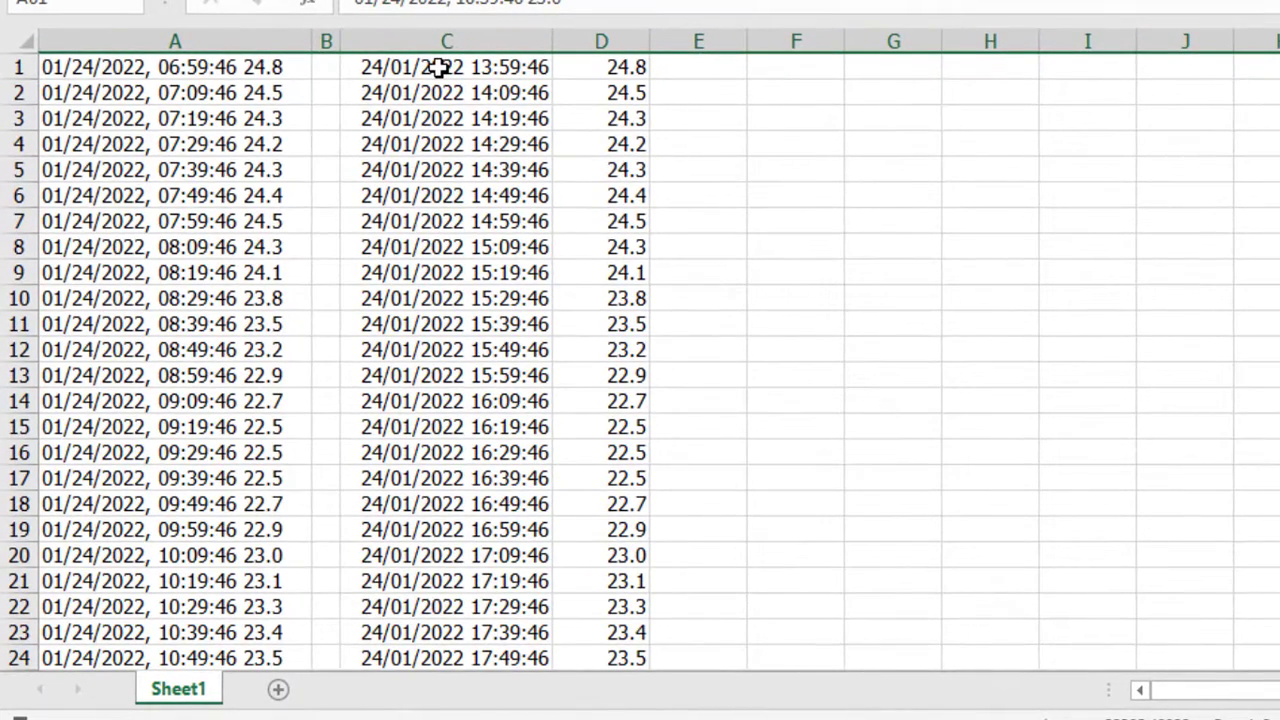
left_click(440, 67)
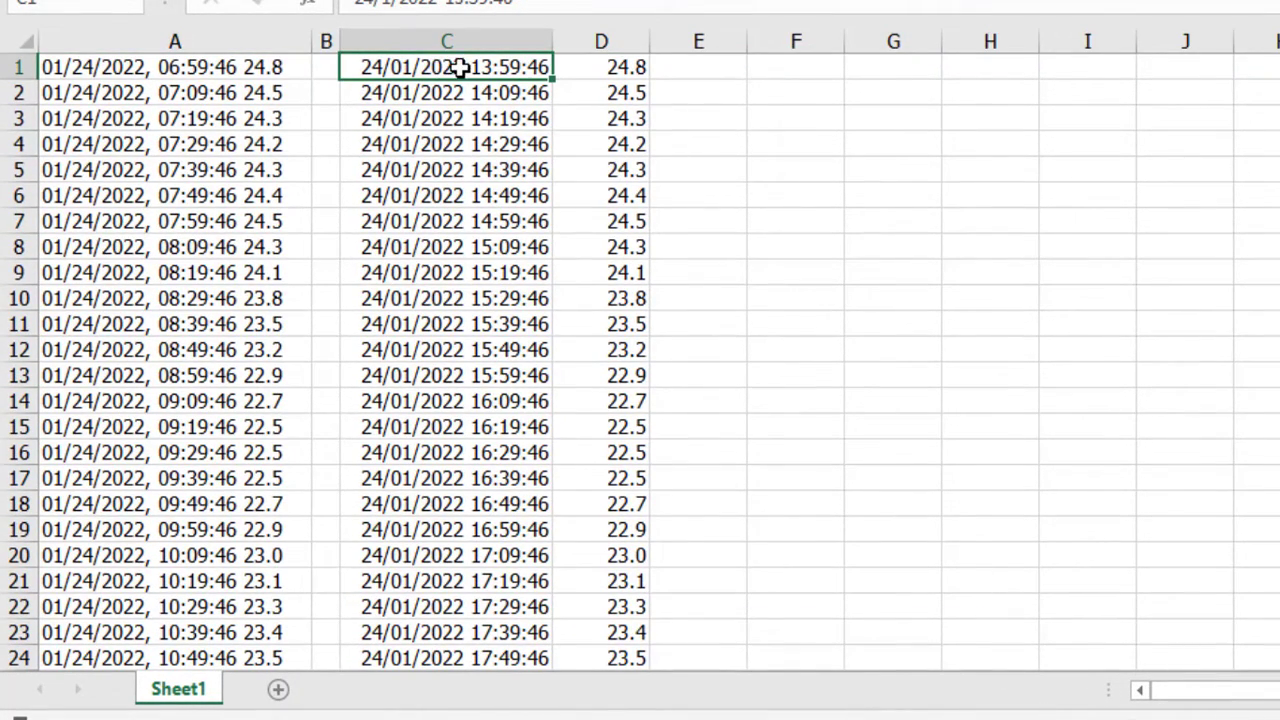
key("shift+Right")
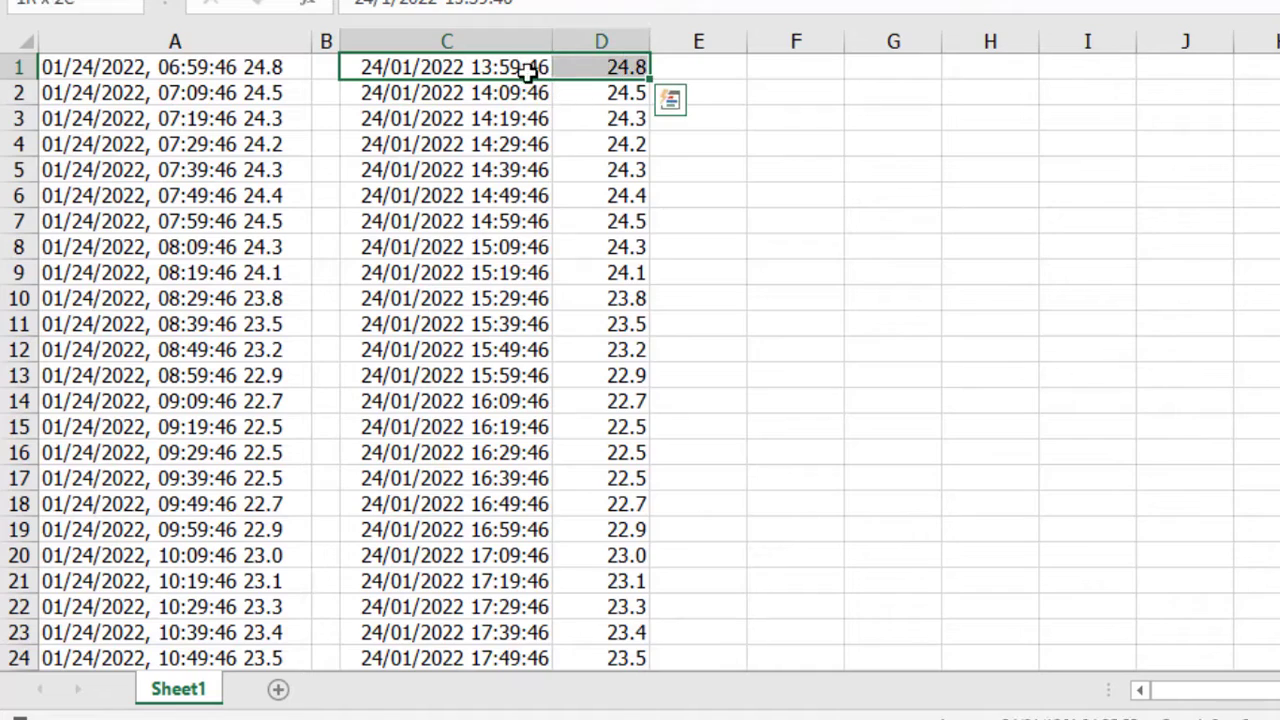
key("ctrl+shift+Down")
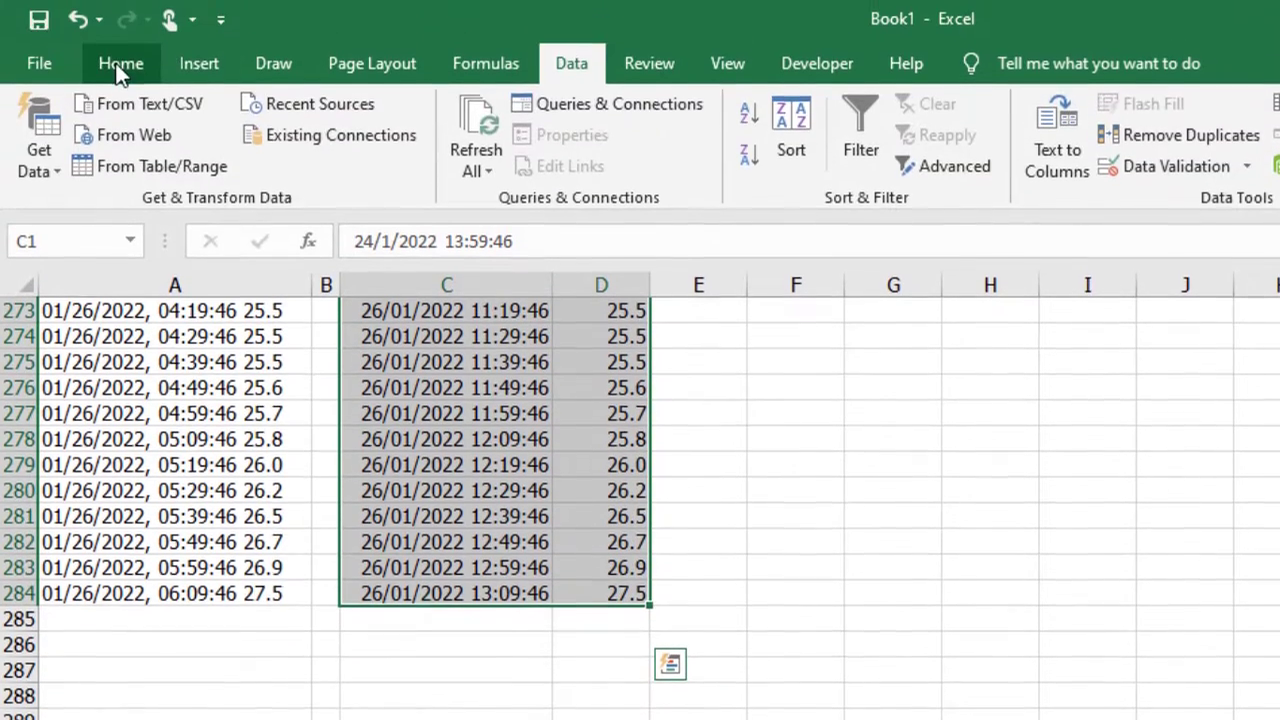
Step: Set the font colour of the C1:D284 date-times and temperatures to green
left_click(118, 64)
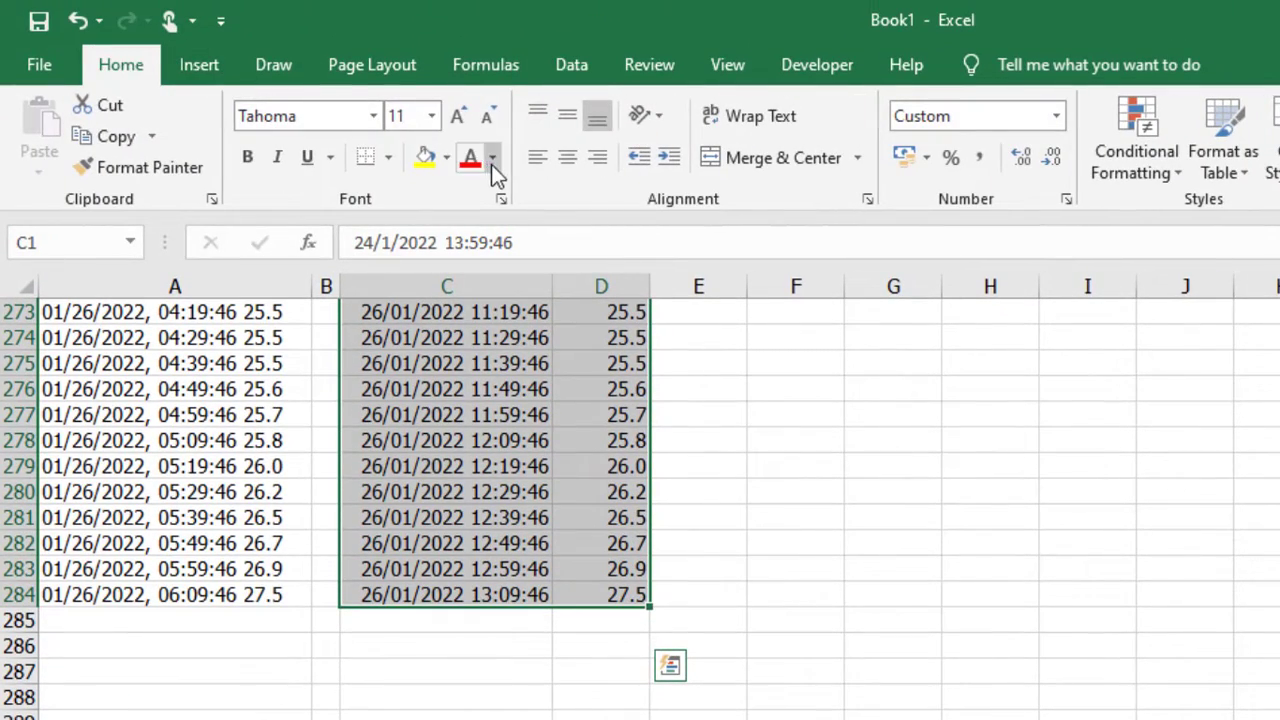
left_click(492, 160)
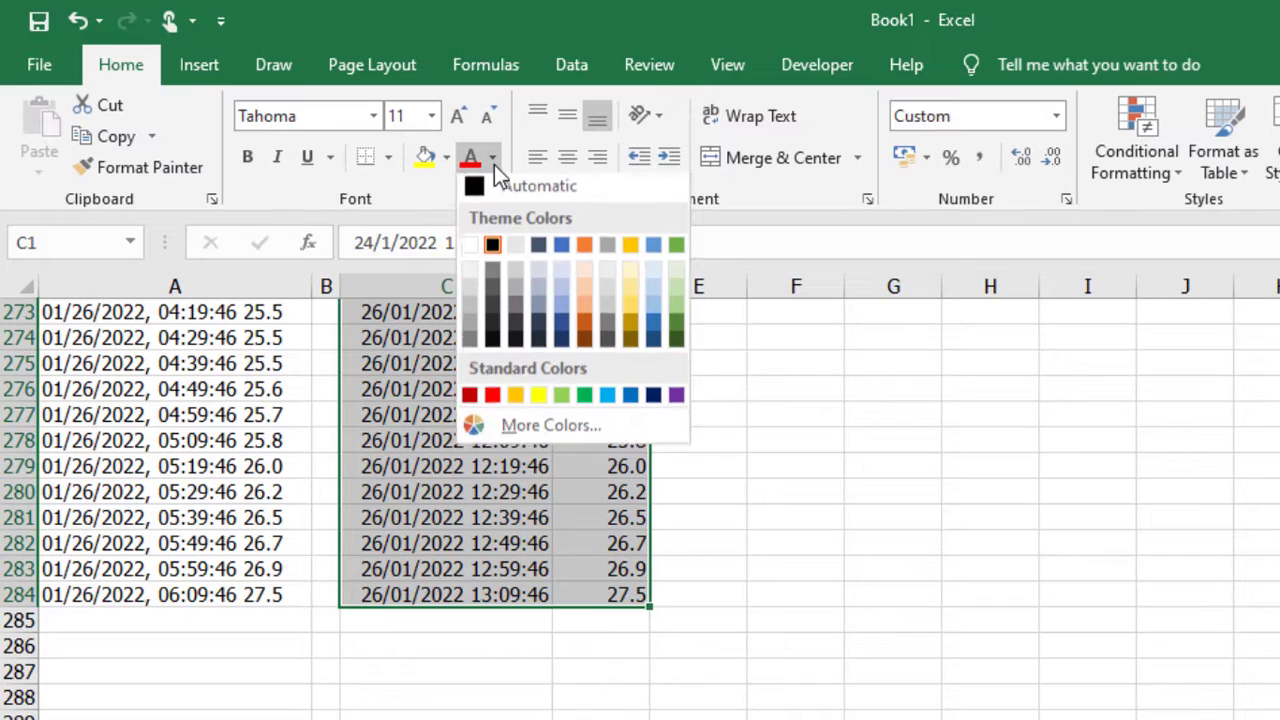
left_click(560, 403)
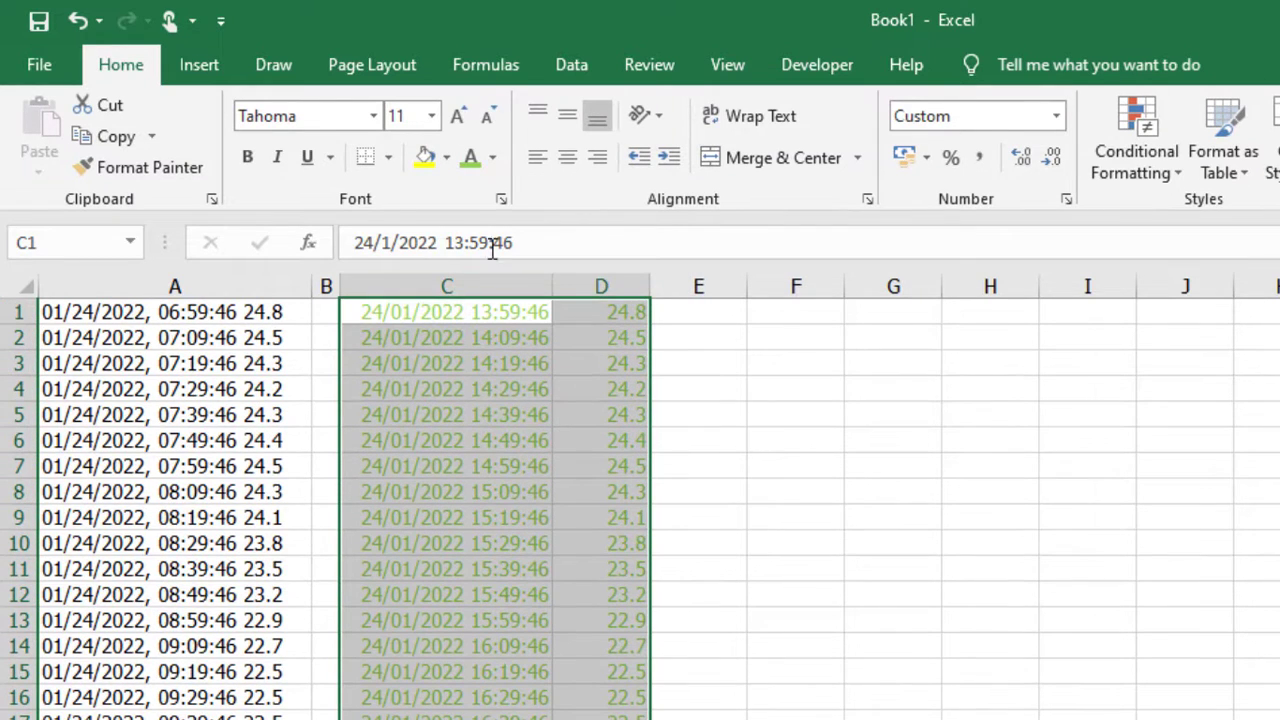
left_click(493, 160)
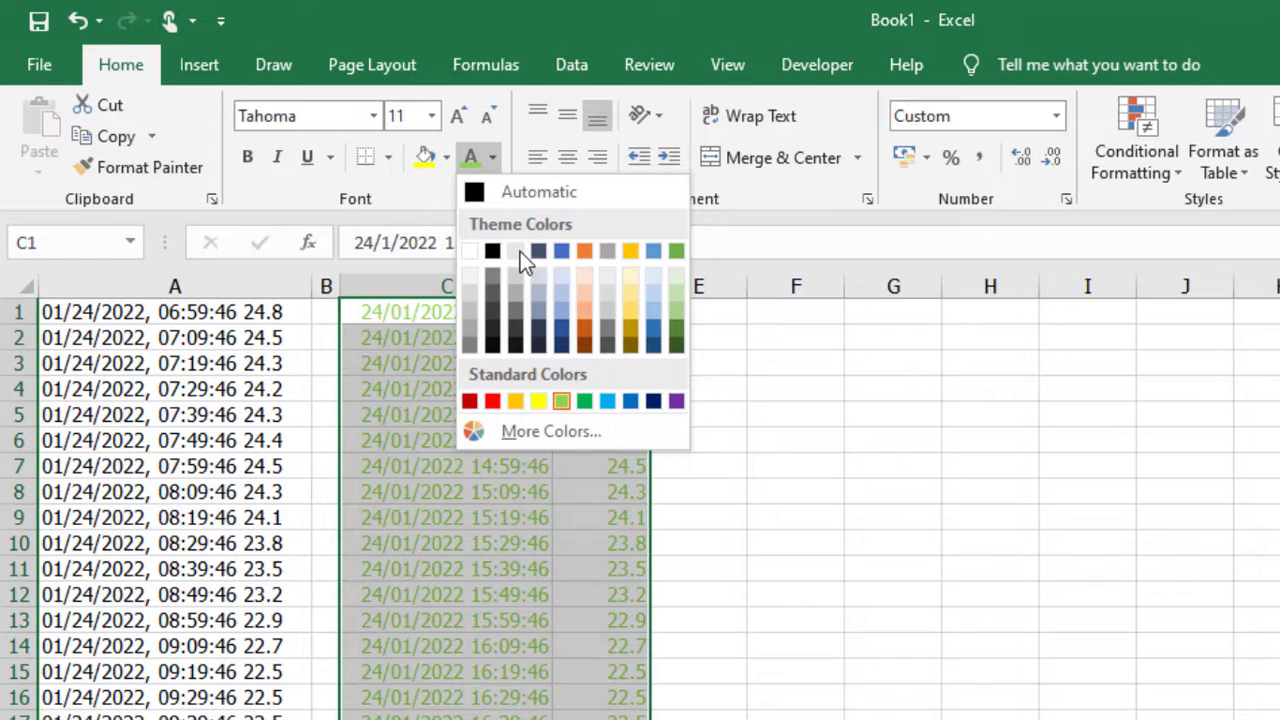
left_click(586, 402)
left_click(455, 466)
Step: Set the font colour of the original log in column A to red
left_click(268, 287)
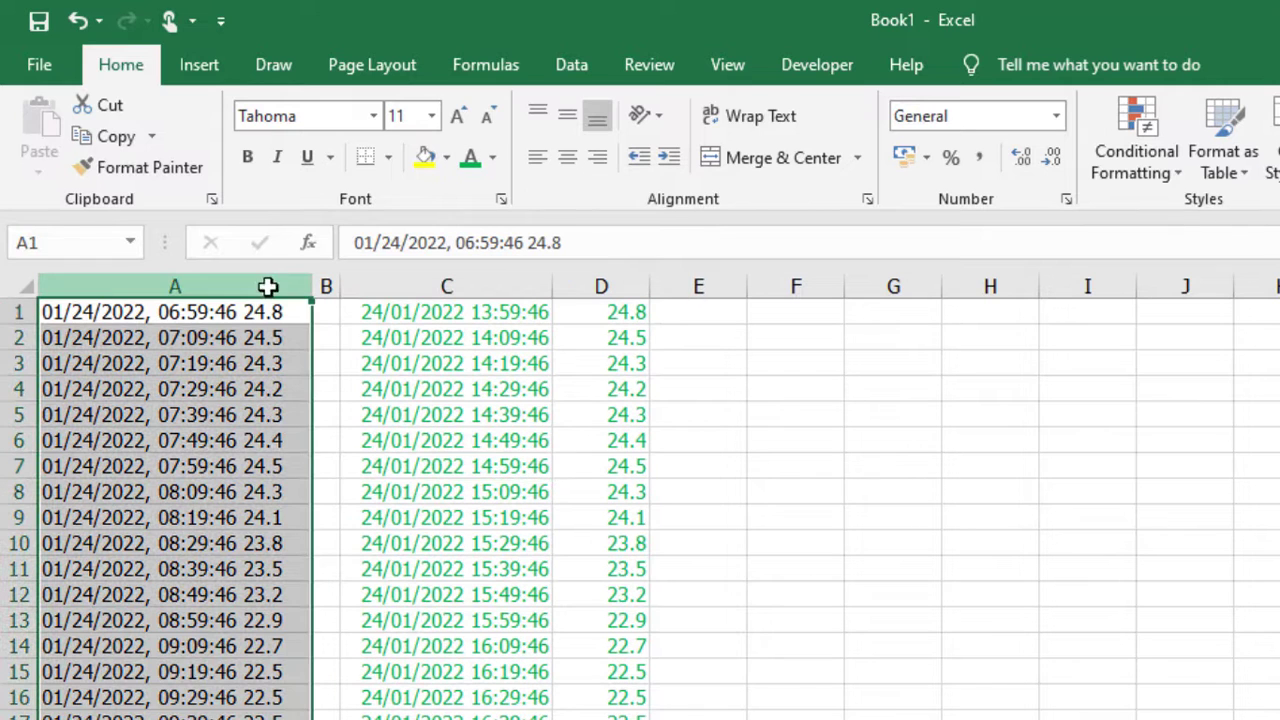
left_click(492, 160)
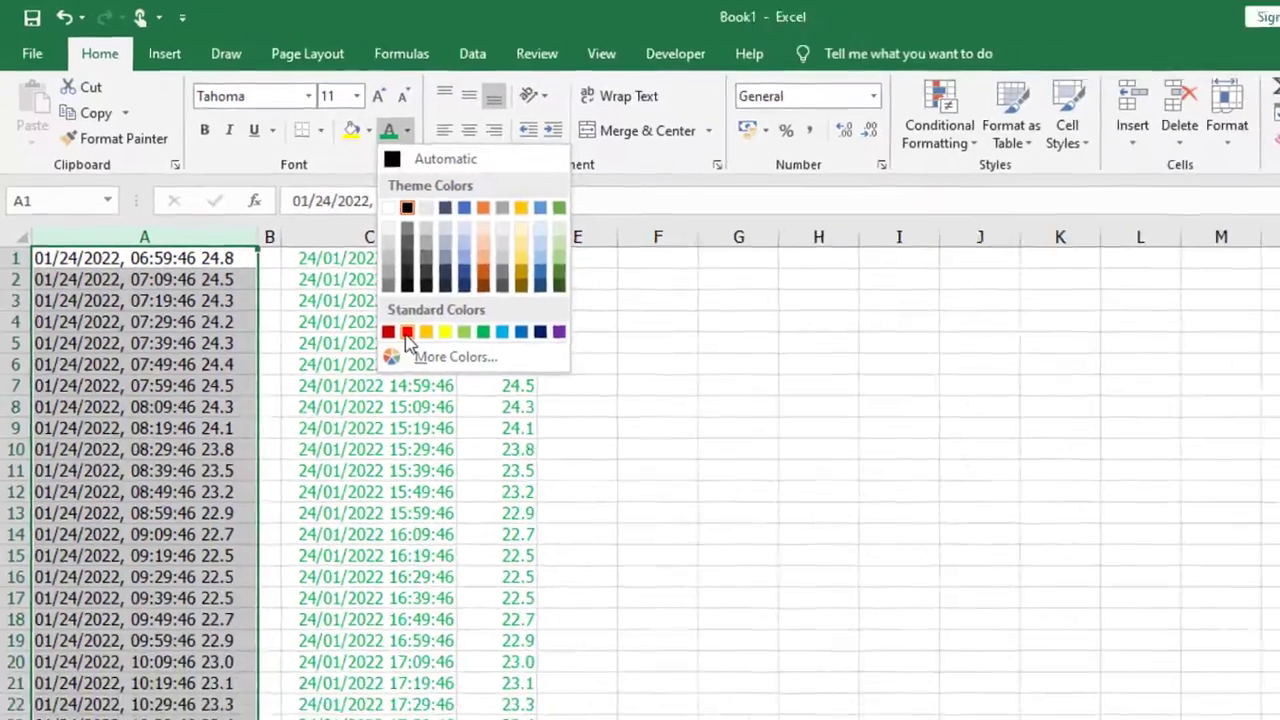
left_click(492, 401)
left_click(343, 287)
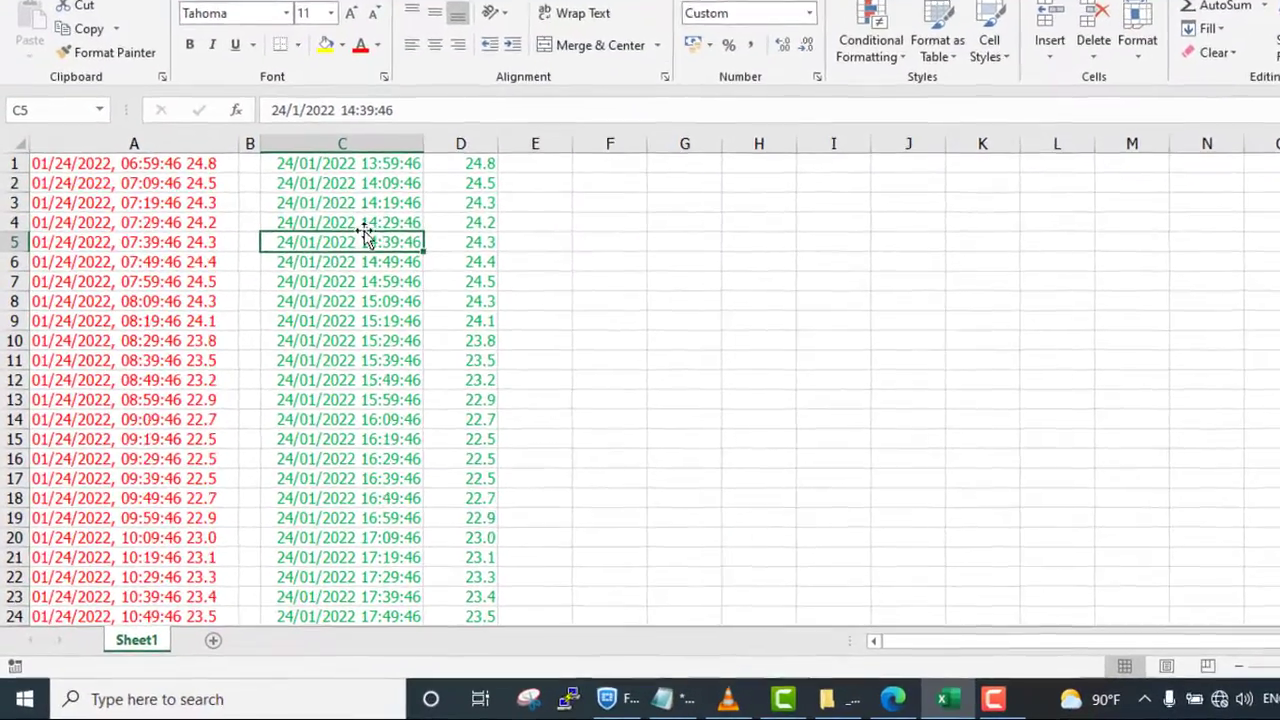
left_click(315, 234)
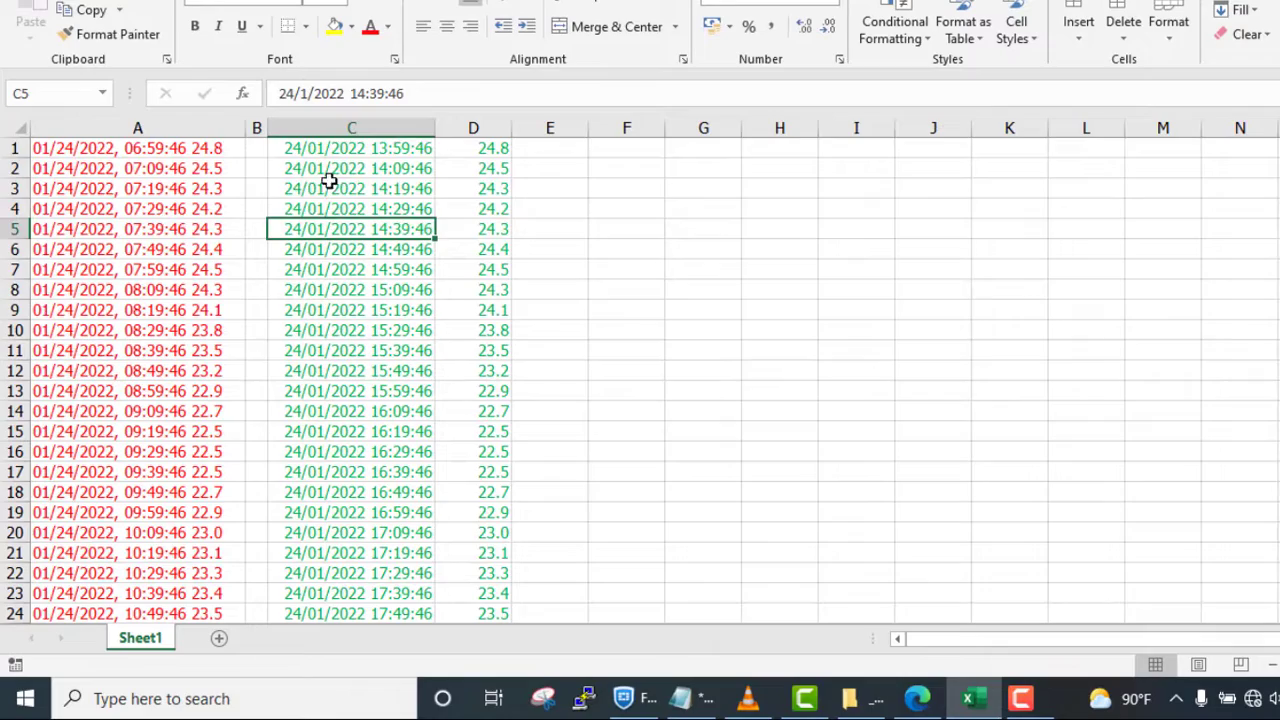
left_click(160, 150)
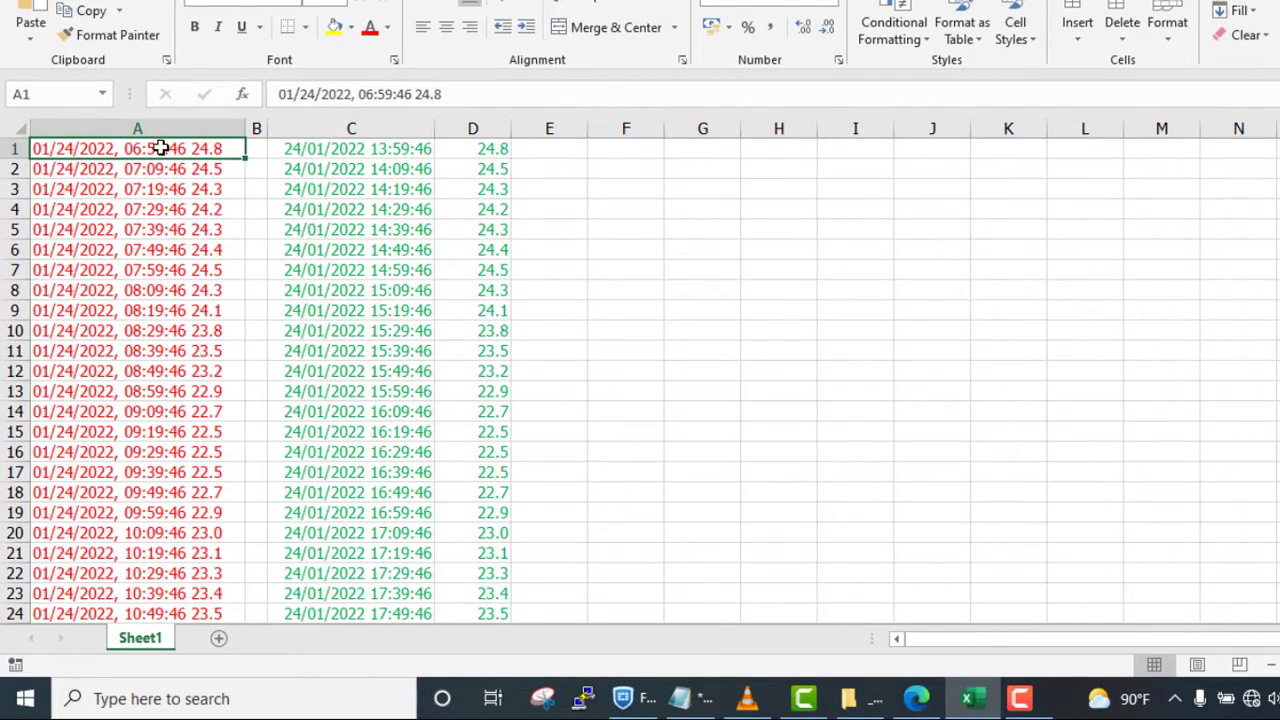
Step: Copy the original log entries in A1:A284
left_click_drag(160, 148, 160, 167)
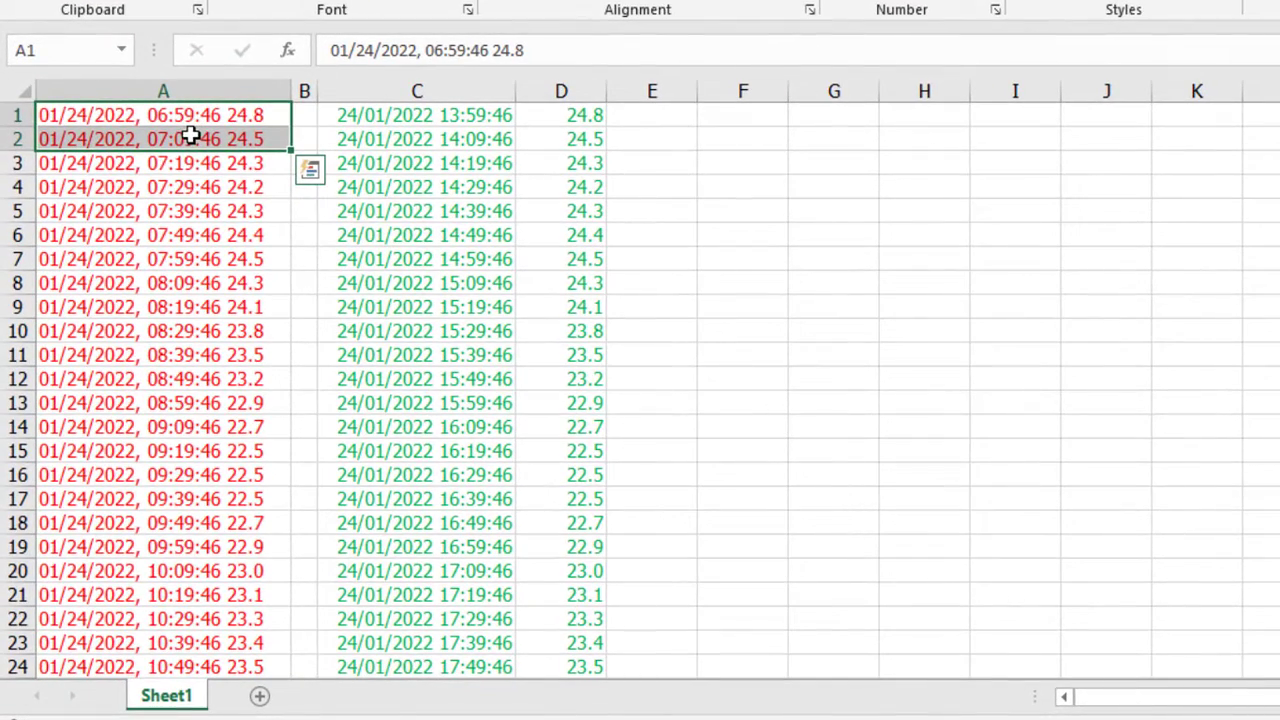
key("ctrl+shift+Down")
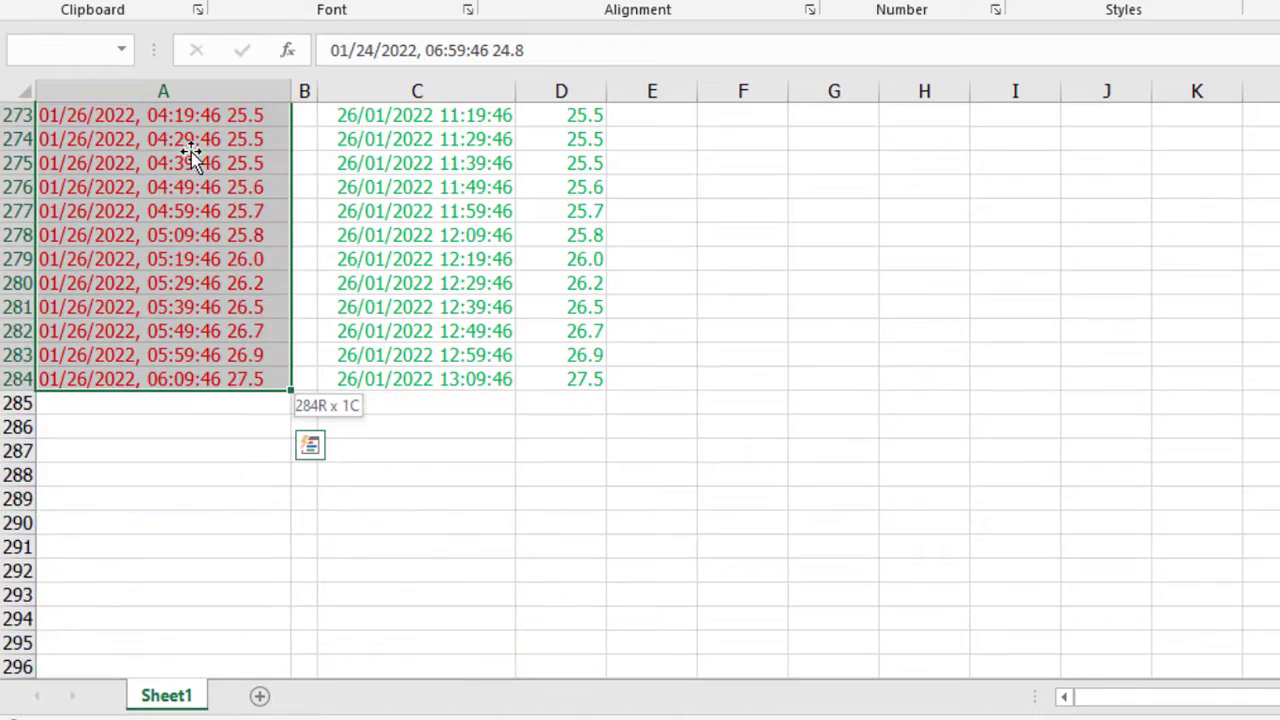
right_click(190, 145)
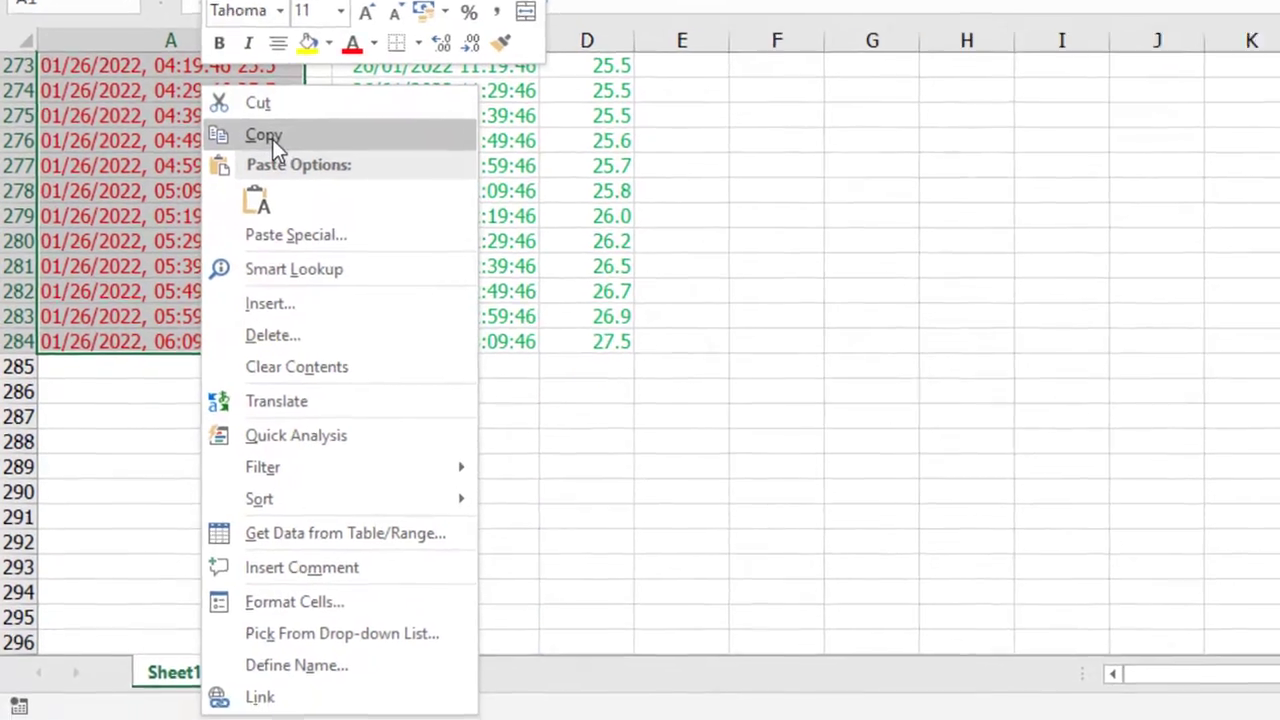
left_click(272, 139)
scroll(314, 377, "up", 15)
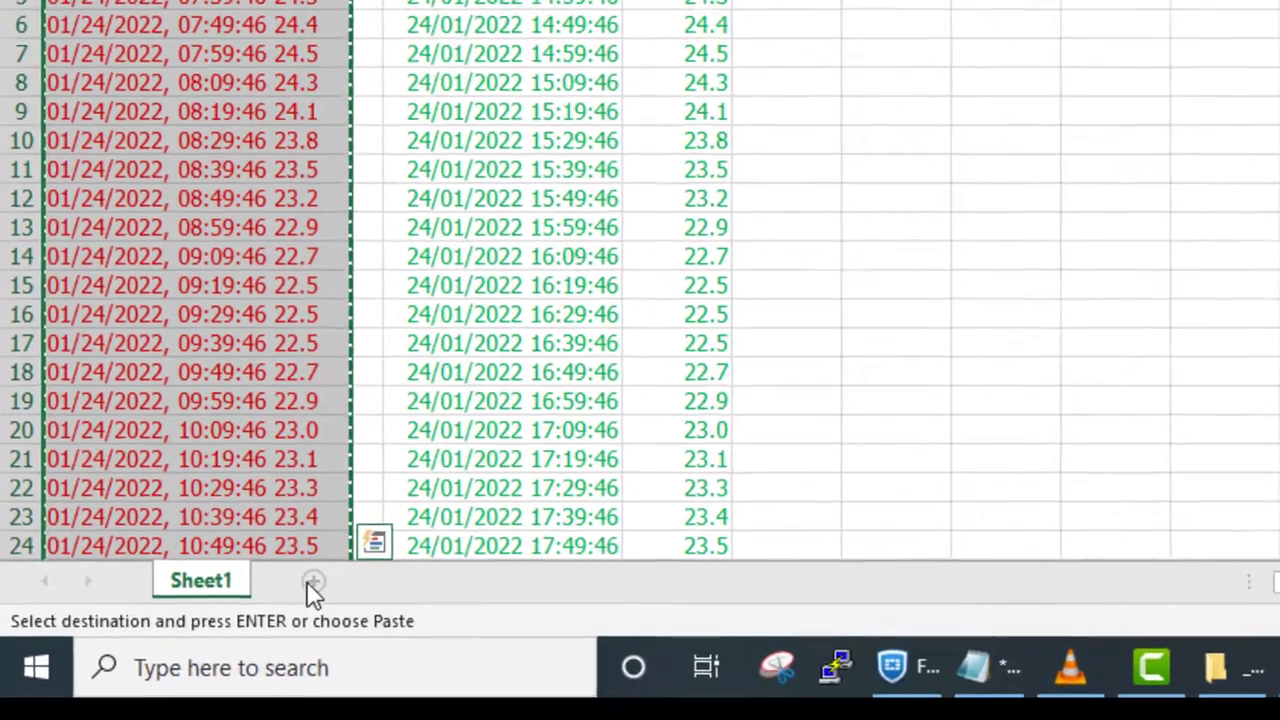
Step: Add a new Sheet3 and paste the copied temperature log into cell A1
left_click(314, 580)
left_click(165, 300)
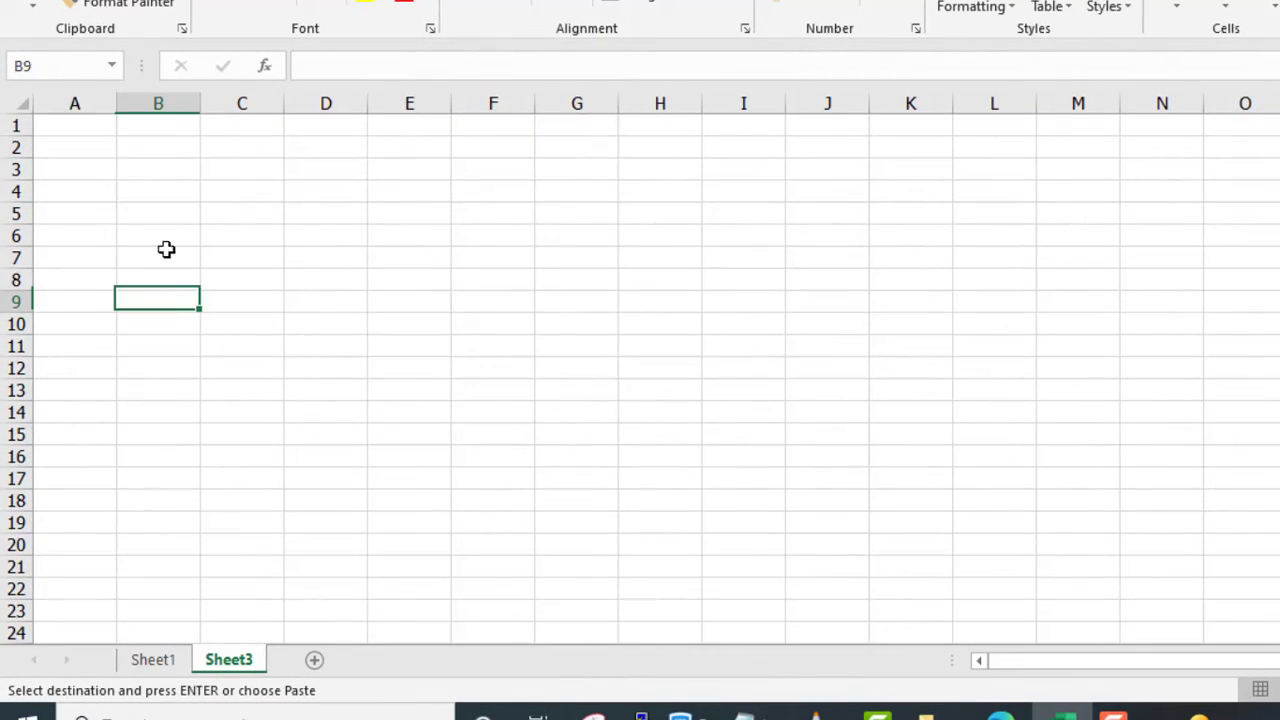
left_click(95, 133)
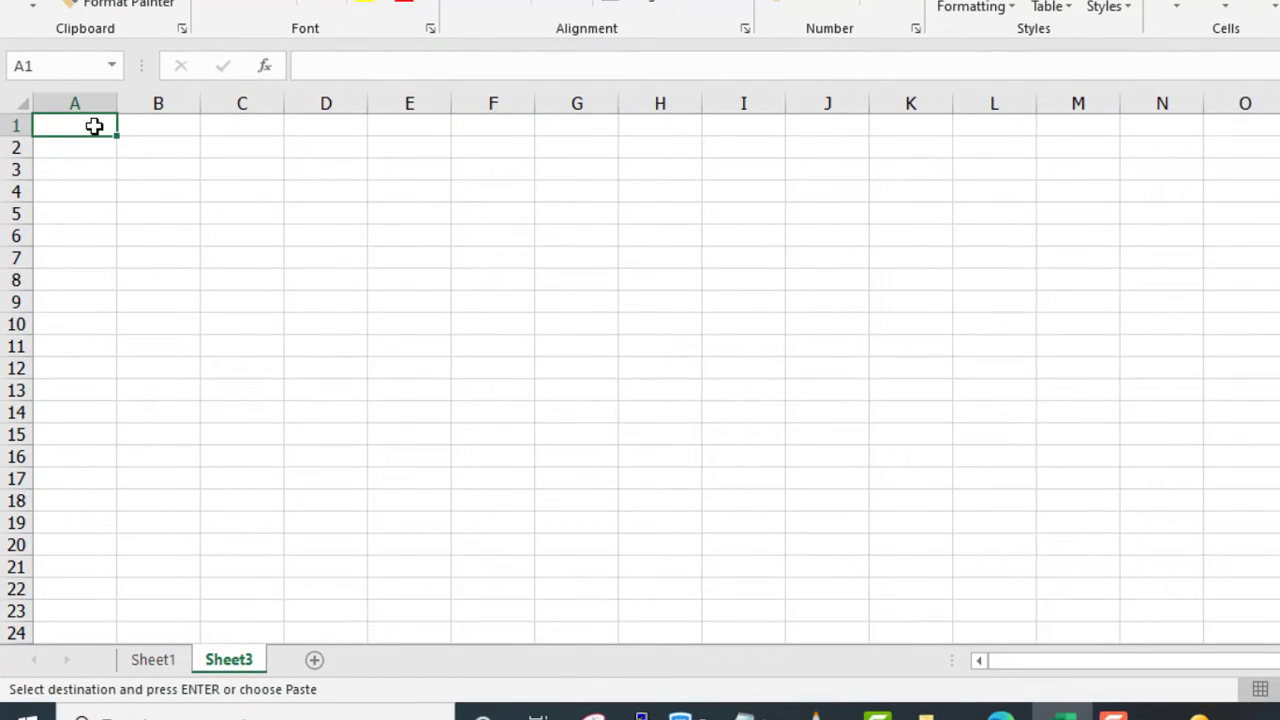
key("ctrl+v")
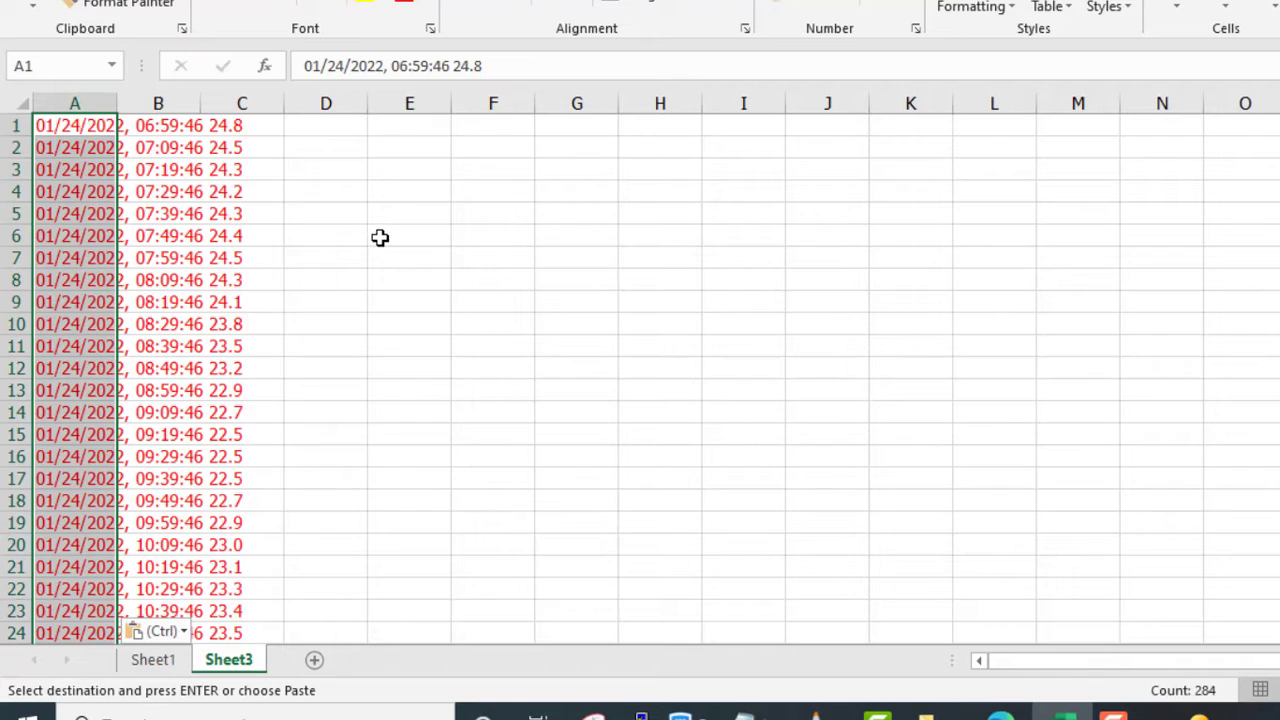
left_click(380, 237)
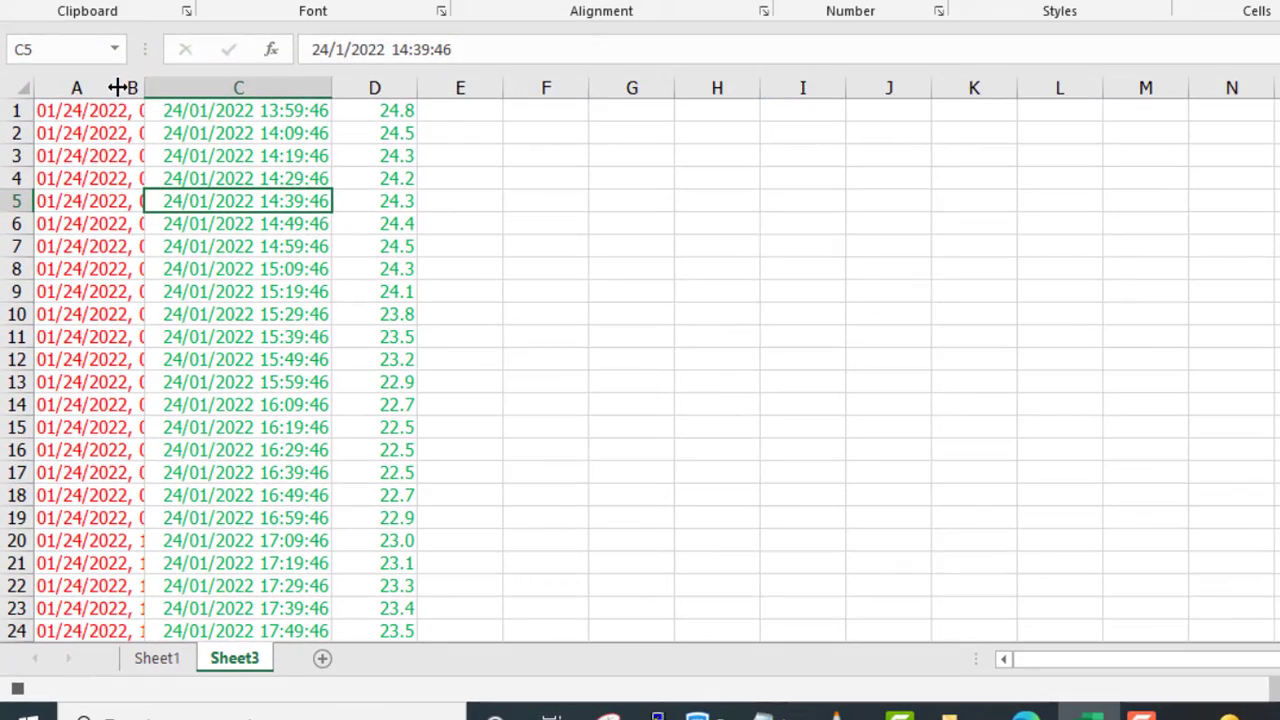
Step: Widen Sheet3's column A in two drags so the full log entries are readable
left_click_drag(118, 88, 250, 88)
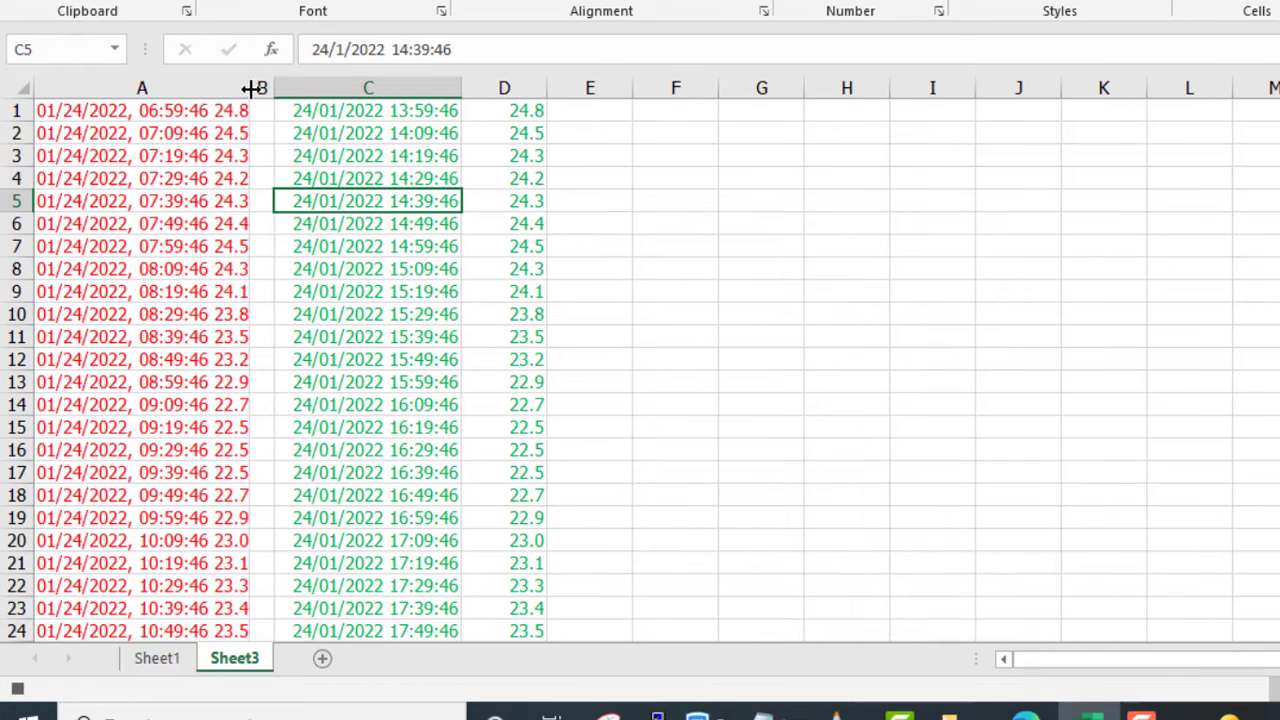
left_click_drag(250, 88, 285, 88)
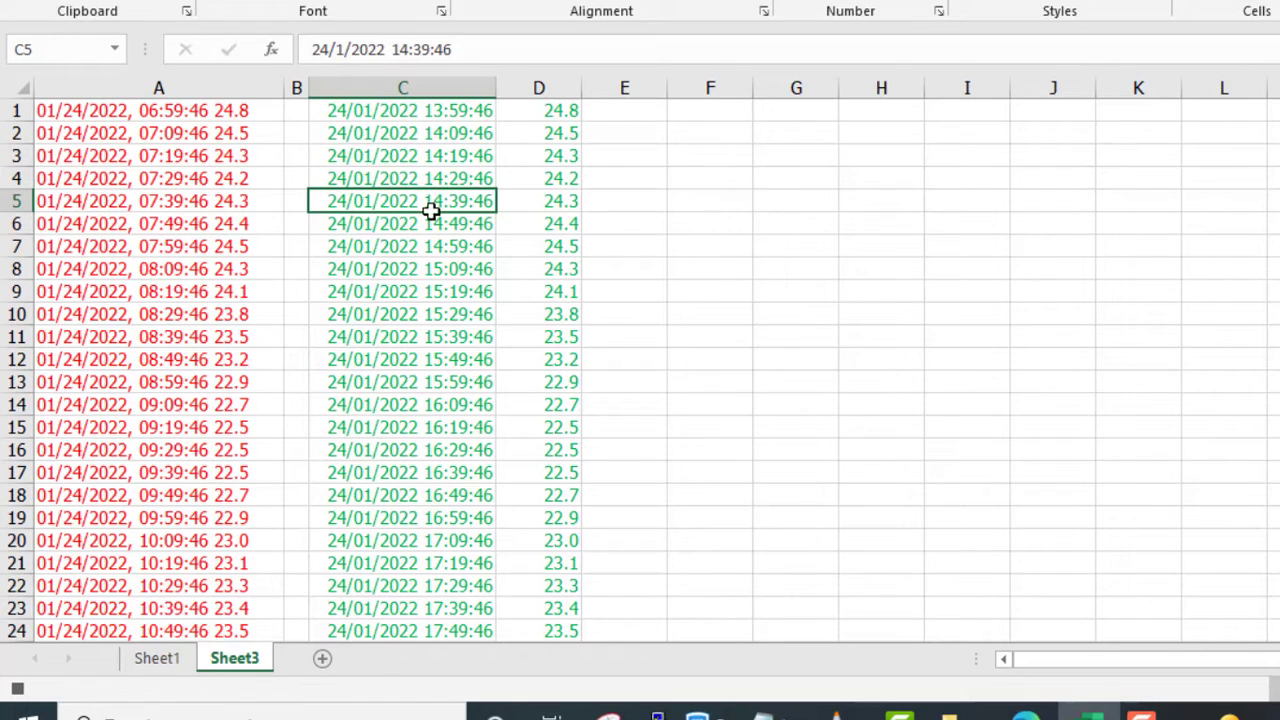
left_click(446, 427)
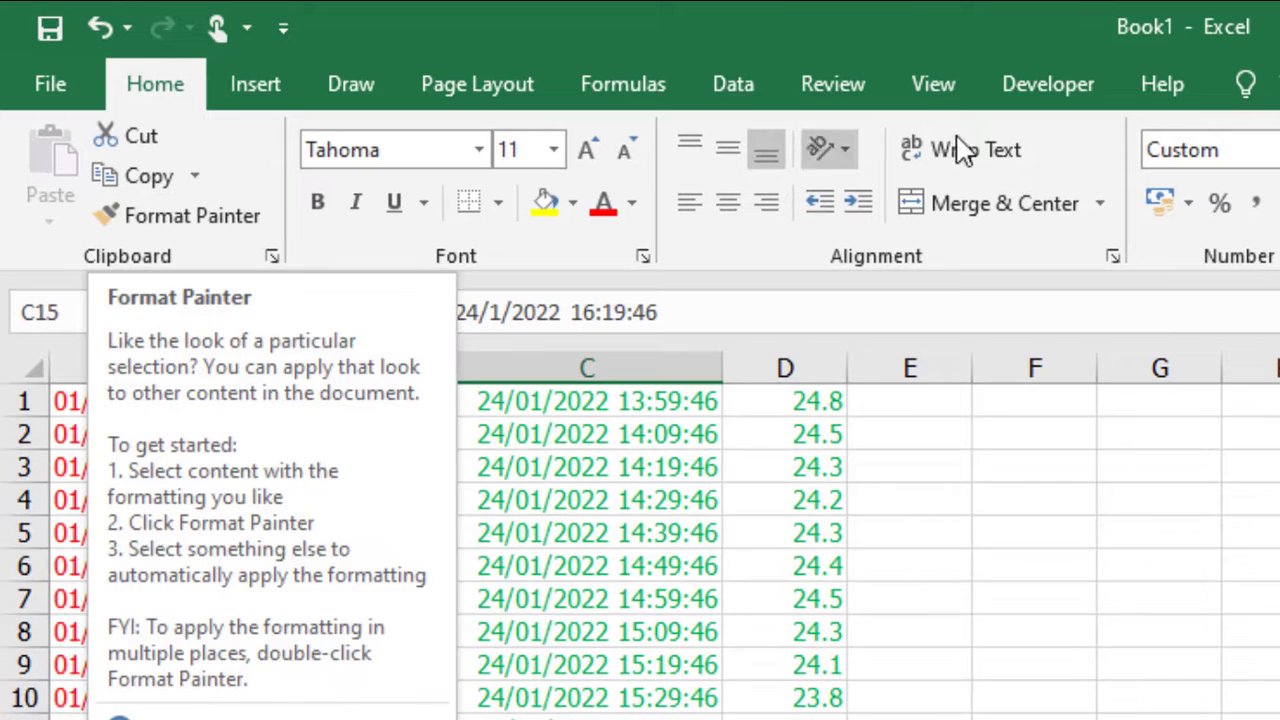
Step: Open Module1 in the Visual Basic editor and select Macro2's five column-width lines
left_click(1037, 85)
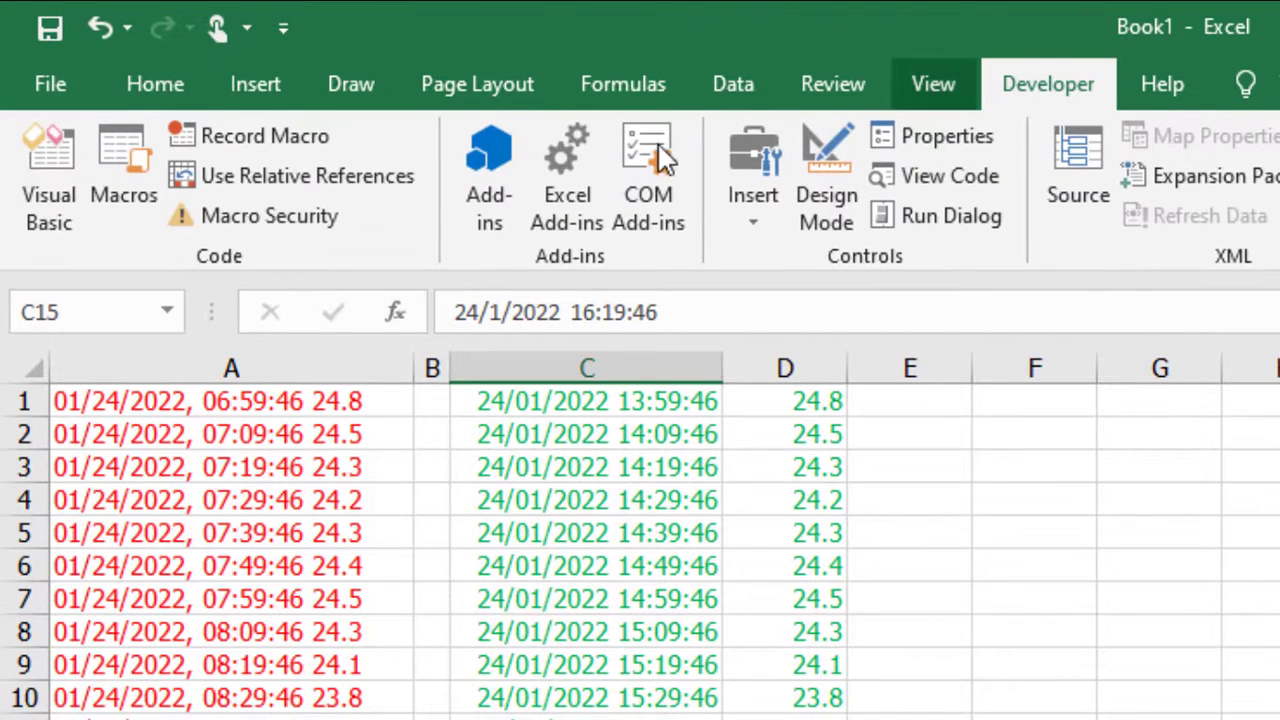
left_click(70, 220)
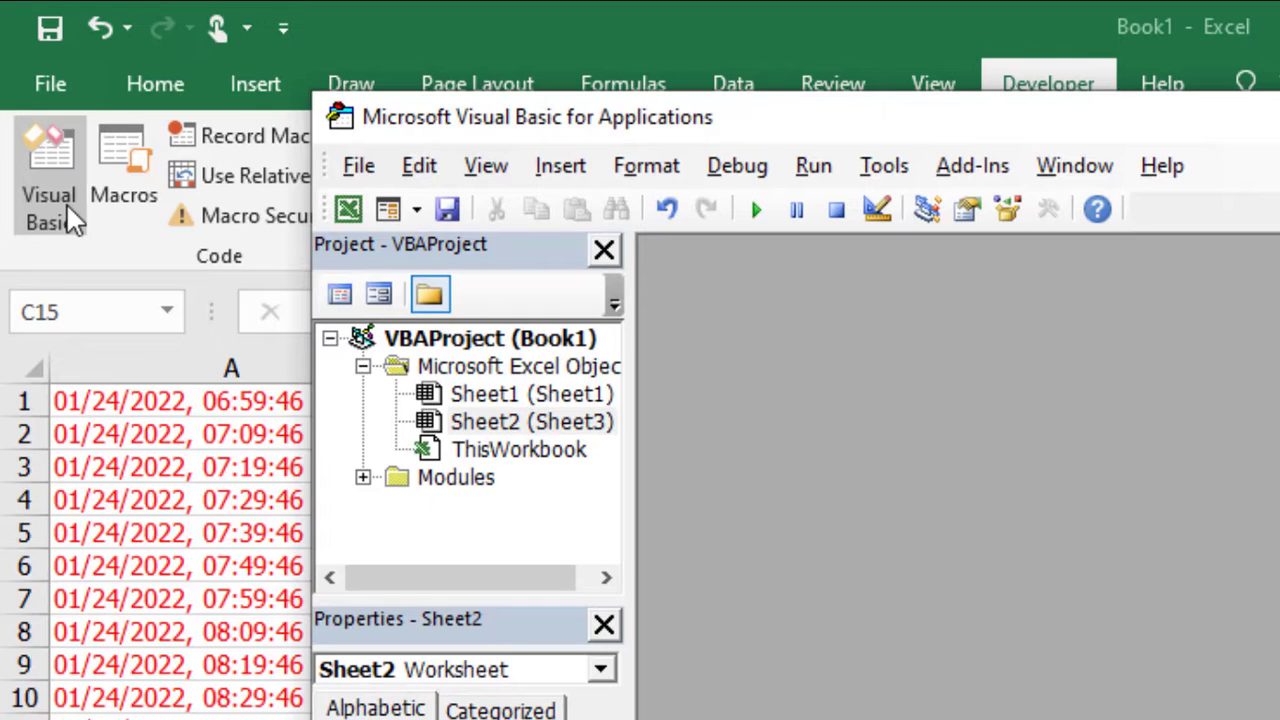
double_click(450, 479)
double_click(485, 505)
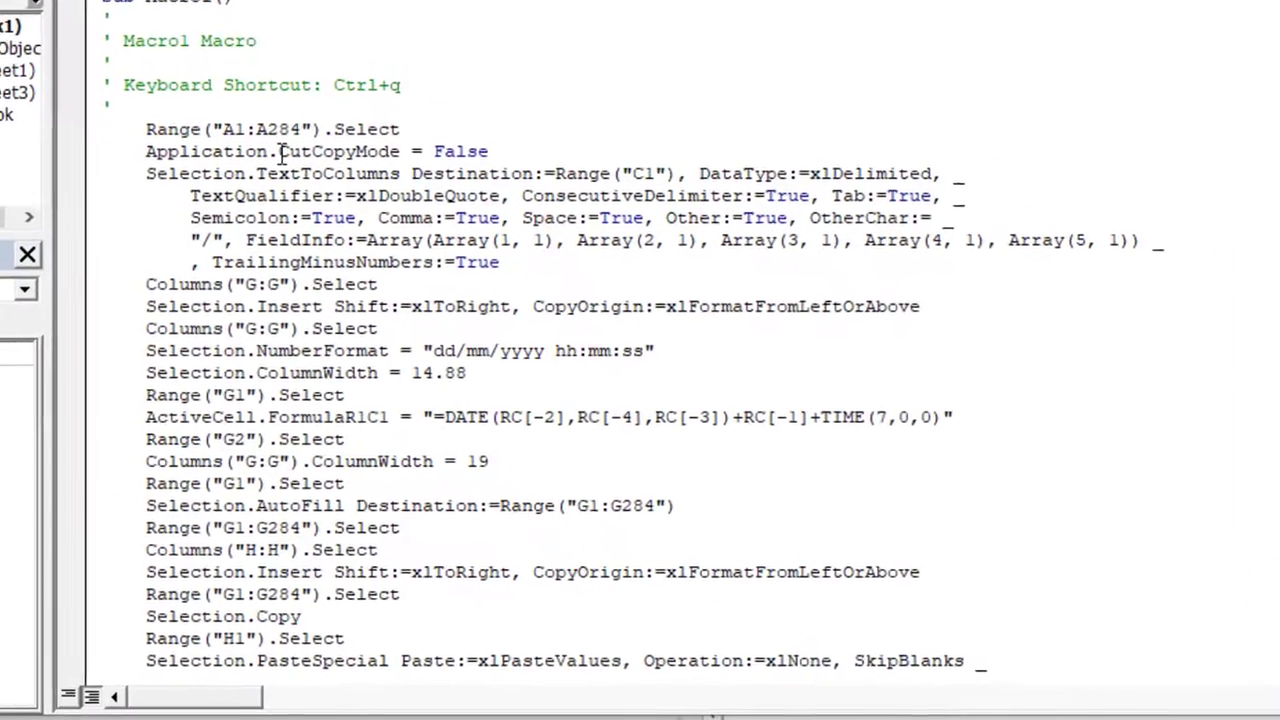
scroll(440, 270, "down", 5)
scroll(400, 330, "down", 15)
scroll(365, 375, "down", 5)
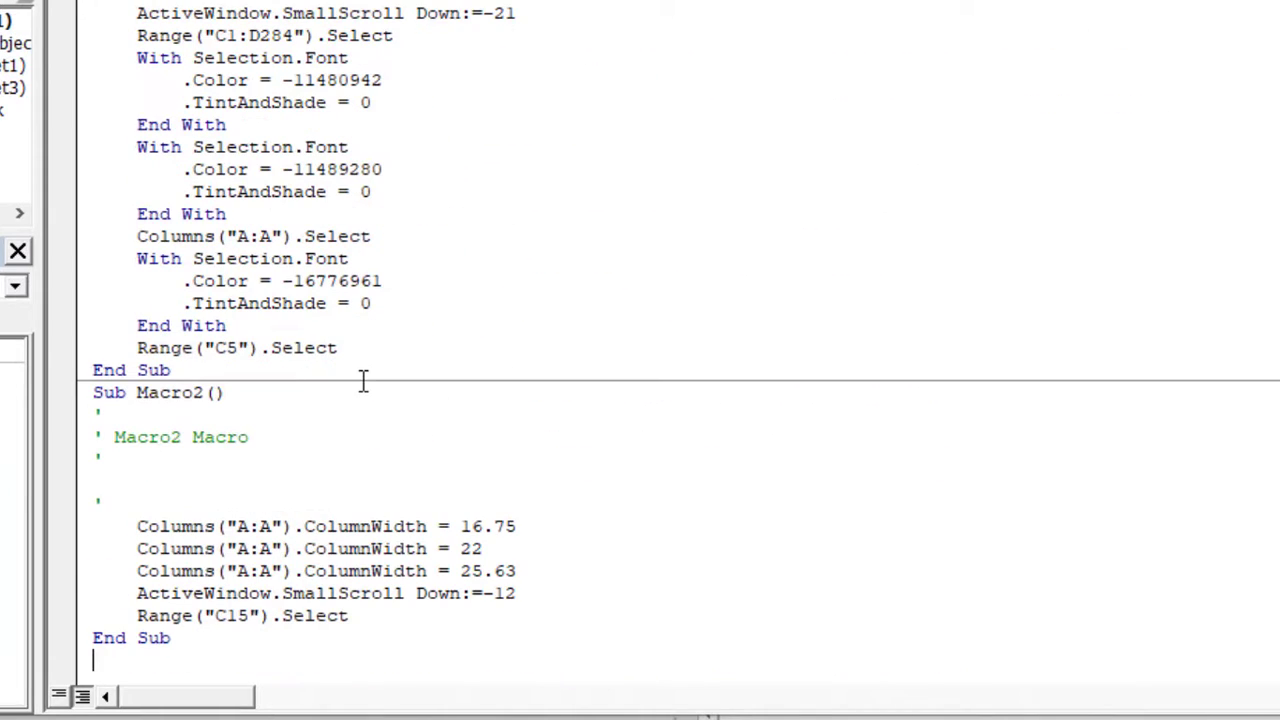
left_click_drag(137, 525, 356, 620)
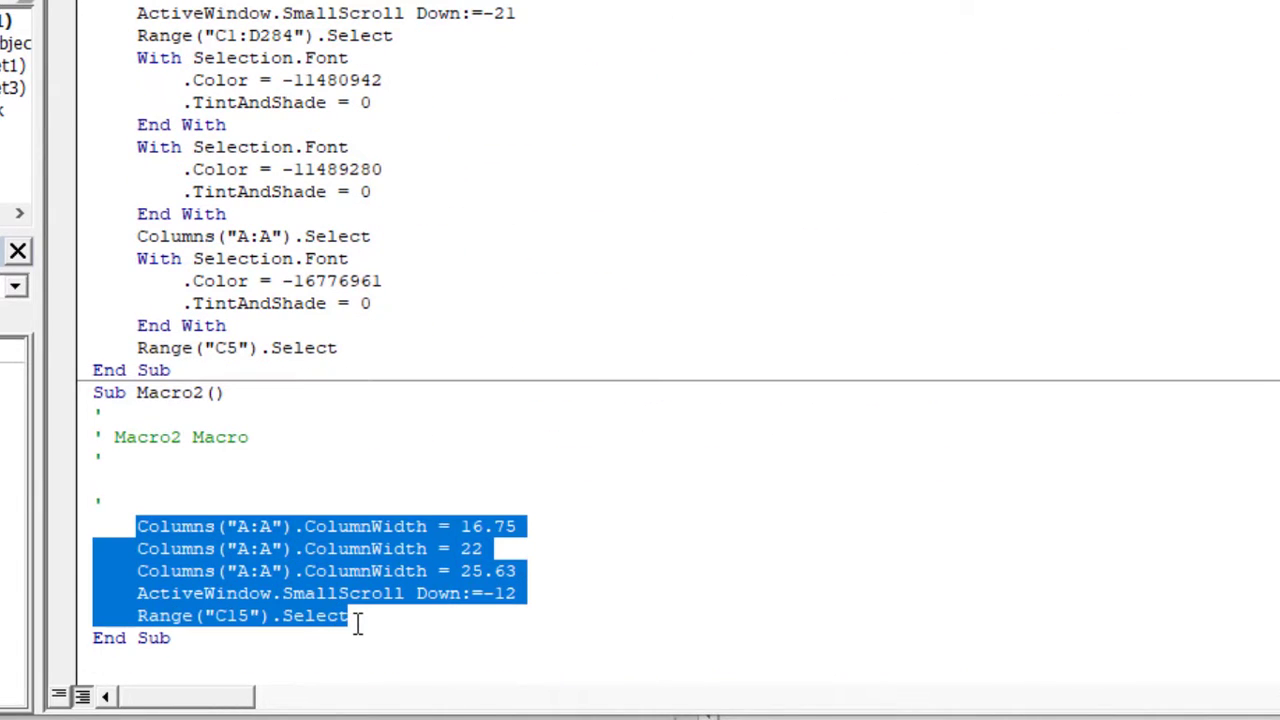
Step: Paste those lines at the end of Macro1, delete the Macro2 block, and close the editor
left_click(355, 347)
key("Return")
type("Columns(\"A:A\").ColumnWidth = 16.75     Columns(\"A:A\").ColumnWidth = 22     Columns(\"A:A\").ColumnWidth = 25.63     ActiveWindow.SmallScroll Down:=-12     Range(\"C15\").Select")
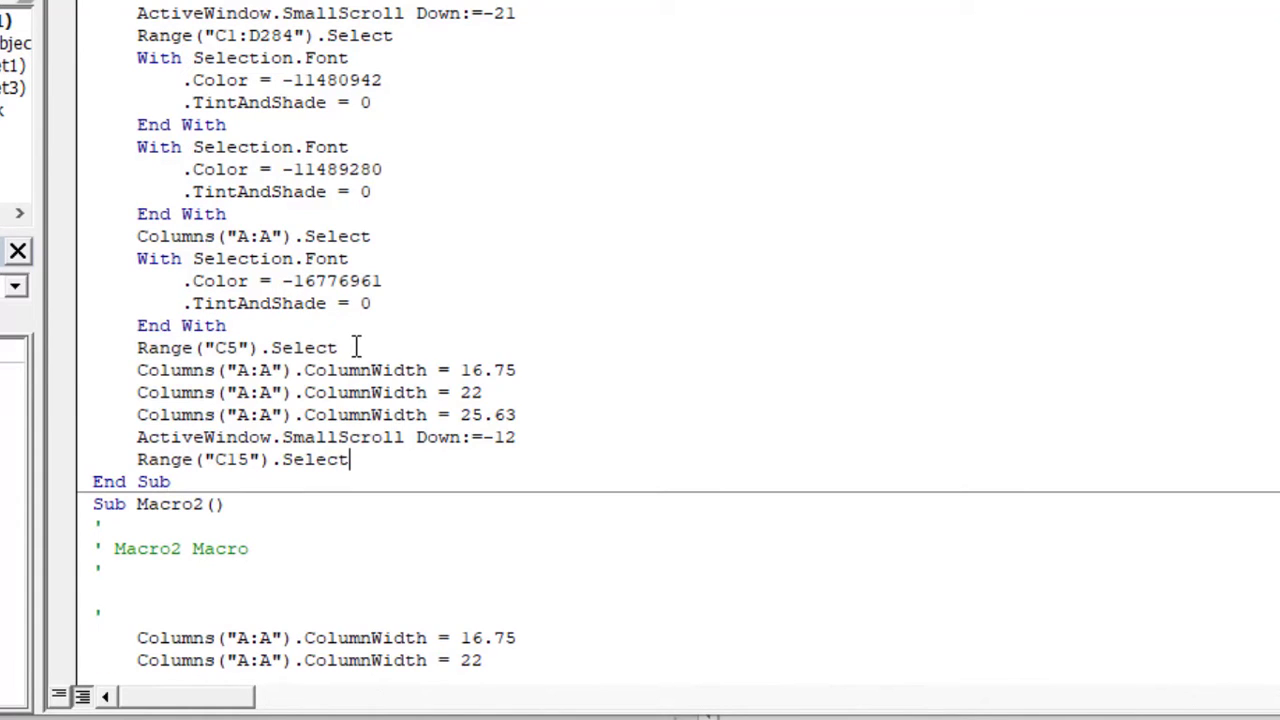
left_click_drag(93, 504, 175, 685)
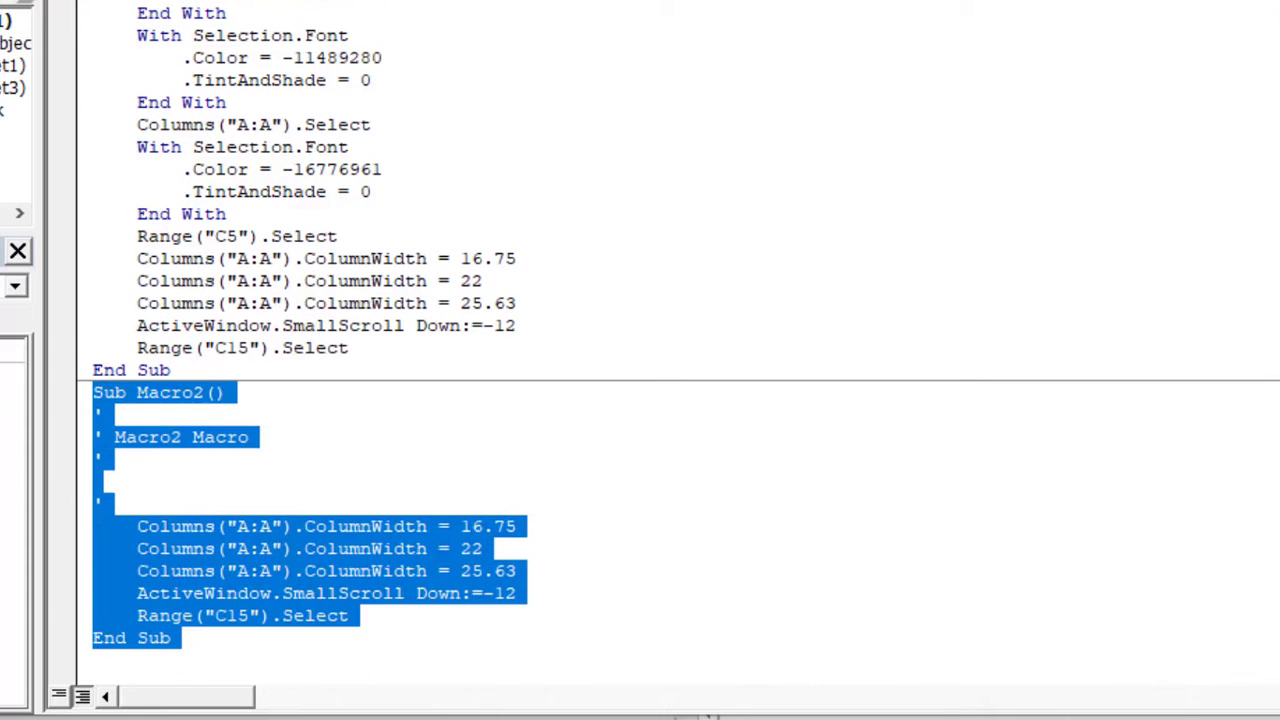
key("Delete")
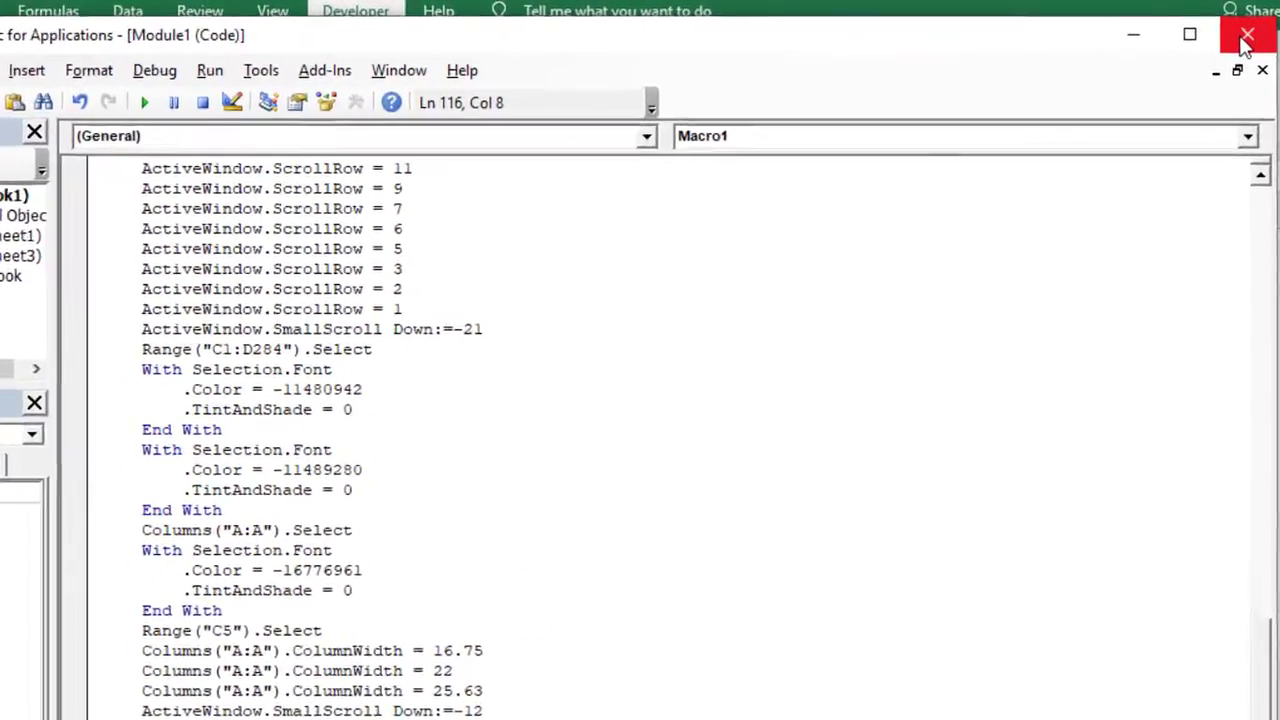
left_click(1232, 50)
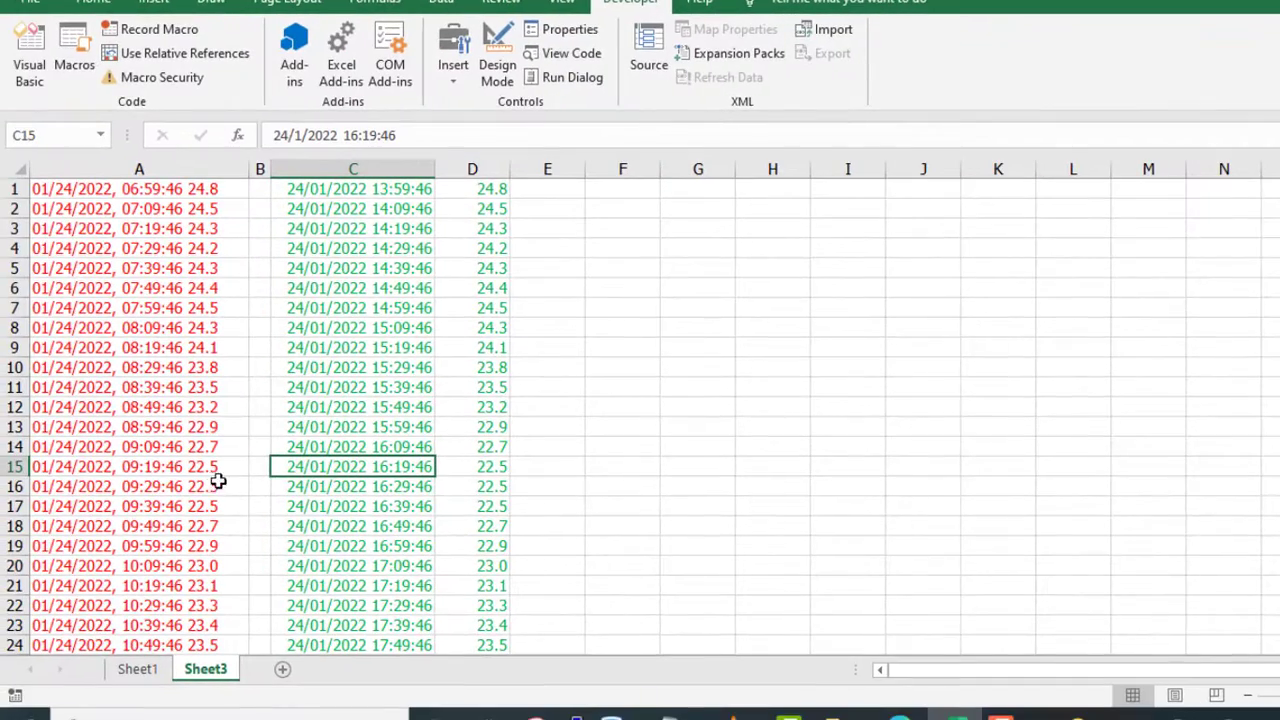
Step: Copy column A's raw log and paste it as values into A1 of a new Sheet4
left_click(145, 170)
key("ctrl+c")
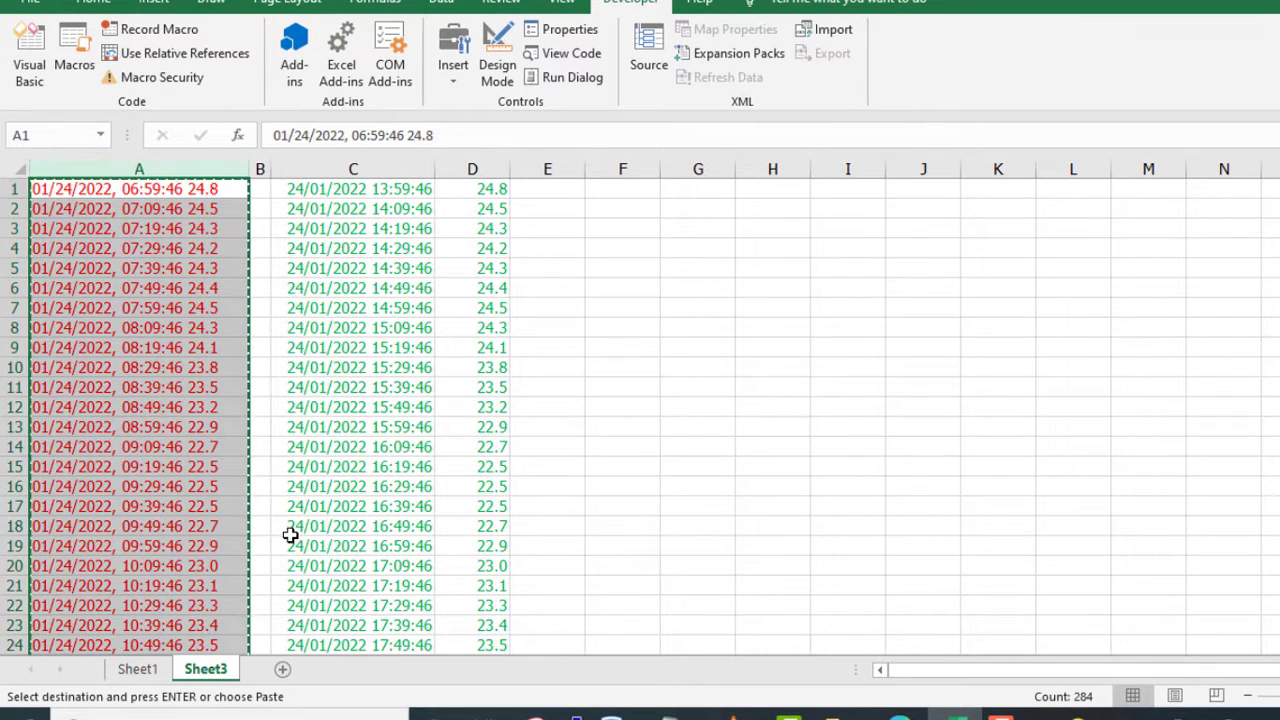
left_click(283, 669)
right_click(76, 188)
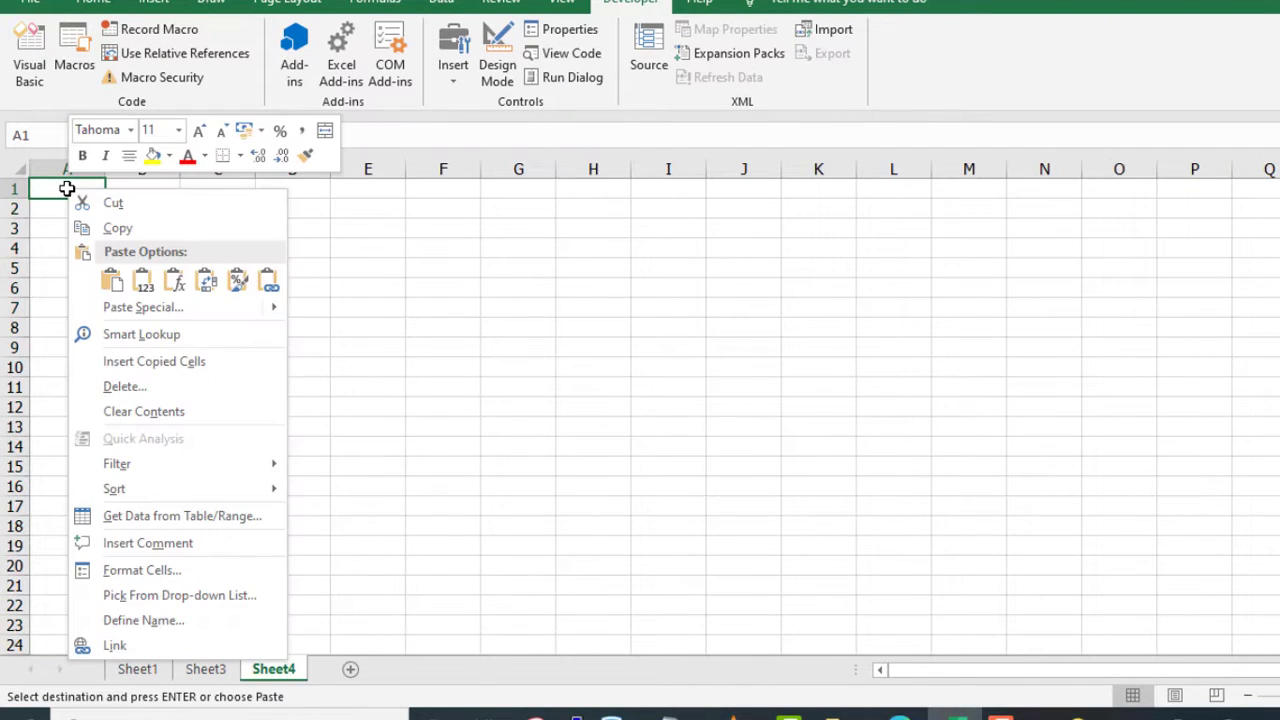
left_click(143, 283)
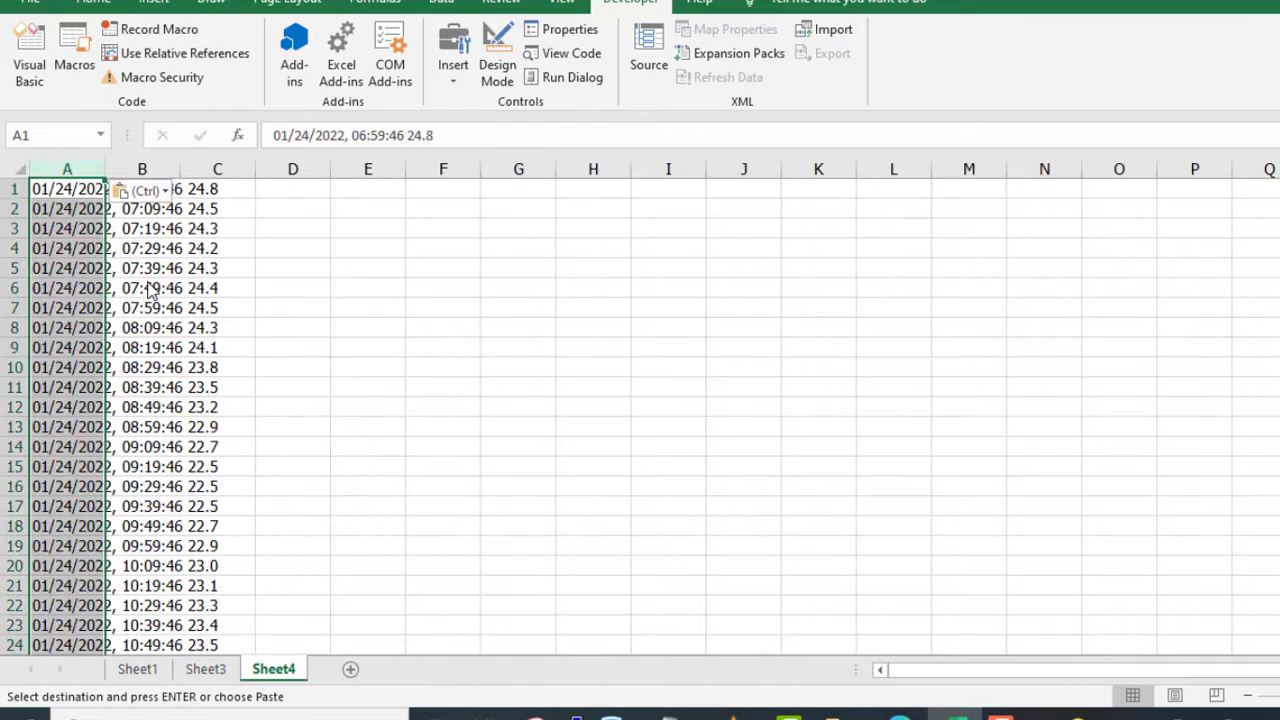
left_click(339, 292)
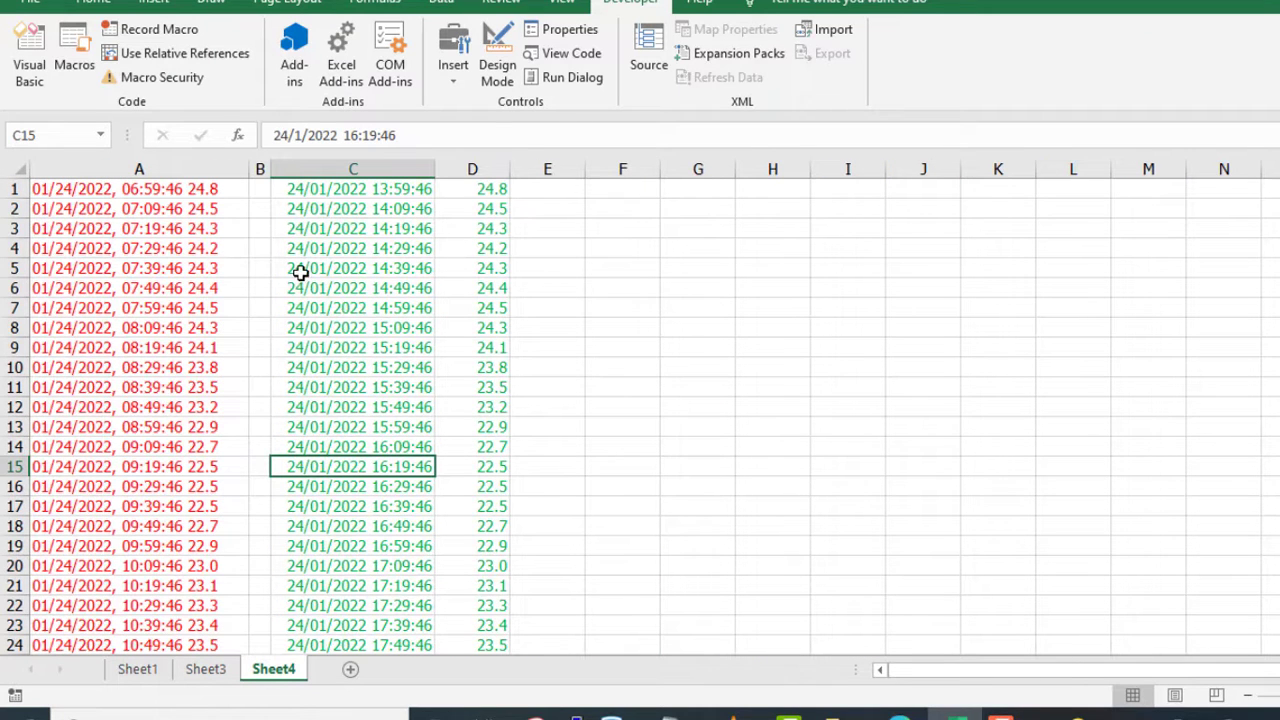
left_click(350, 304)
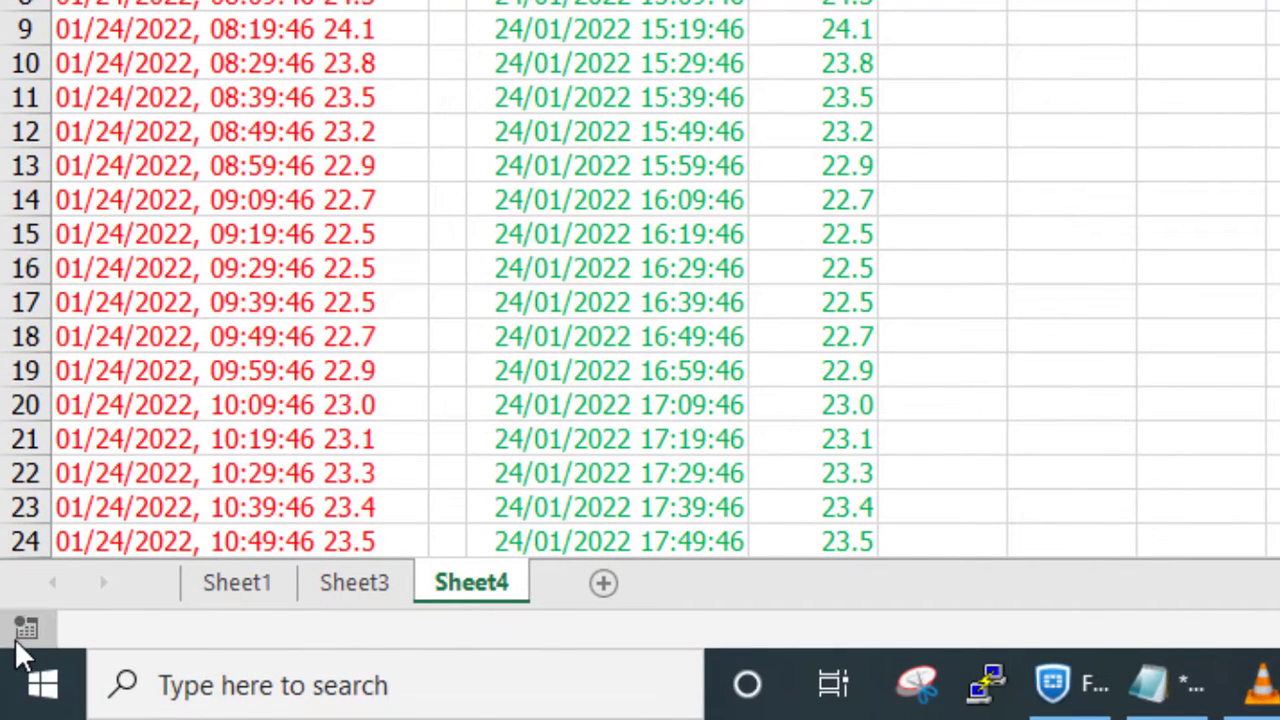
Step: Start recording Macro3 and insert a blank row above the data
left_click(18, 632)
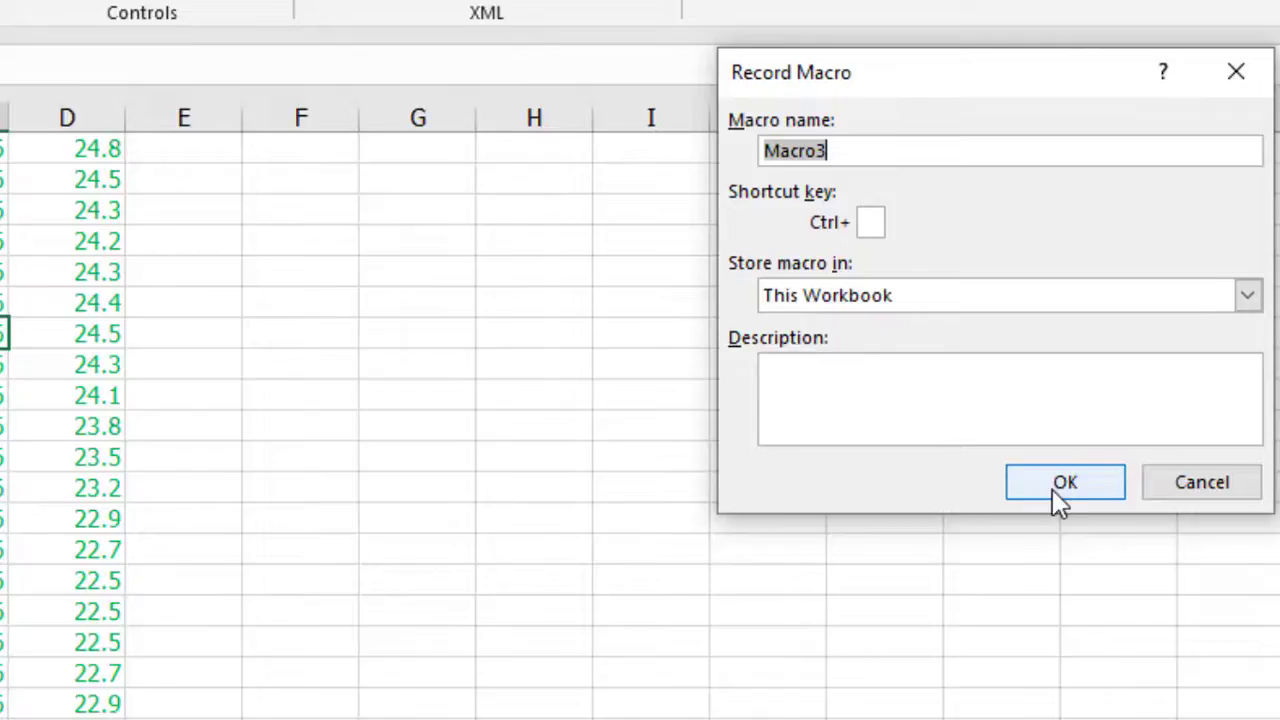
left_click(938, 532)
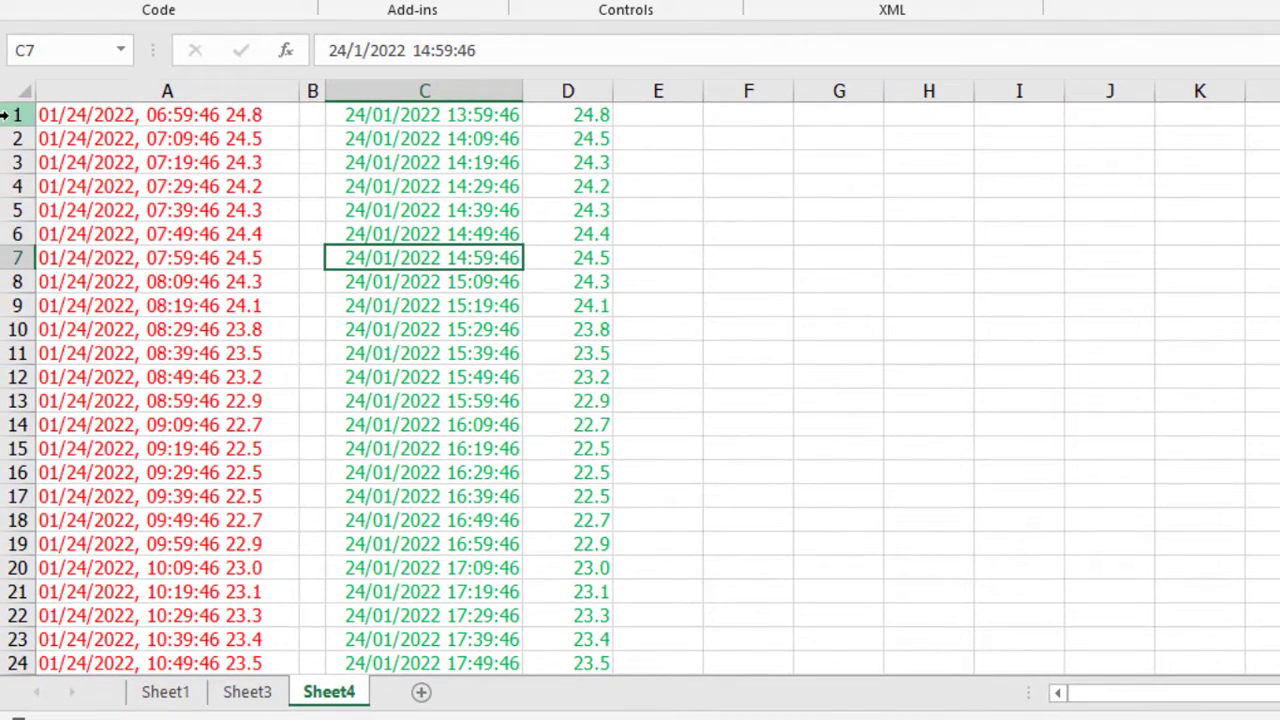
right_click(12, 116)
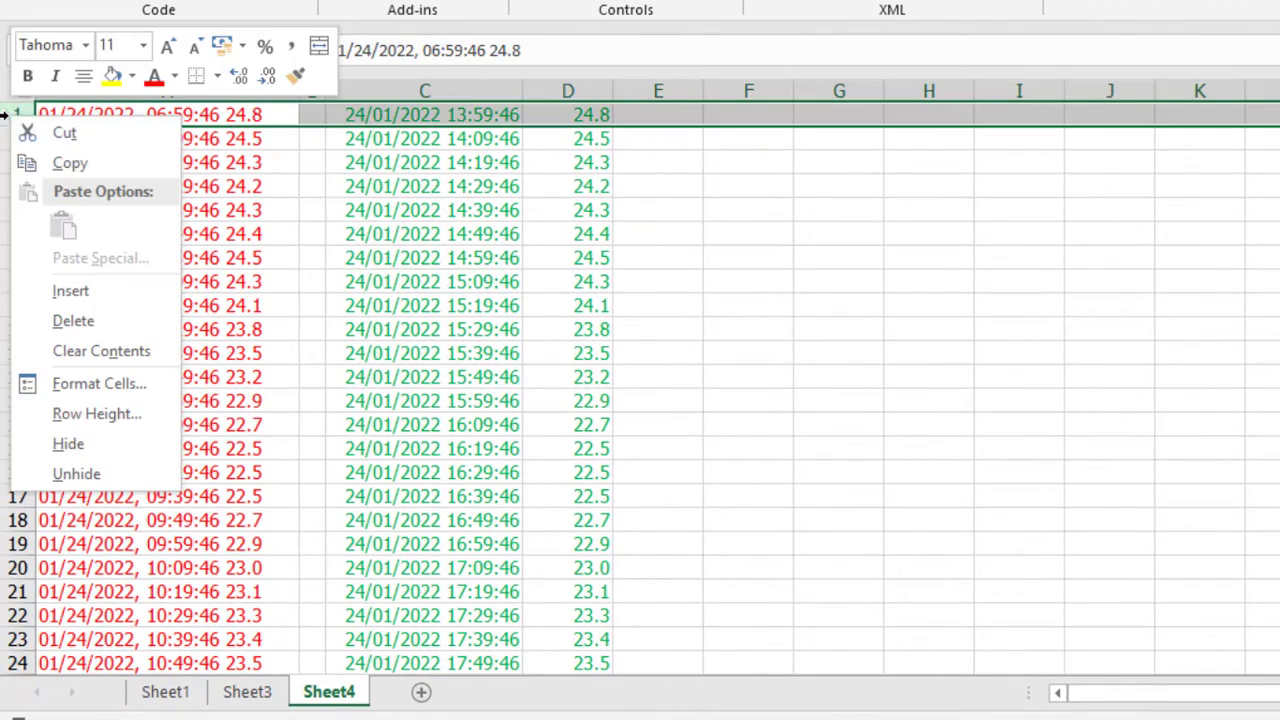
left_click(70, 291)
Step: Enter the headers OLD in A1 and NEW in C1
left_click(430, 210)
left_click(217, 113)
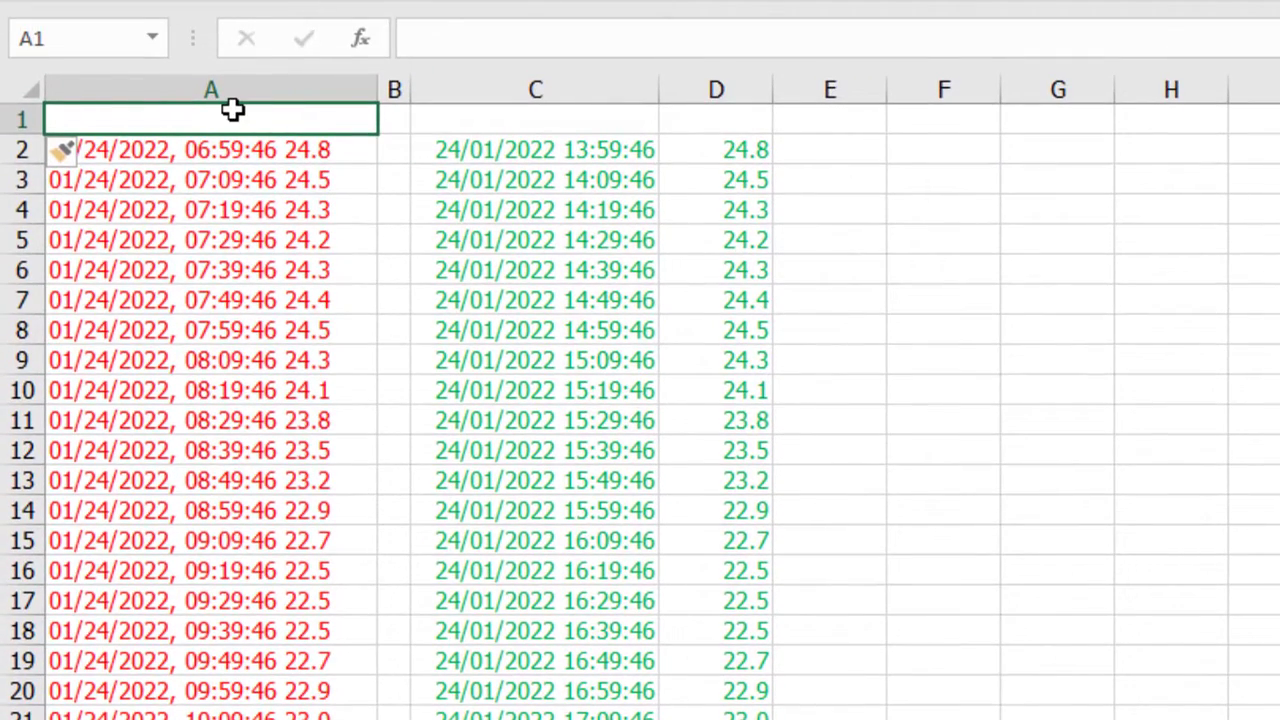
type("OLD")
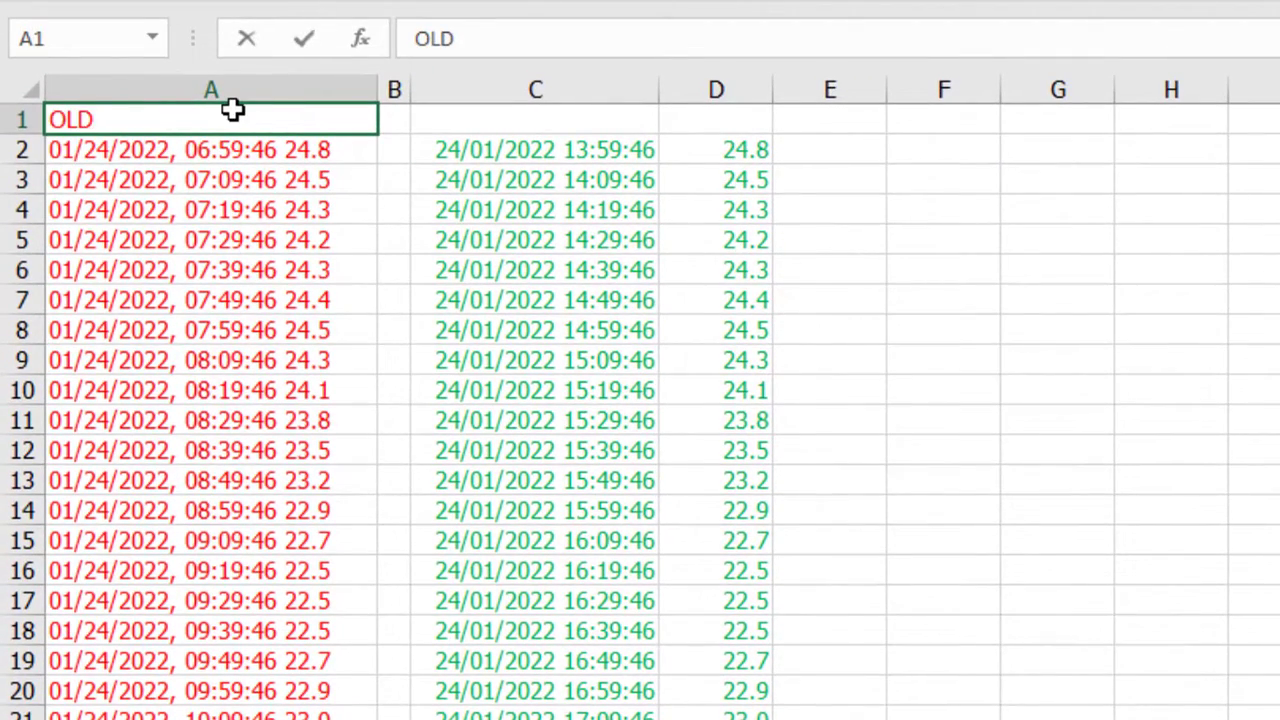
key("Tab")
key("Tab")
type("NE")
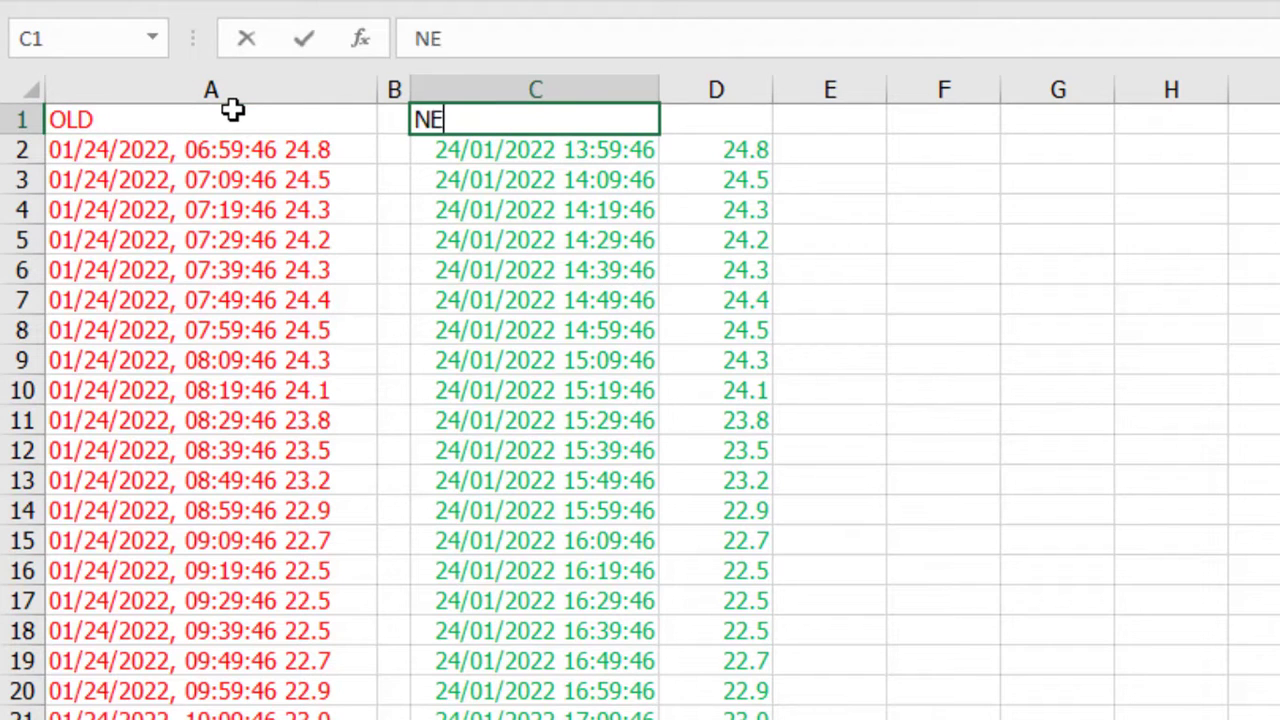
type("W")
left_click(497, 240)
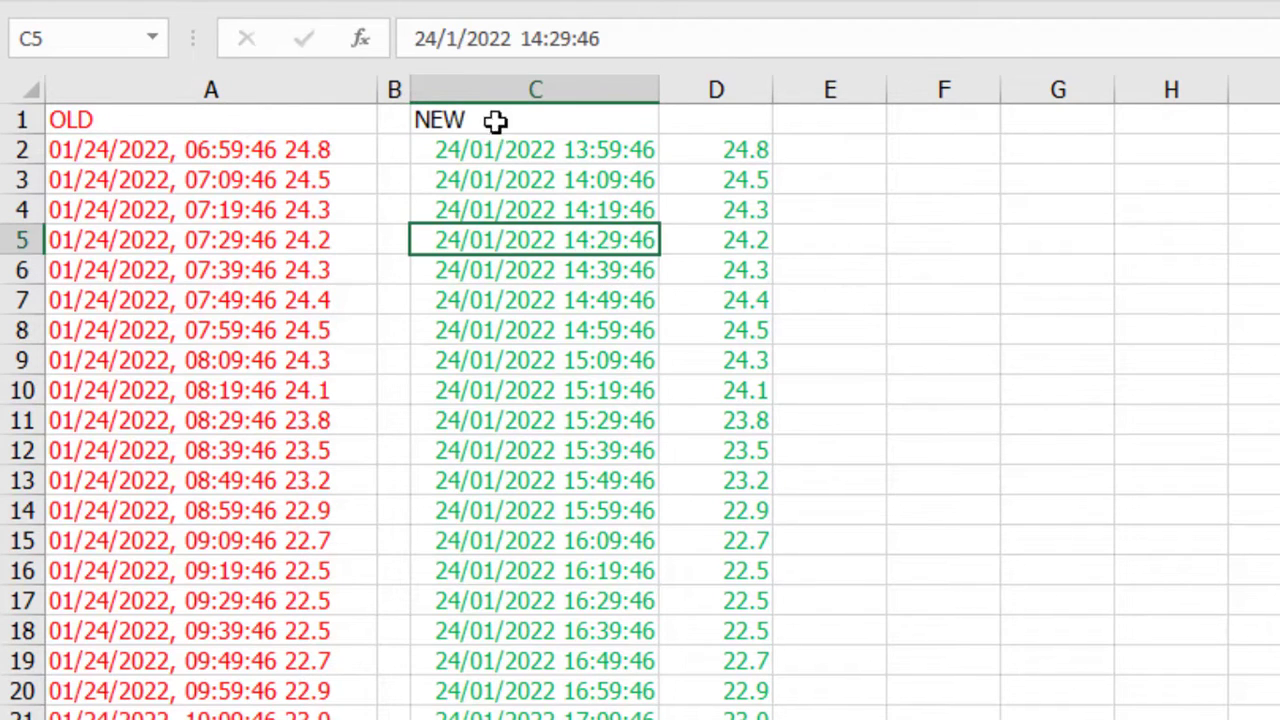
Step: Merge C1:D1 and centre the NEW header across them
left_click_drag(497, 120, 703, 112)
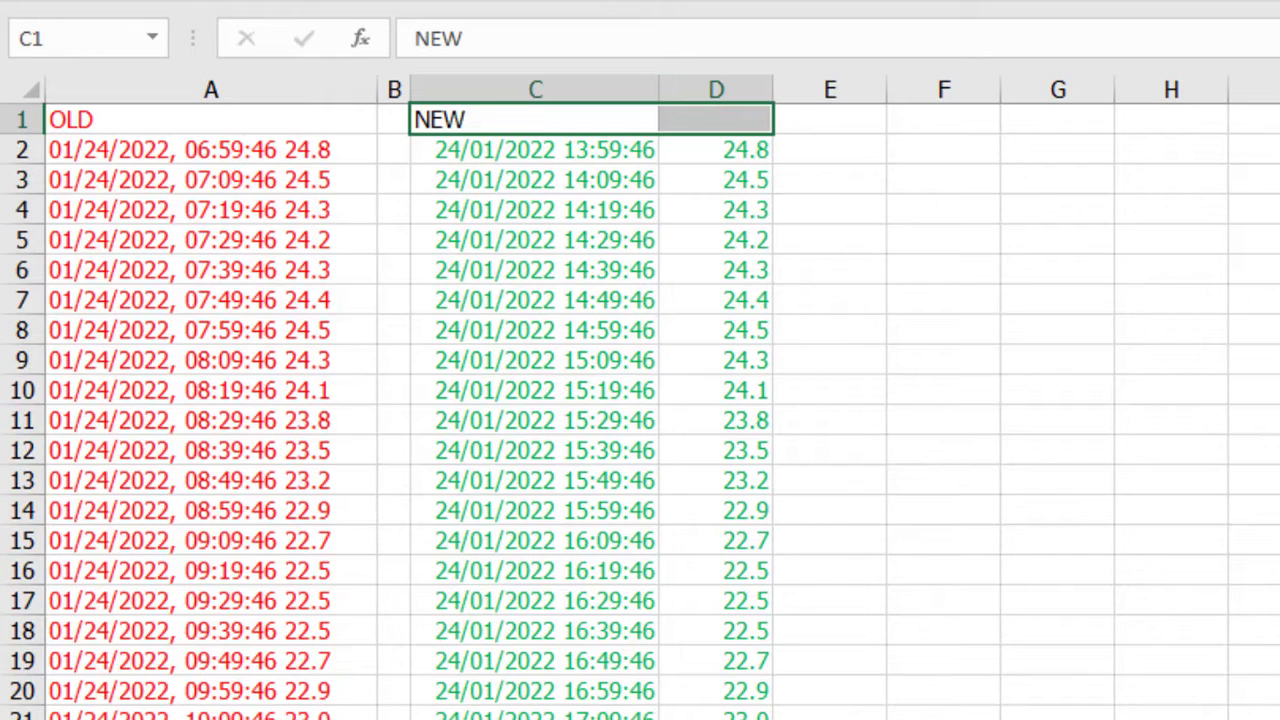
key("alt+h")
key("m")
key("c")
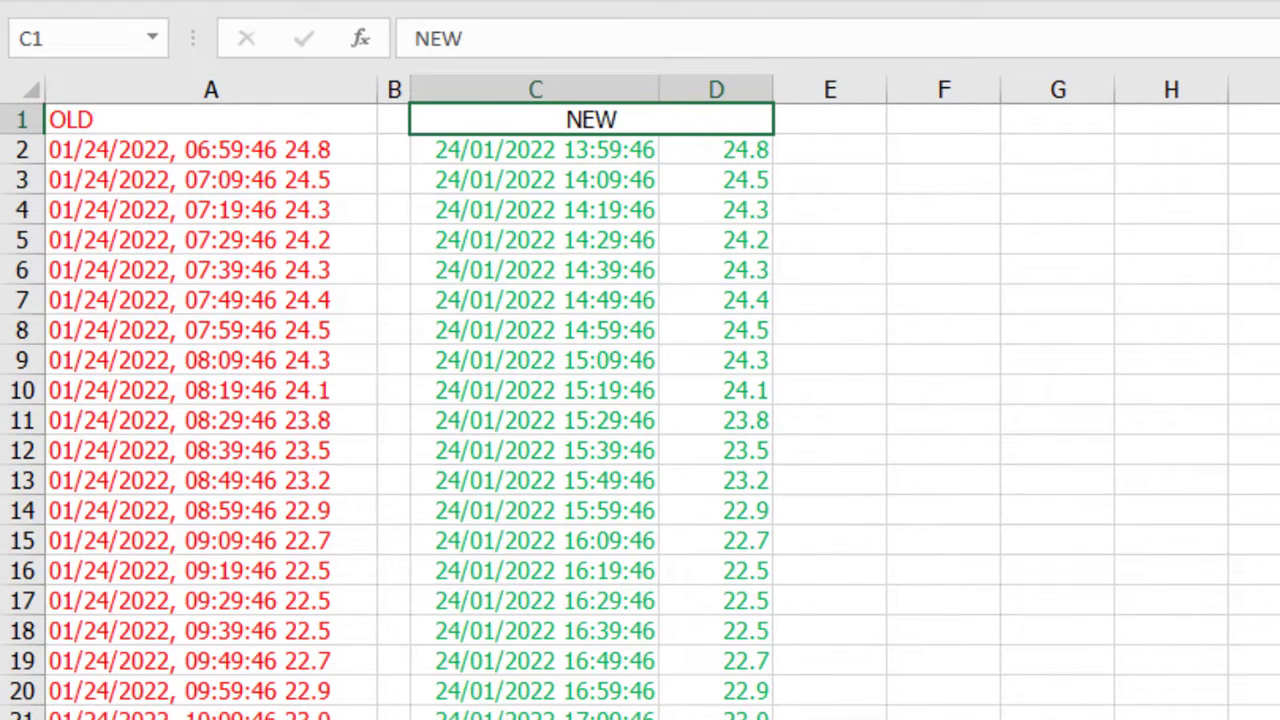
Step: Turn the NEW columns C1:D285 text black, then select cell A1
key("alt+h")
key("f")
key("c")
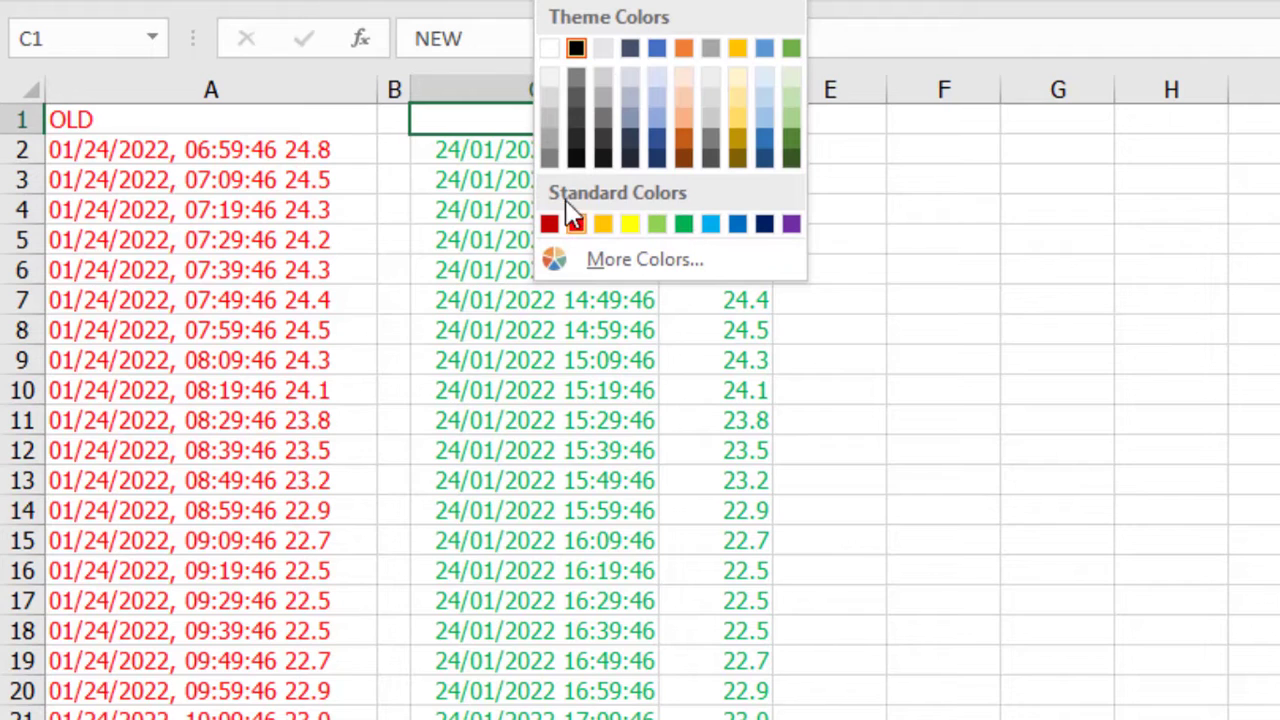
left_click(576, 47)
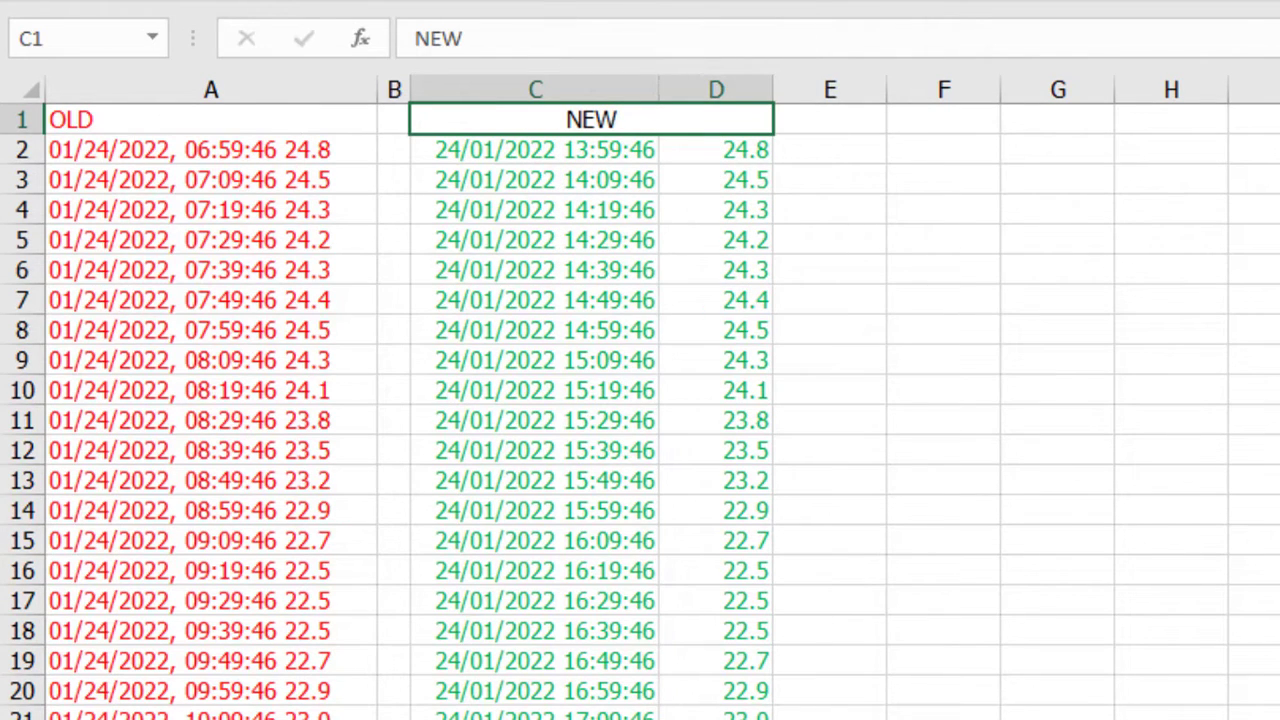
double_click(595, 133, "shift")
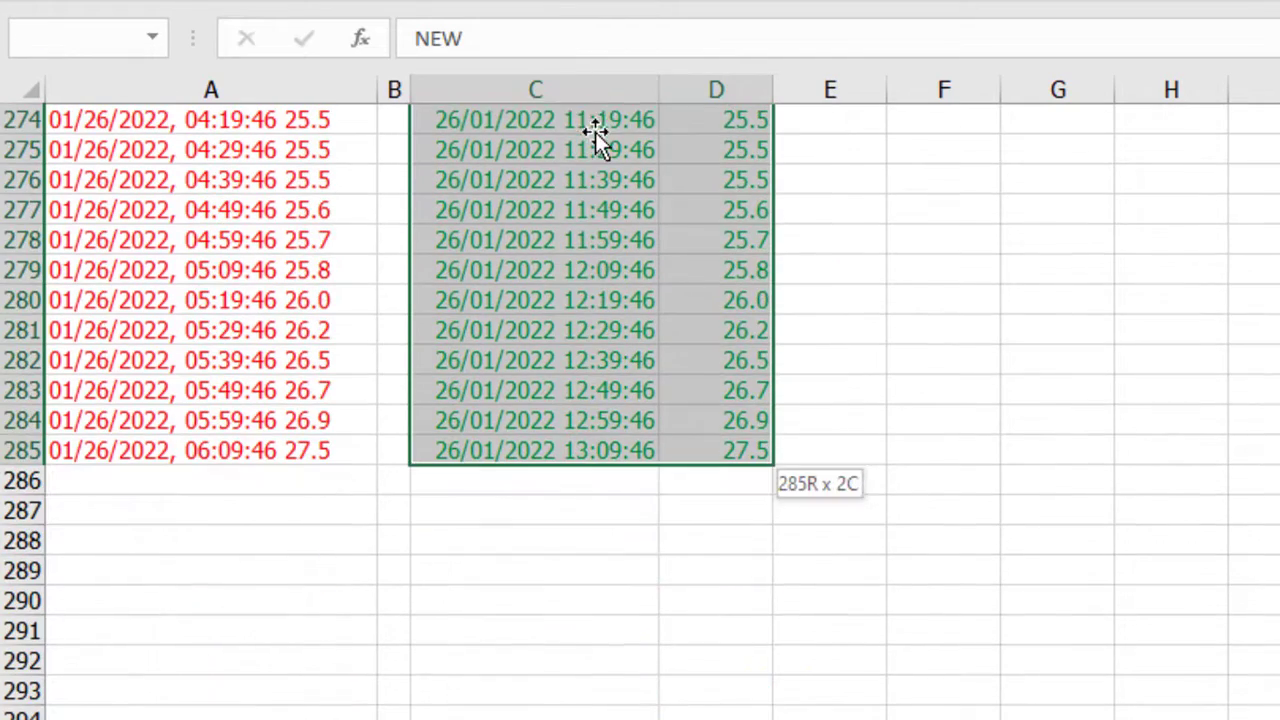
key("ctrl+BackSpace")
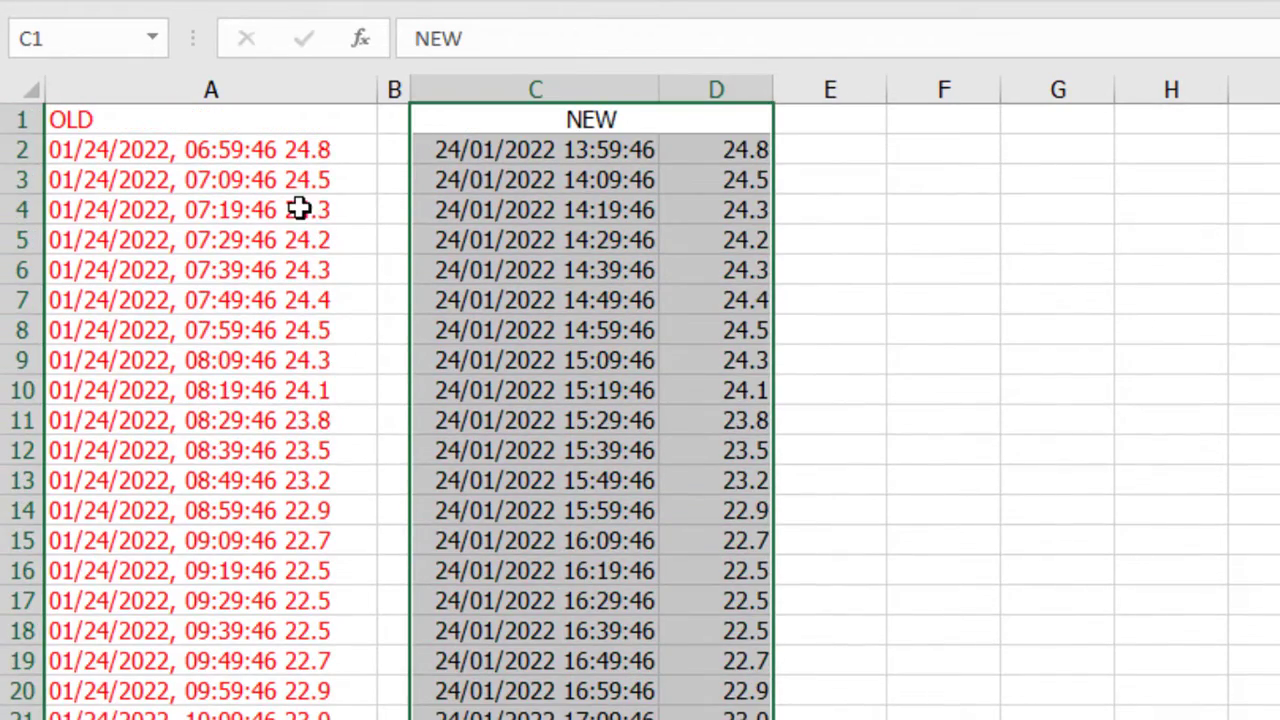
left_click(300, 209)
left_click(272, 111)
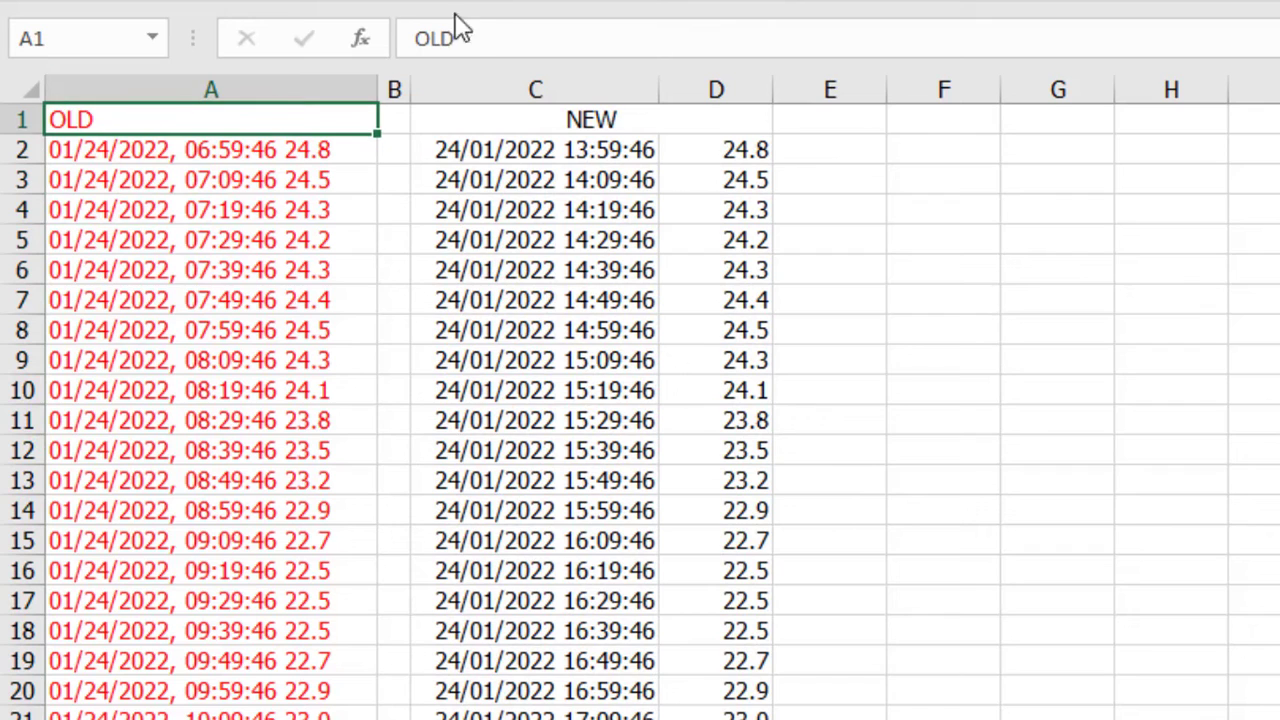
Step: Centre the OLD header in A1 and check the list of recorded macros
left_click(643, 287)
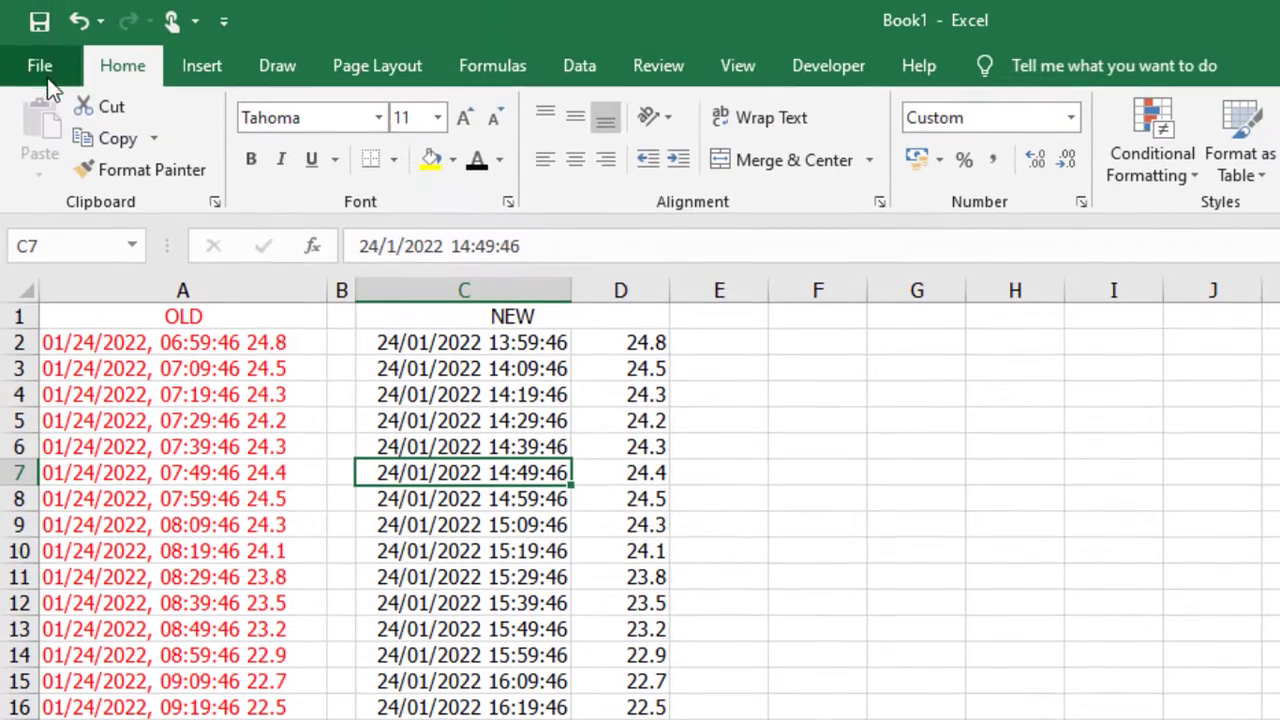
left_click(818, 76)
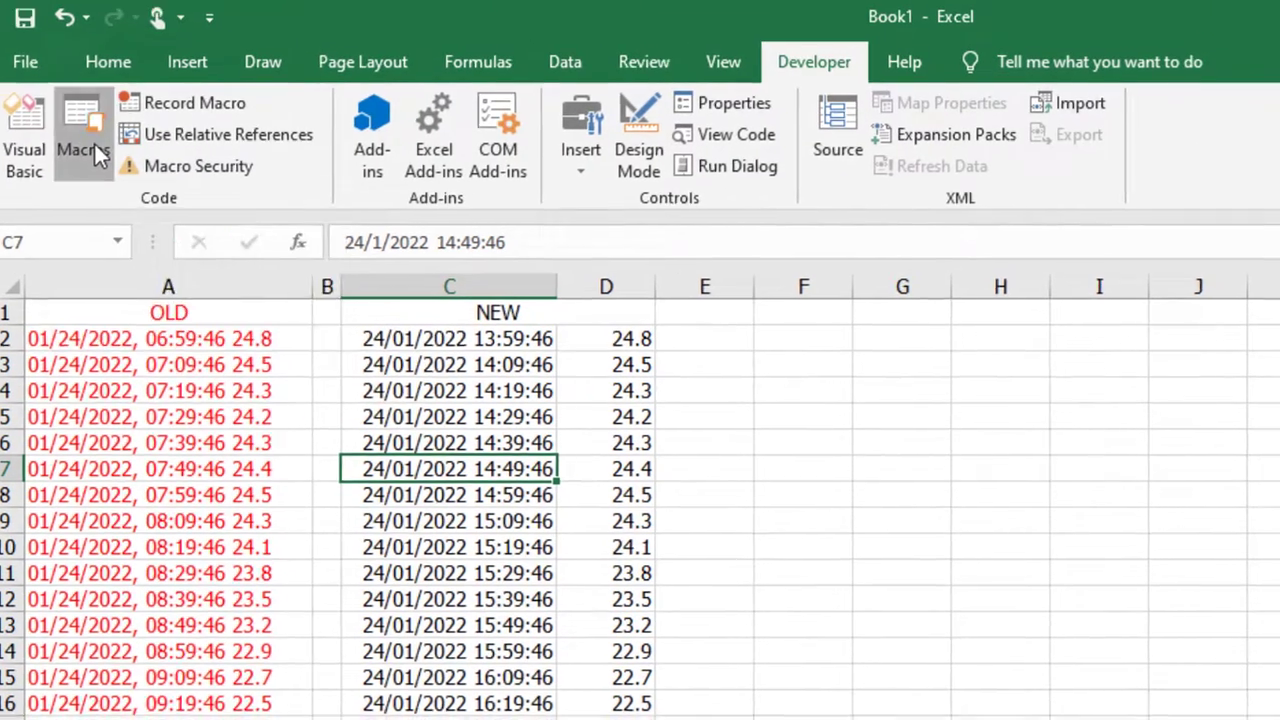
left_click(97, 152)
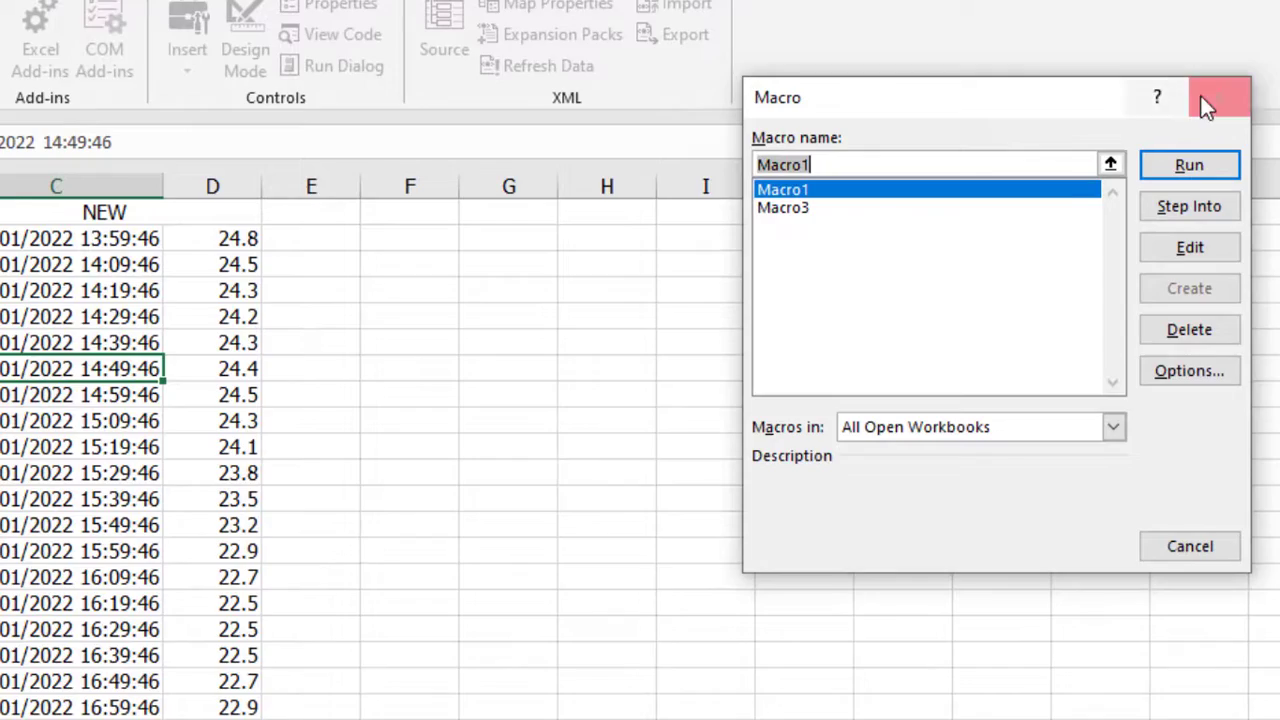
left_click(1206, 105)
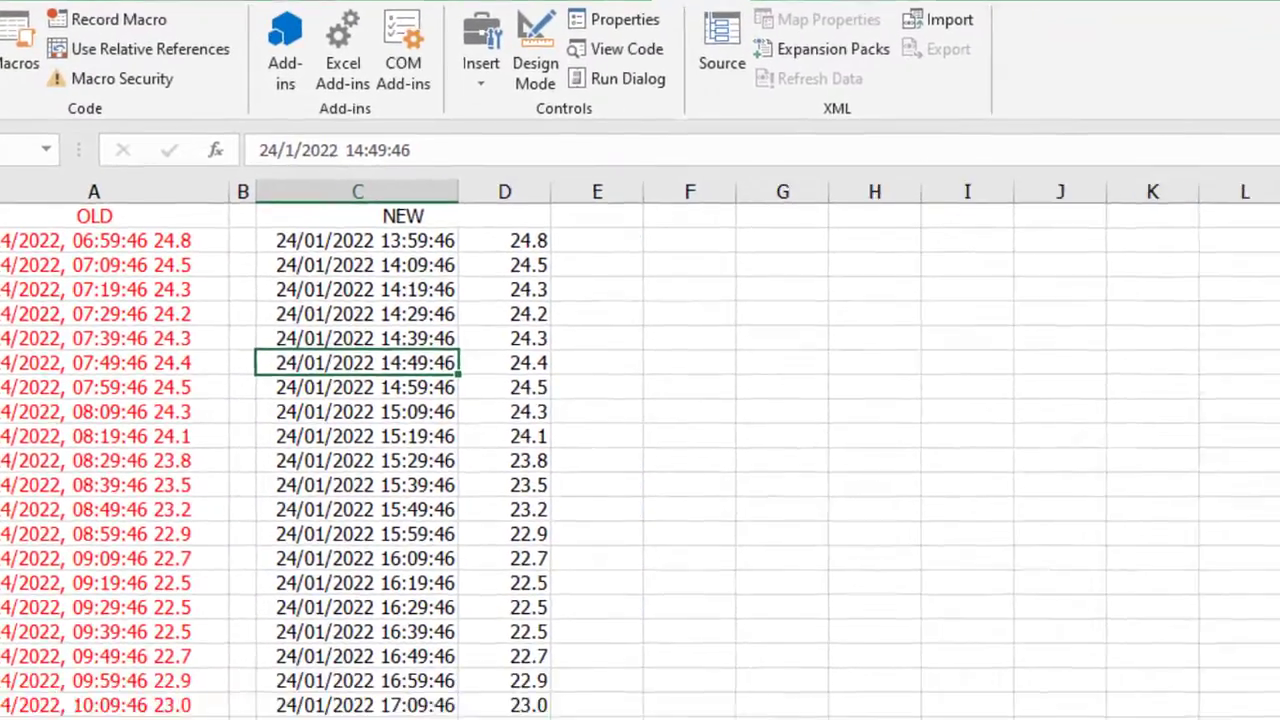
Step: Open Module1's code in the Visual Basic editor with Alt+F11
key("alt+F11")
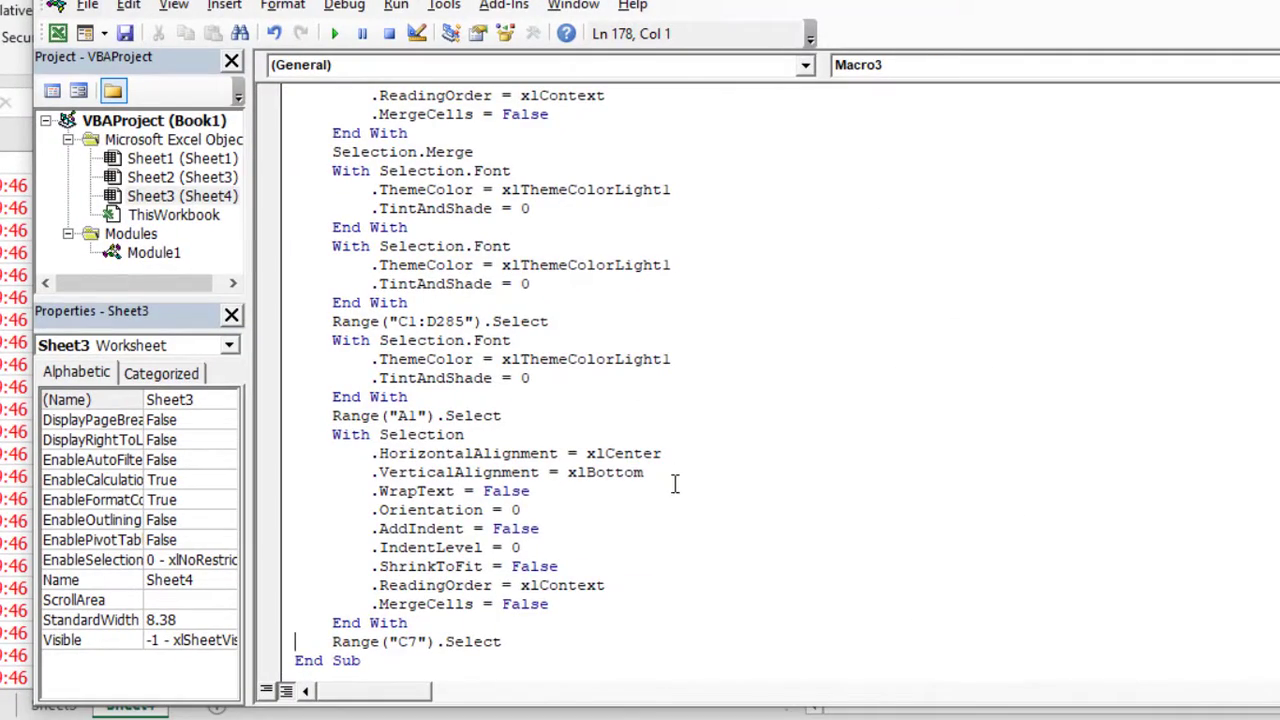
scroll(632, 472, "down", 1)
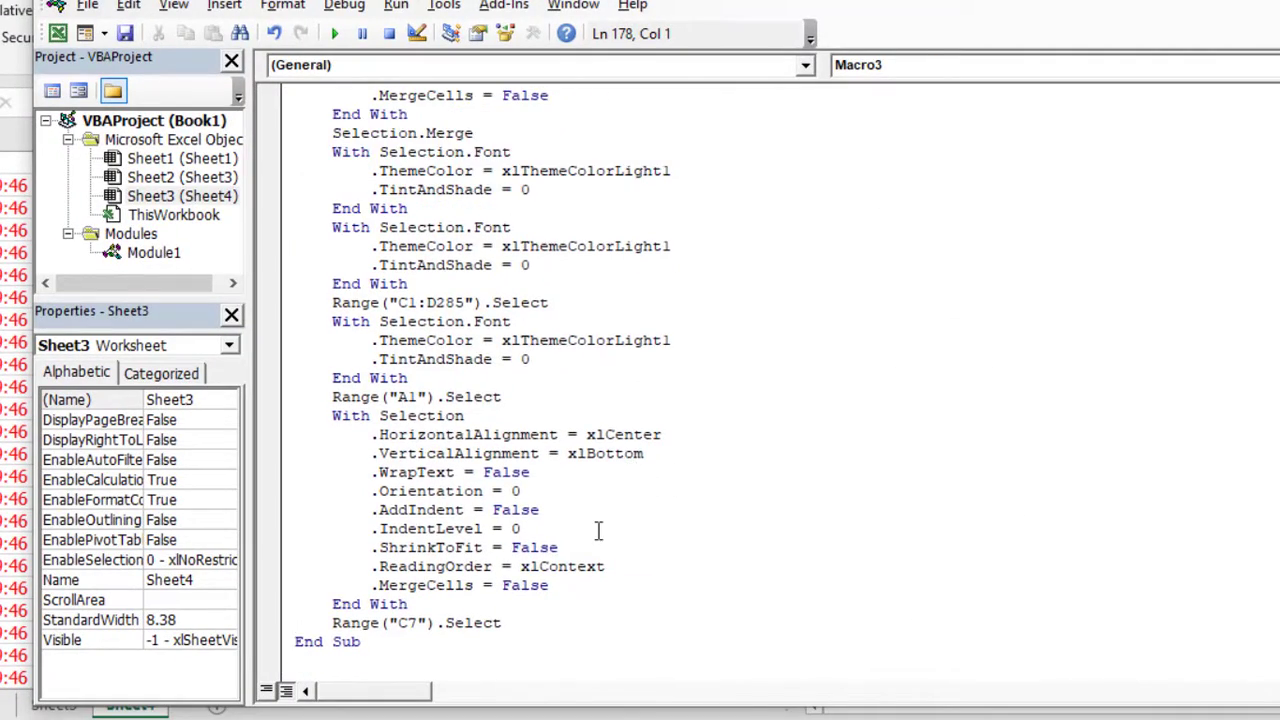
left_click(160, 256)
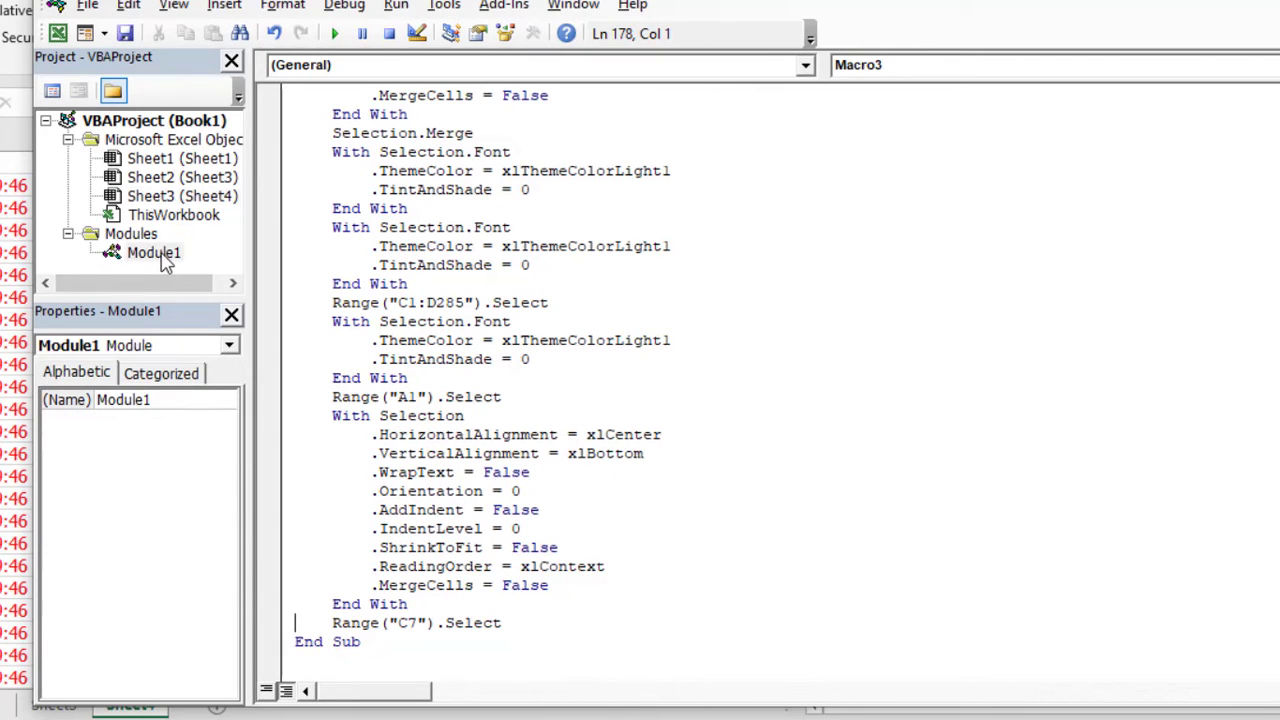
left_click(169, 257)
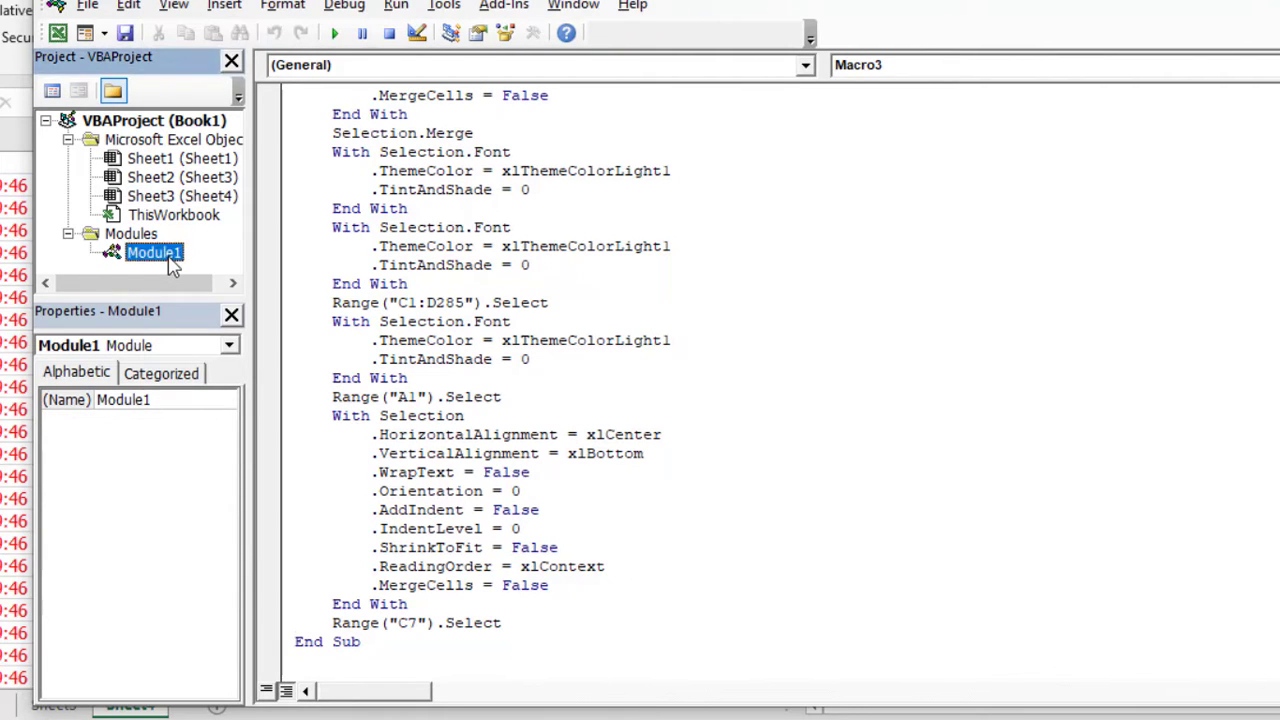
double_click(172, 263)
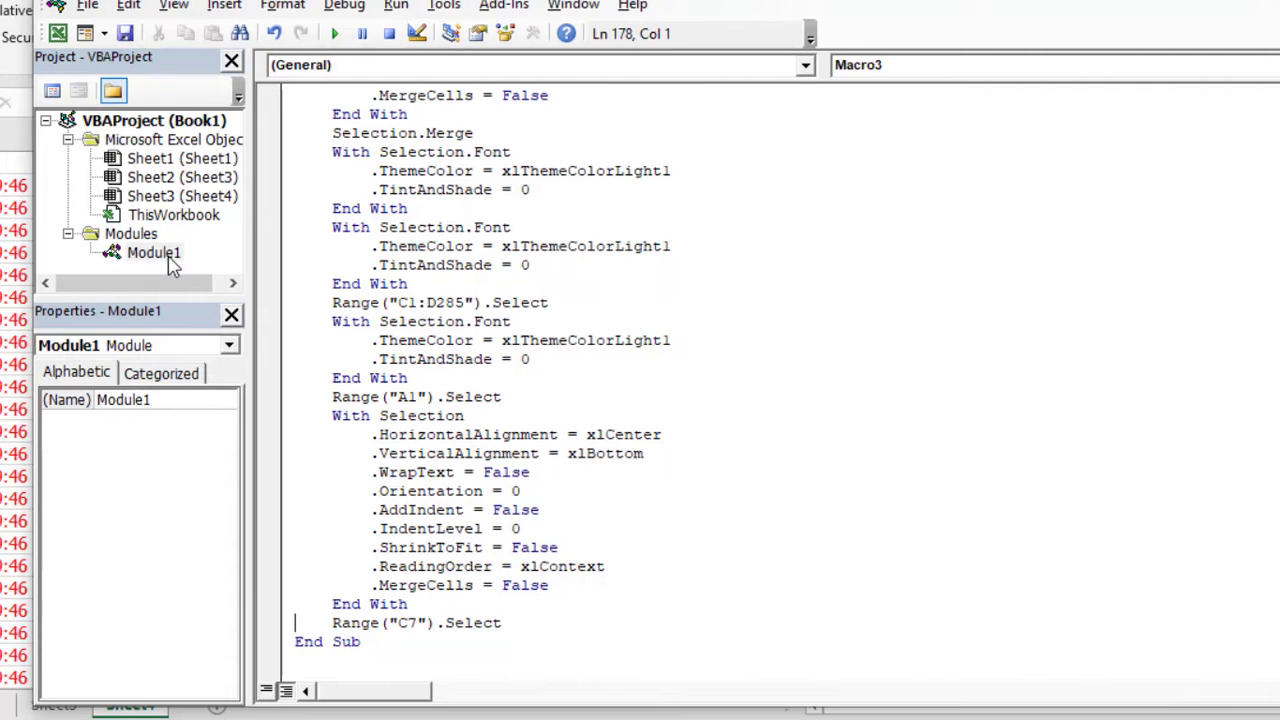
Step: Copy Macro3's body and paste it after Macro1's last line
scroll(690, 506, "up", 10)
scroll(690, 506, "up", 9)
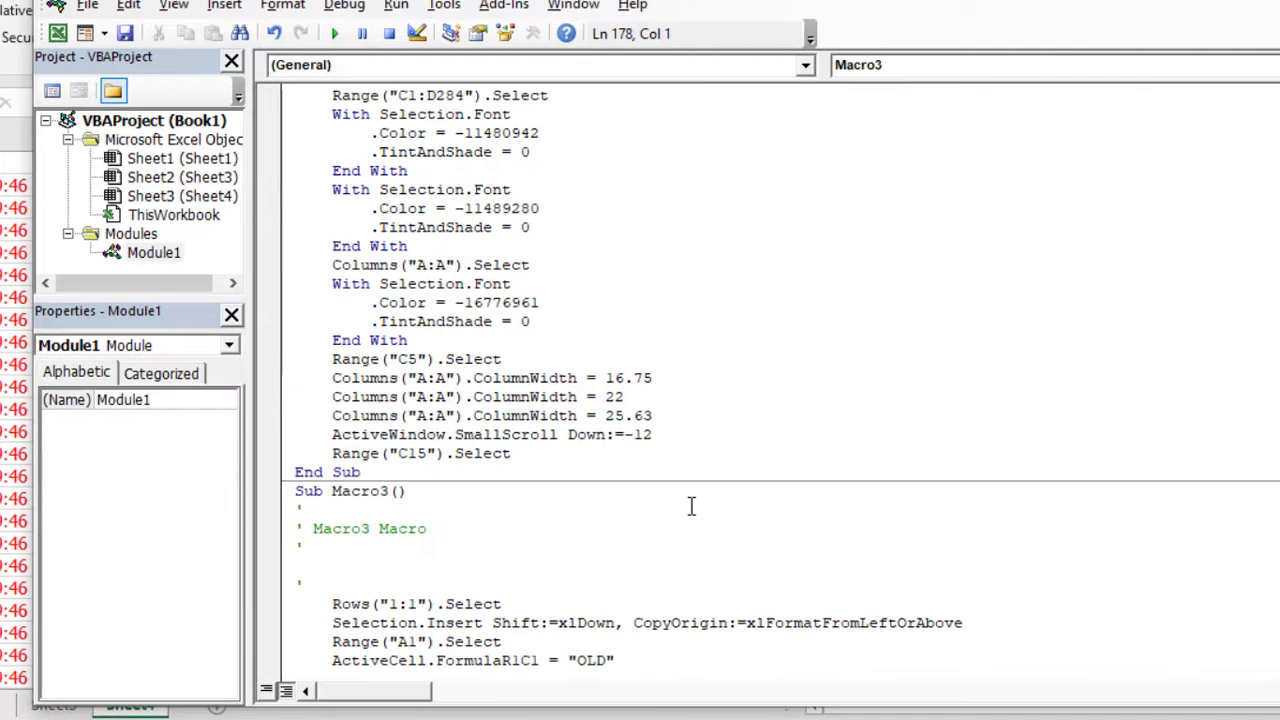
scroll(690, 506, "down", 5)
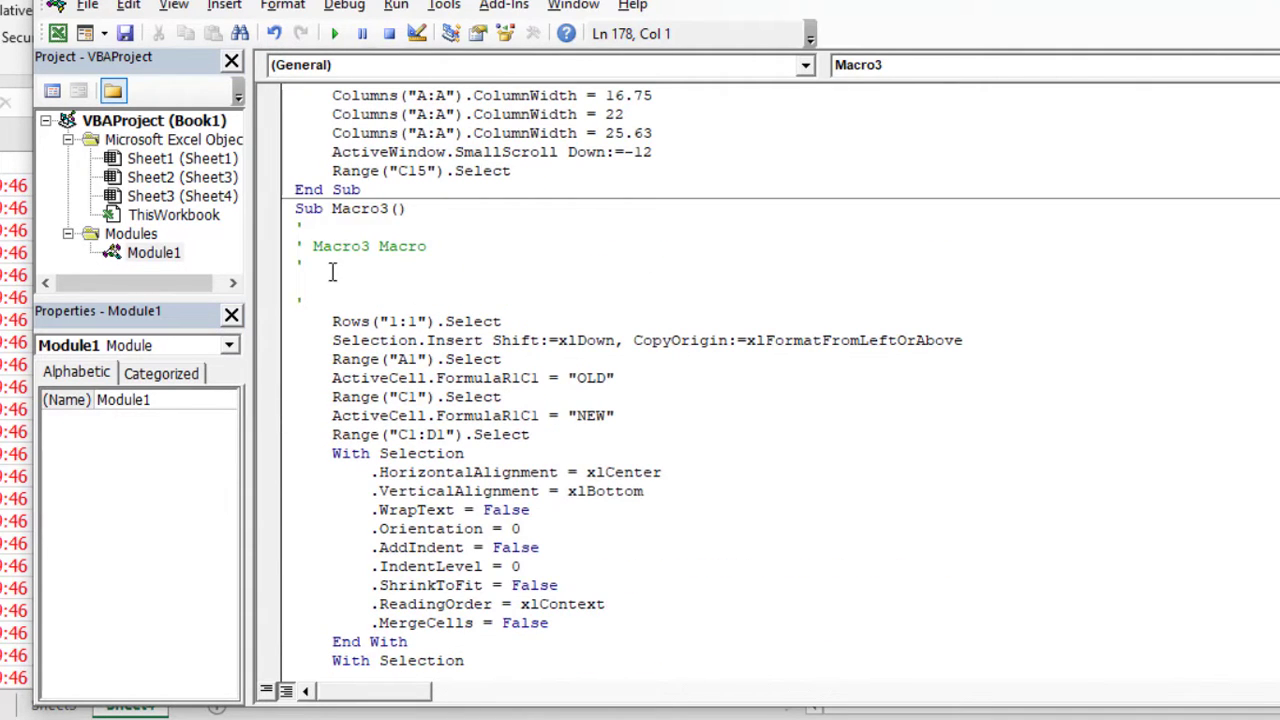
mouse_move(331, 321)
left_mouse_down()
mouse_move(498, 604)
mouse_move(534, 622)
left_mouse_up()
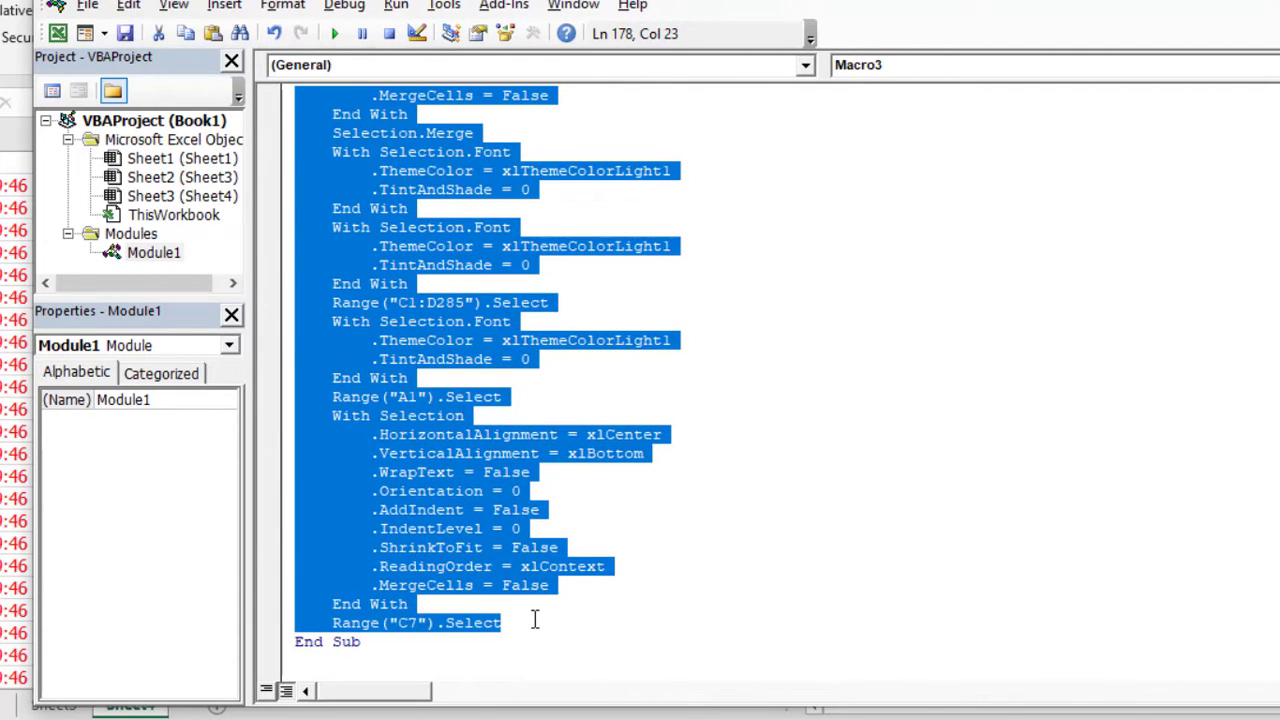
scroll(502, 555, "up", 7)
scroll(456, 317, "up", 5)
scroll(465, 230, "up", 2)
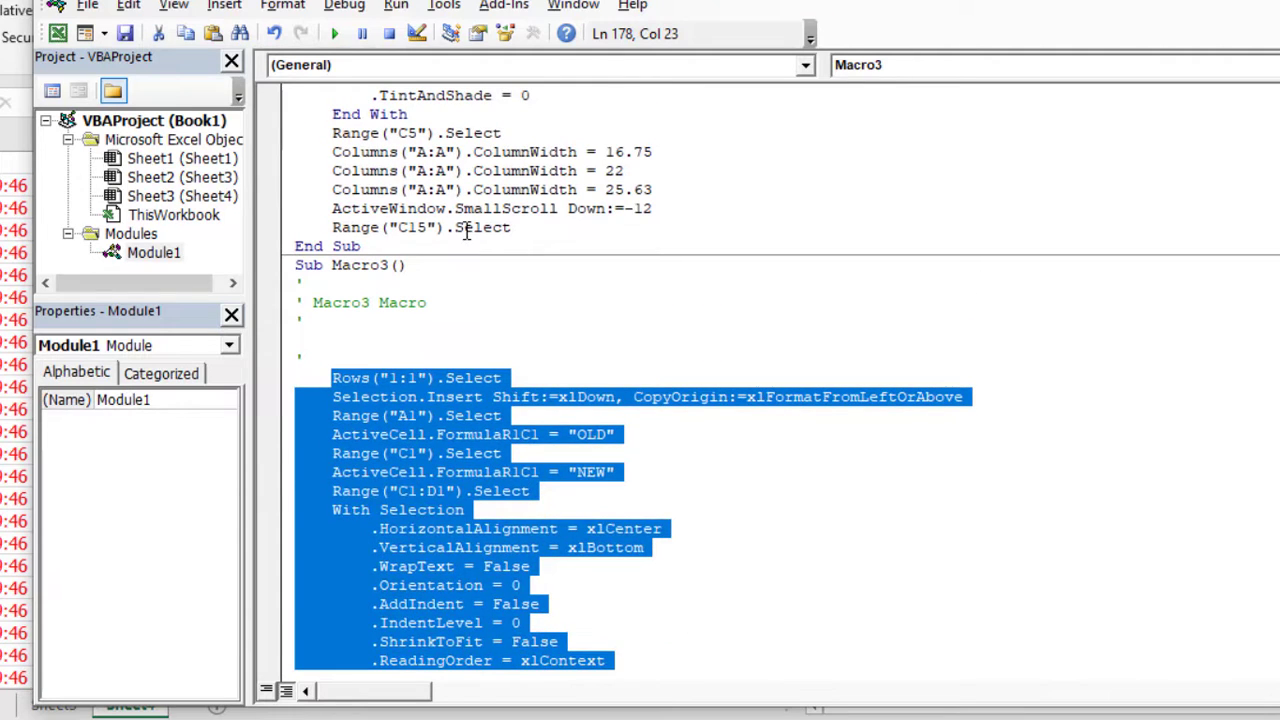
left_click(519, 238)
key("Return")
key("ctrl+v")
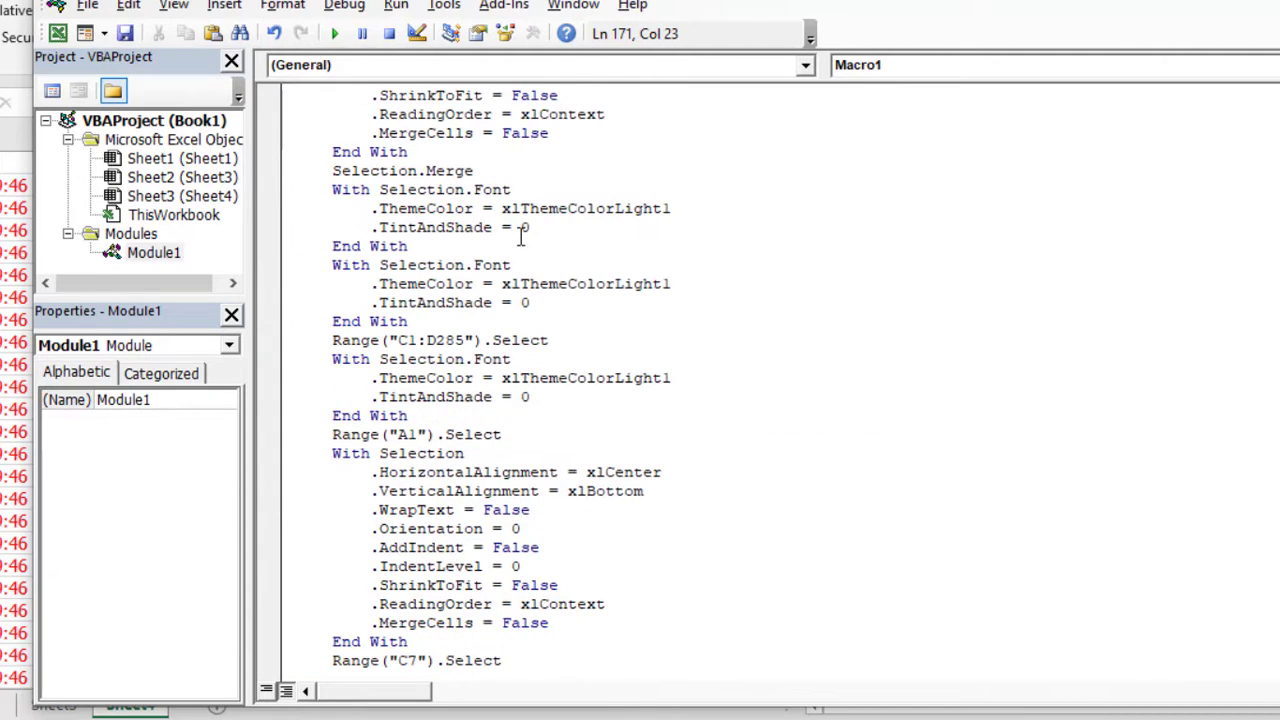
Step: Delete the leftover Macro3 code and the blank line after Macro1
scroll(519, 238, "down", 7)
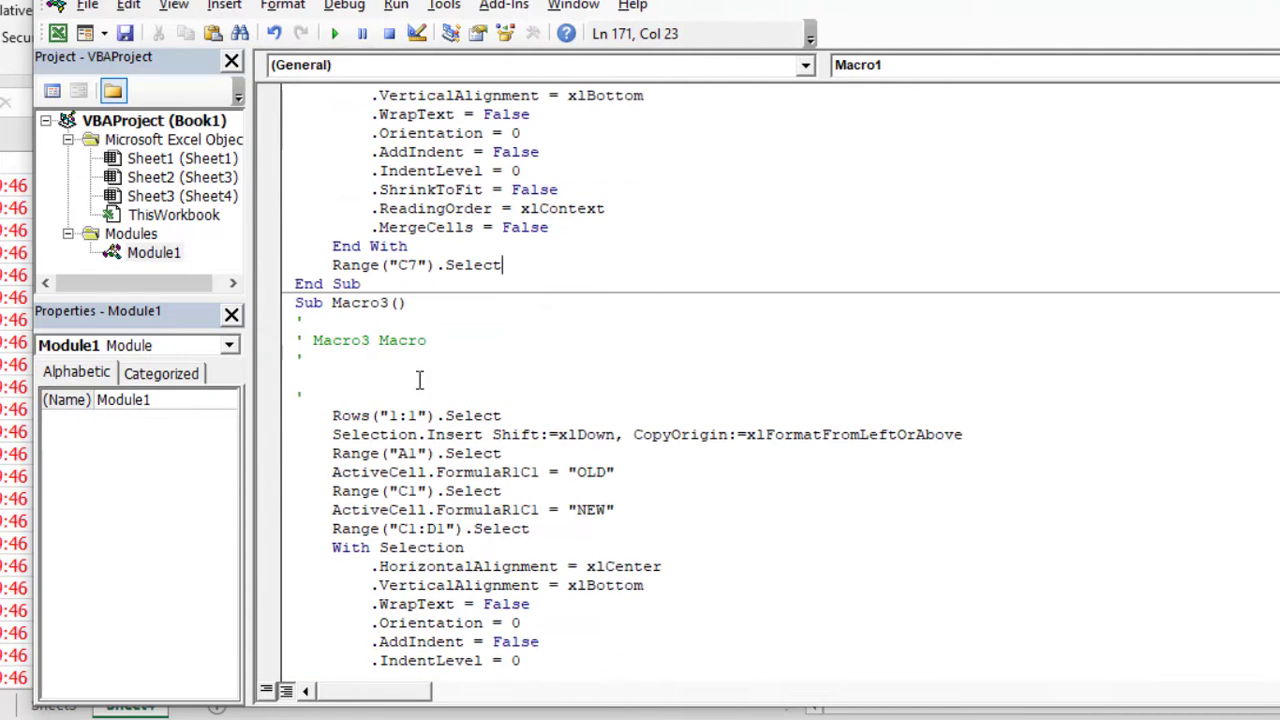
left_click(297, 303)
key("ctrl+shift+End")
key("Delete")
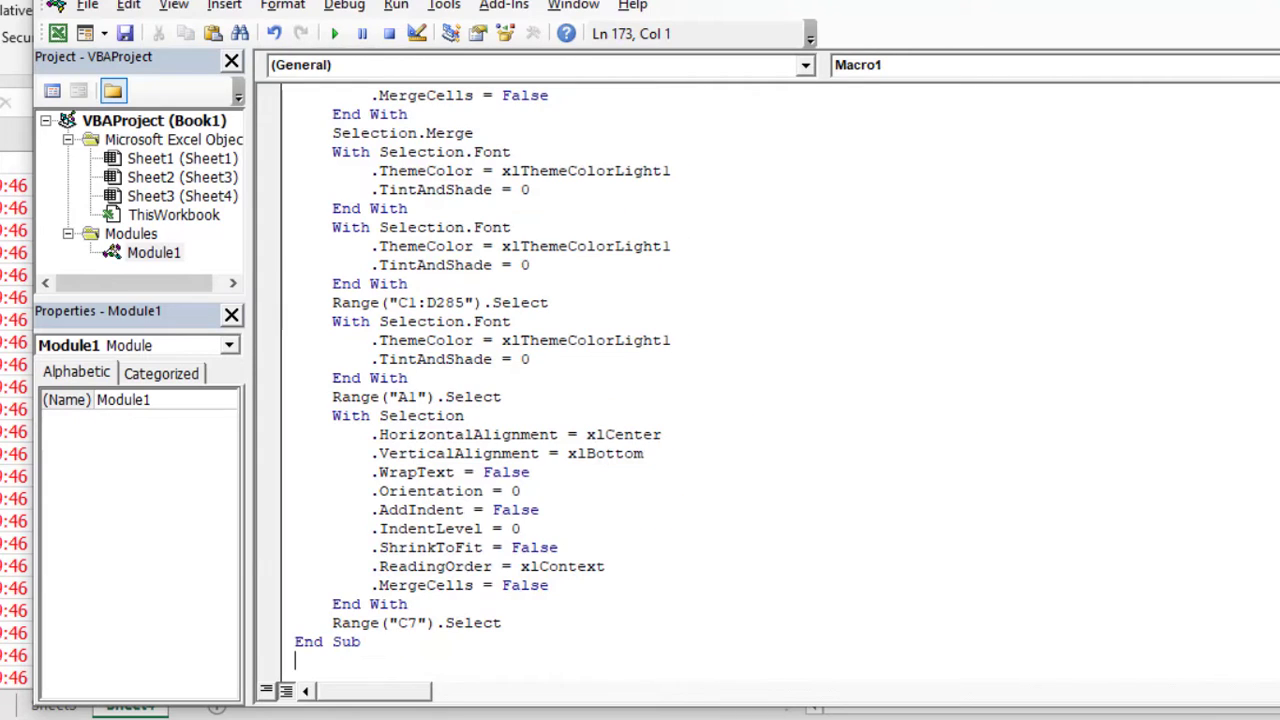
key("BackSpace")
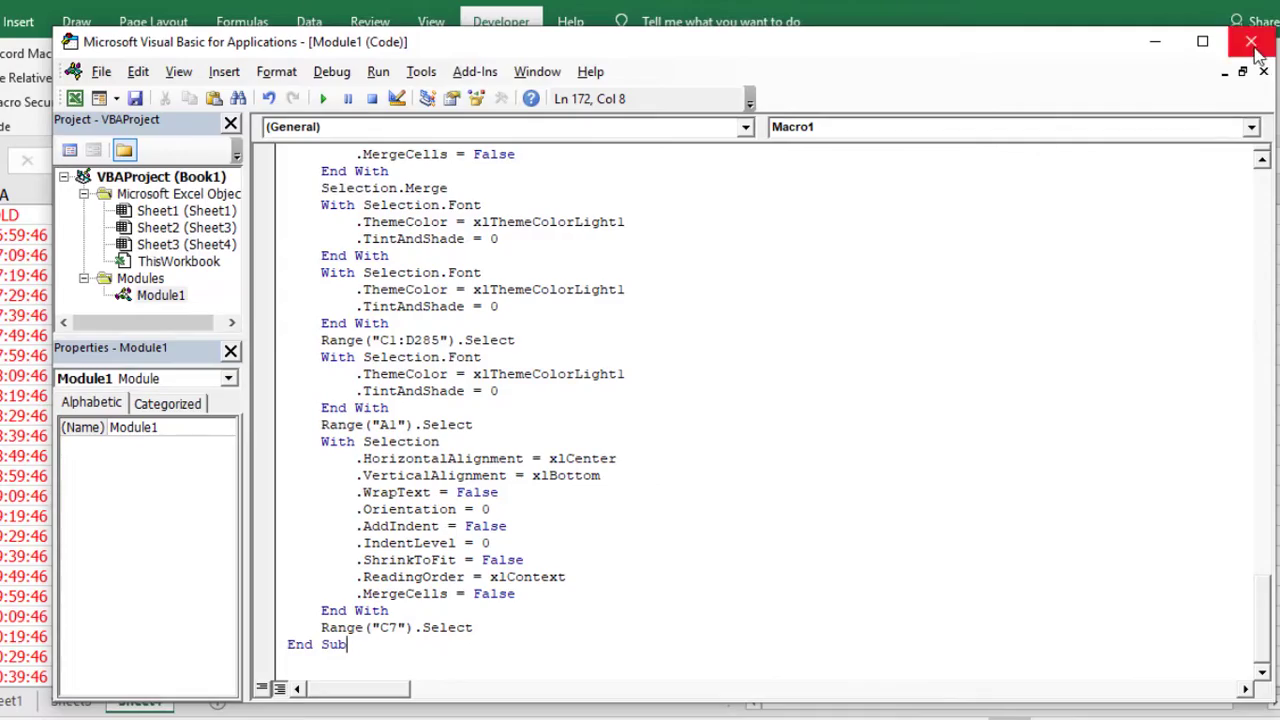
Step: Close the VBA editor, add Sheet5, and paste Sheet3's raw log column into it
left_click(1253, 40)
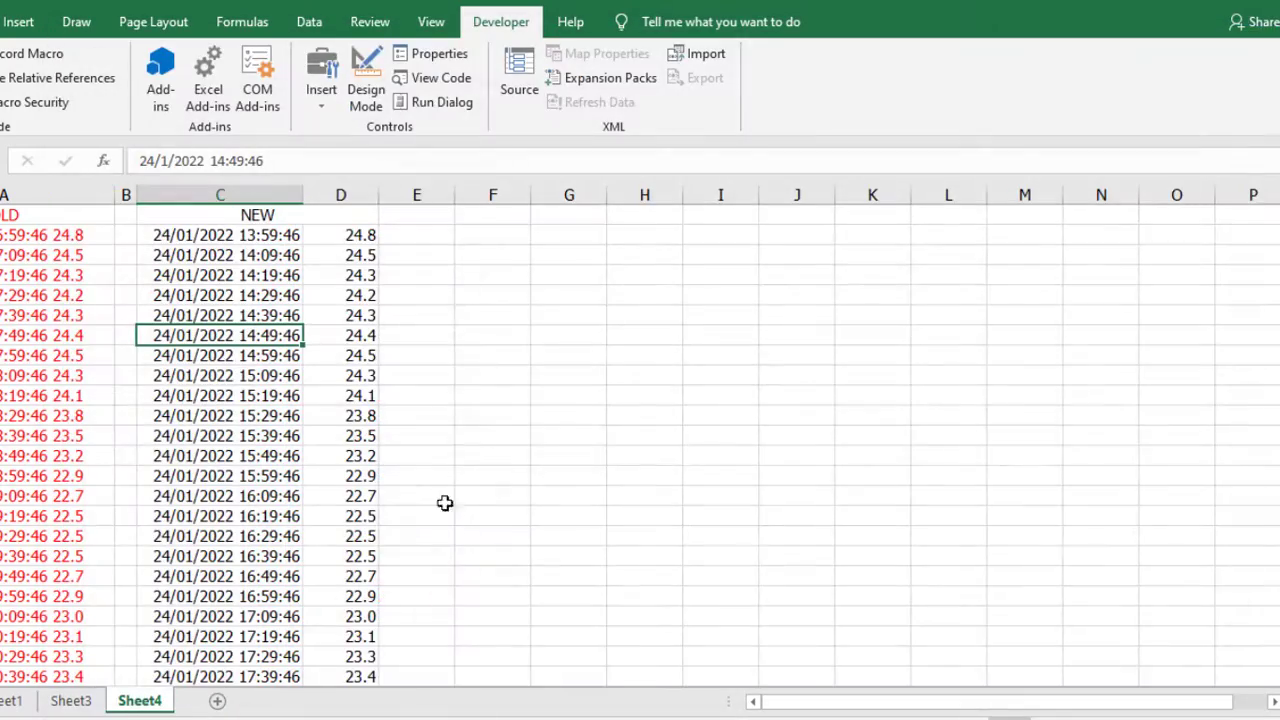
scroll(300, 470, "down", 9)
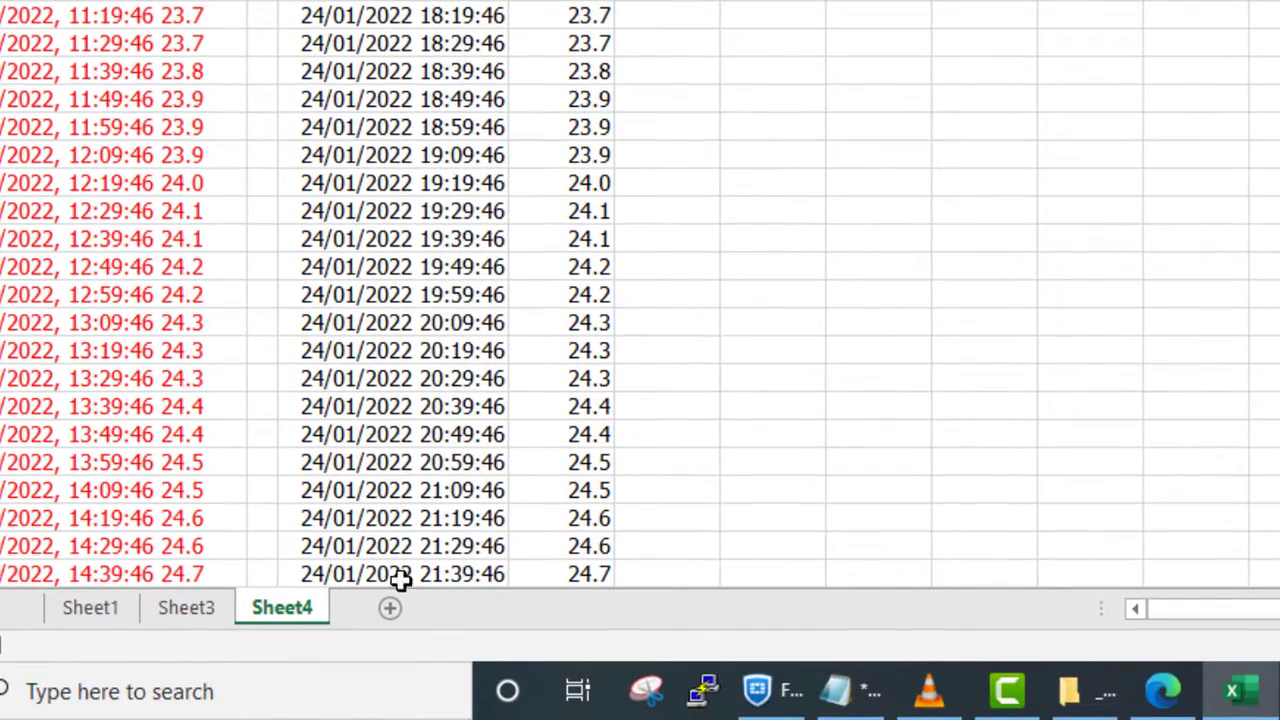
left_click(391, 610)
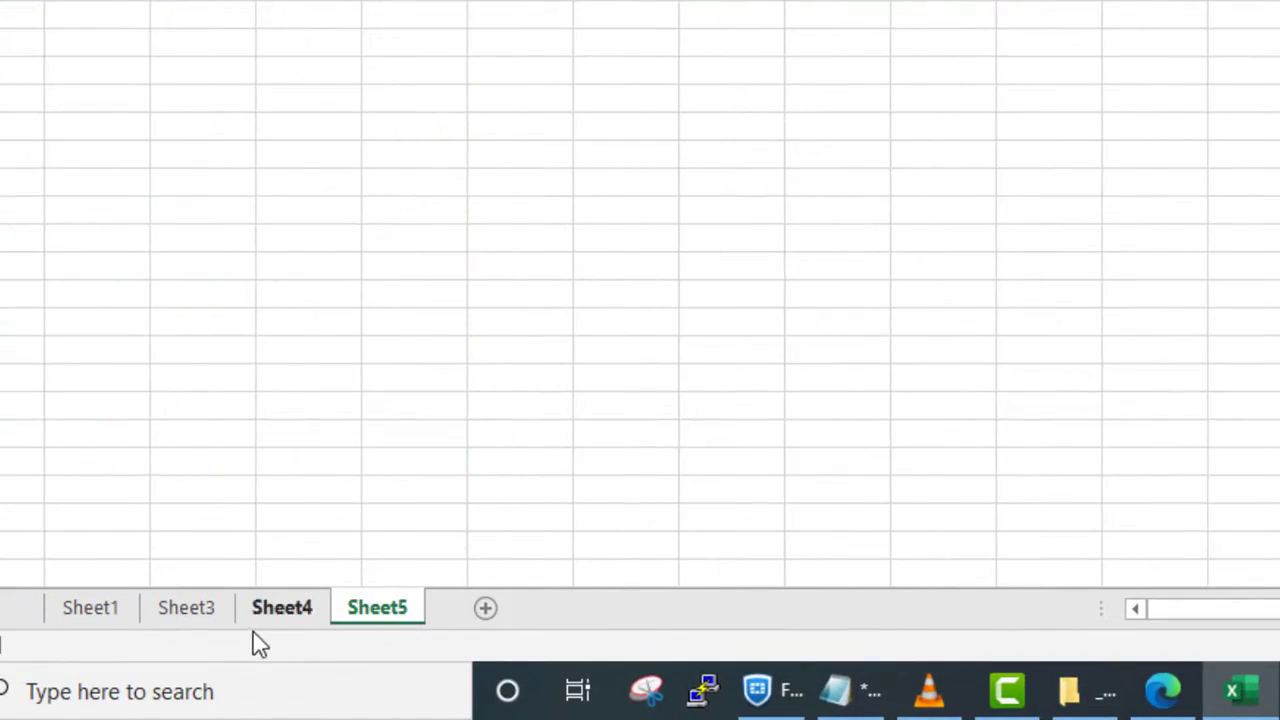
left_click(186, 615)
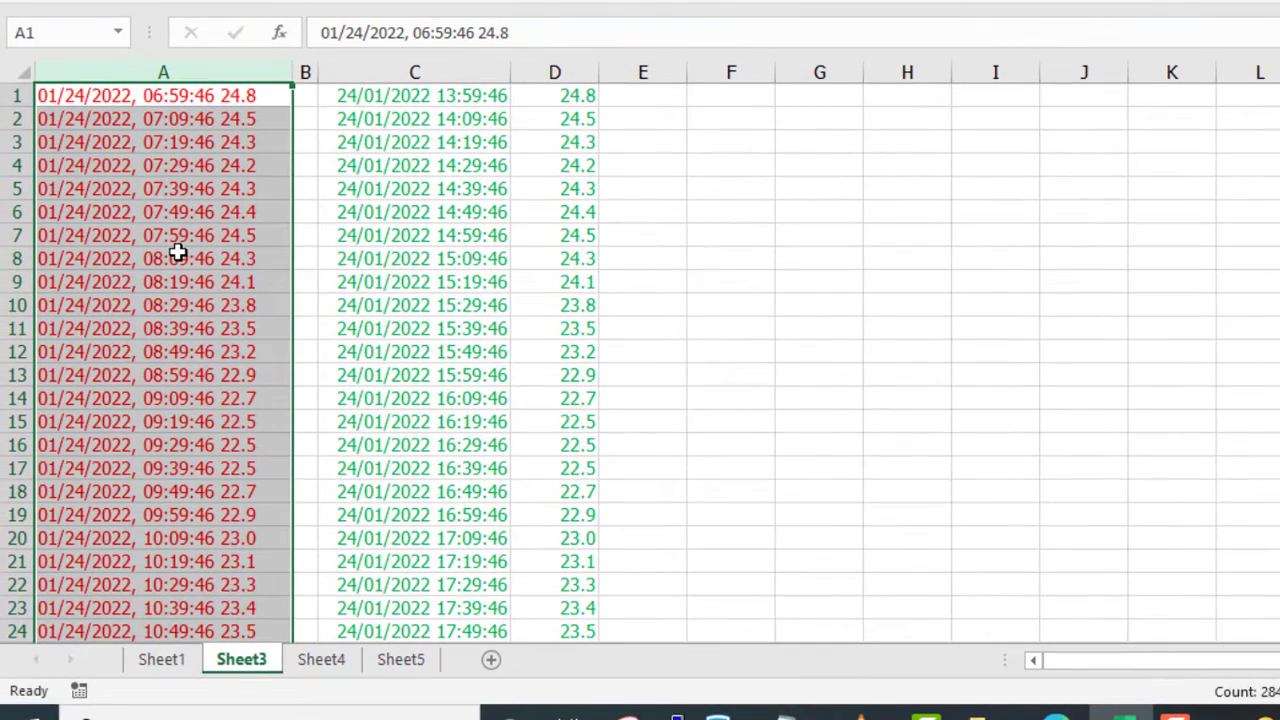
key("ctrl+c")
left_click(400, 659)
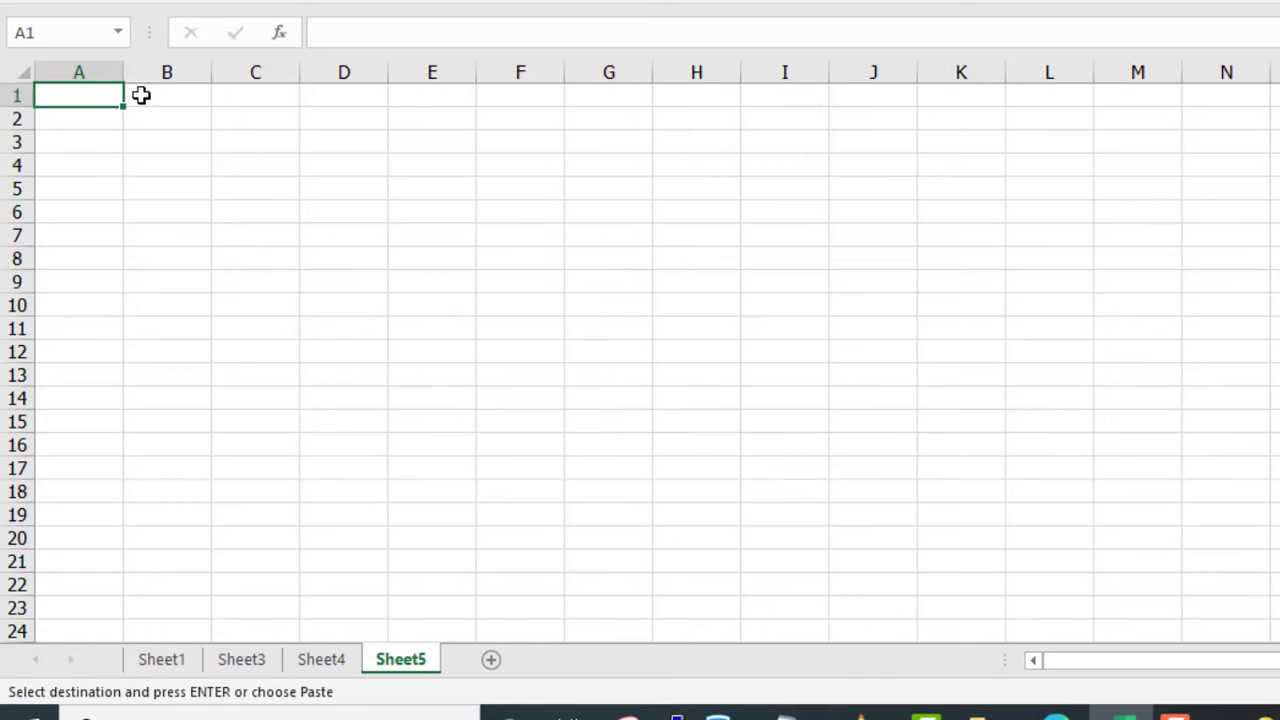
key("ctrl+v")
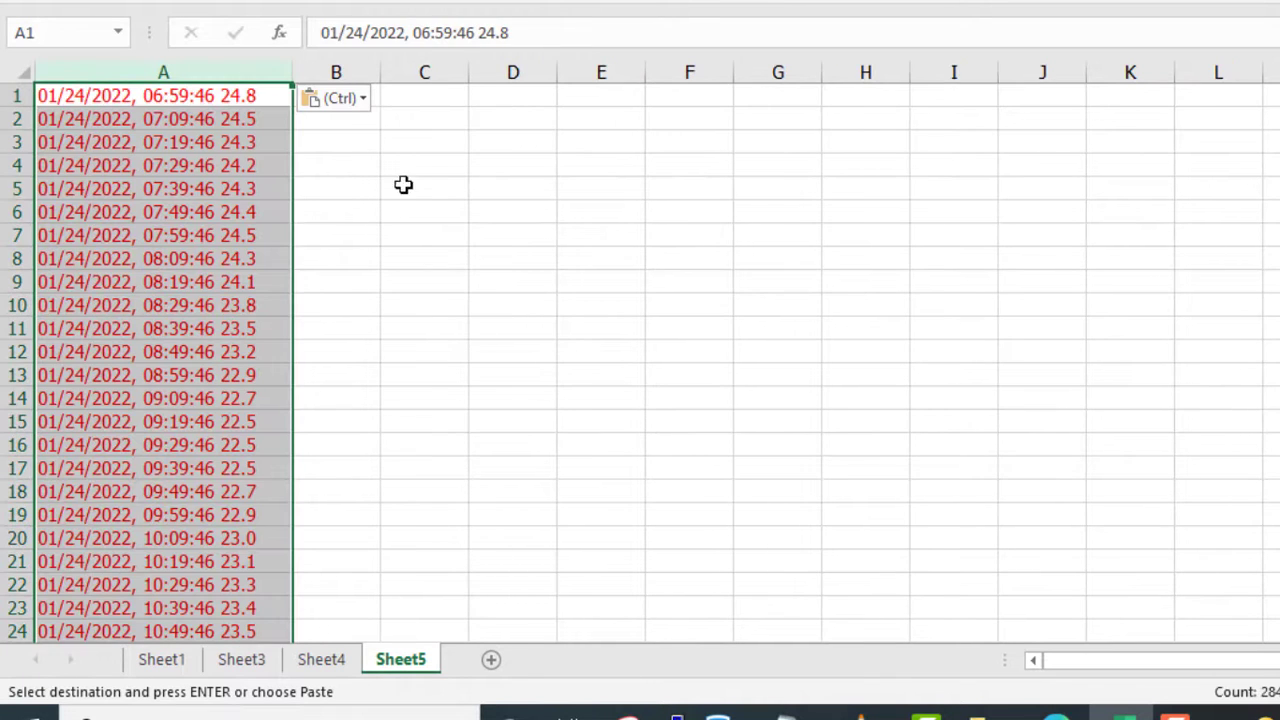
left_click(468, 229)
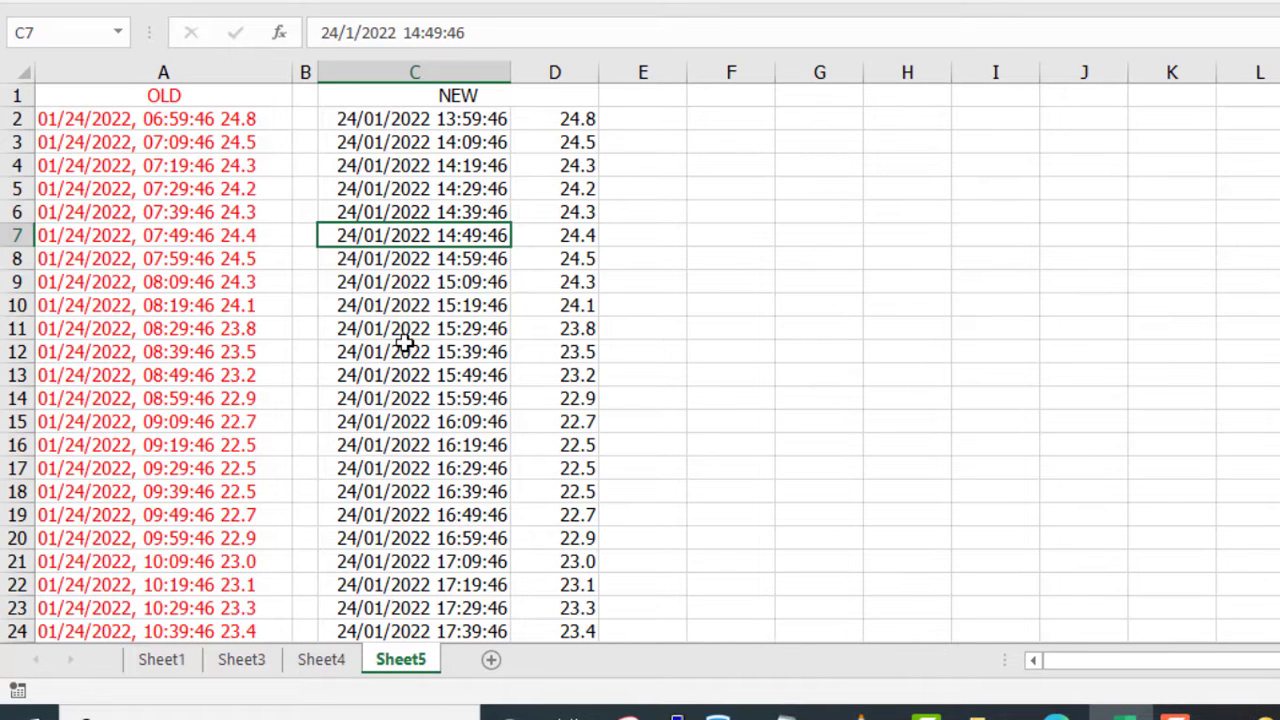
Step: Add another blank sheet, Sheet6
left_click(160, 188)
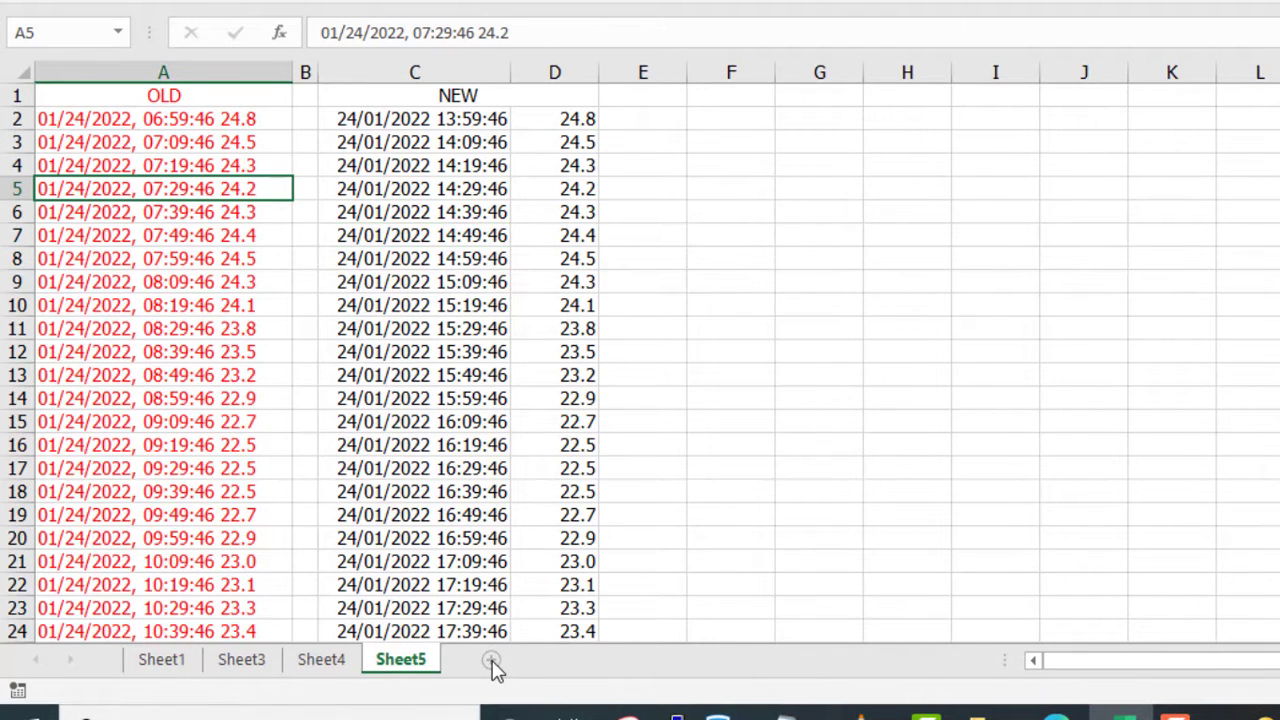
left_click(491, 660)
left_click(408, 660)
left_click(478, 660)
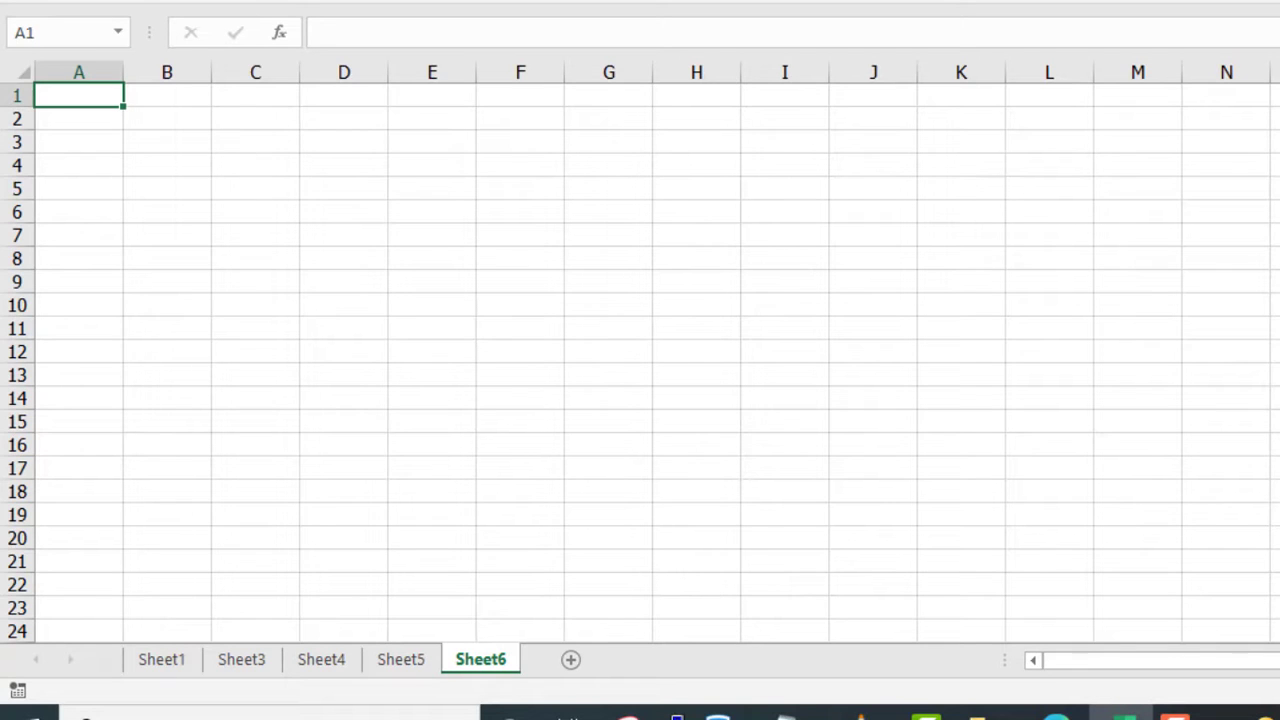
Step: Rename the converted-data sheet Sheet1 to 't'
left_click(158, 658)
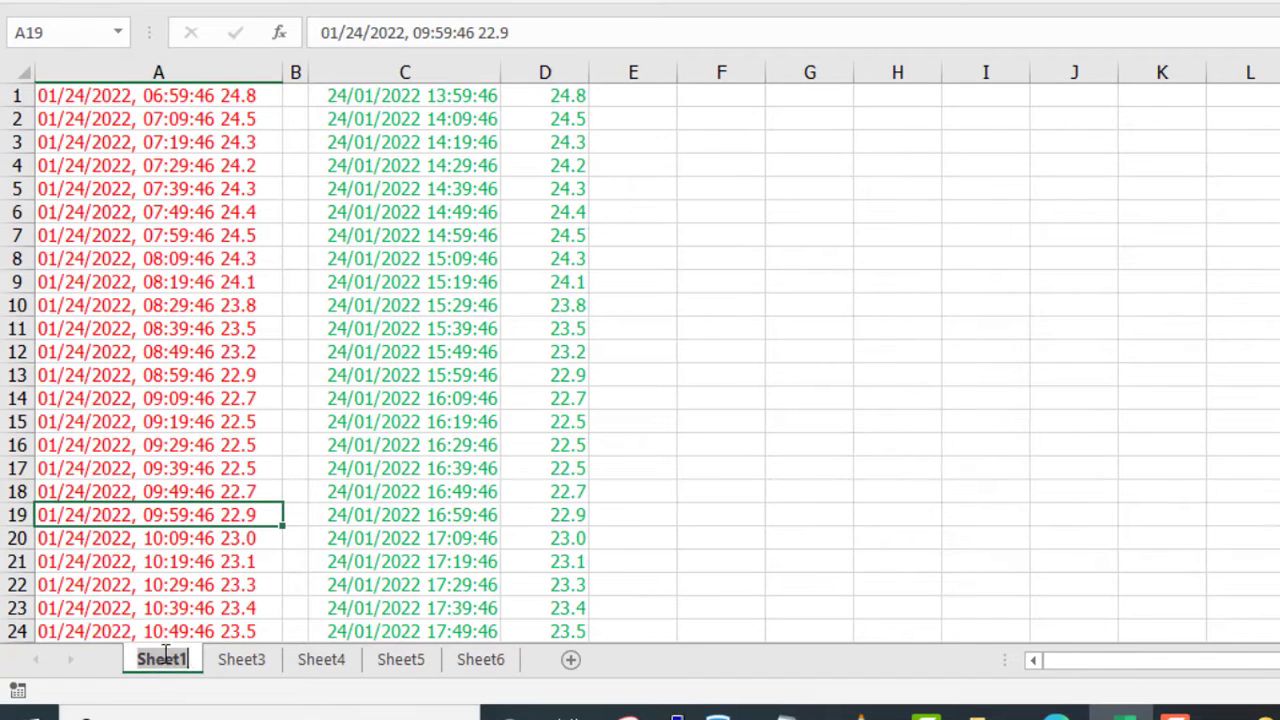
double_click(160, 658)
type("Sh")
key("BackSpace")
key("BackSpace")
type("t")
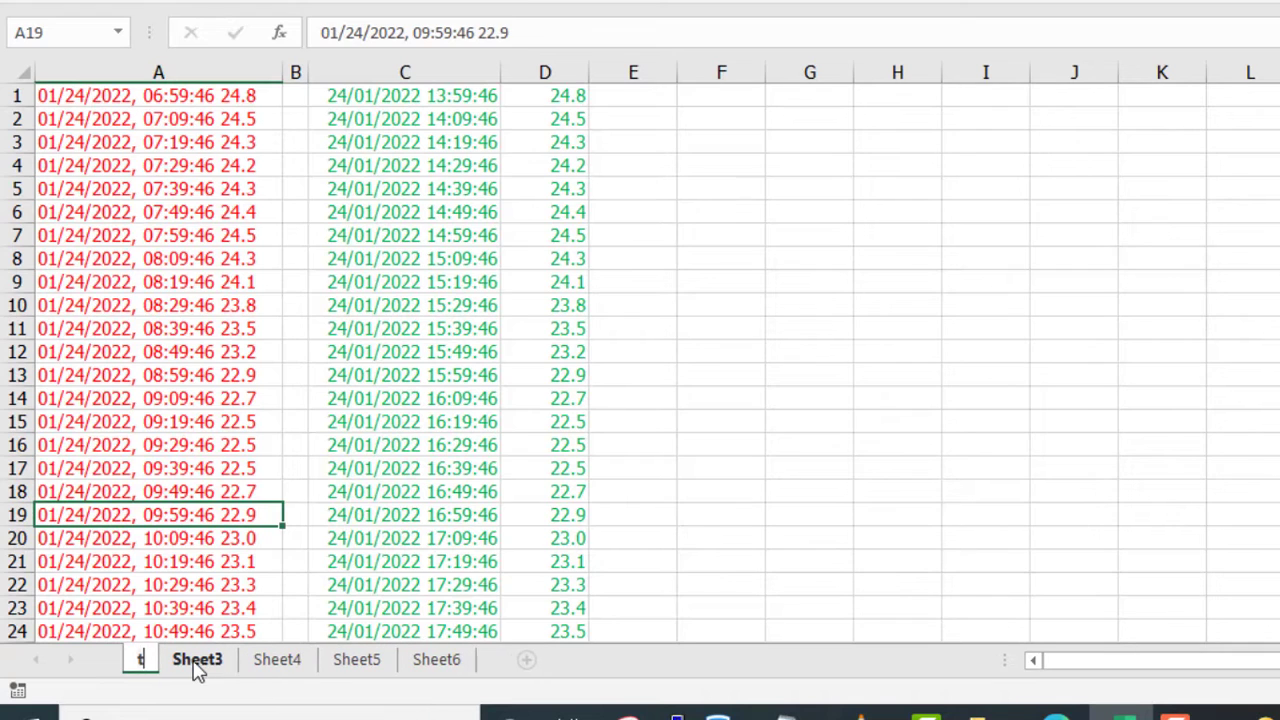
left_click(440, 462)
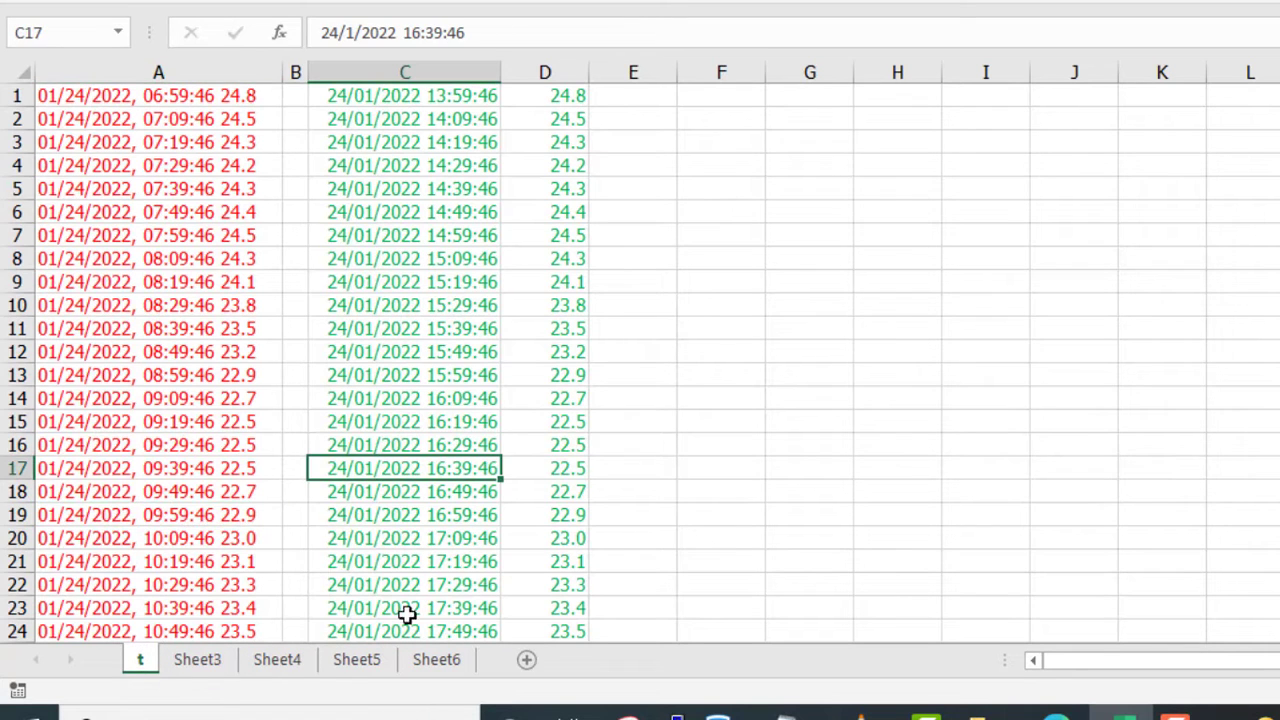
Step: Rename the empty Sheet6 to Sheet1
left_click(430, 662)
double_click(428, 668)
key("Return")
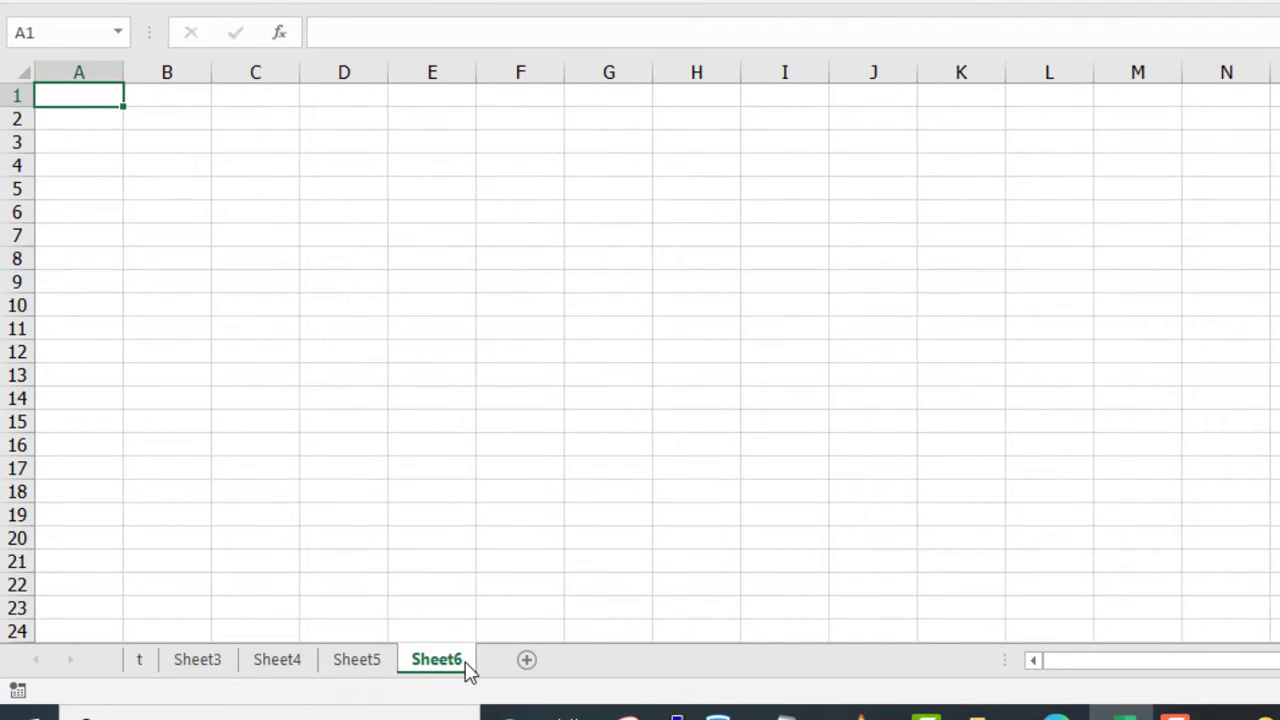
double_click(463, 665)
left_click(464, 668)
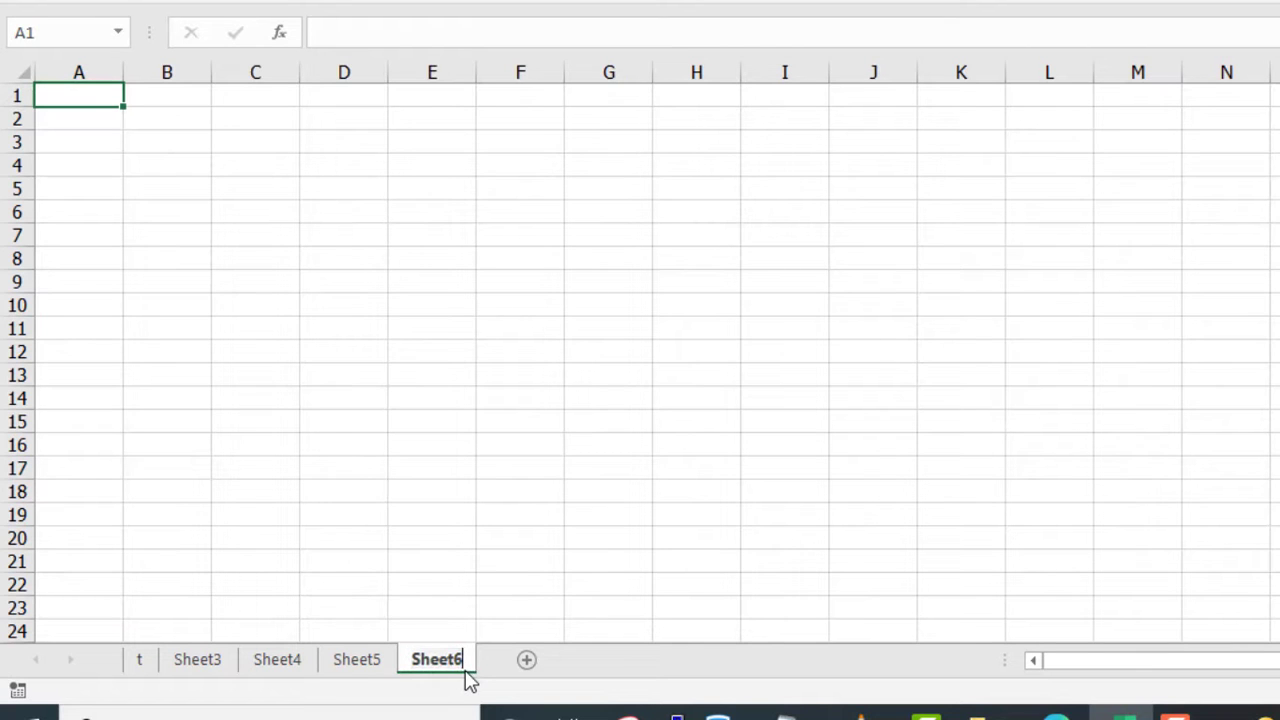
type("1")
left_click(432, 234)
Step: Group Sheet3 through Sheet5 and delete them permanently
left_click(352, 659)
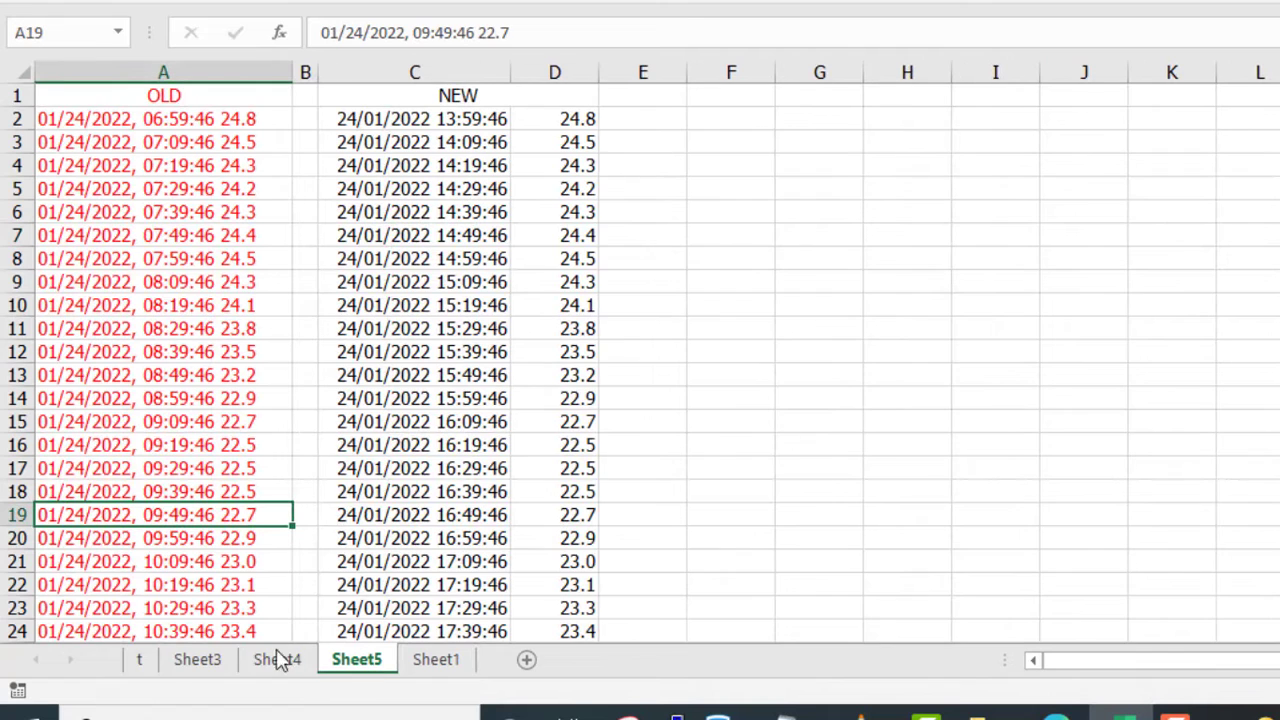
left_click(141, 662, "shift")
right_click(141, 668)
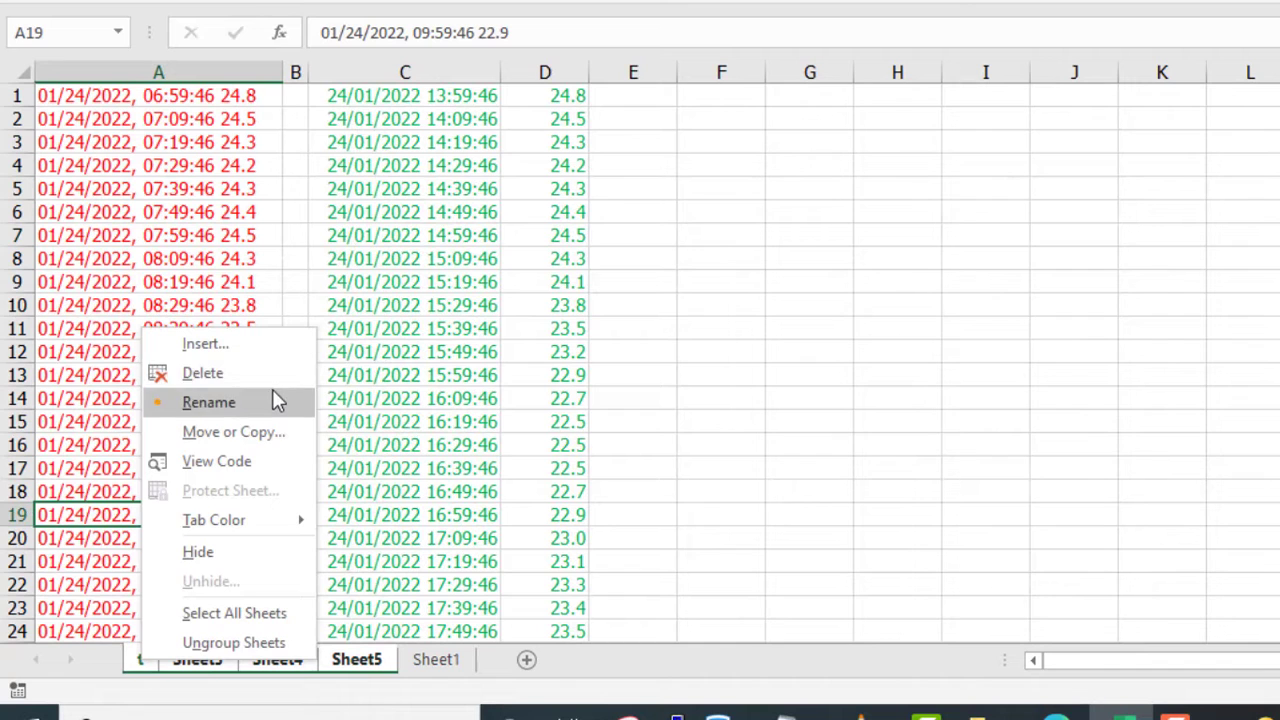
key("Escape")
left_click(202, 667)
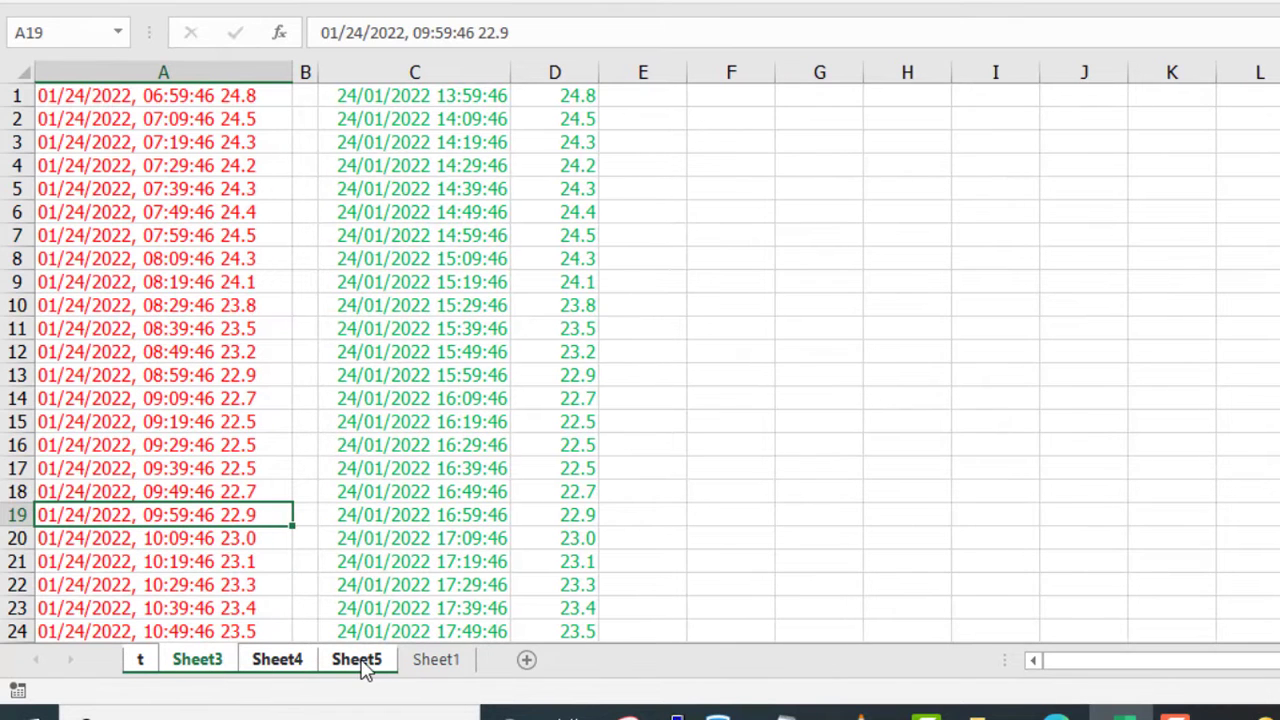
left_click(255, 665)
left_click(228, 667)
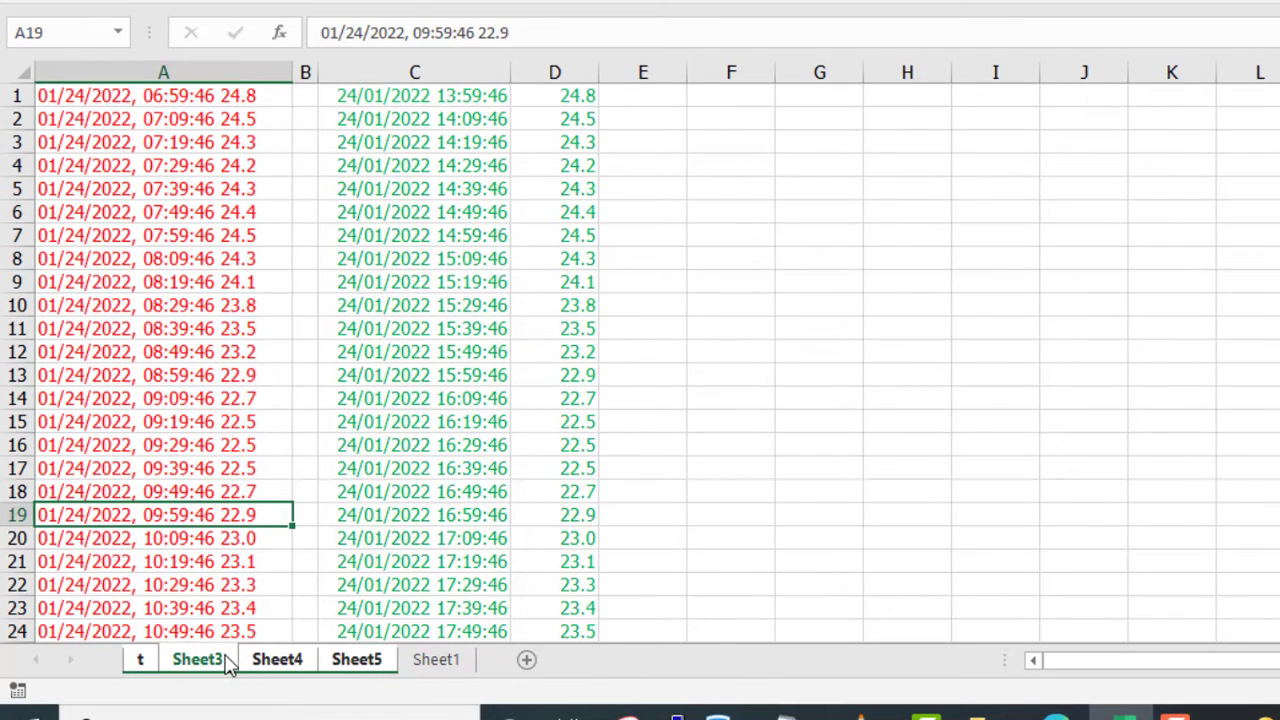
right_click(360, 668)
left_click(434, 375)
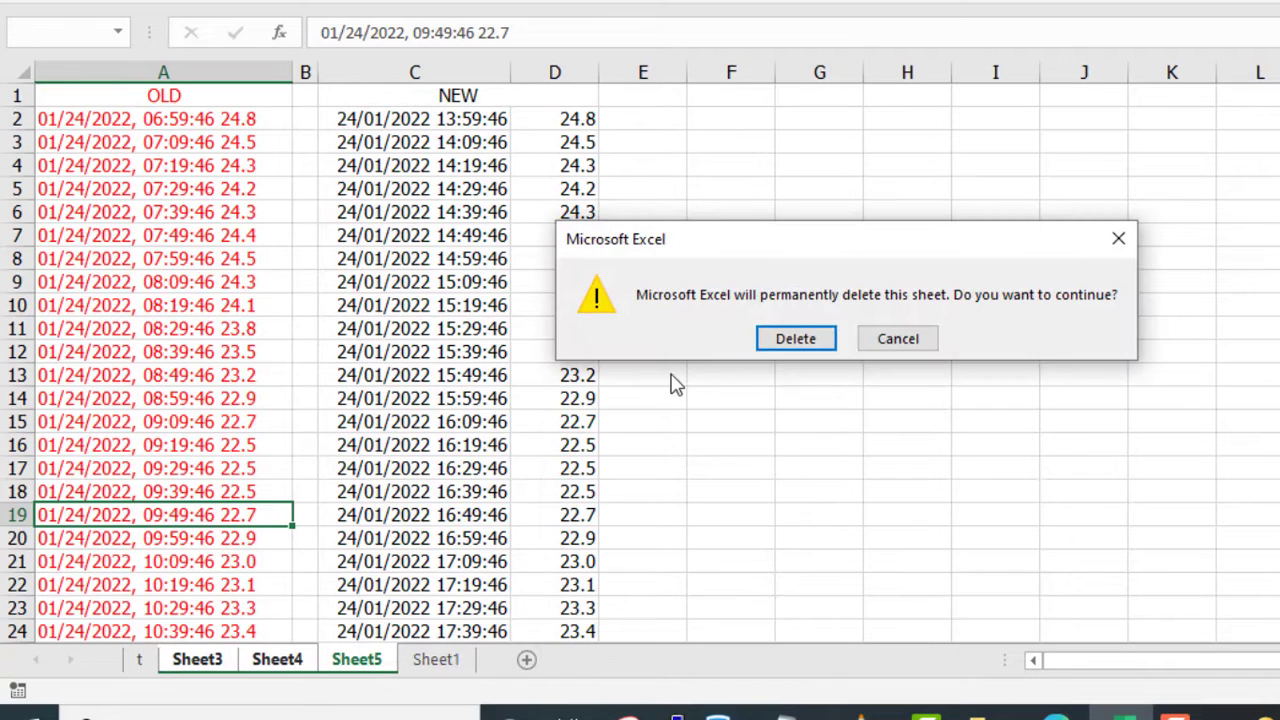
left_click(770, 342)
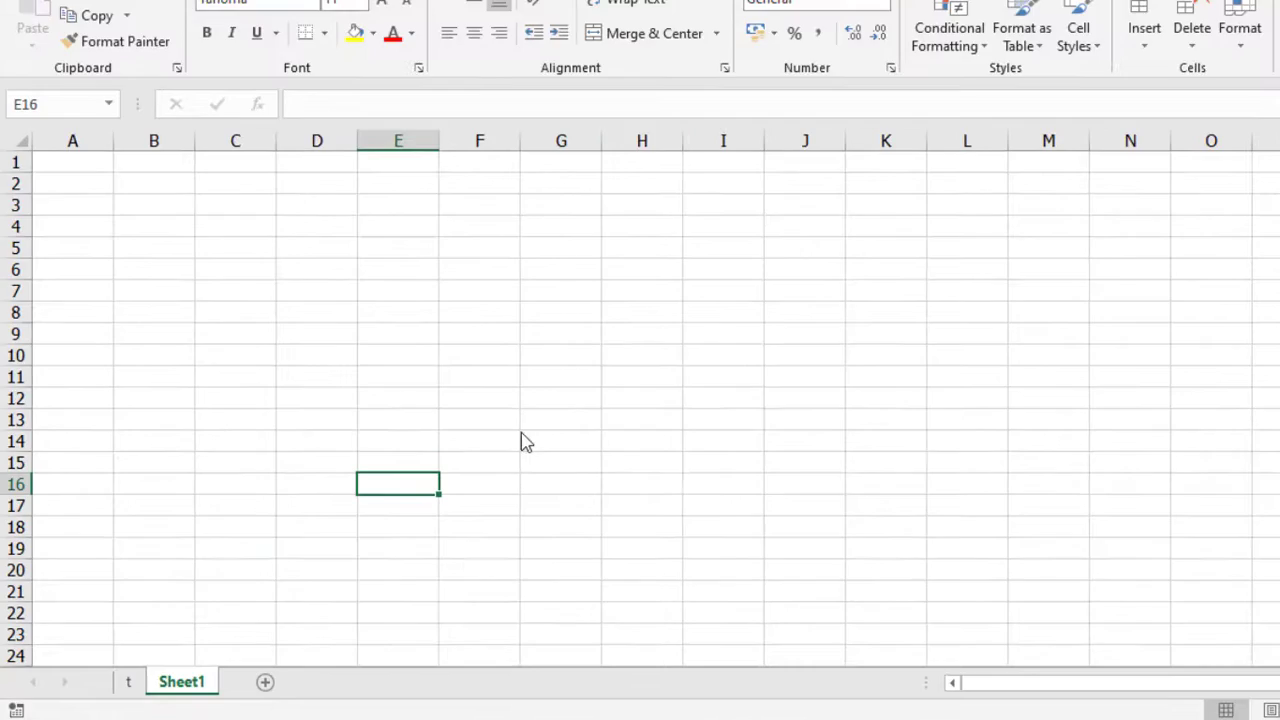
Step: Save as Excel Macro-Enabled Template TEMPLATE.xltm in __1BANK and bring that folder forward
key("alt+f")
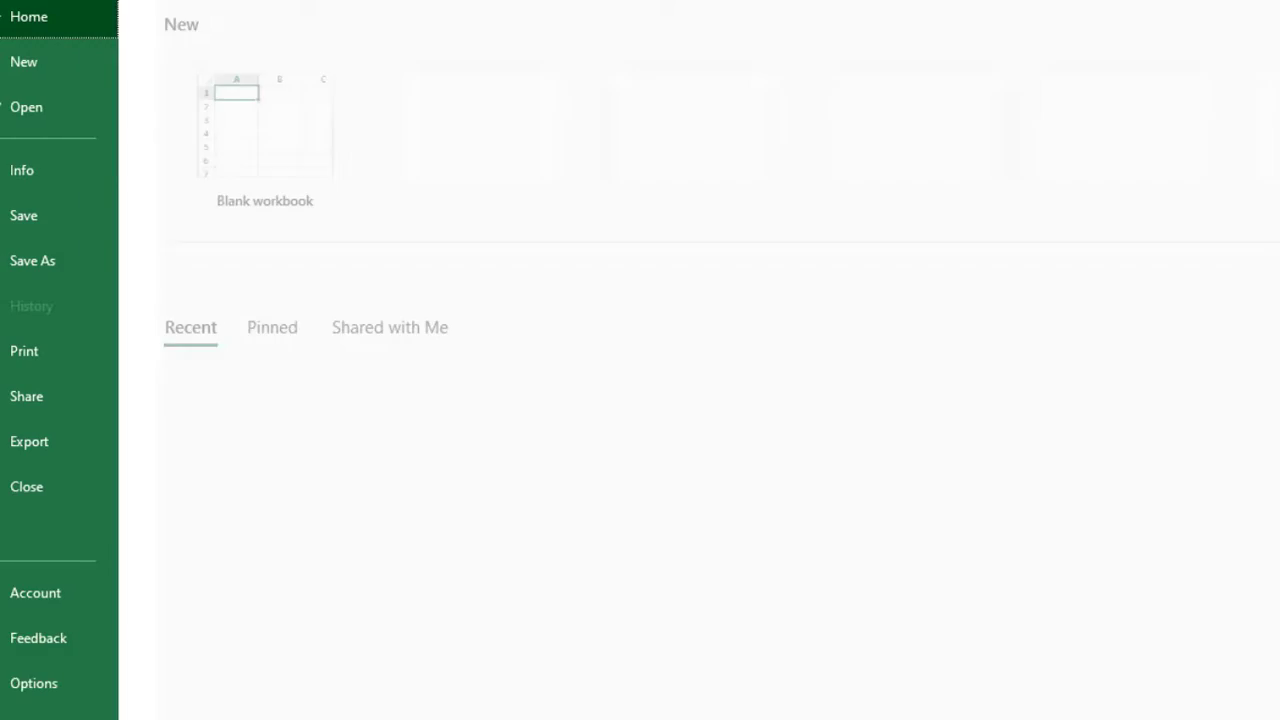
left_click(108, 260)
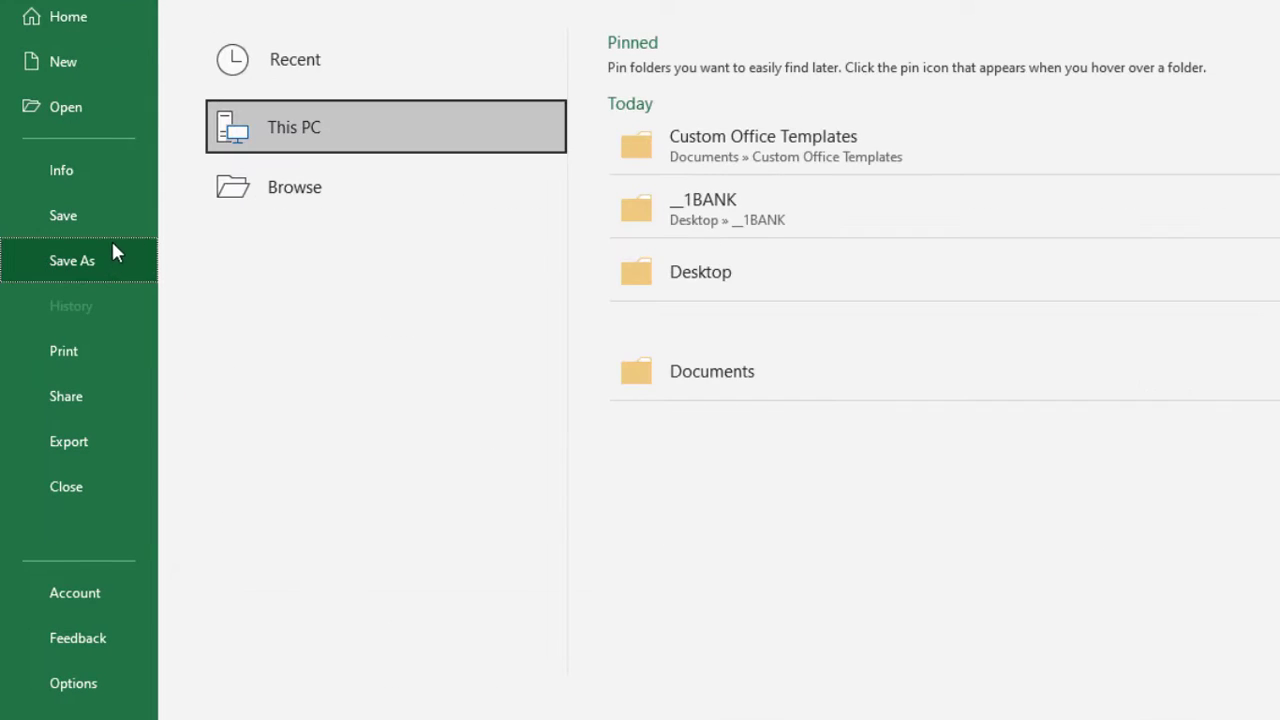
left_click(768, 217)
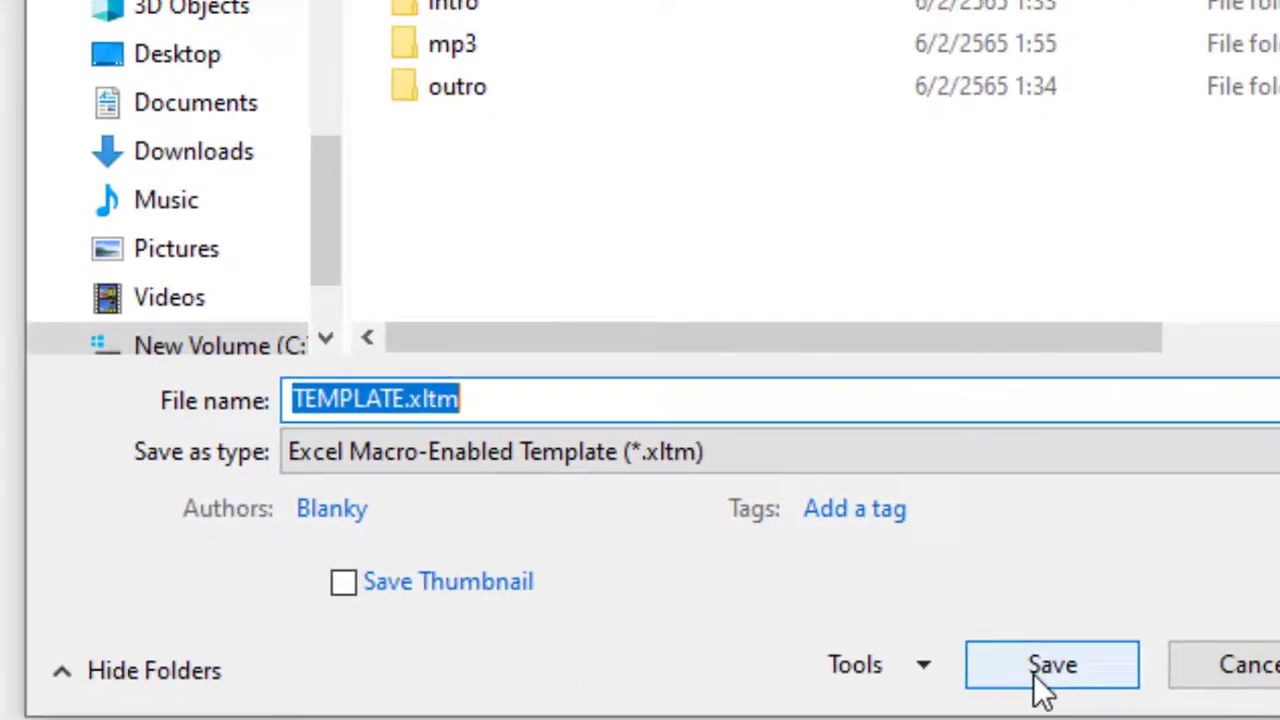
left_click(1119, 700)
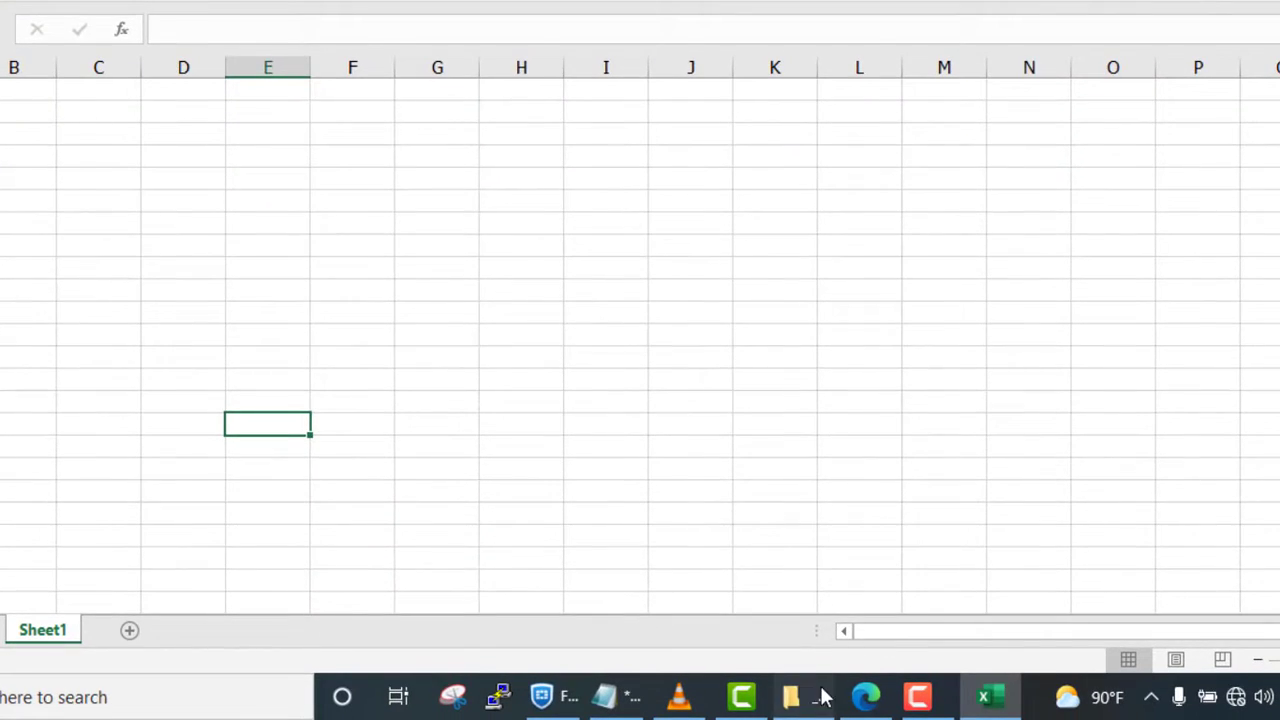
left_click(820, 695)
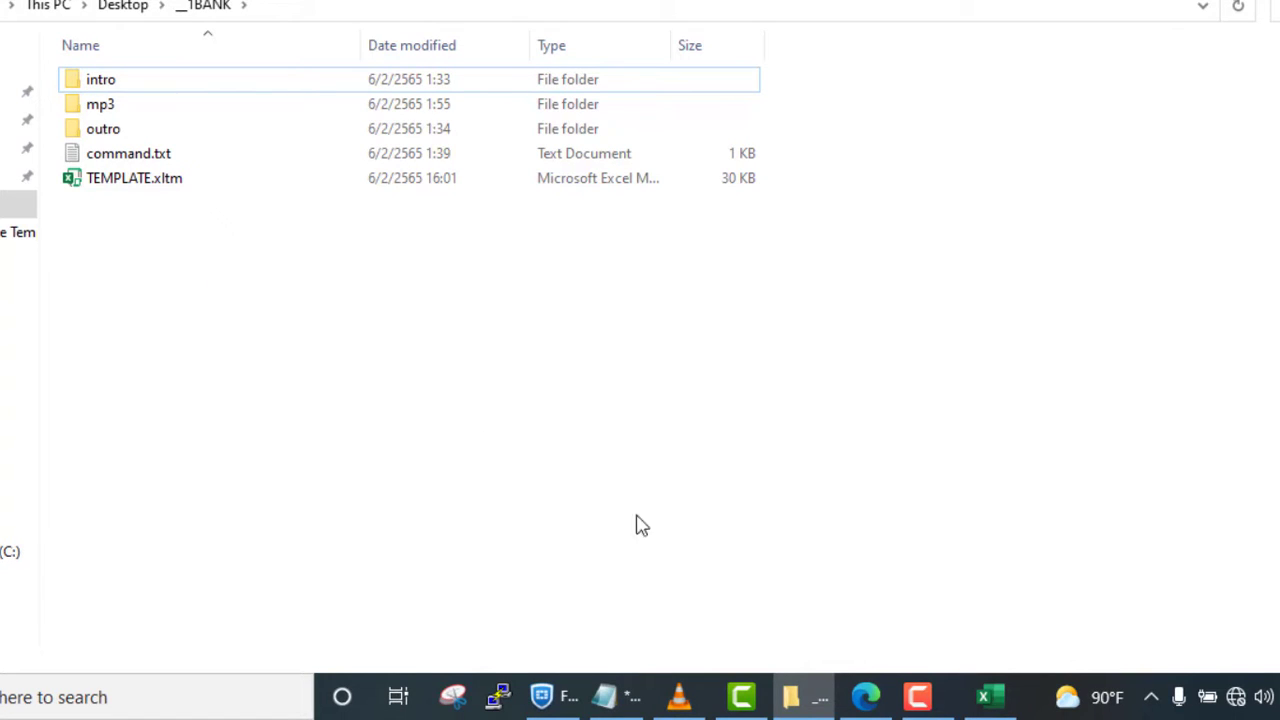
Step: Close the original Excel workbook and open TEMPLATE.xltm to create TEMPLATE1
mouse_move(998, 670)
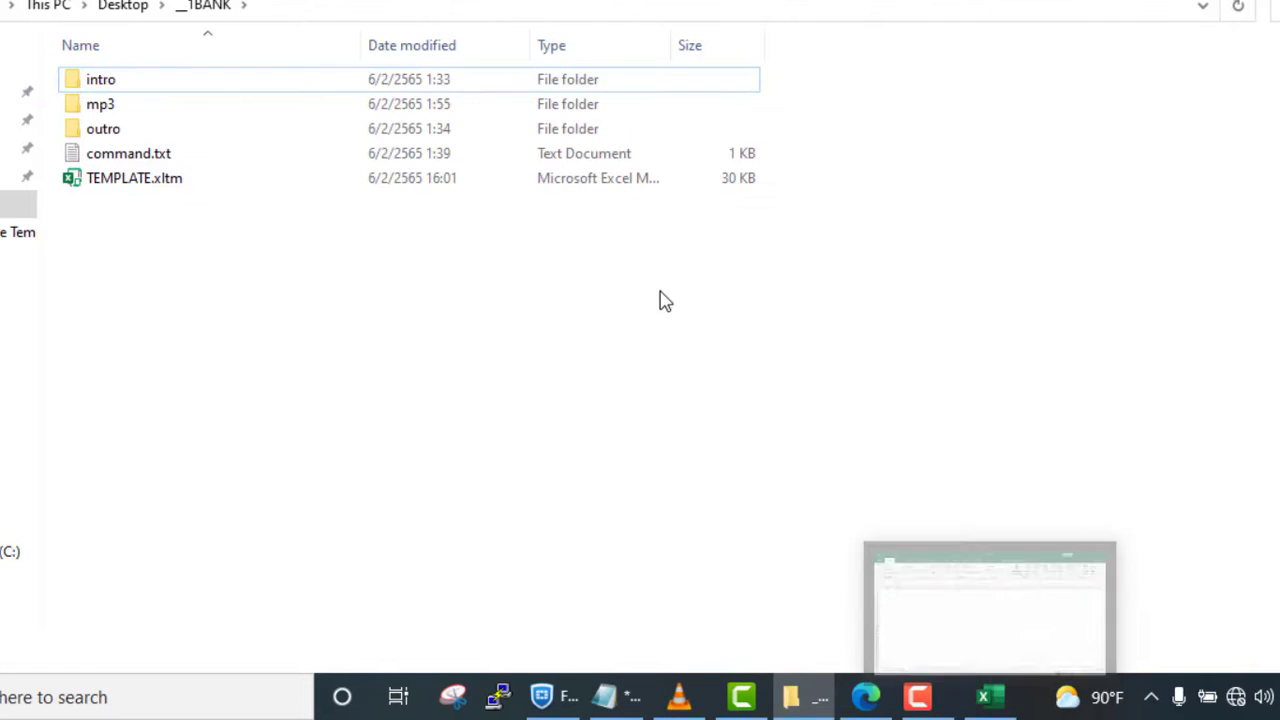
left_click(1004, 598)
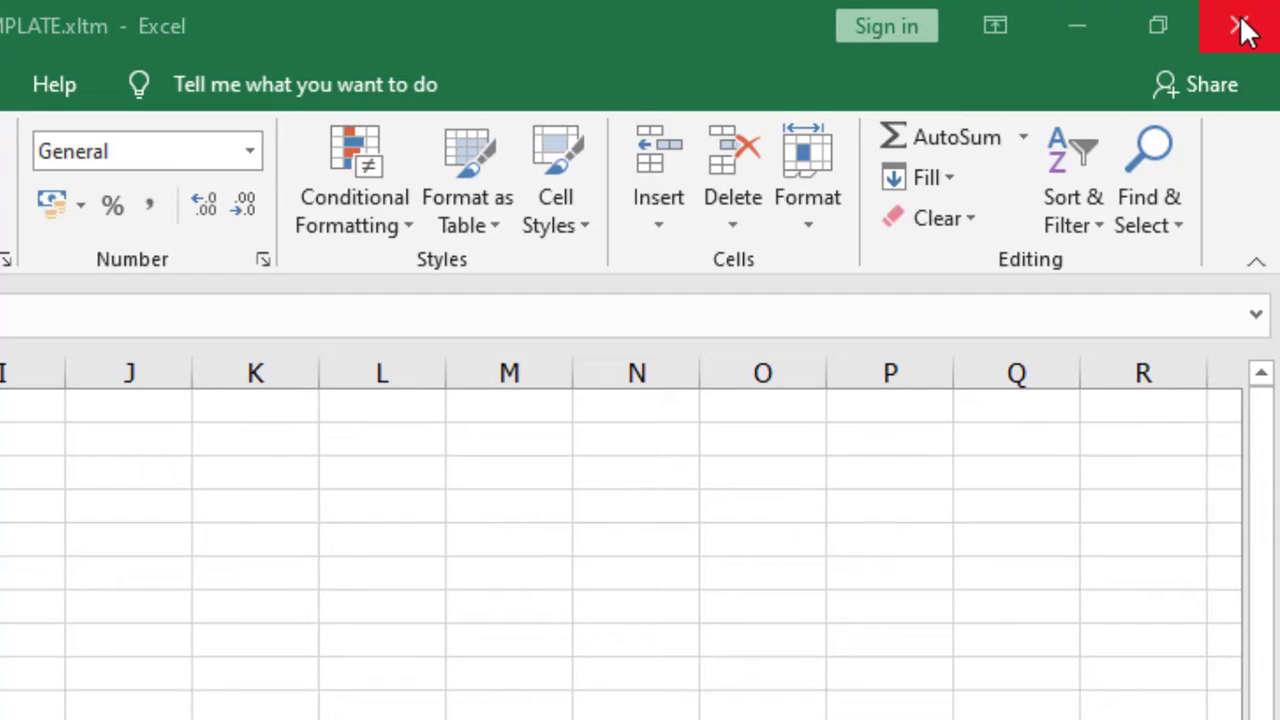
left_click(1246, 26)
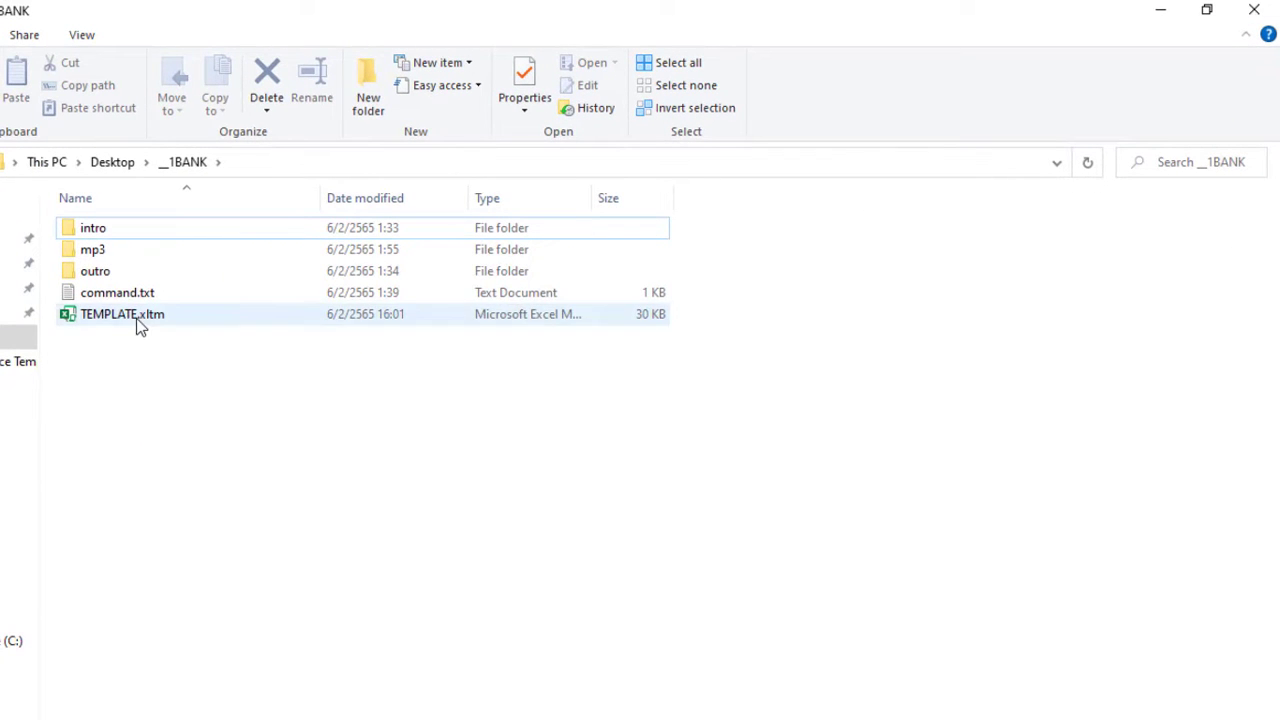
left_click(137, 322)
double_click(137, 322)
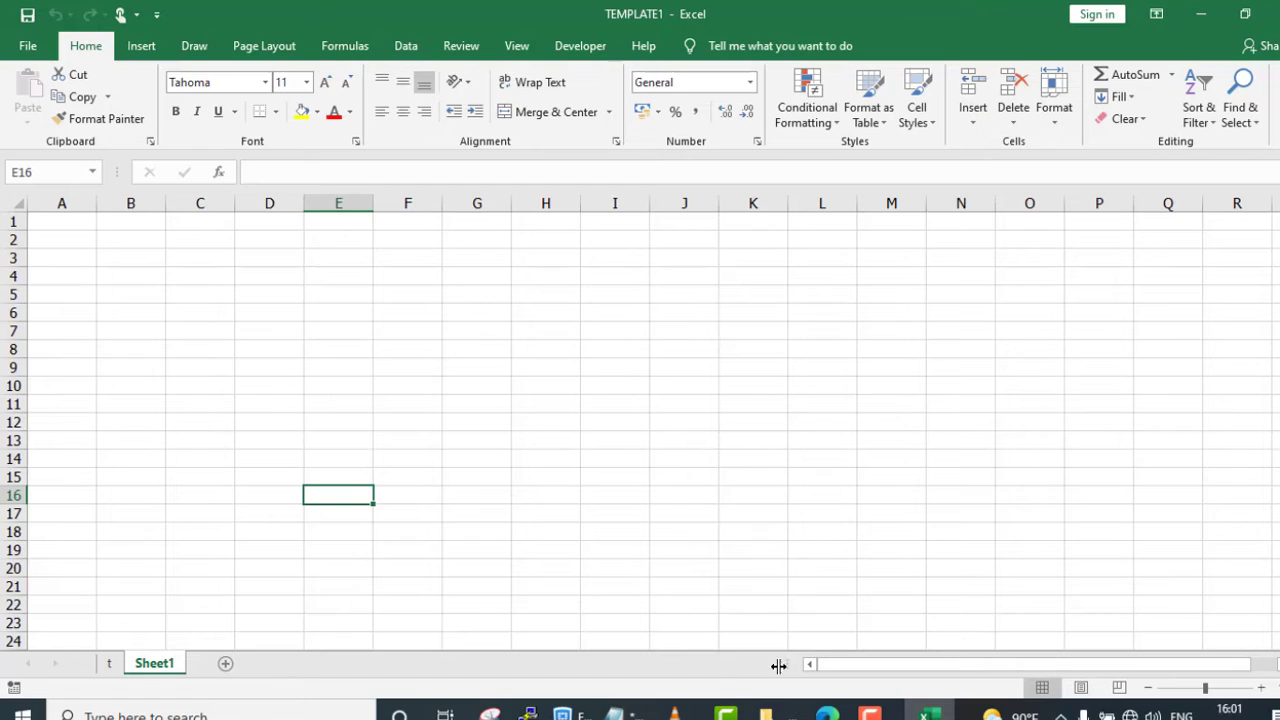
Step: Copy the log from RAW DATA.txt and paste it into Sheet1 A1 with Keep Text Only
mouse_move(629, 716)
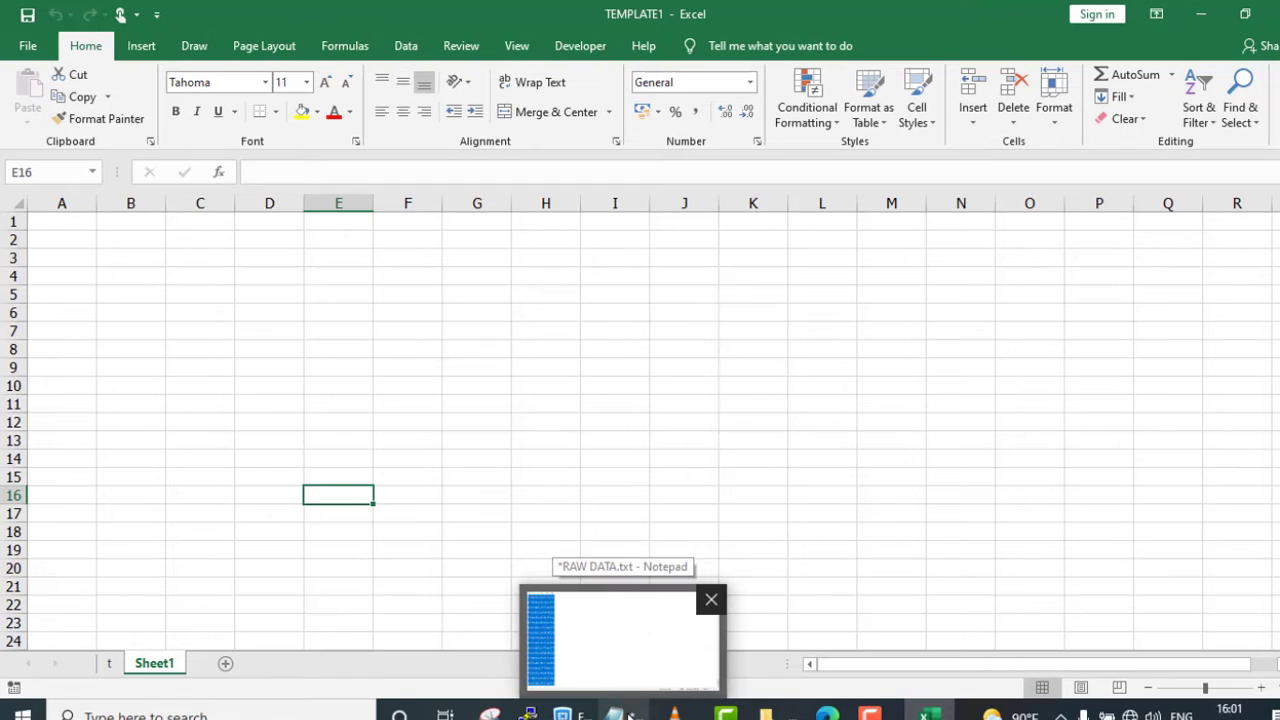
left_click(623, 655)
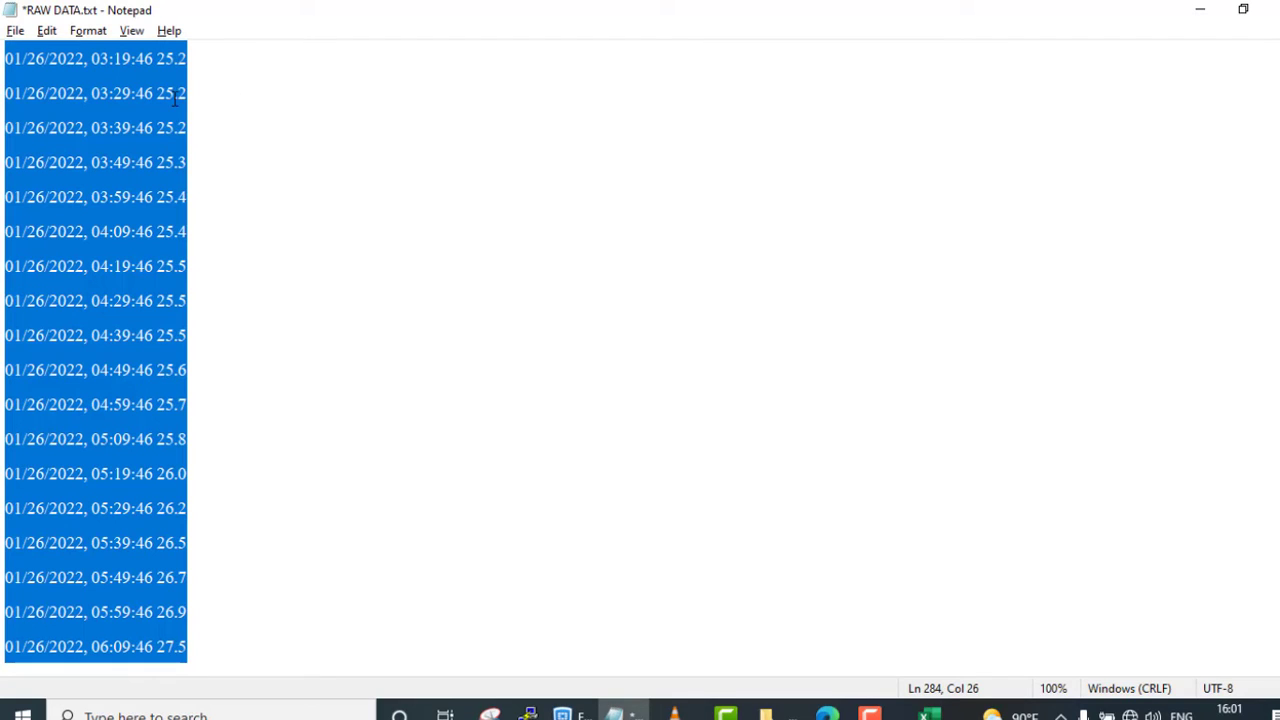
right_click(174, 97)
left_click(251, 163)
left_click(929, 714)
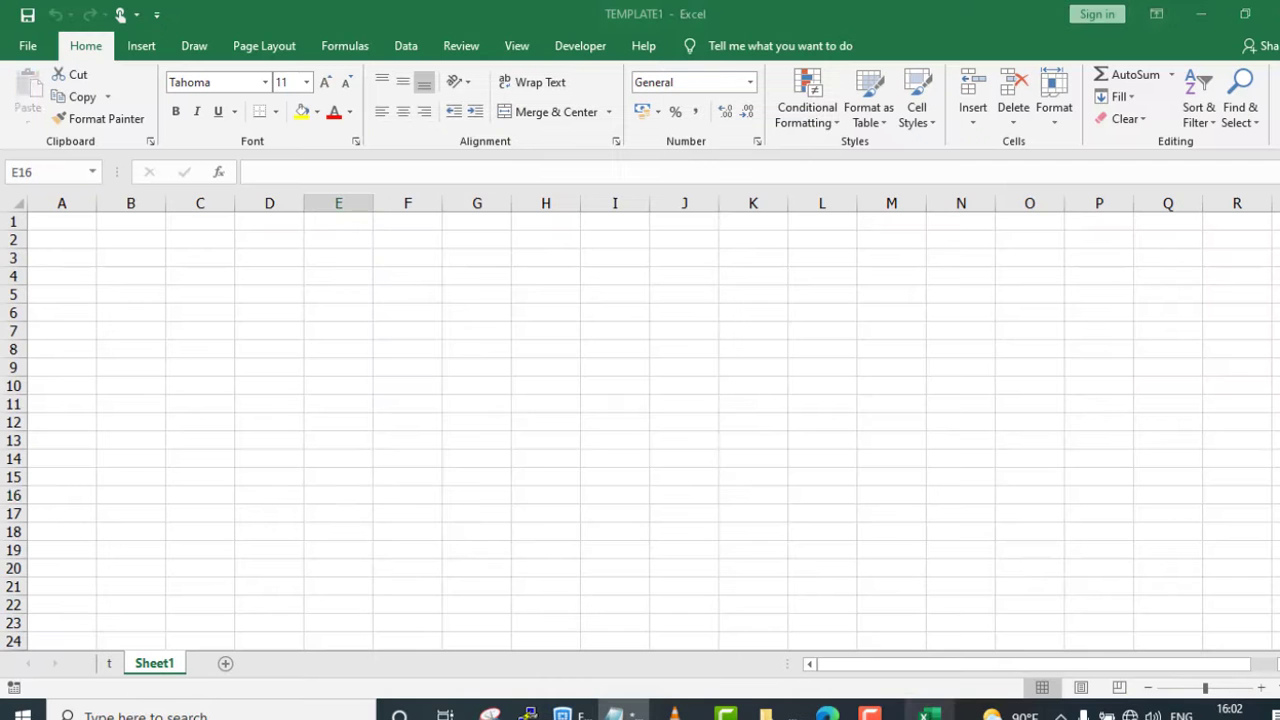
right_click(88, 222)
left_click(128, 307)
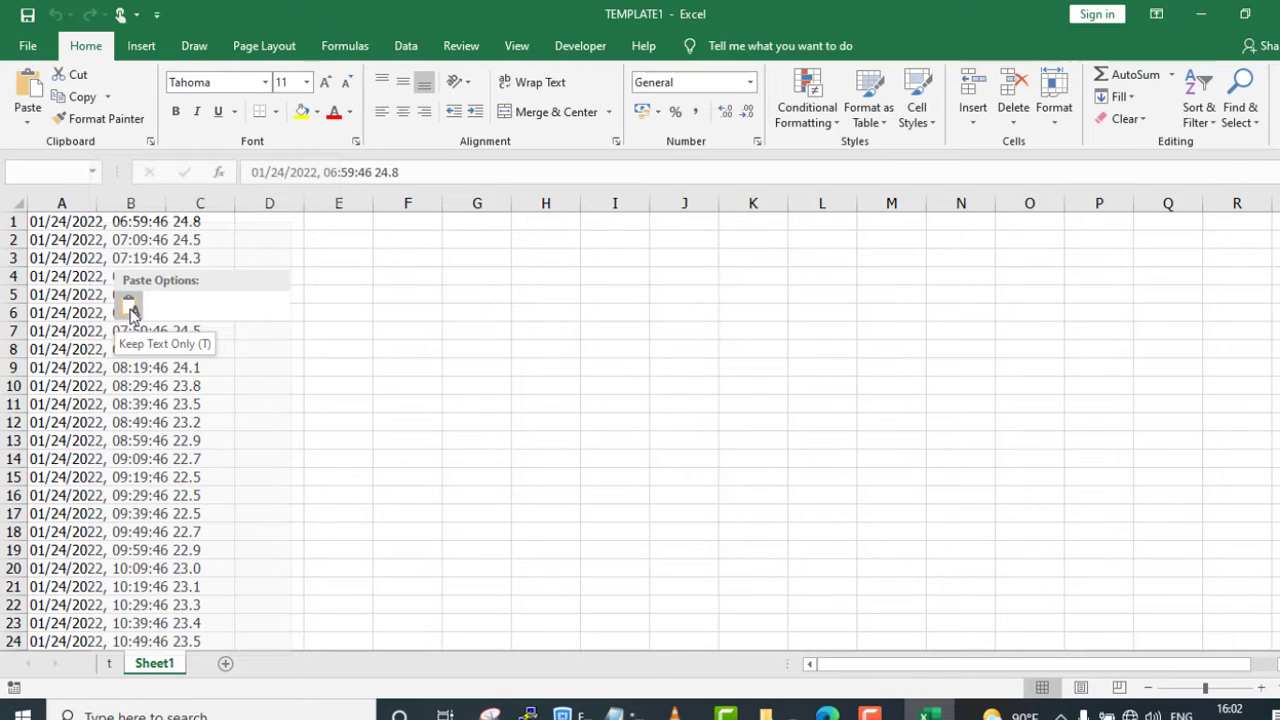
left_click(350, 283)
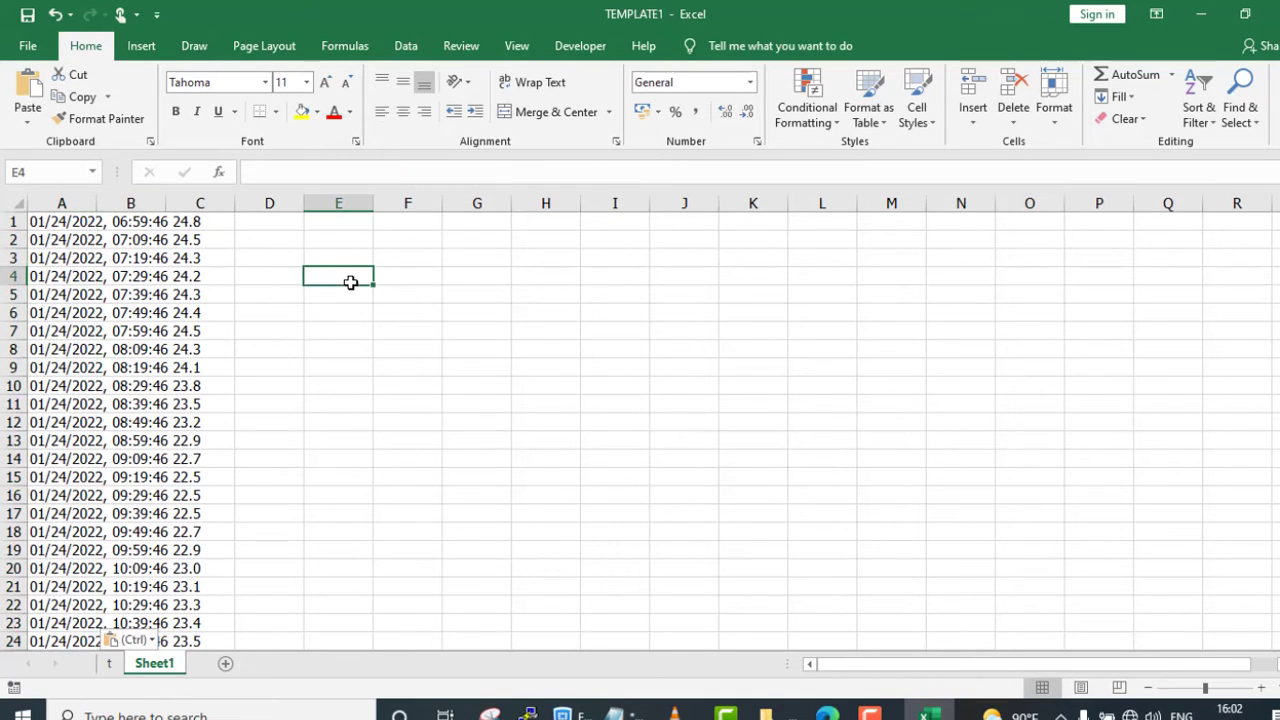
left_click(329, 474)
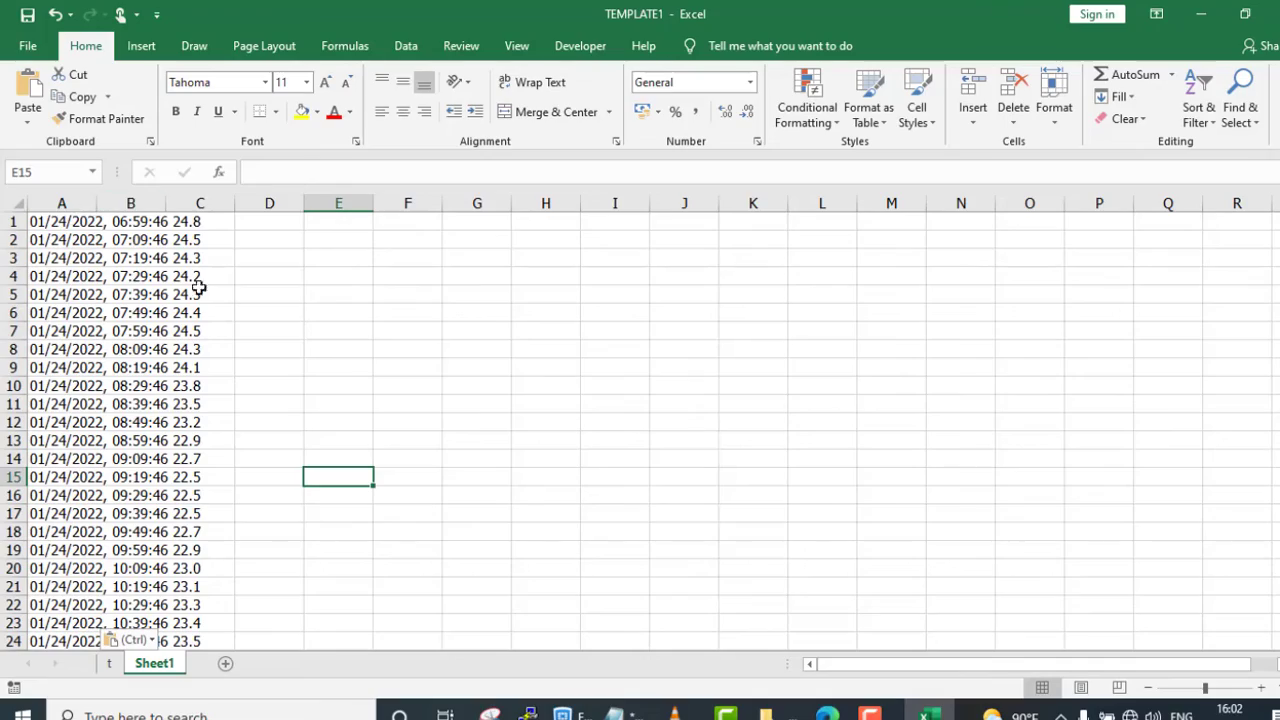